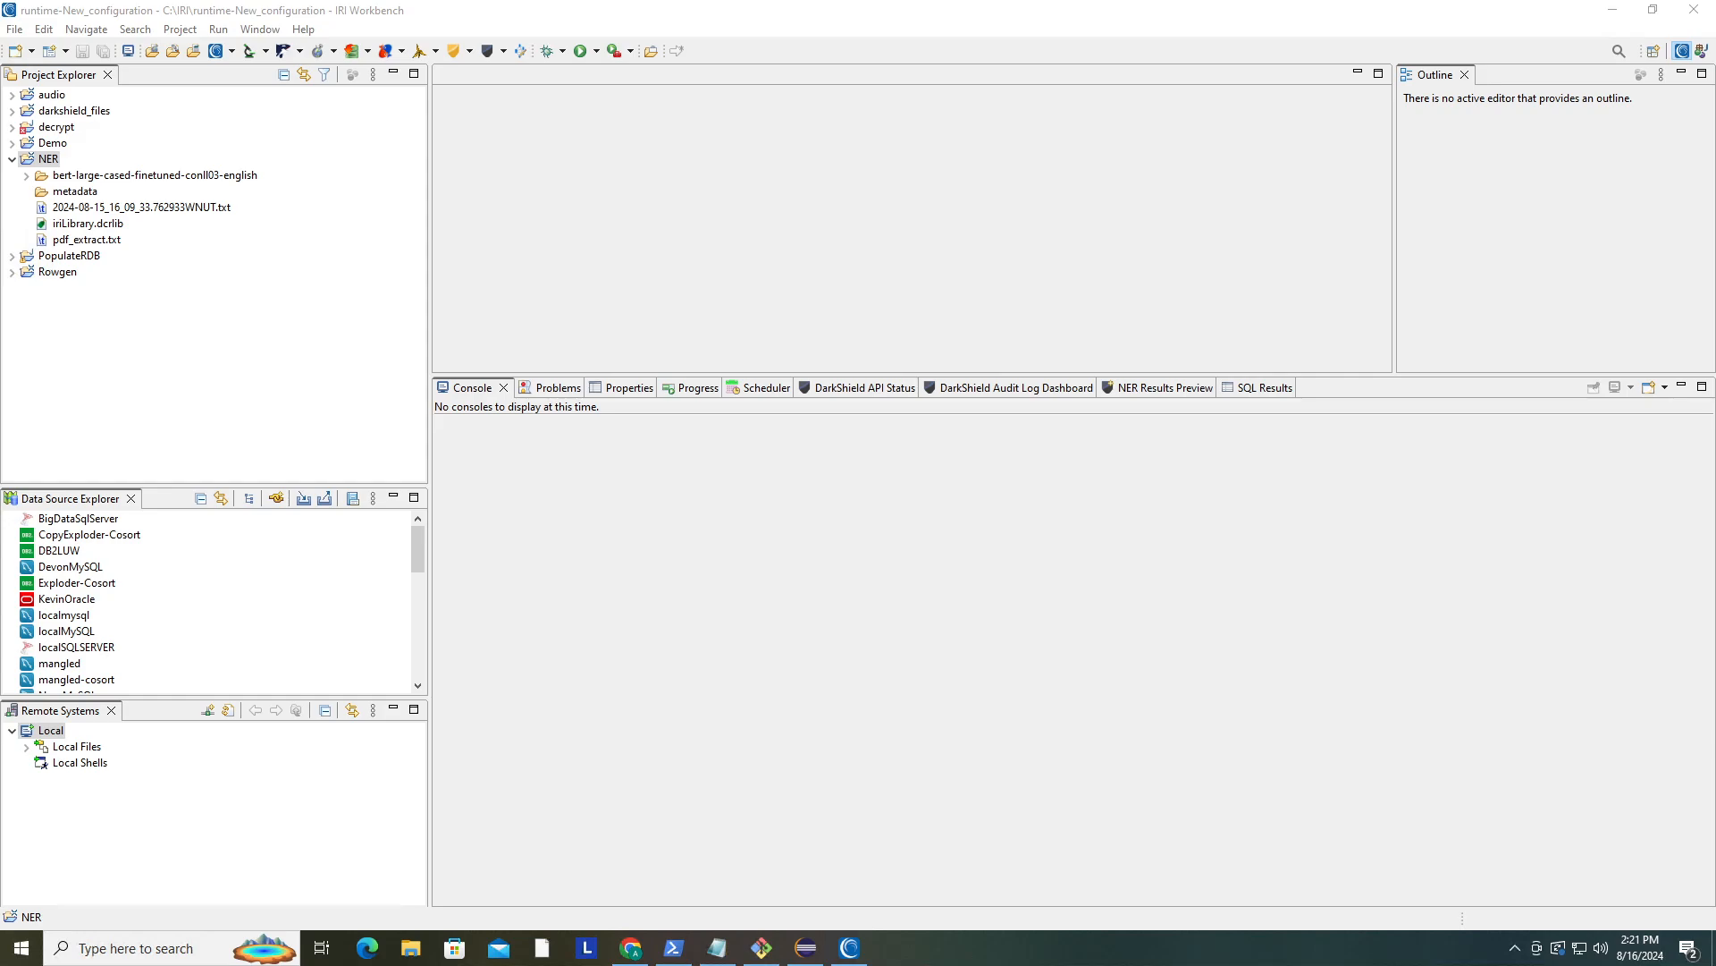
- Open the WNUT-format training data text file in the NER project and examine its token labels
{"action": "double_click", "coordinate": [103, 208]}
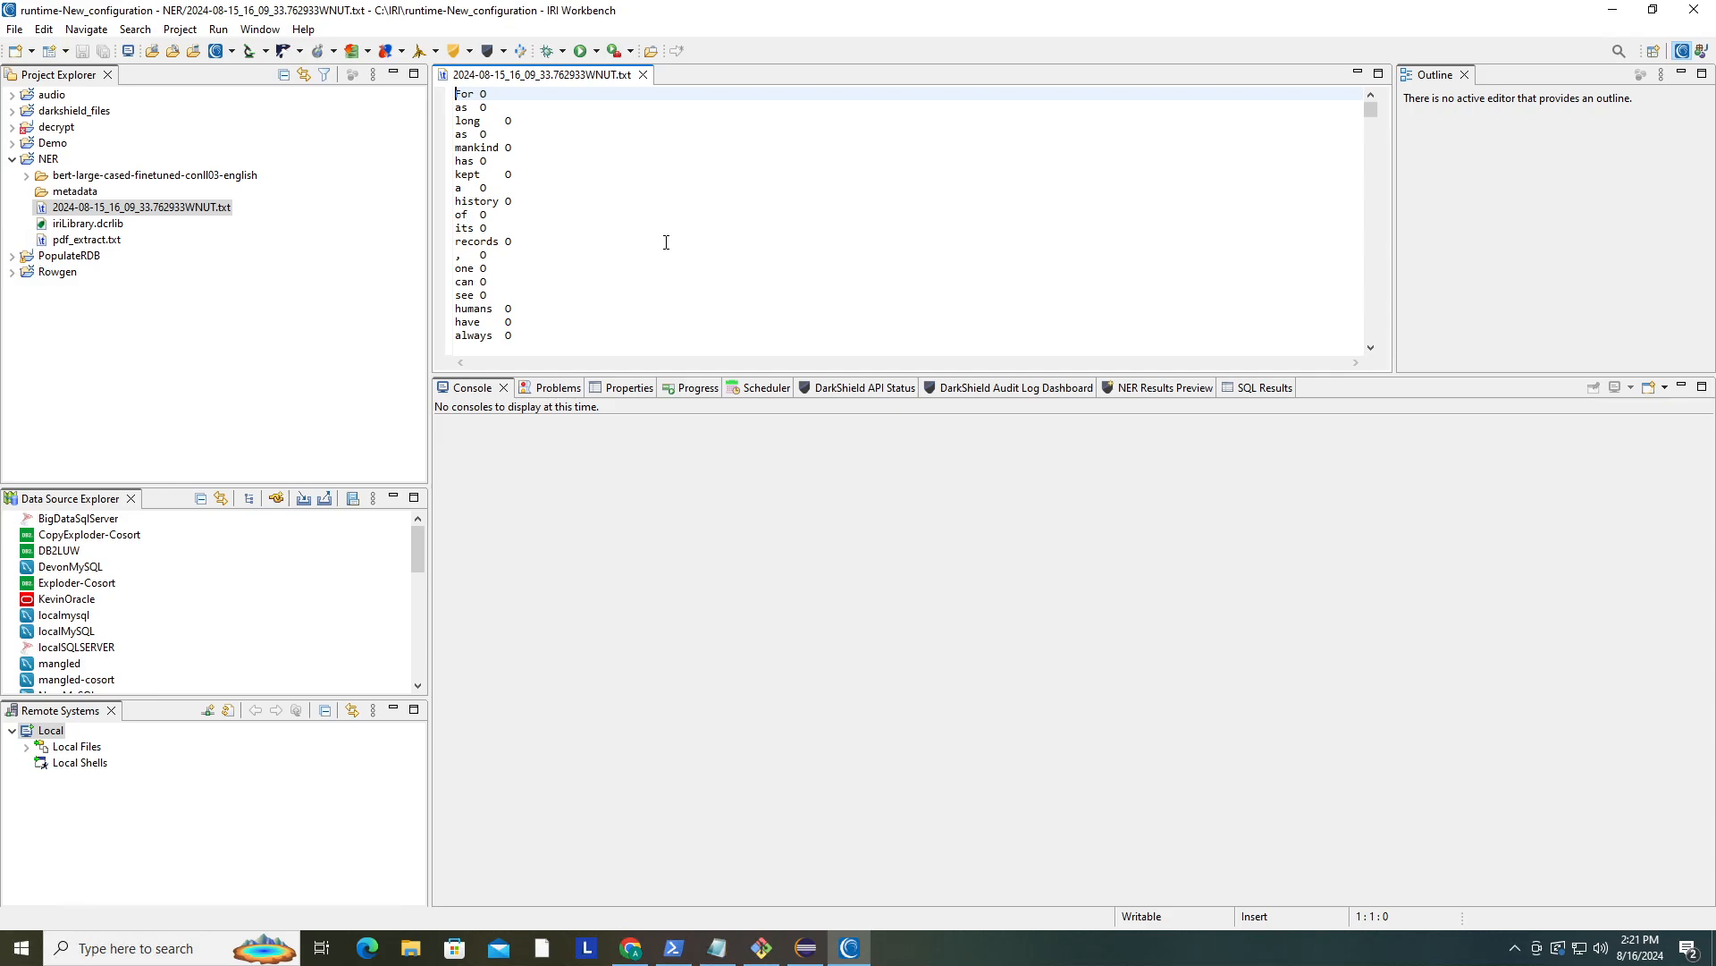
{"action": "scroll", "coordinate": [655, 234], "scroll_direction": "down", "scroll_amount": 2}
{"action": "scroll", "coordinate": [656, 236], "scroll_direction": "up", "scroll_amount": 2}
{"action": "left_click", "coordinate": [496, 202]}
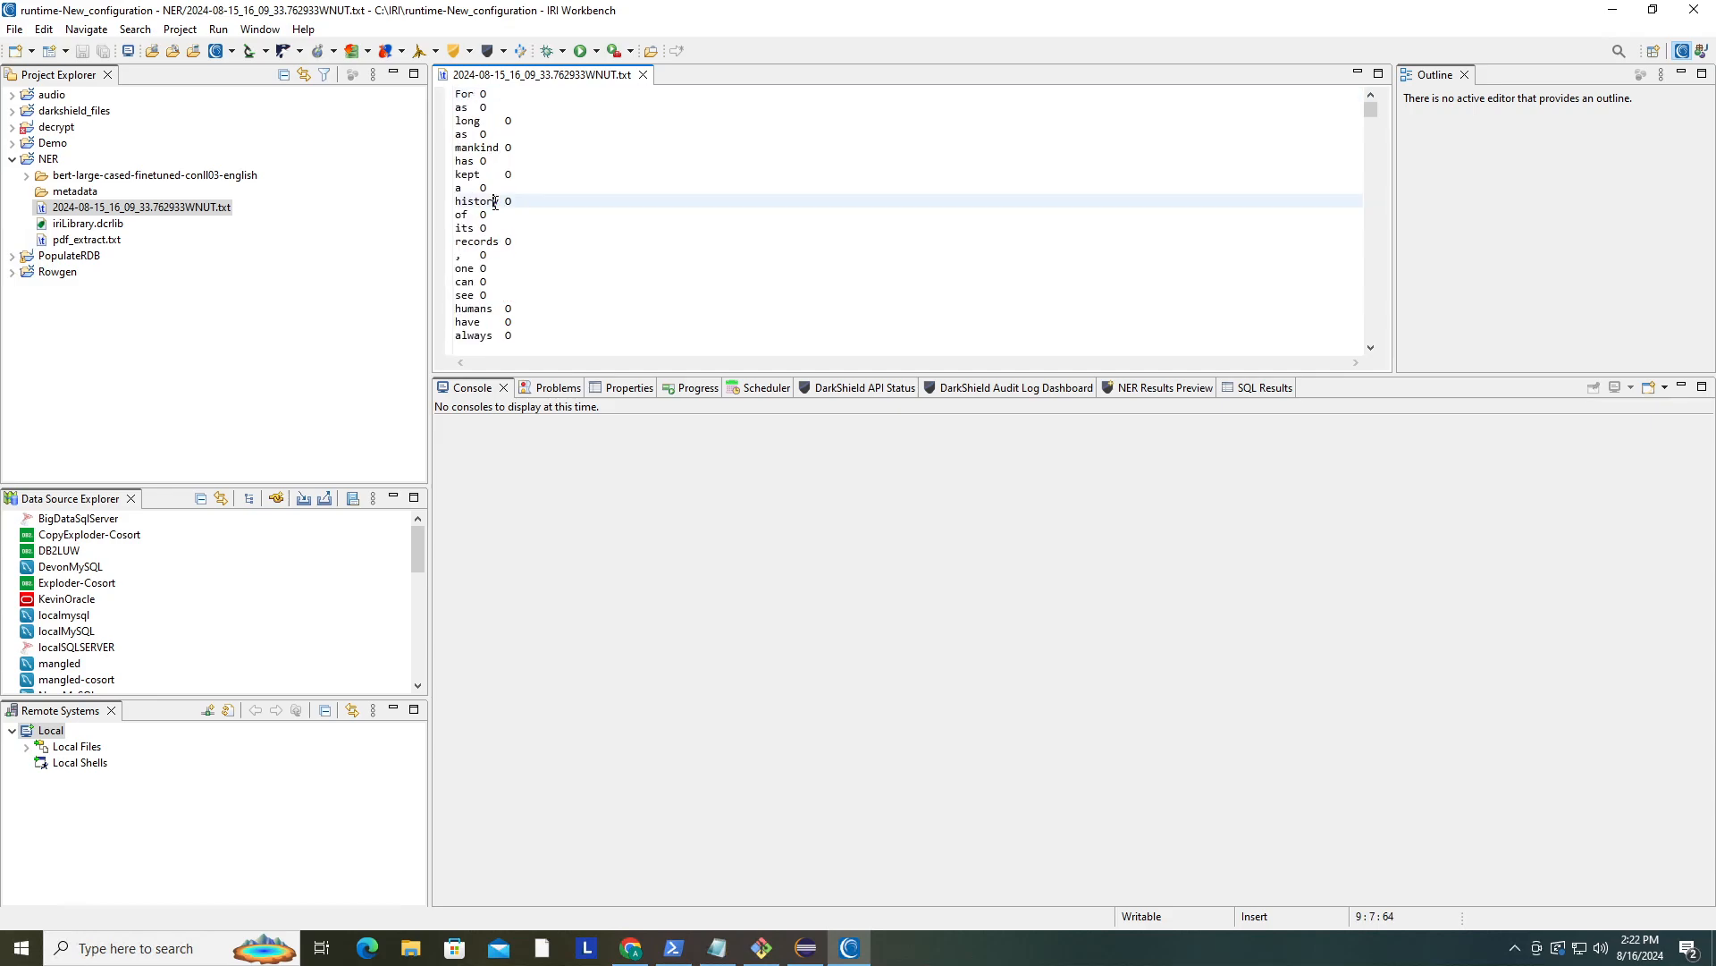
{"action": "key", "text": "shift+Left"}
{"action": "key", "text": "shift+Left"}
{"action": "key", "text": "shift+Left"}
{"action": "key", "text": "shift+Left"}
{"action": "key", "text": "shift+Left"}
{"action": "key", "text": "shift+Left"}
{"action": "key", "text": "shift+Left"}
{"action": "double_click", "coordinate": [508, 201]}
{"action": "scroll", "coordinate": [558, 226], "scroll_direction": "down", "scroll_amount": 2}
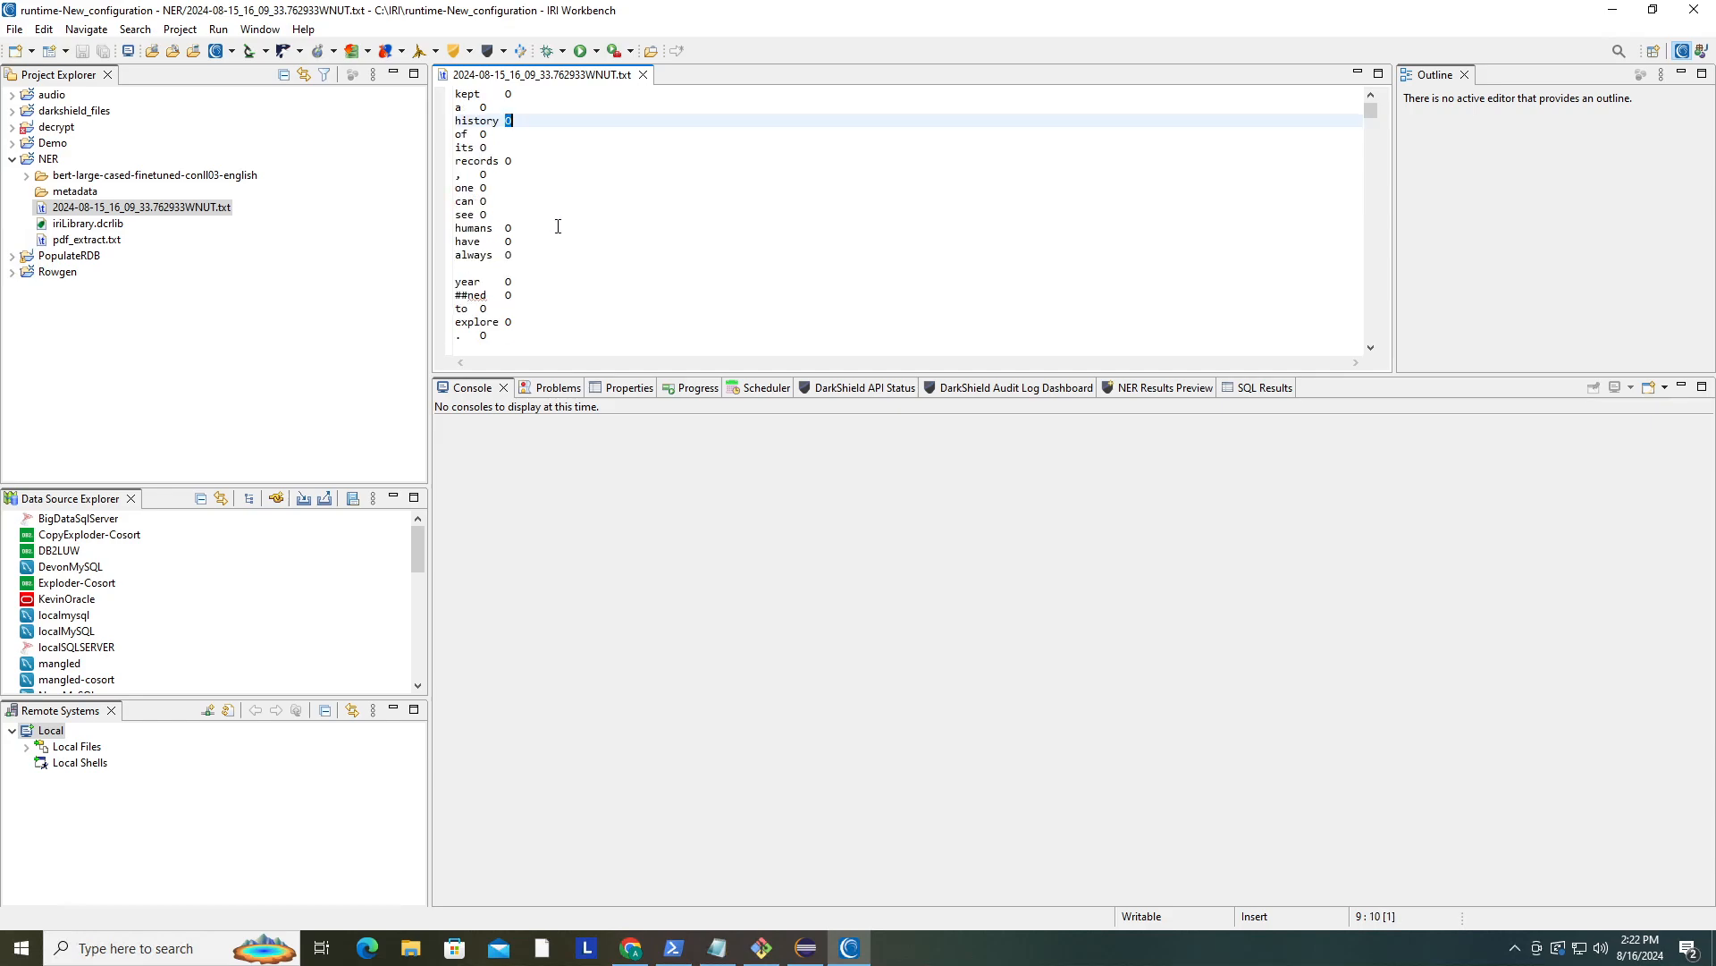
{"action": "scroll", "coordinate": [566, 268], "scroll_direction": "down", "scroll_amount": 5}
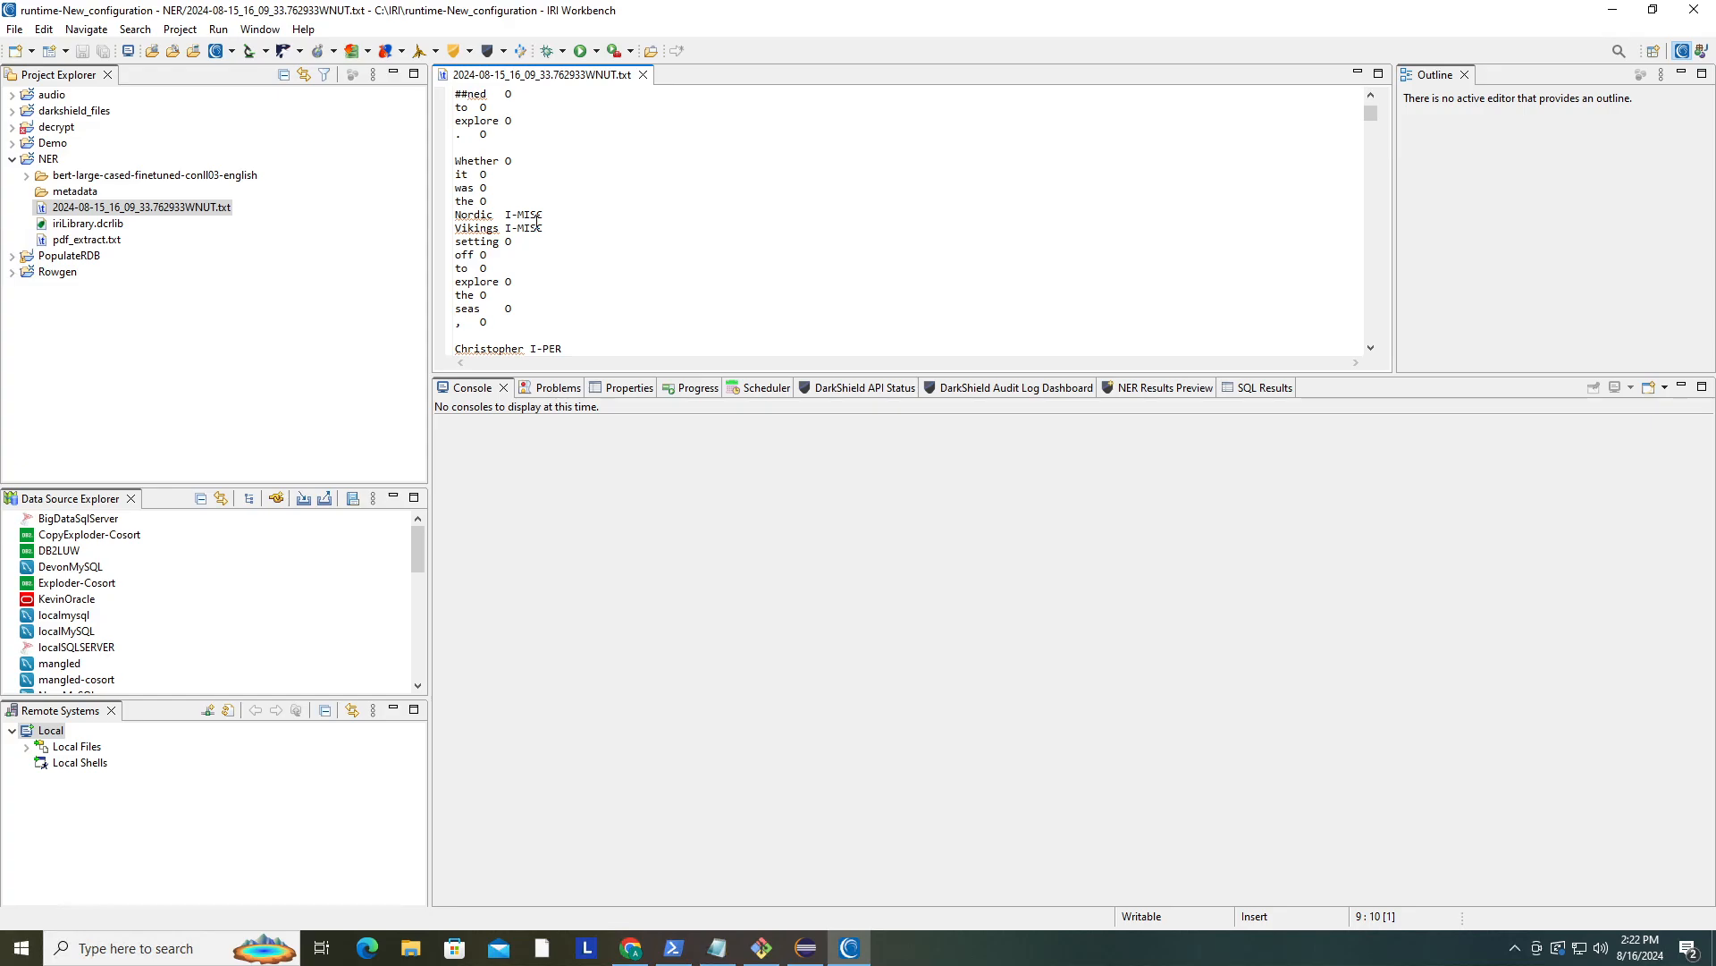
{"action": "scroll", "coordinate": [536, 221], "scroll_direction": "down", "scroll_amount": 3}
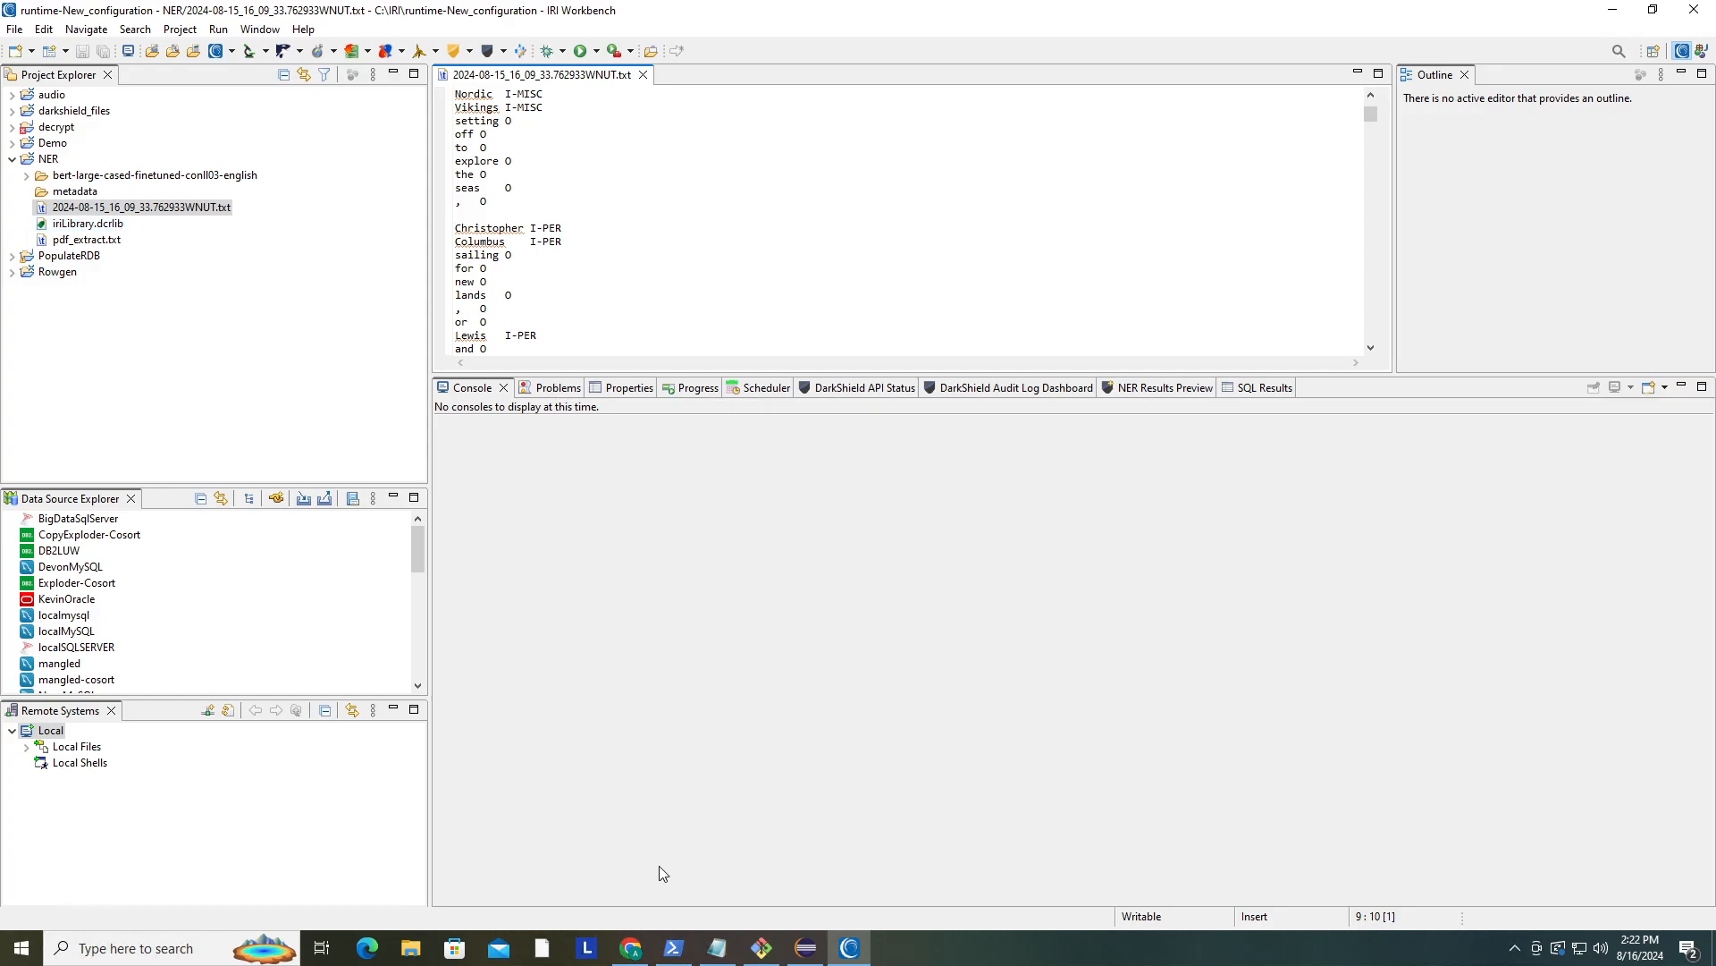
- Look over the W-NUT 2024 workshop page in the browser, then return to the workbench
{"action": "mouse_move", "coordinate": [639, 950]}
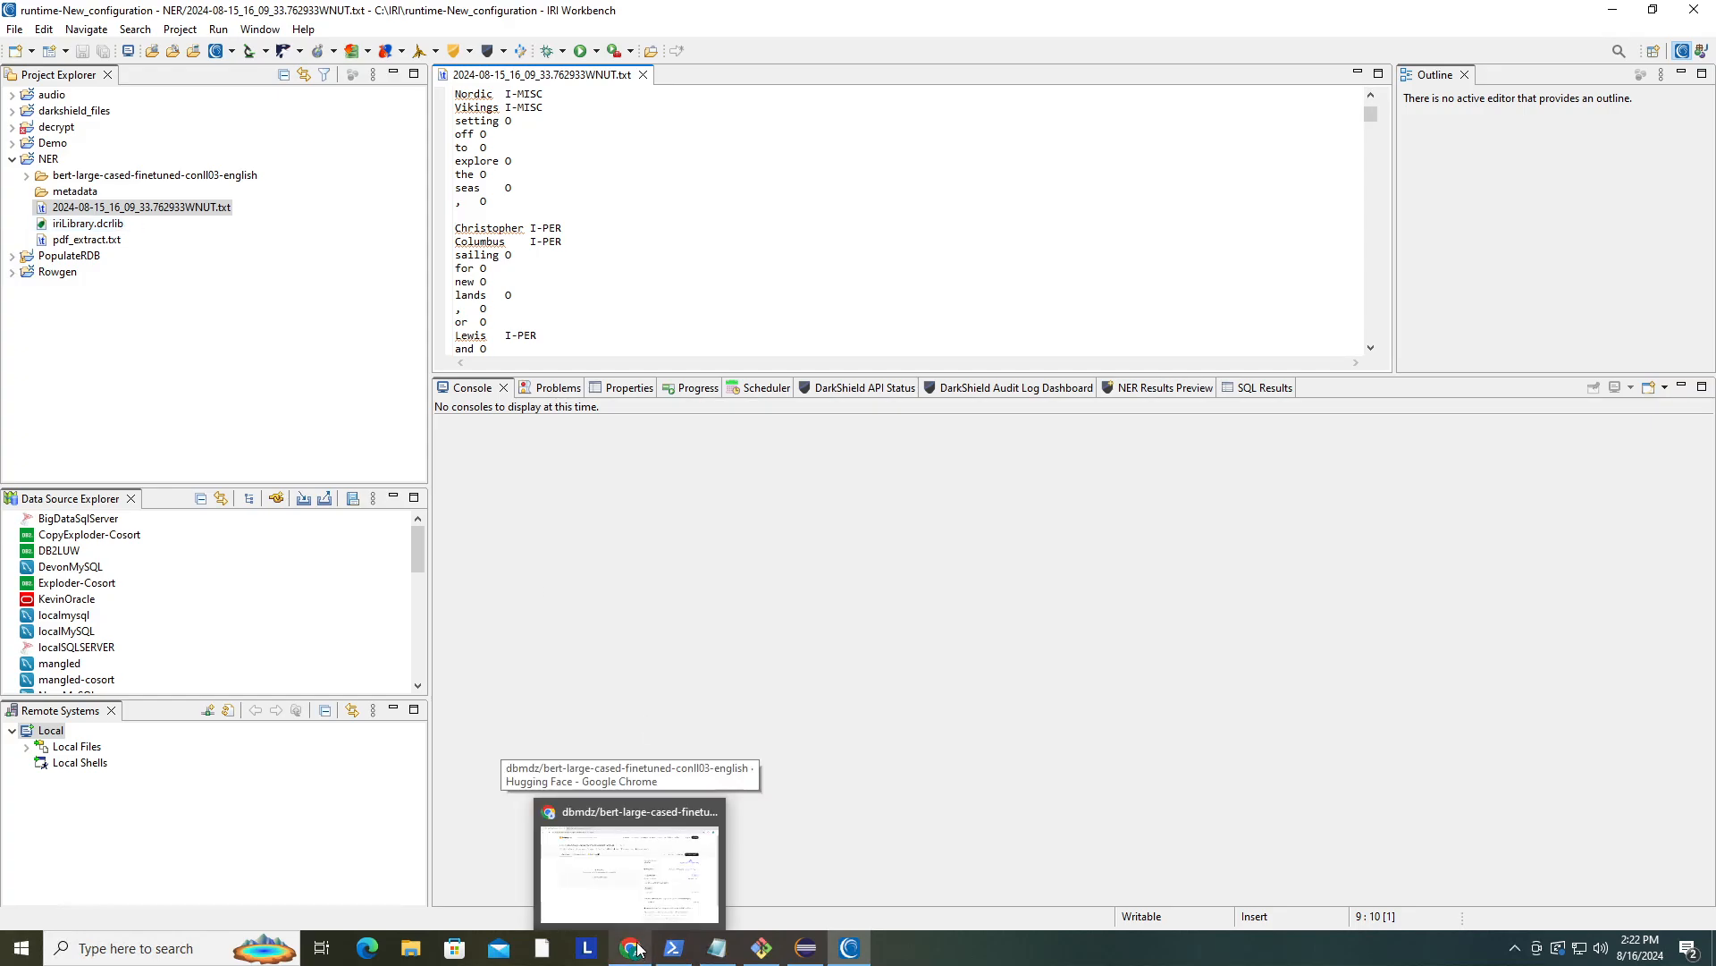
{"action": "left_click", "coordinate": [629, 867]}
{"action": "left_click", "coordinate": [343, 19]}
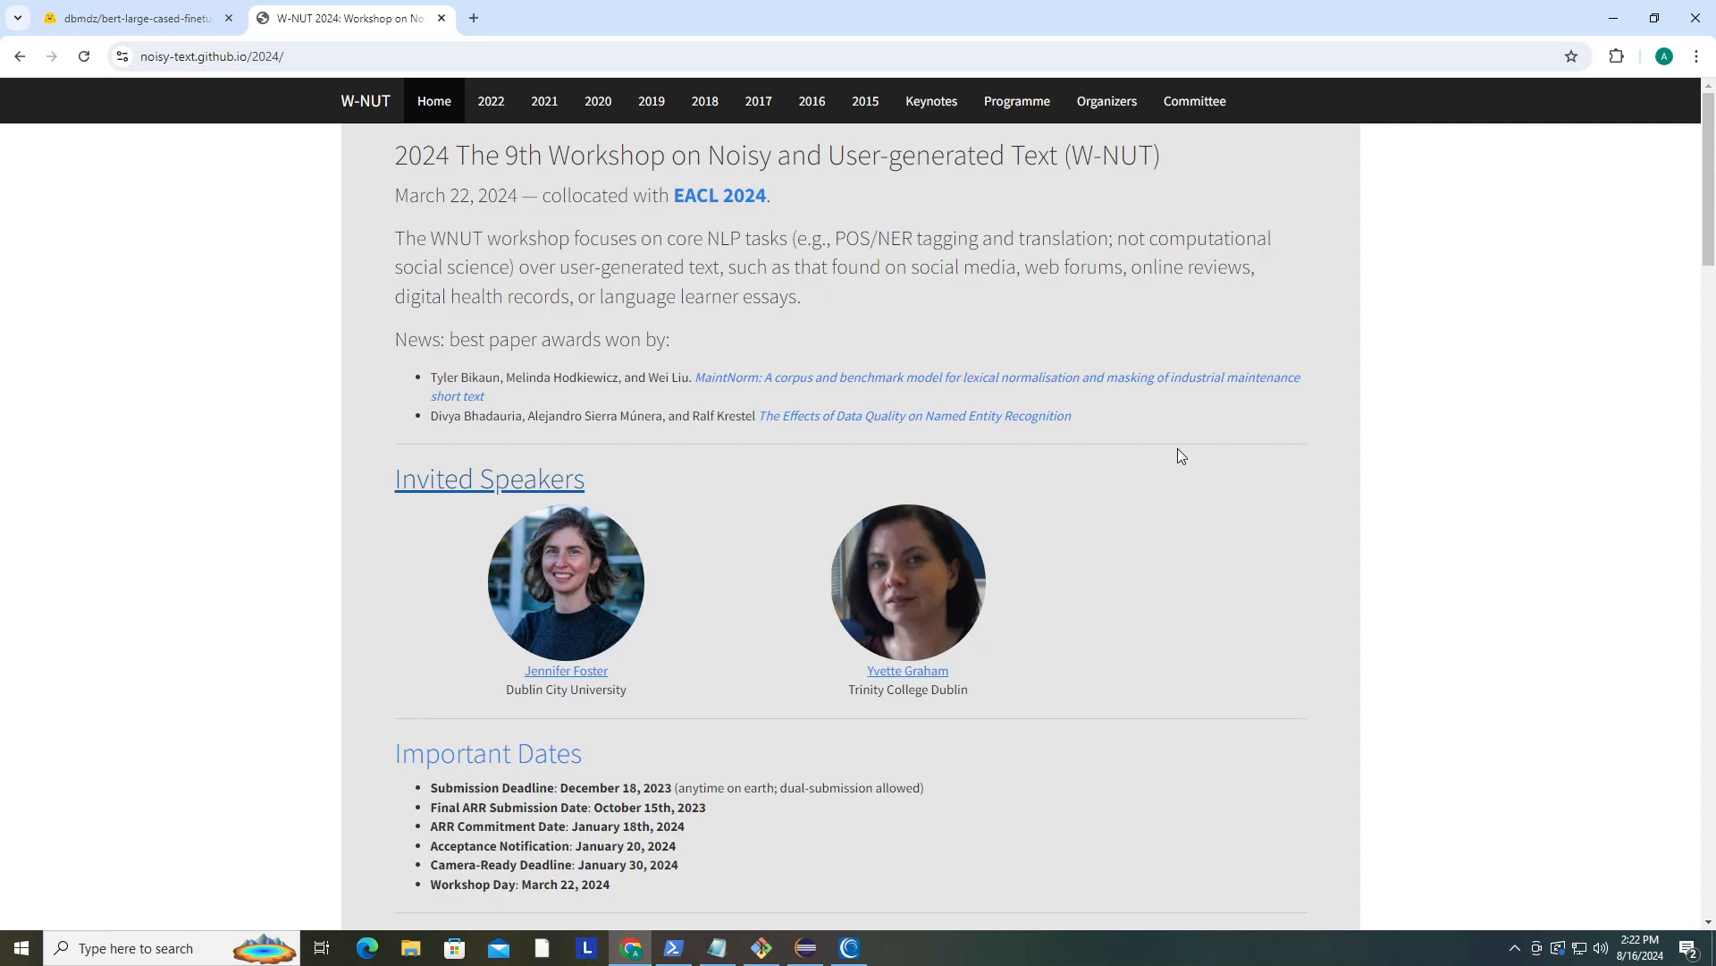
{"action": "left_click", "coordinate": [851, 948]}
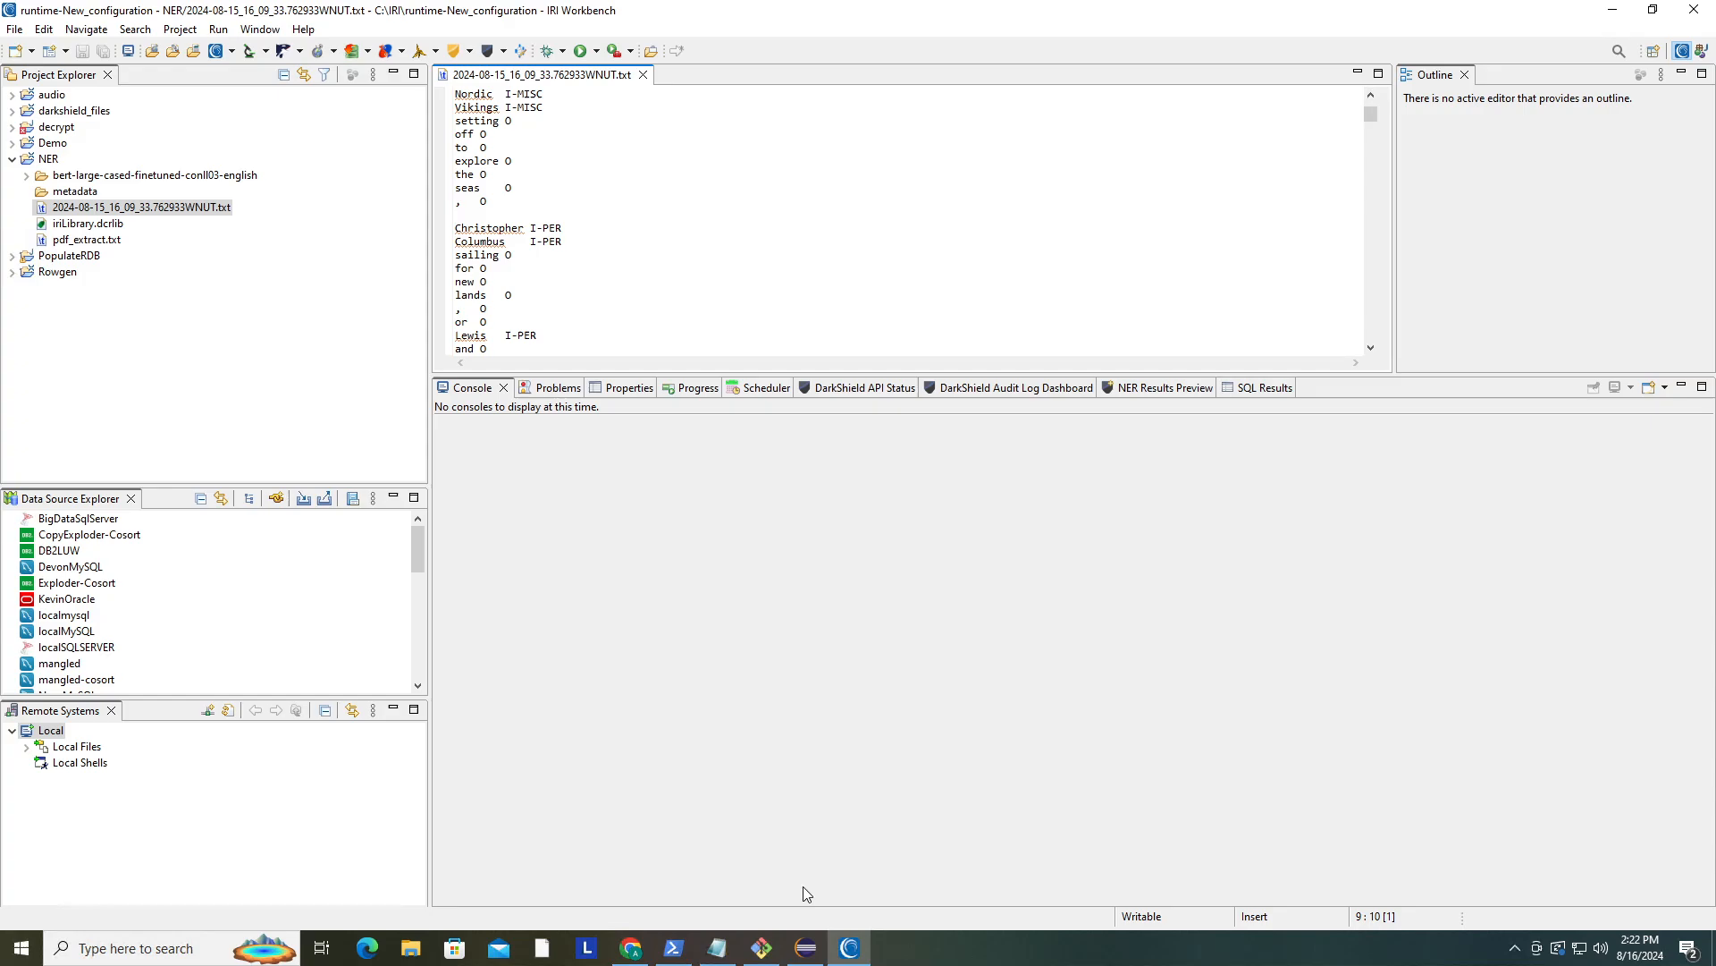
- Copy the git clone command for the bert-large-cased-finetuned-conll03-english repository from its Hugging Face model page
{"action": "left_click", "coordinate": [631, 947]}
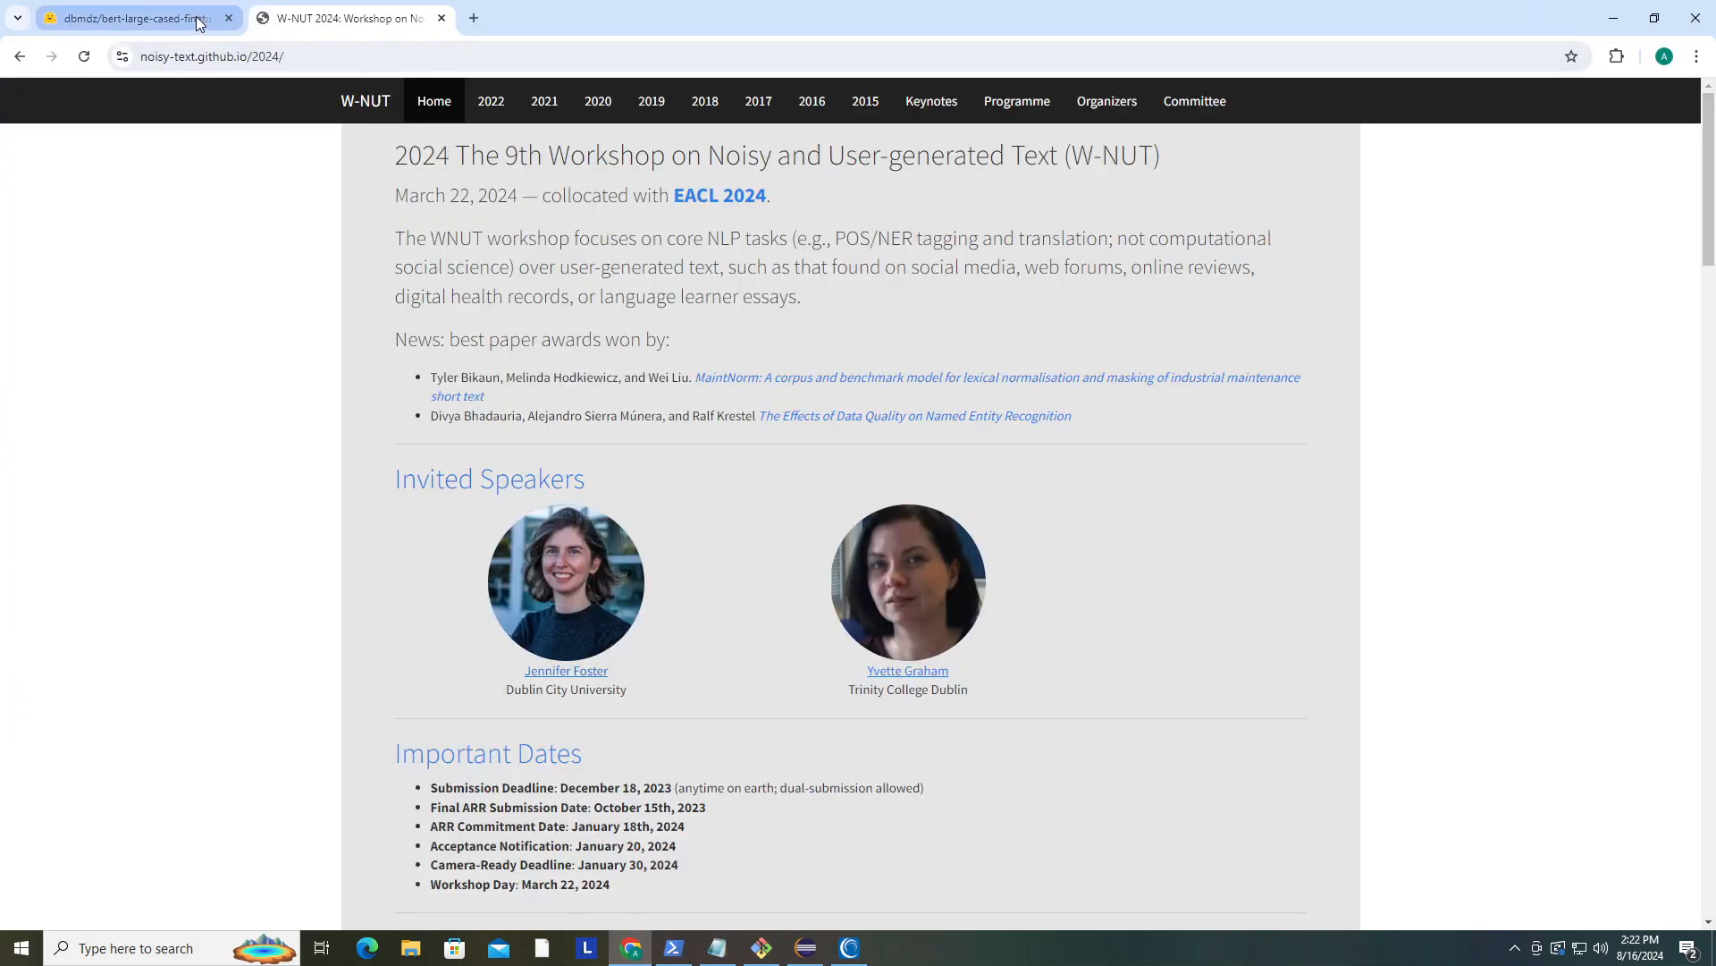
{"action": "left_click", "coordinate": [198, 22]}
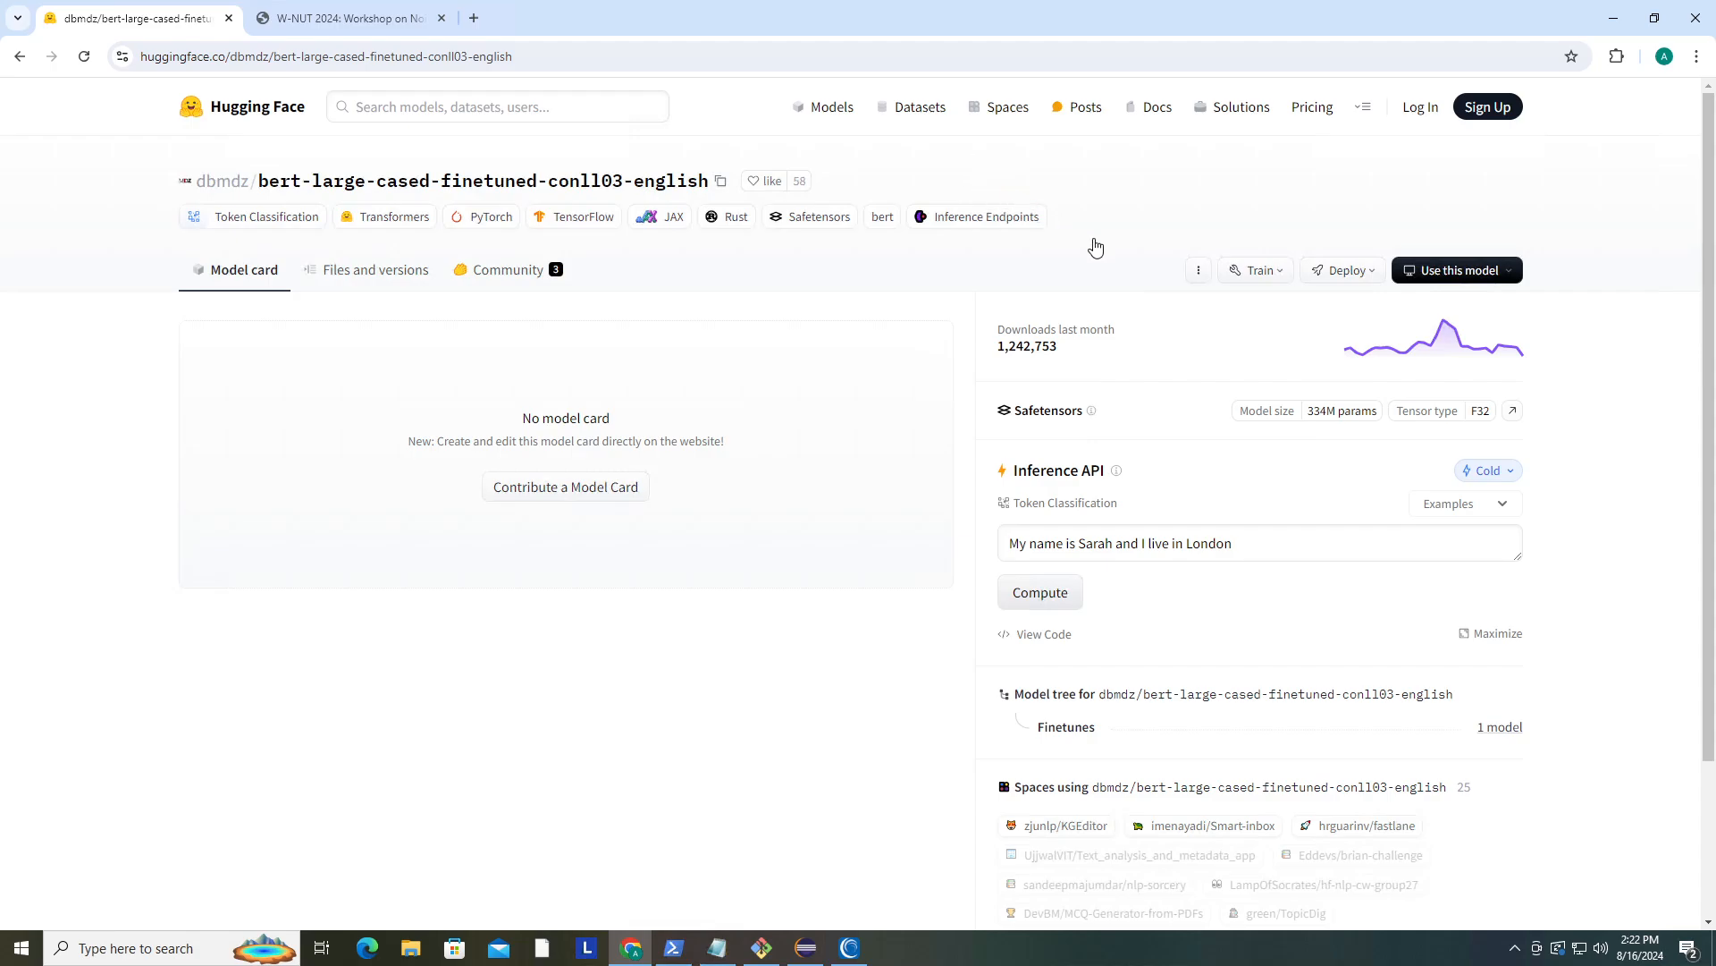
{"action": "left_click", "coordinate": [1197, 280]}
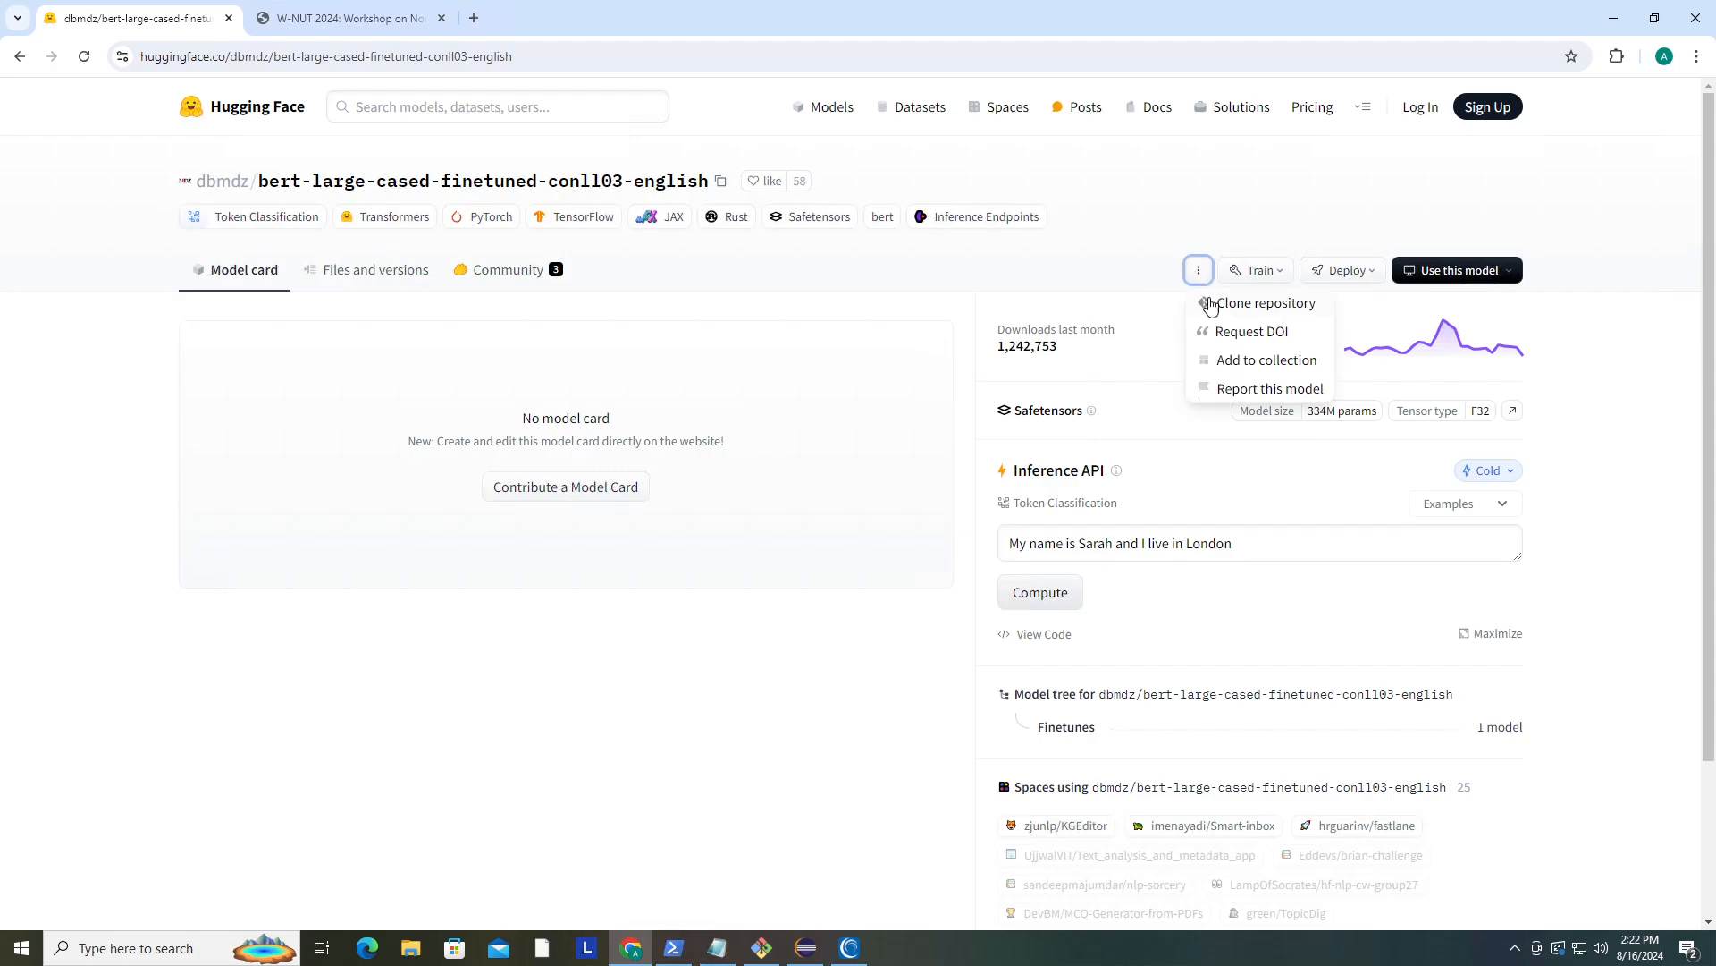
{"action": "left_click", "coordinate": [1217, 303]}
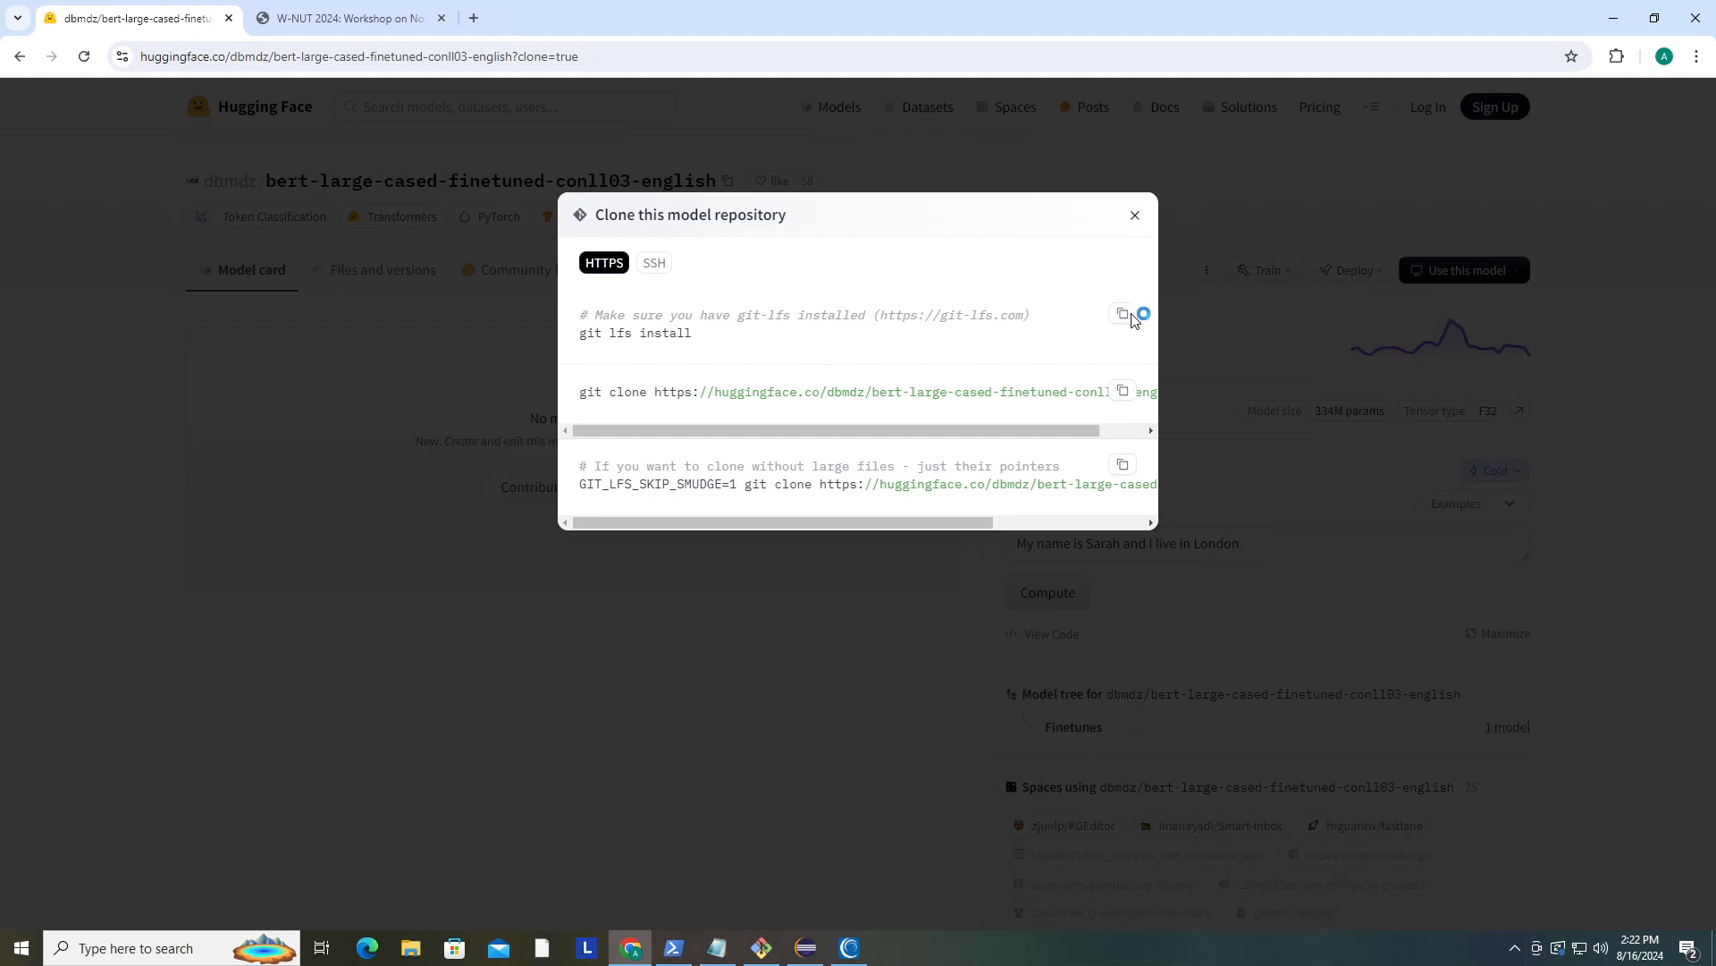
{"action": "left_click", "coordinate": [1123, 394]}
{"action": "left_click", "coordinate": [1136, 218]}
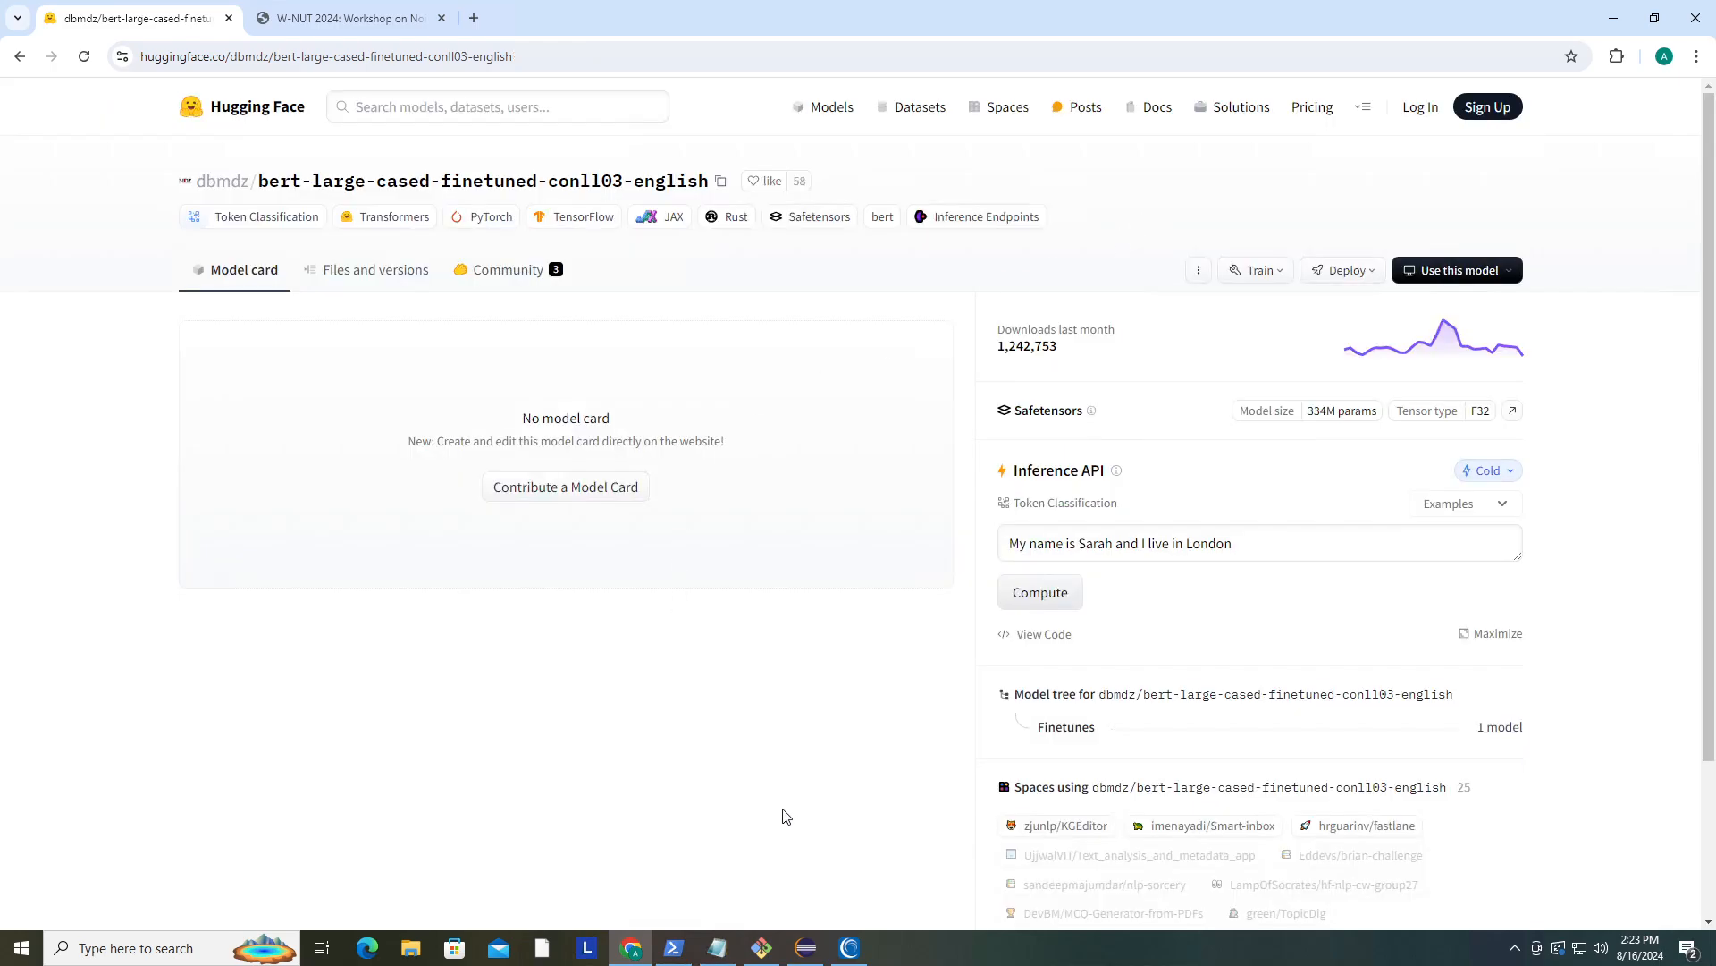
- Paste the git clone command into the Git Bash terminal opened in the NER folder
{"action": "left_click", "coordinate": [761, 946]}
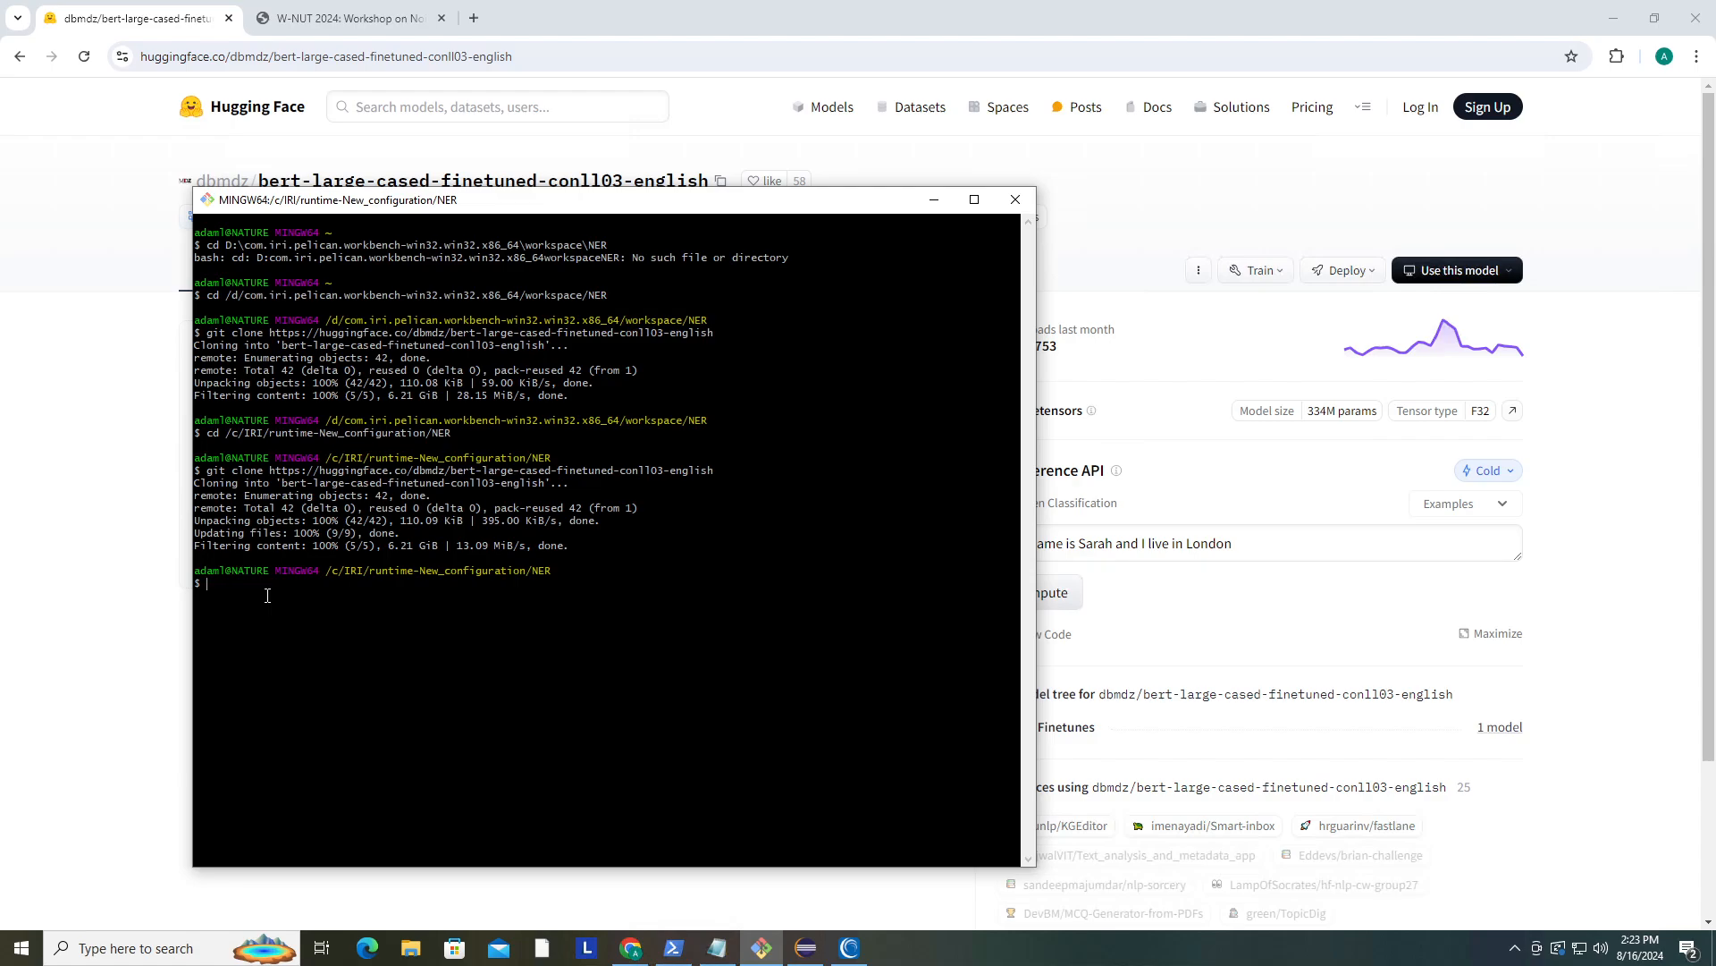
{"action": "right_click", "coordinate": [268, 595]}
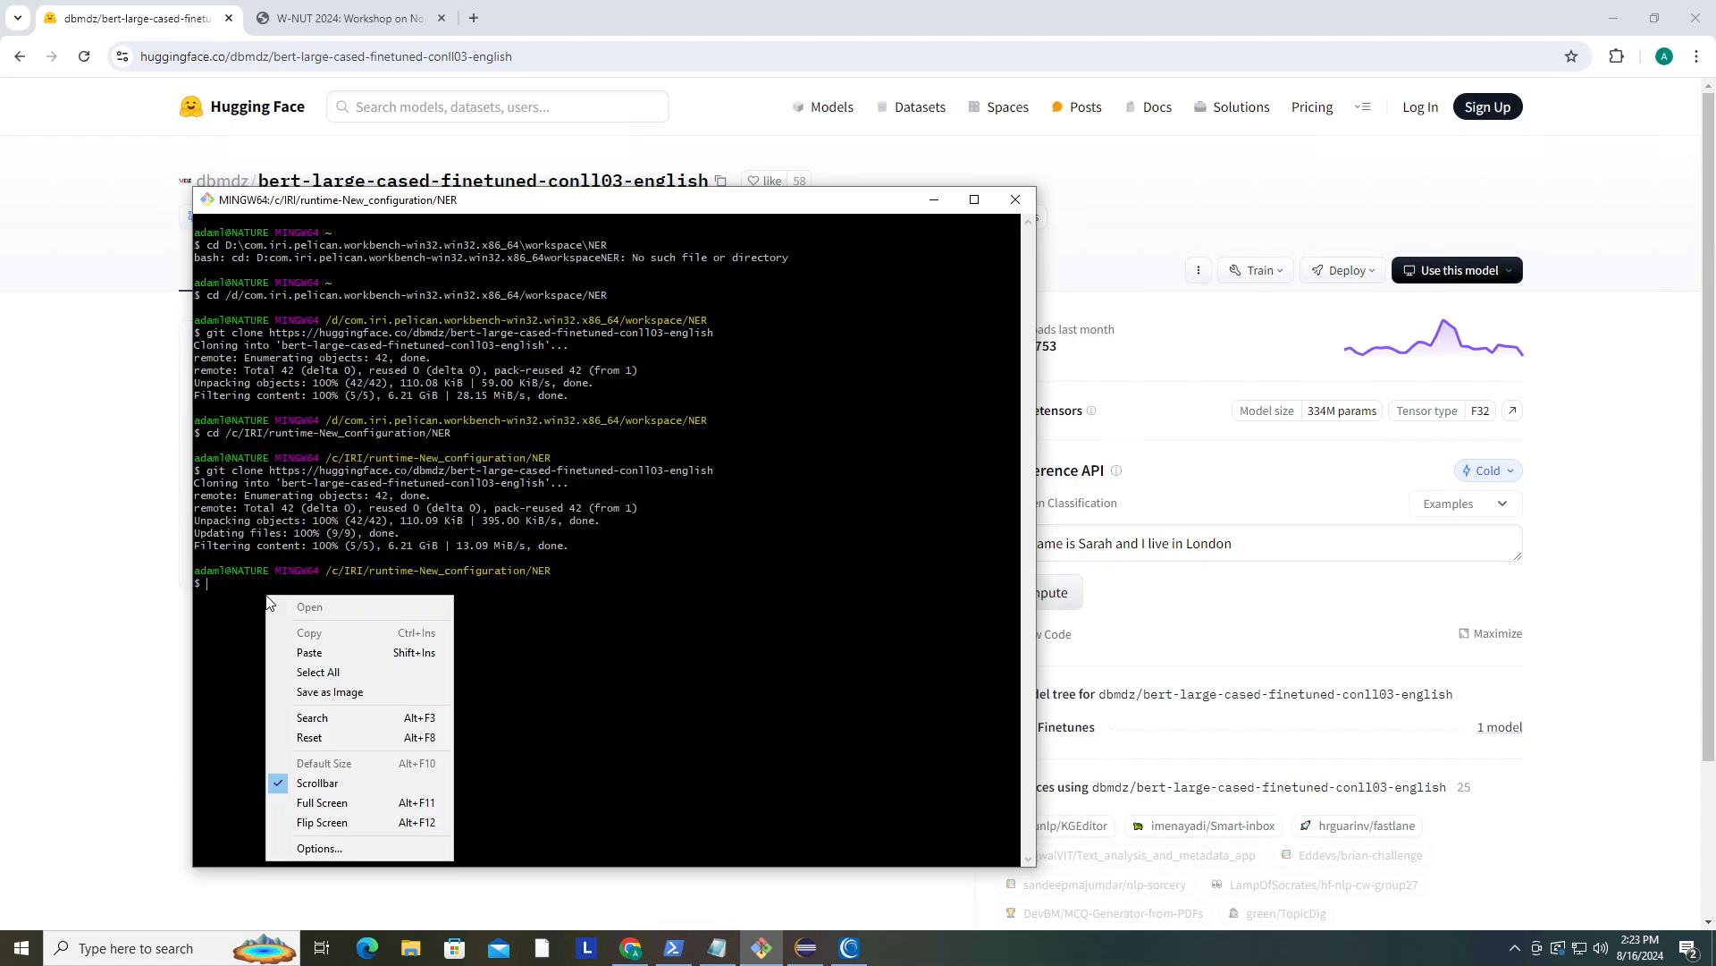
{"action": "left_click", "coordinate": [312, 653]}
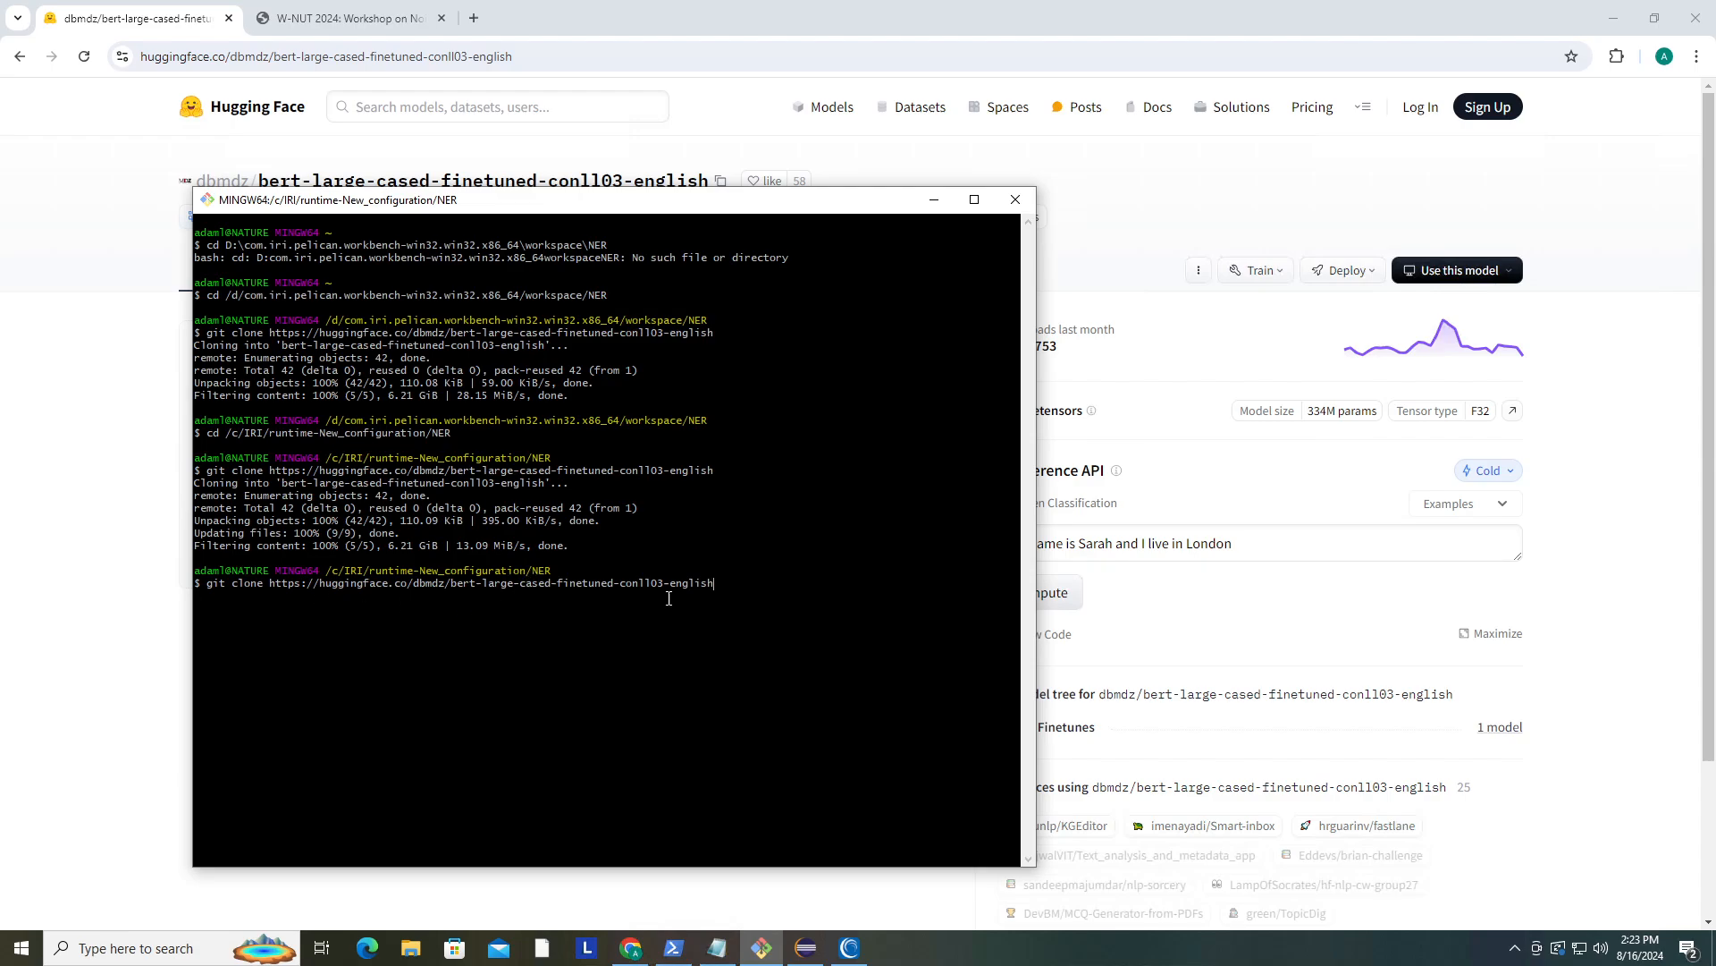
{"action": "left_click", "coordinate": [934, 200]}
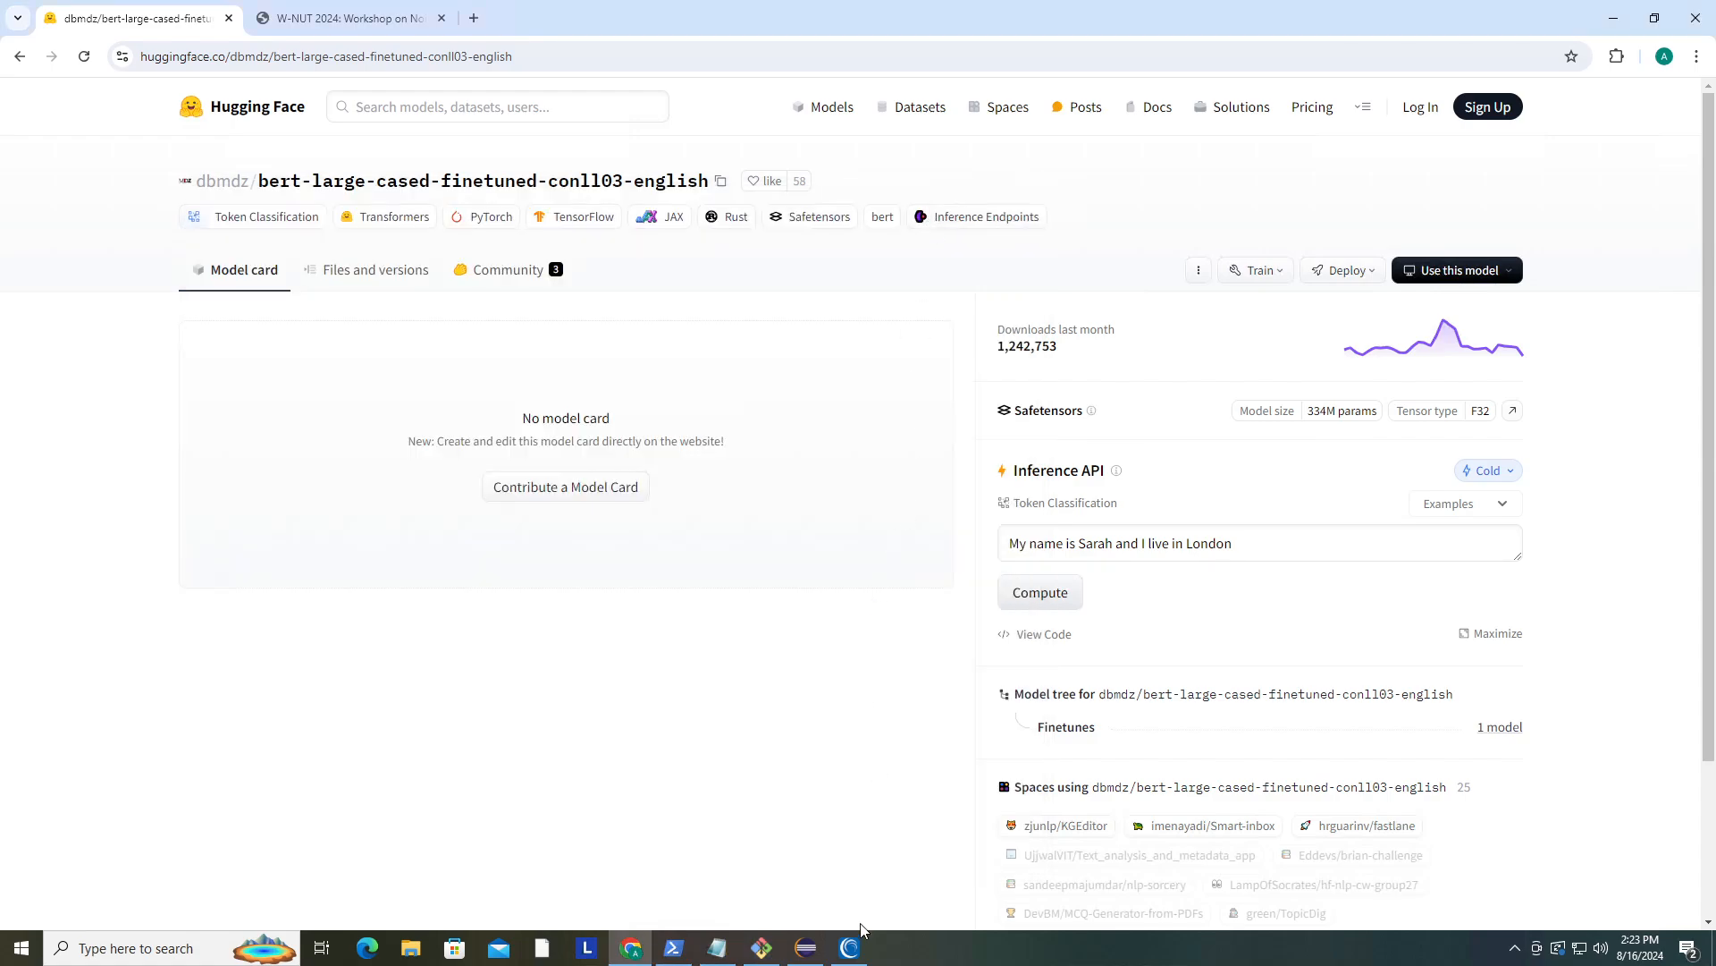
- Inspect the cloned model folder's files and the training data file in the NER project
{"action": "left_click", "coordinate": [849, 948]}
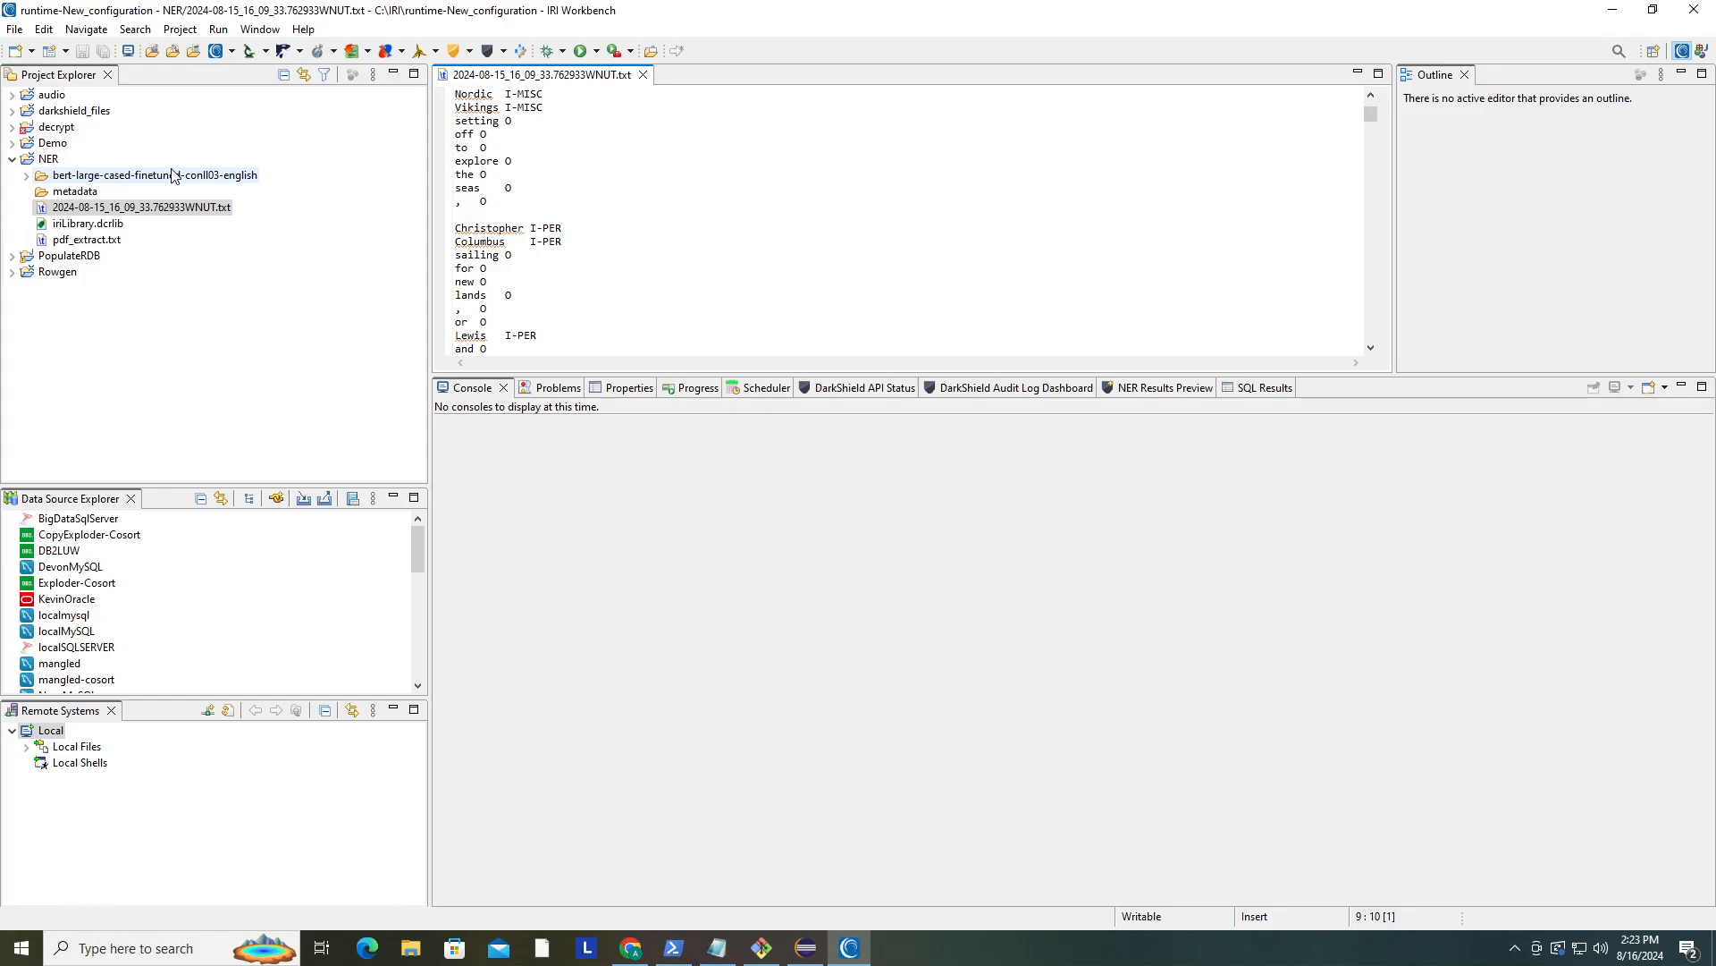
{"action": "left_click", "coordinate": [43, 163]}
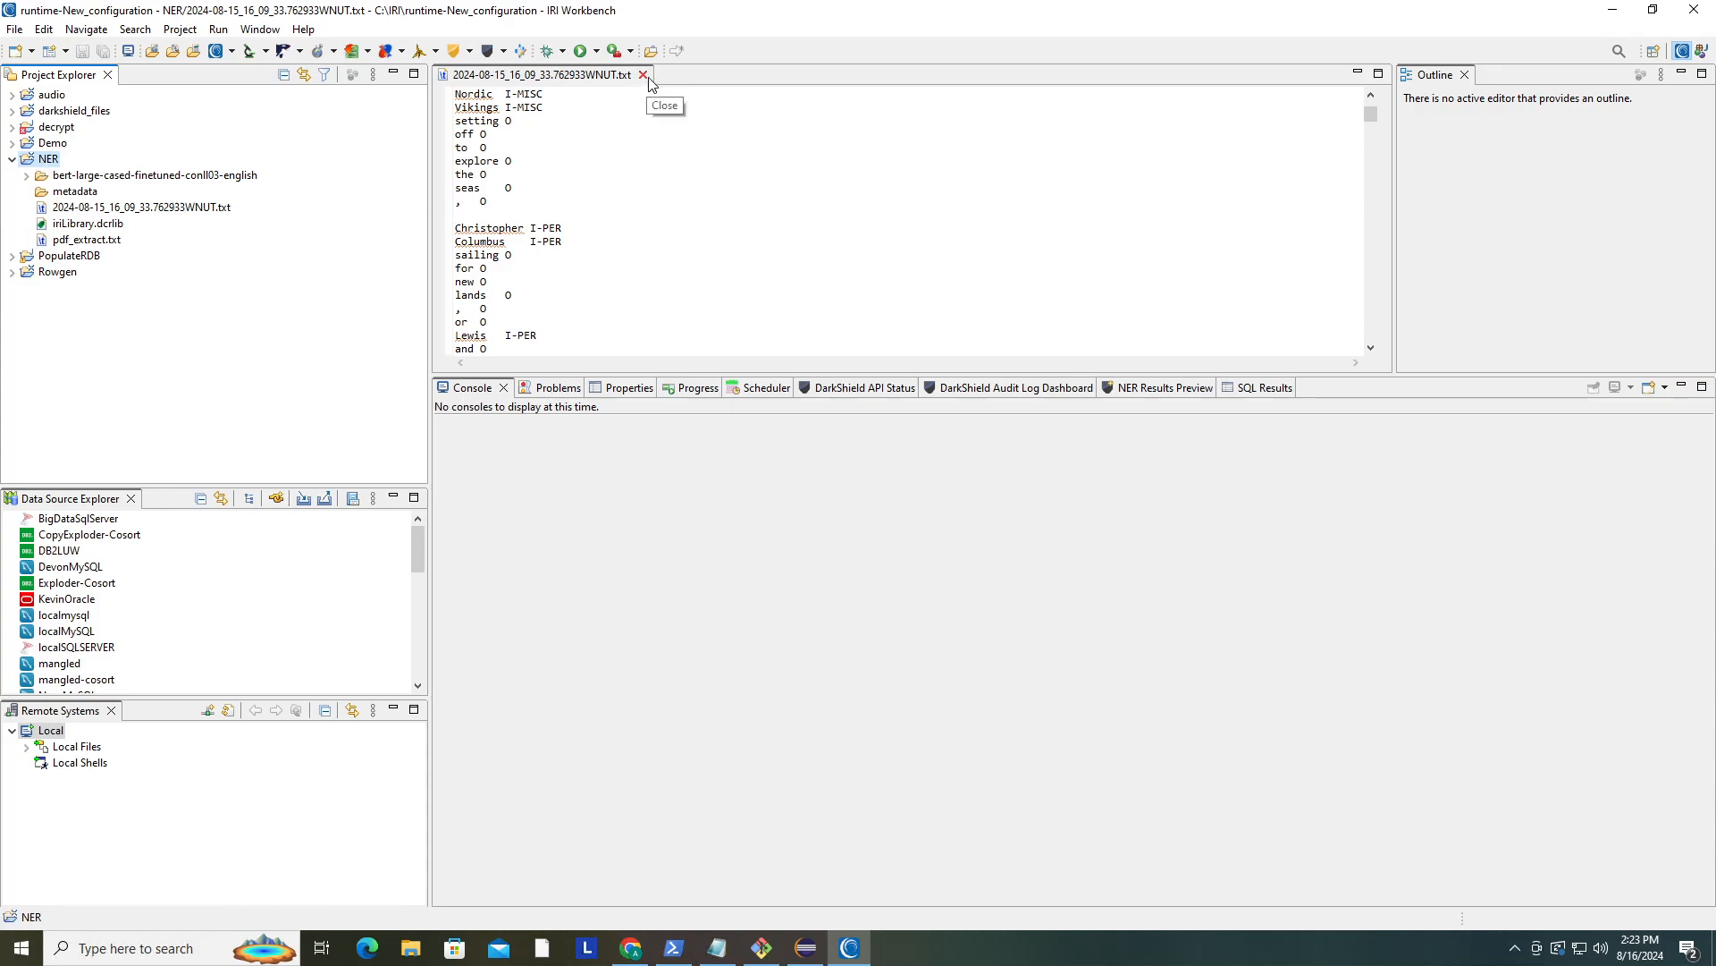
{"action": "left_click", "coordinate": [643, 74]}
{"action": "left_click", "coordinate": [27, 175]}
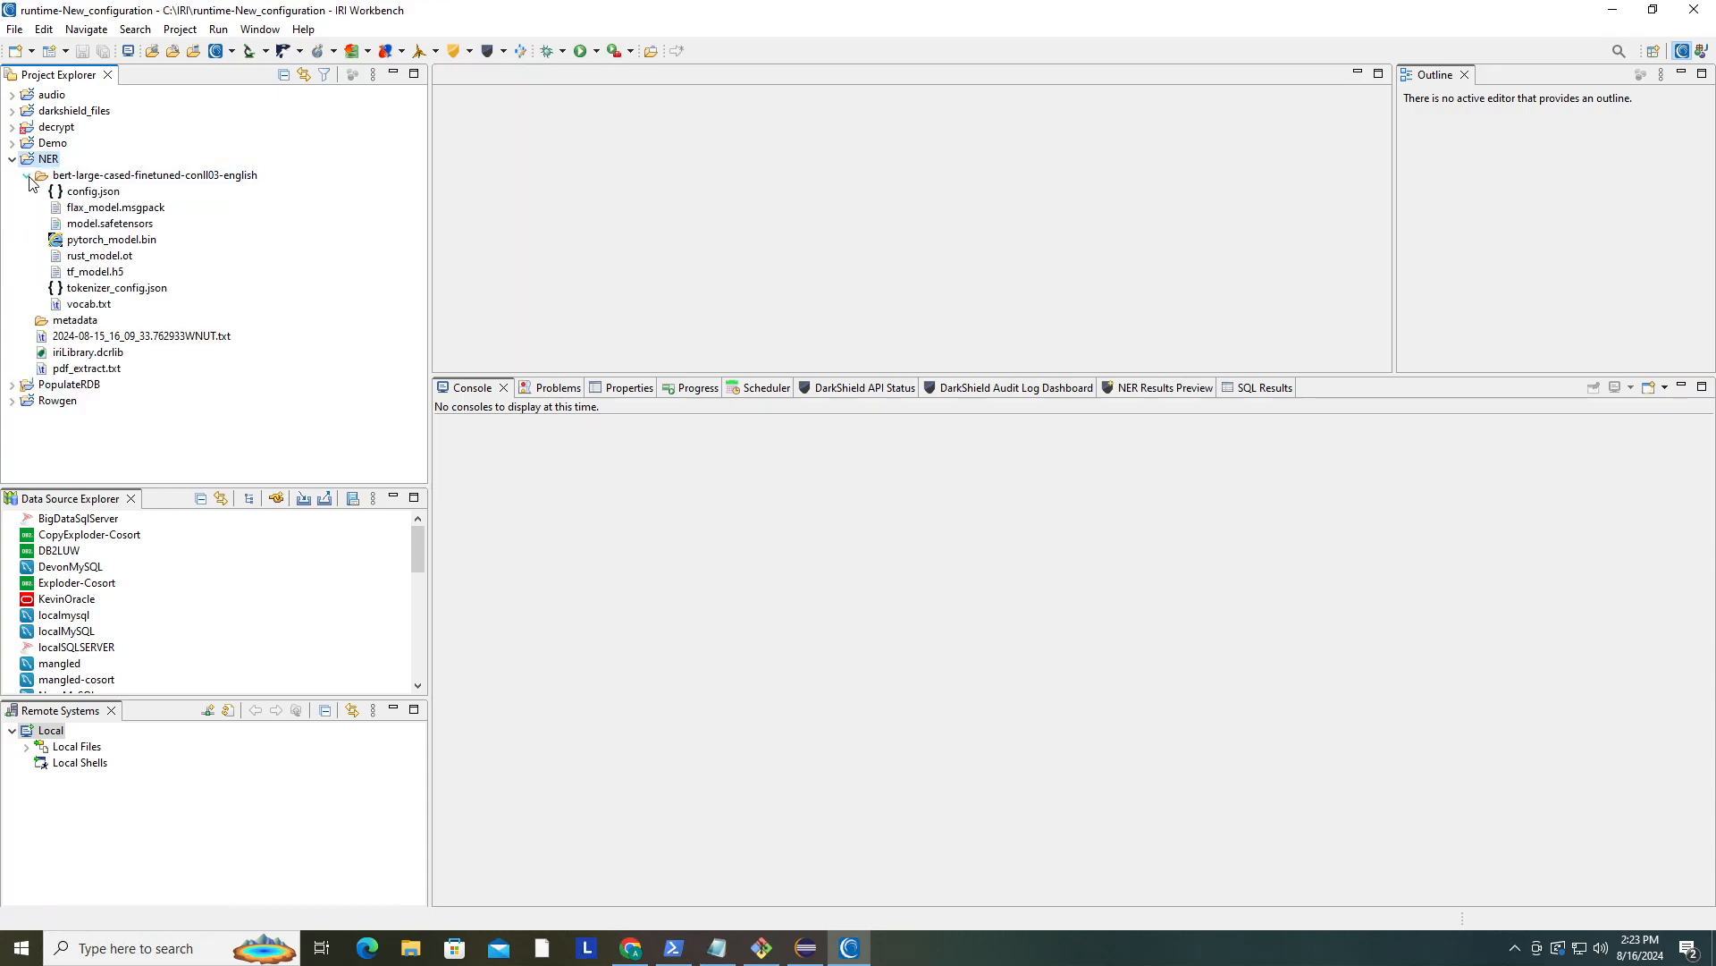
{"action": "left_click", "coordinate": [27, 175]}
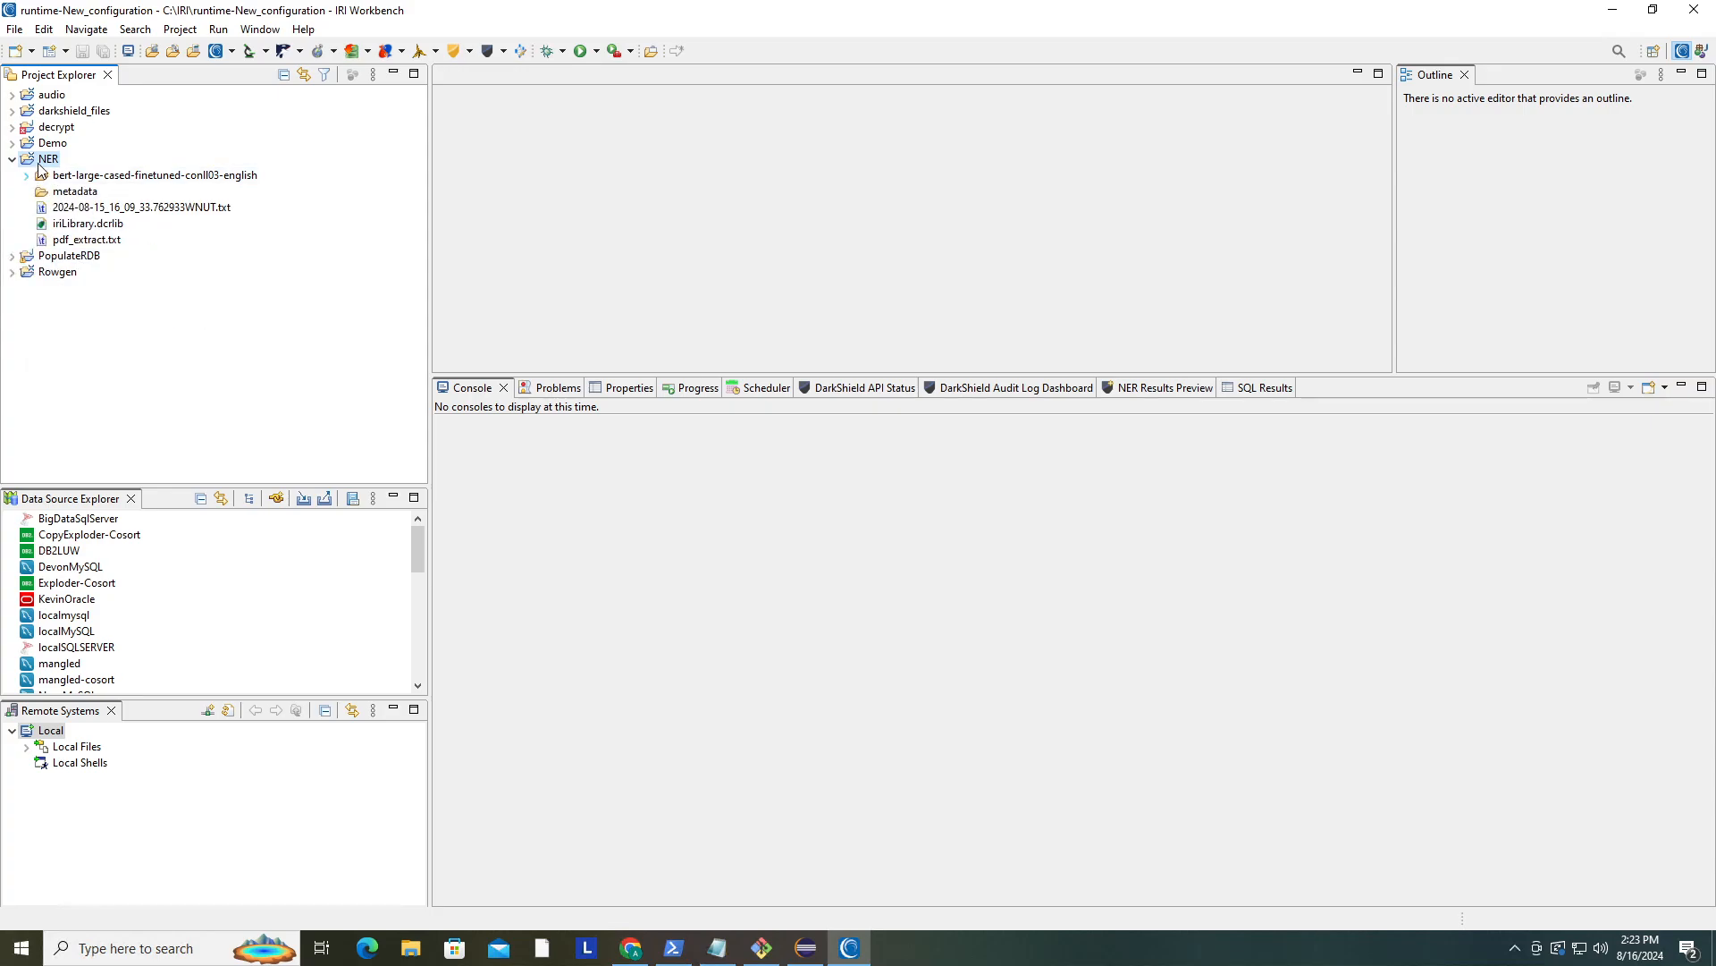
{"action": "double_click", "coordinate": [176, 211]}
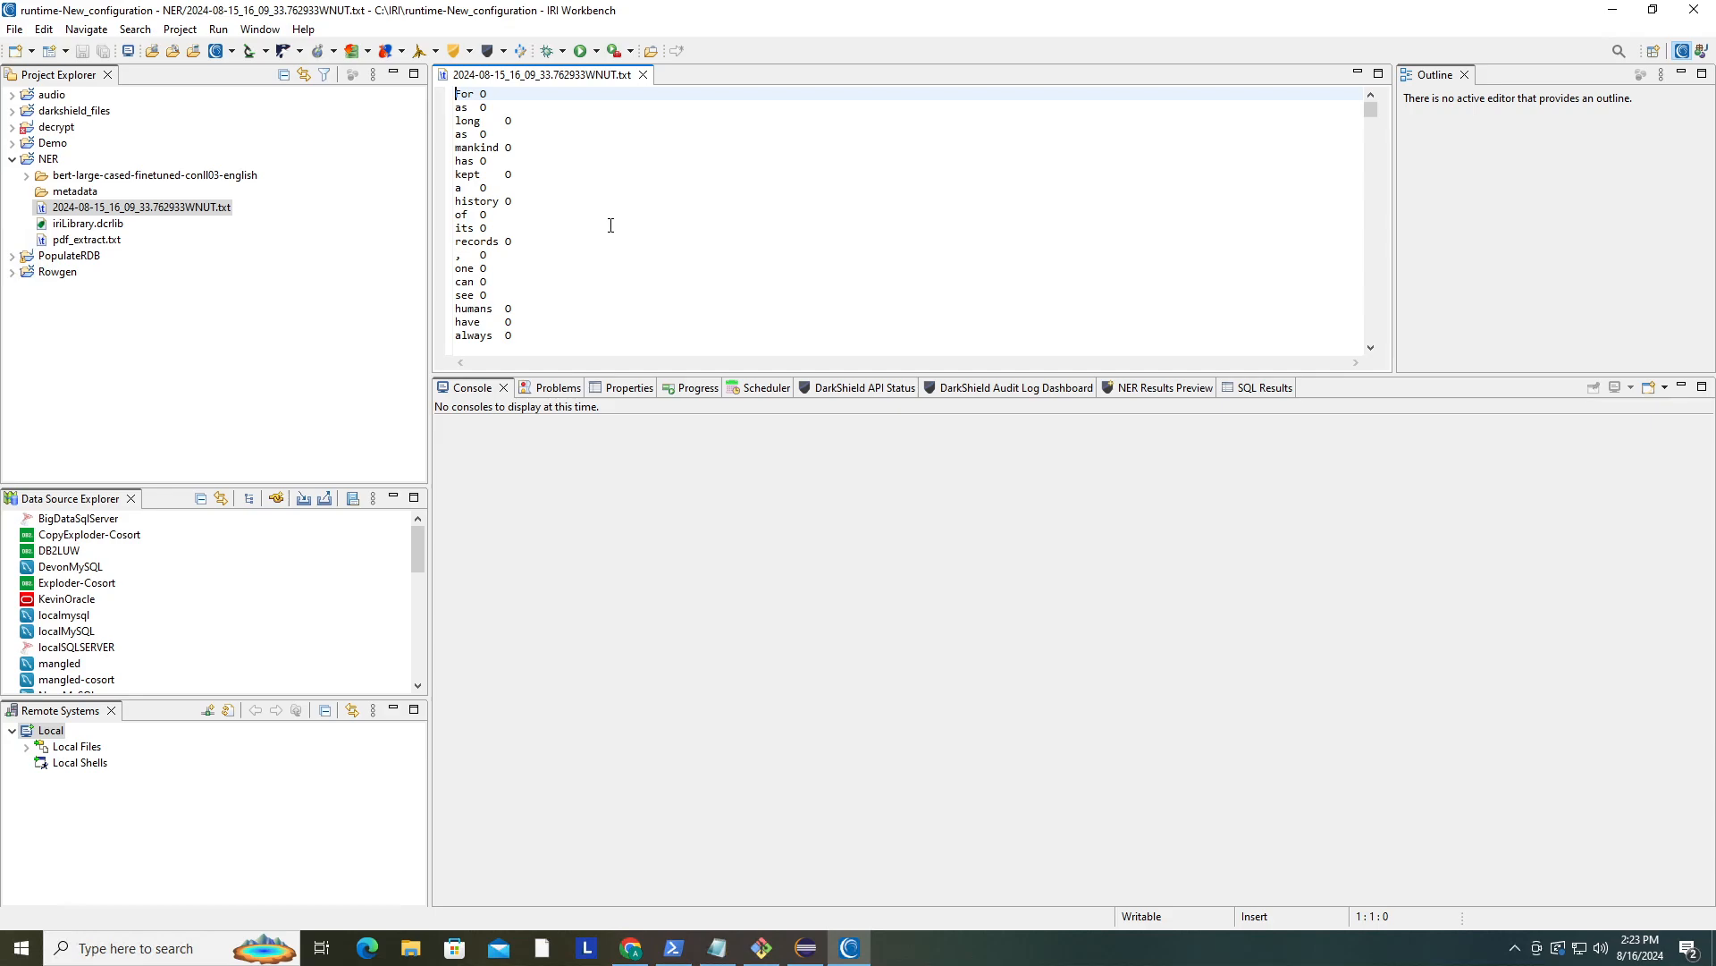
{"action": "left_click", "coordinate": [643, 75]}
- Open pdf_extract.txt and read through the source text before closing it
{"action": "left_click", "coordinate": [502, 52]}
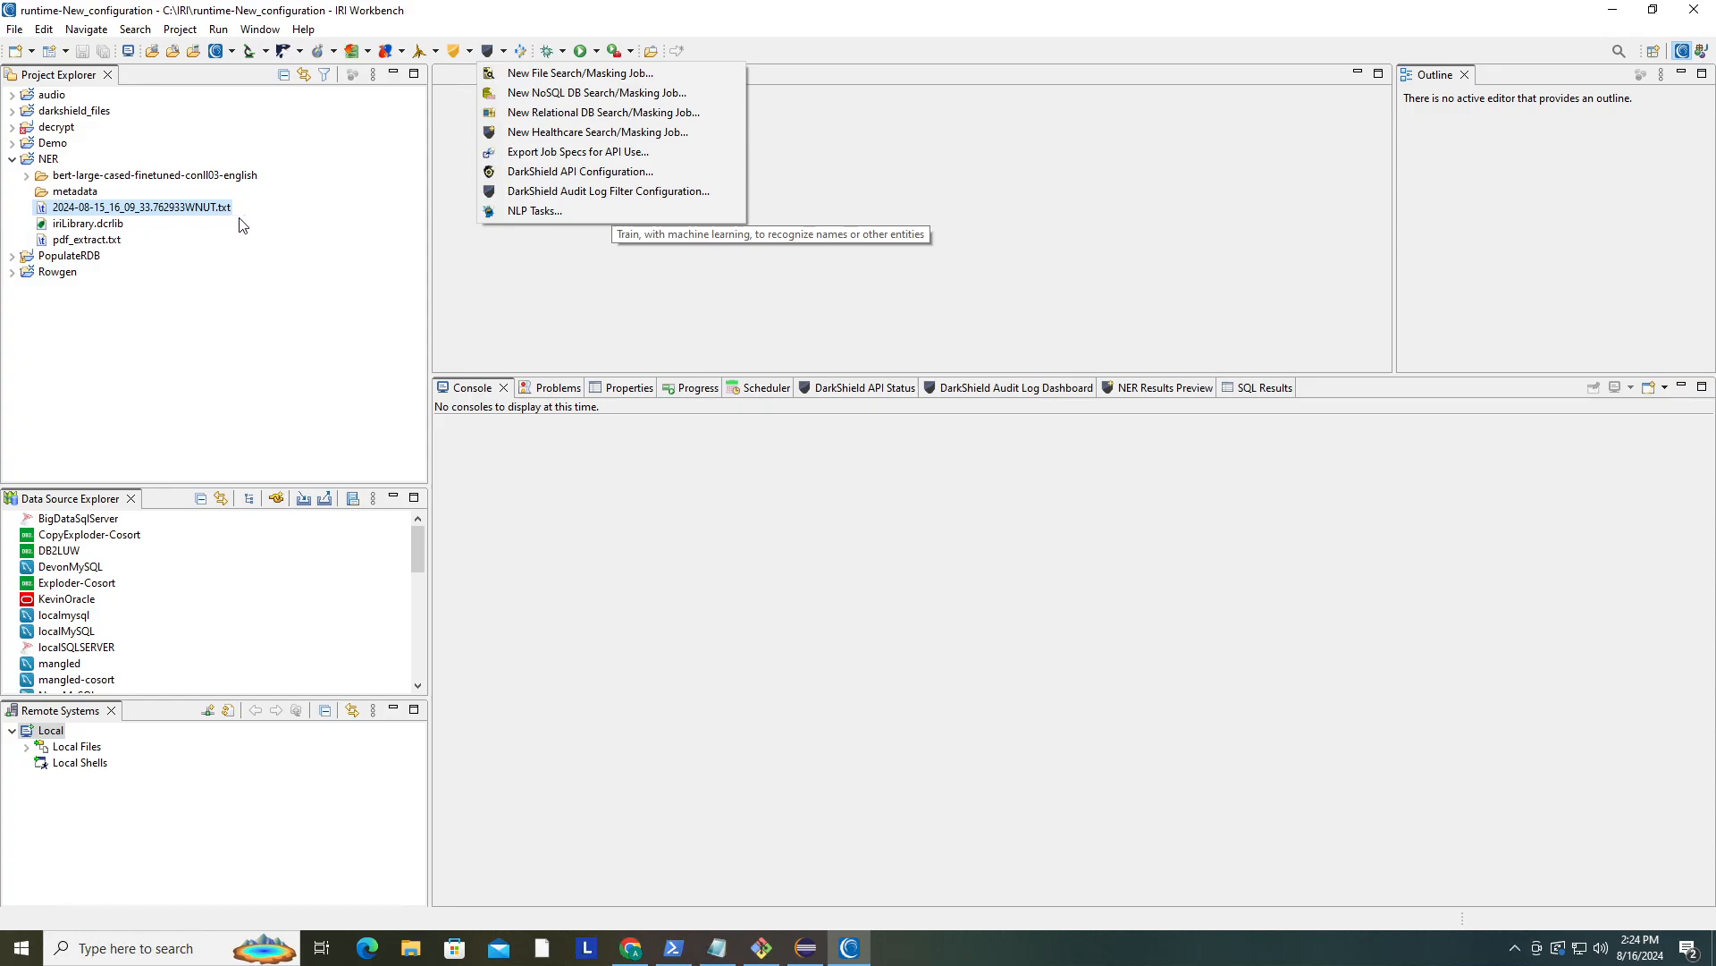
{"action": "double_click", "coordinate": [117, 241]}
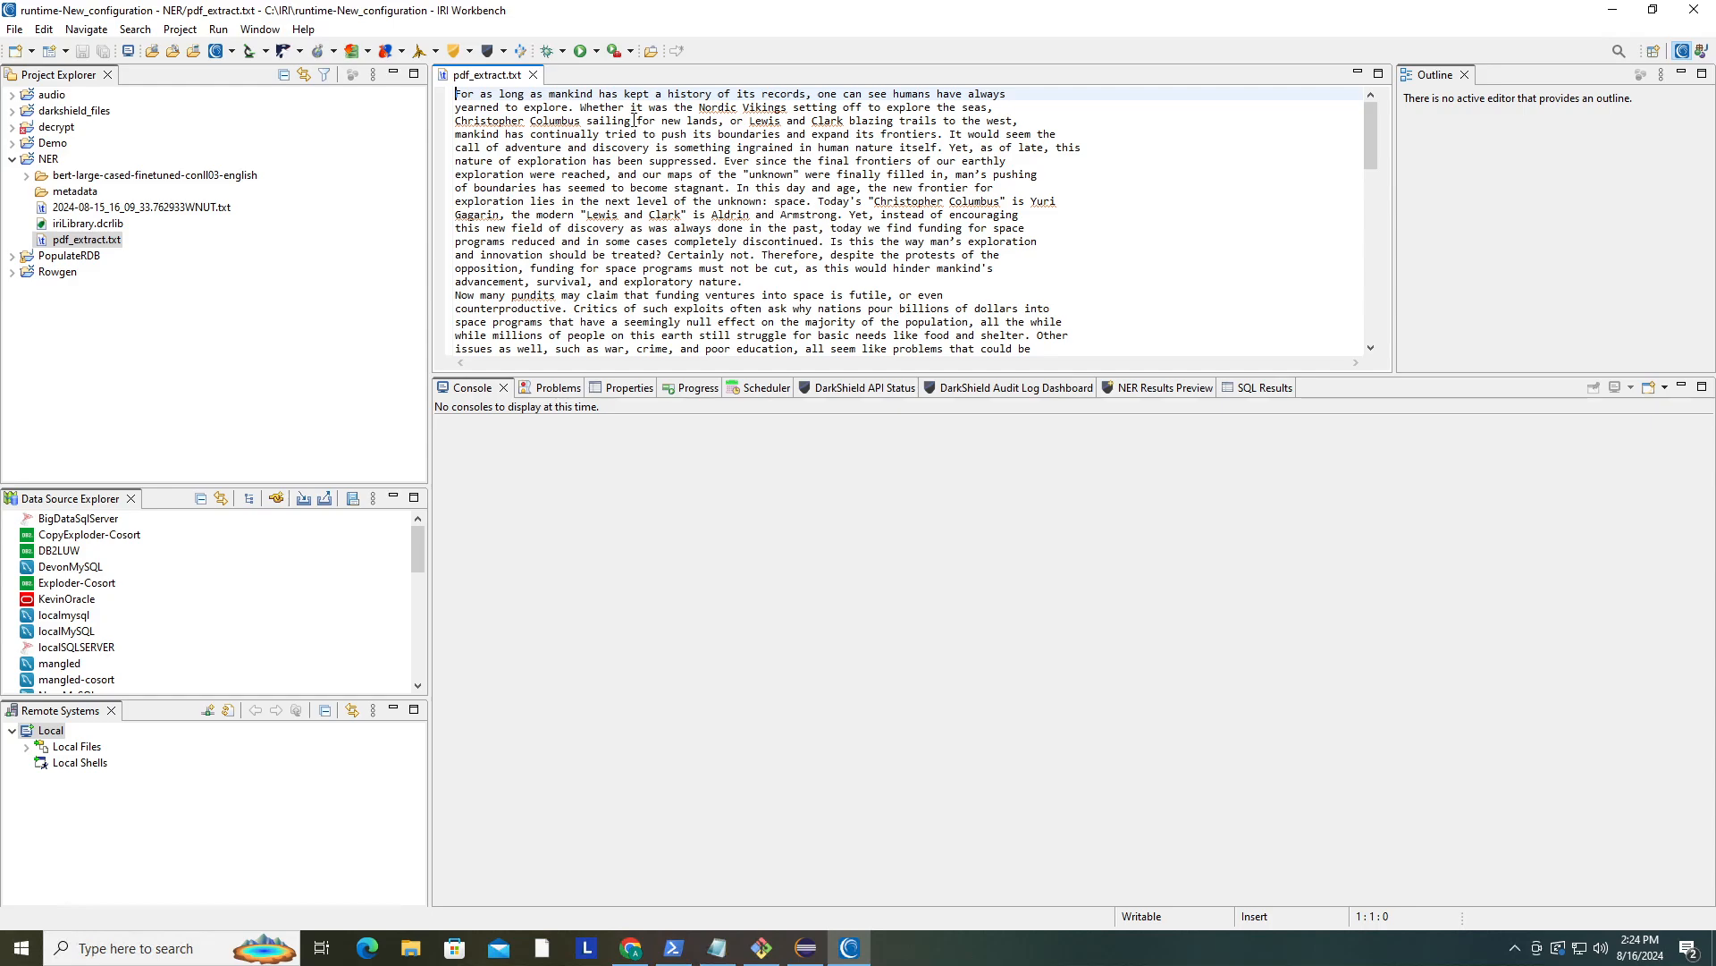
{"action": "scroll", "coordinate": [911, 197], "scroll_direction": "down", "scroll_amount": 15}
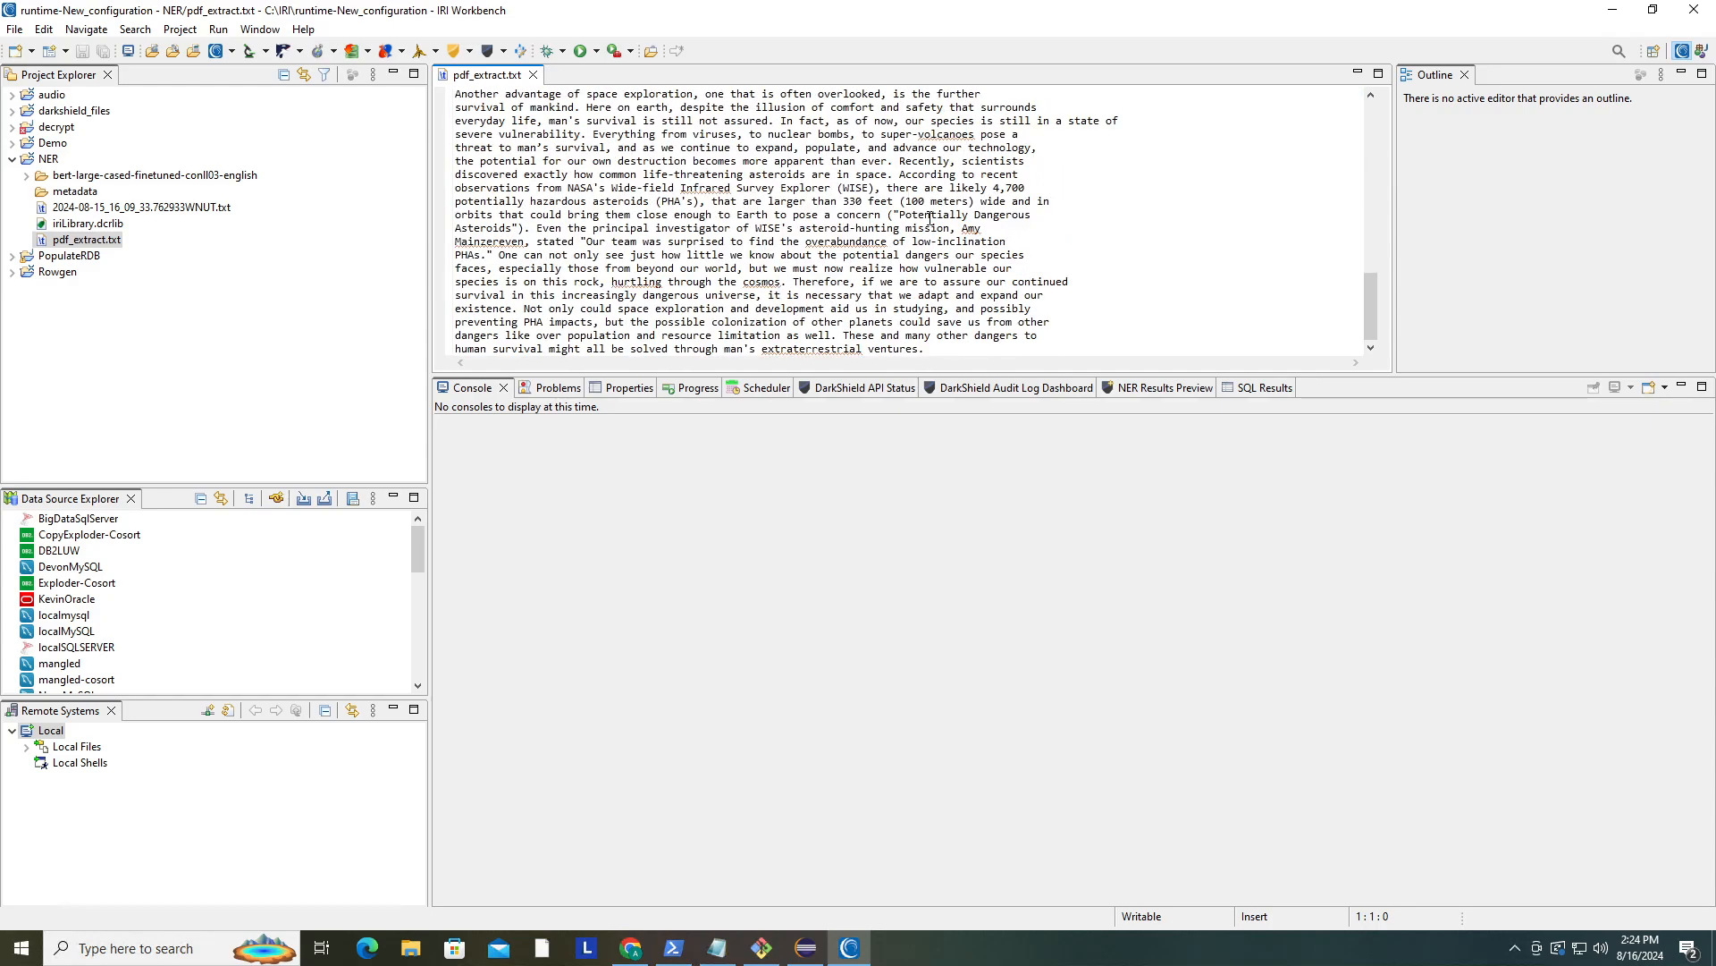
{"action": "scroll", "coordinate": [951, 259], "scroll_direction": "up", "scroll_amount": 15}
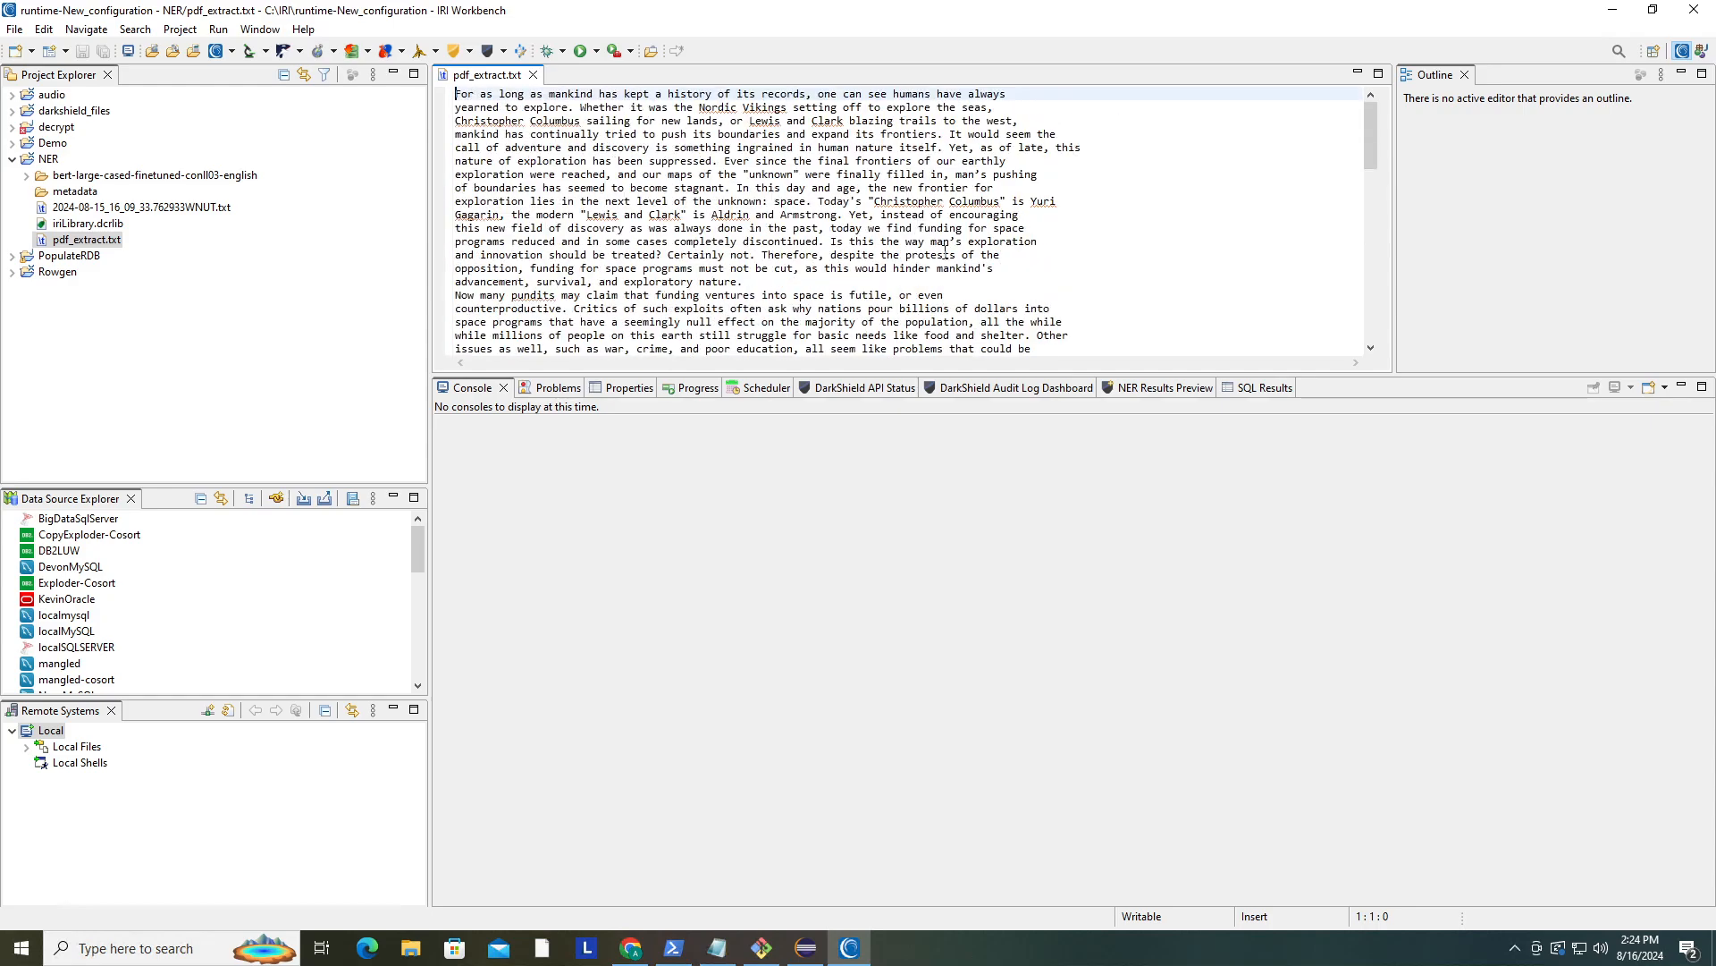
{"action": "left_click", "coordinate": [532, 75]}
{"action": "left_click", "coordinate": [48, 159]}
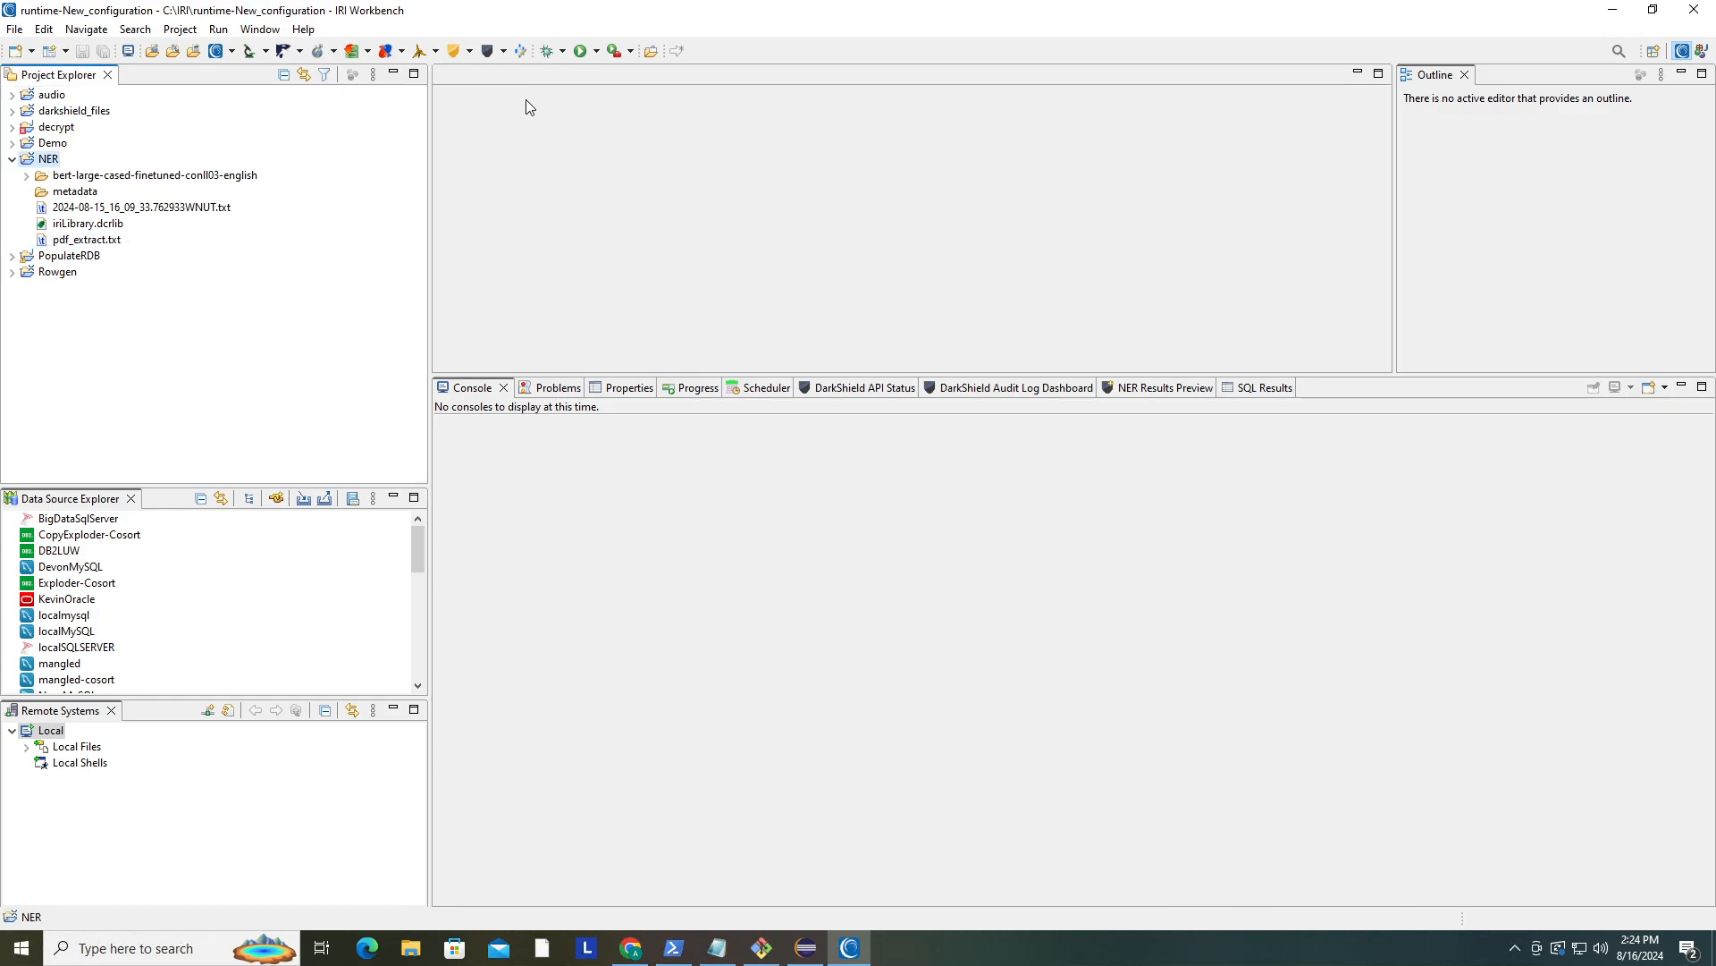
- Launch the NLP Task Wizard and choose NER Transformer Fine-tuning as the task, continuing to setup
{"action": "left_click", "coordinate": [503, 52]}
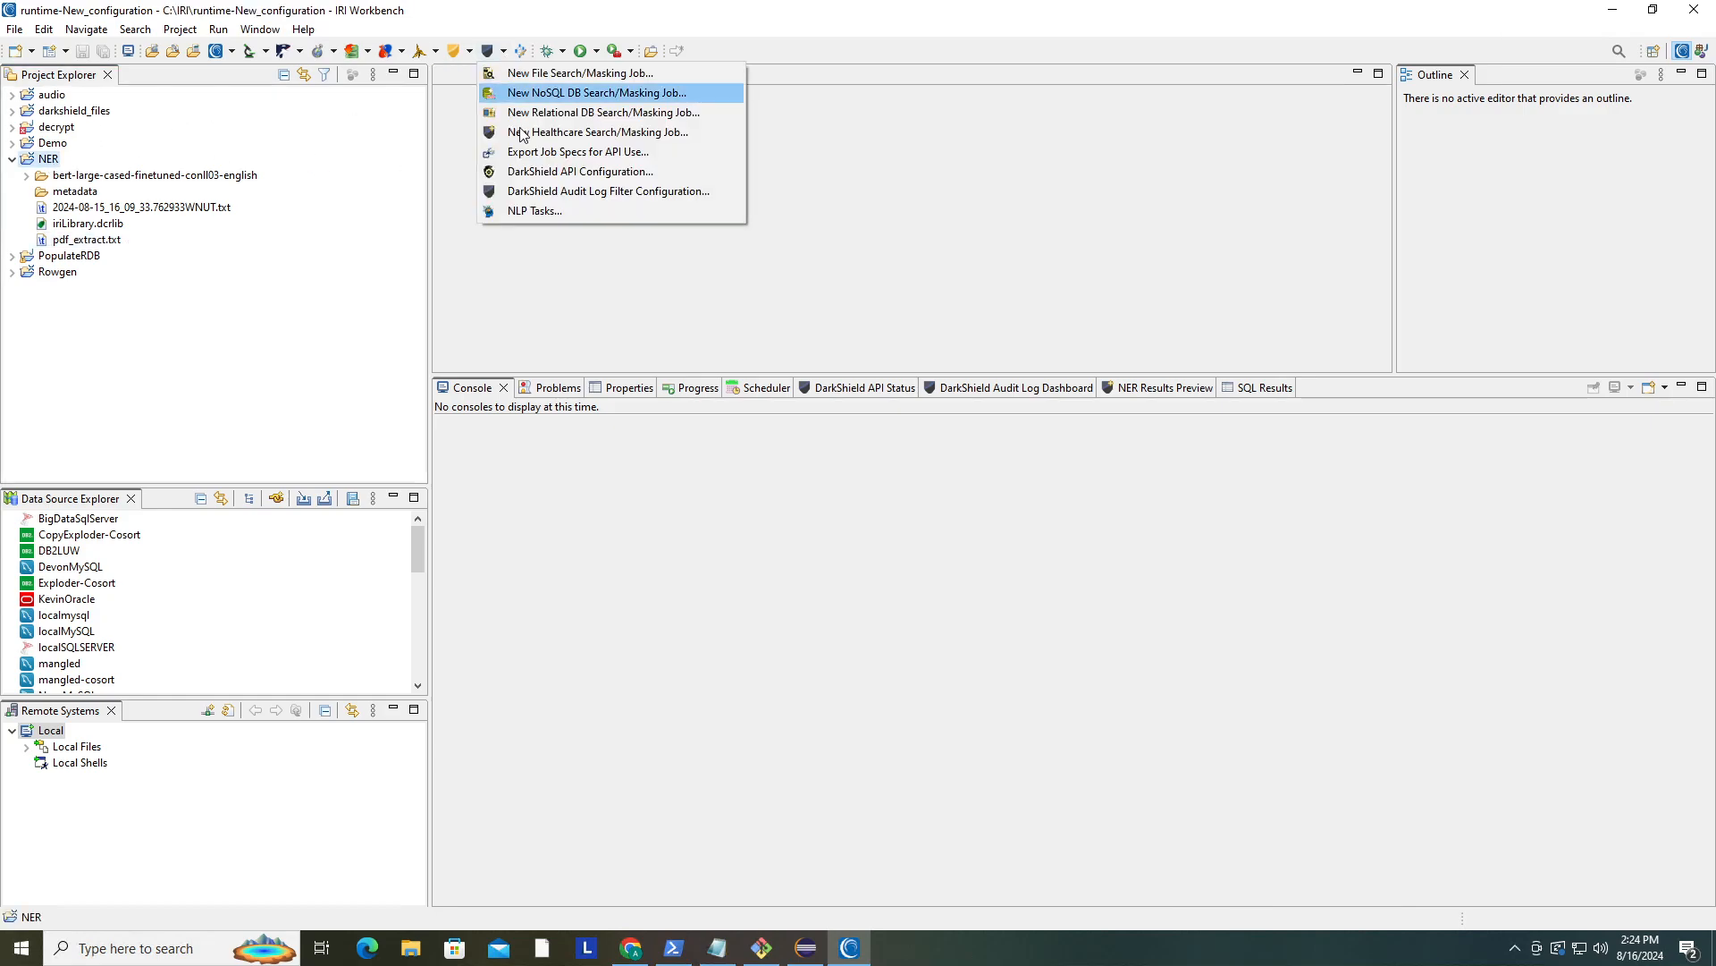
{"action": "left_click", "coordinate": [555, 212]}
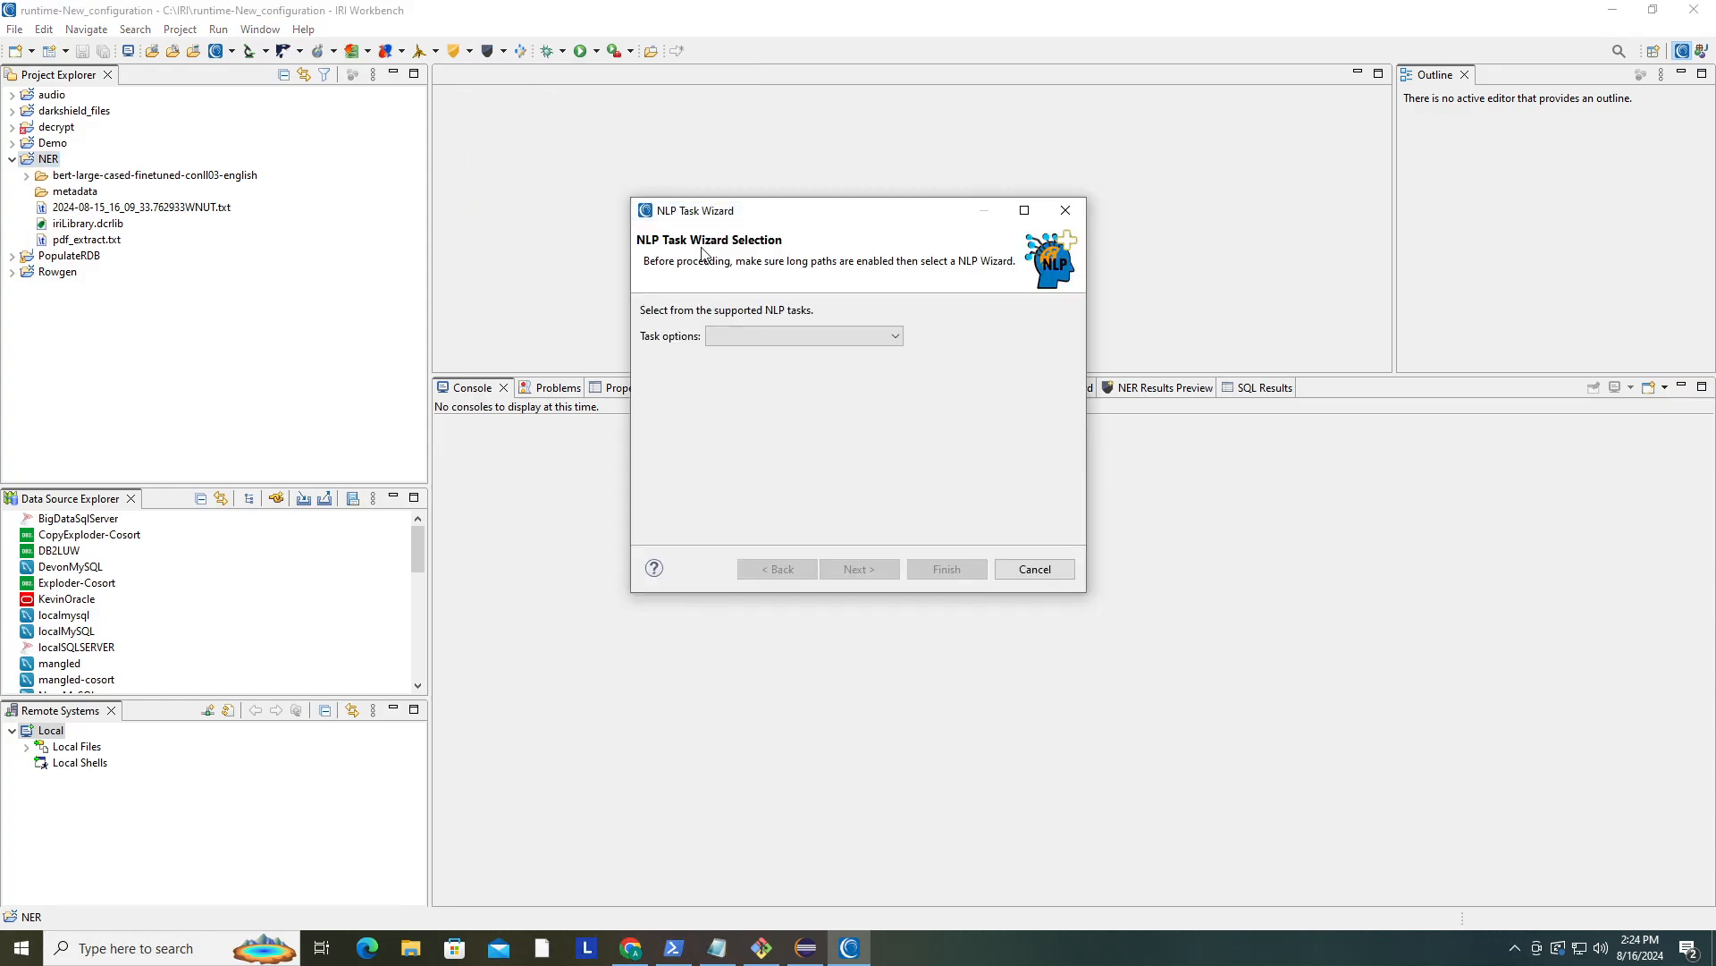
{"action": "left_click", "coordinate": [812, 339]}
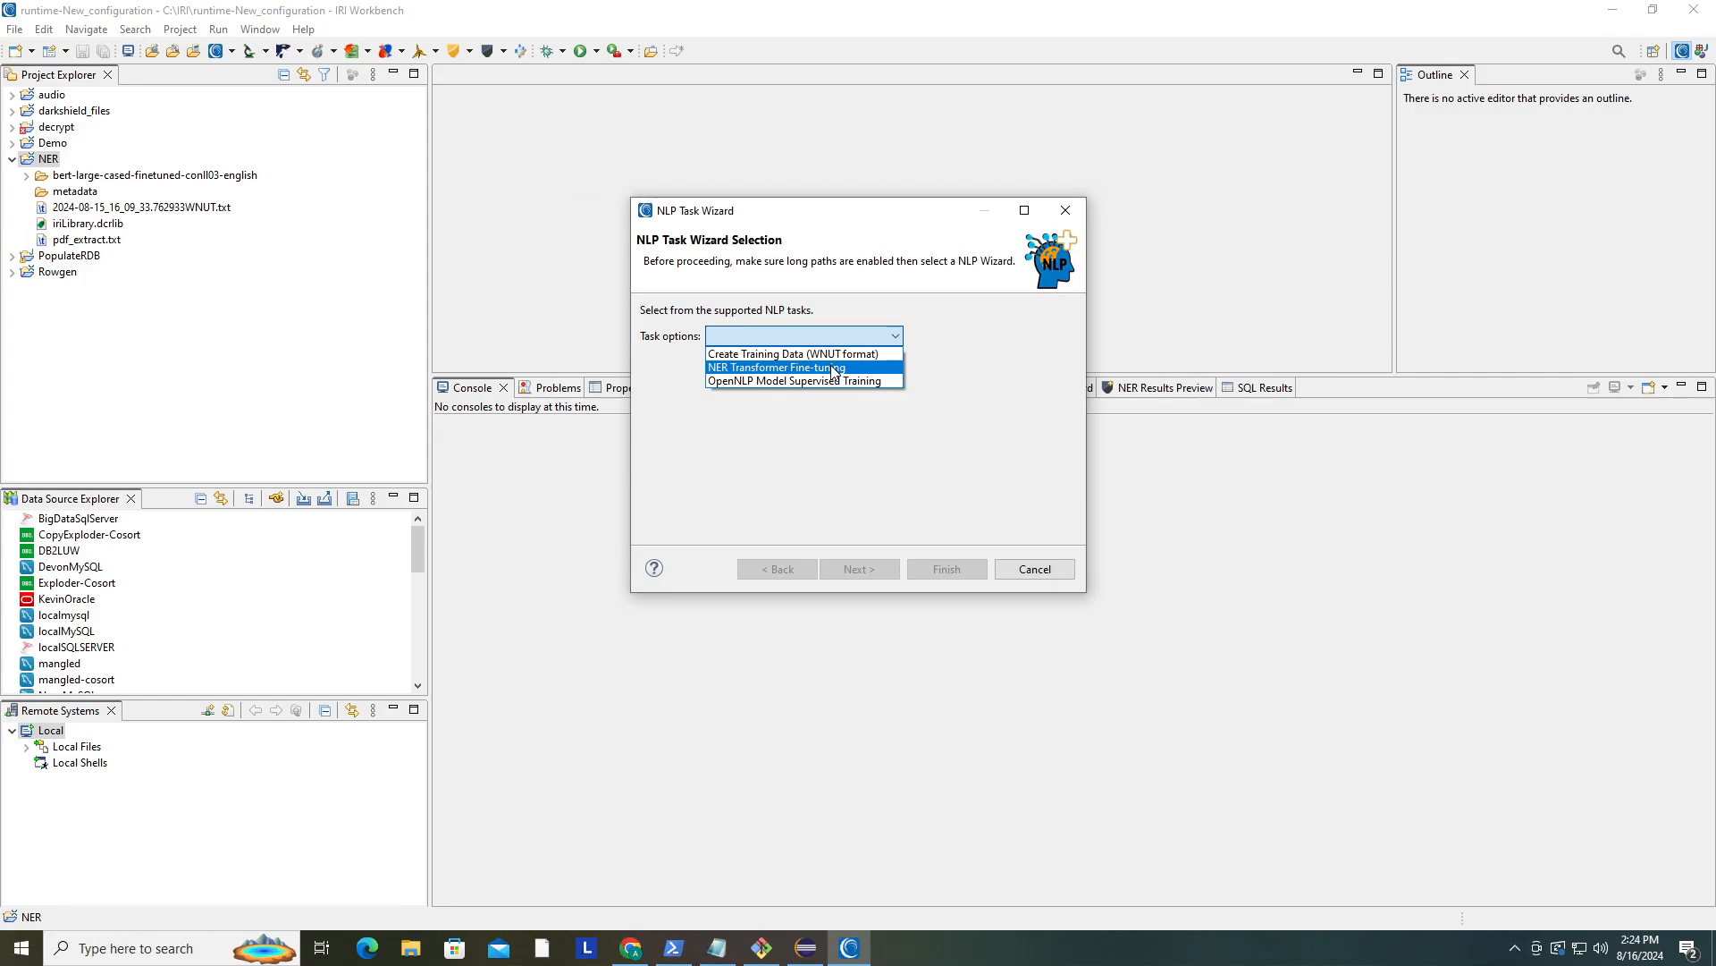
{"action": "left_click", "coordinate": [832, 369]}
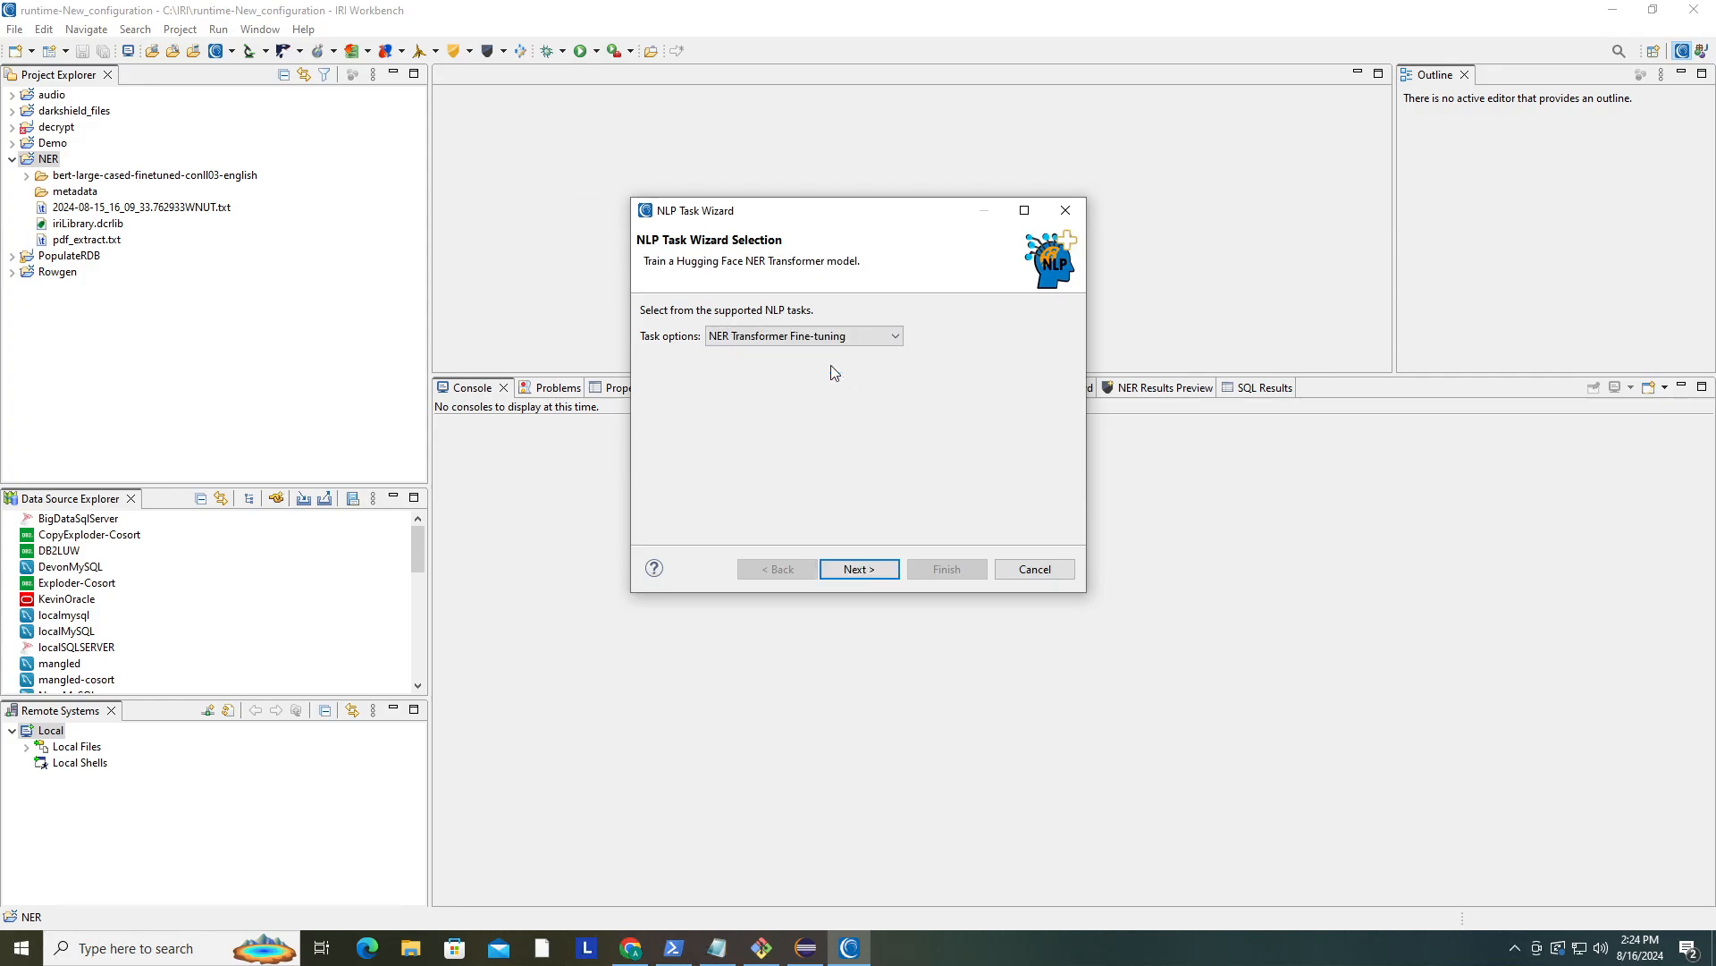
{"action": "left_click", "coordinate": [893, 570]}
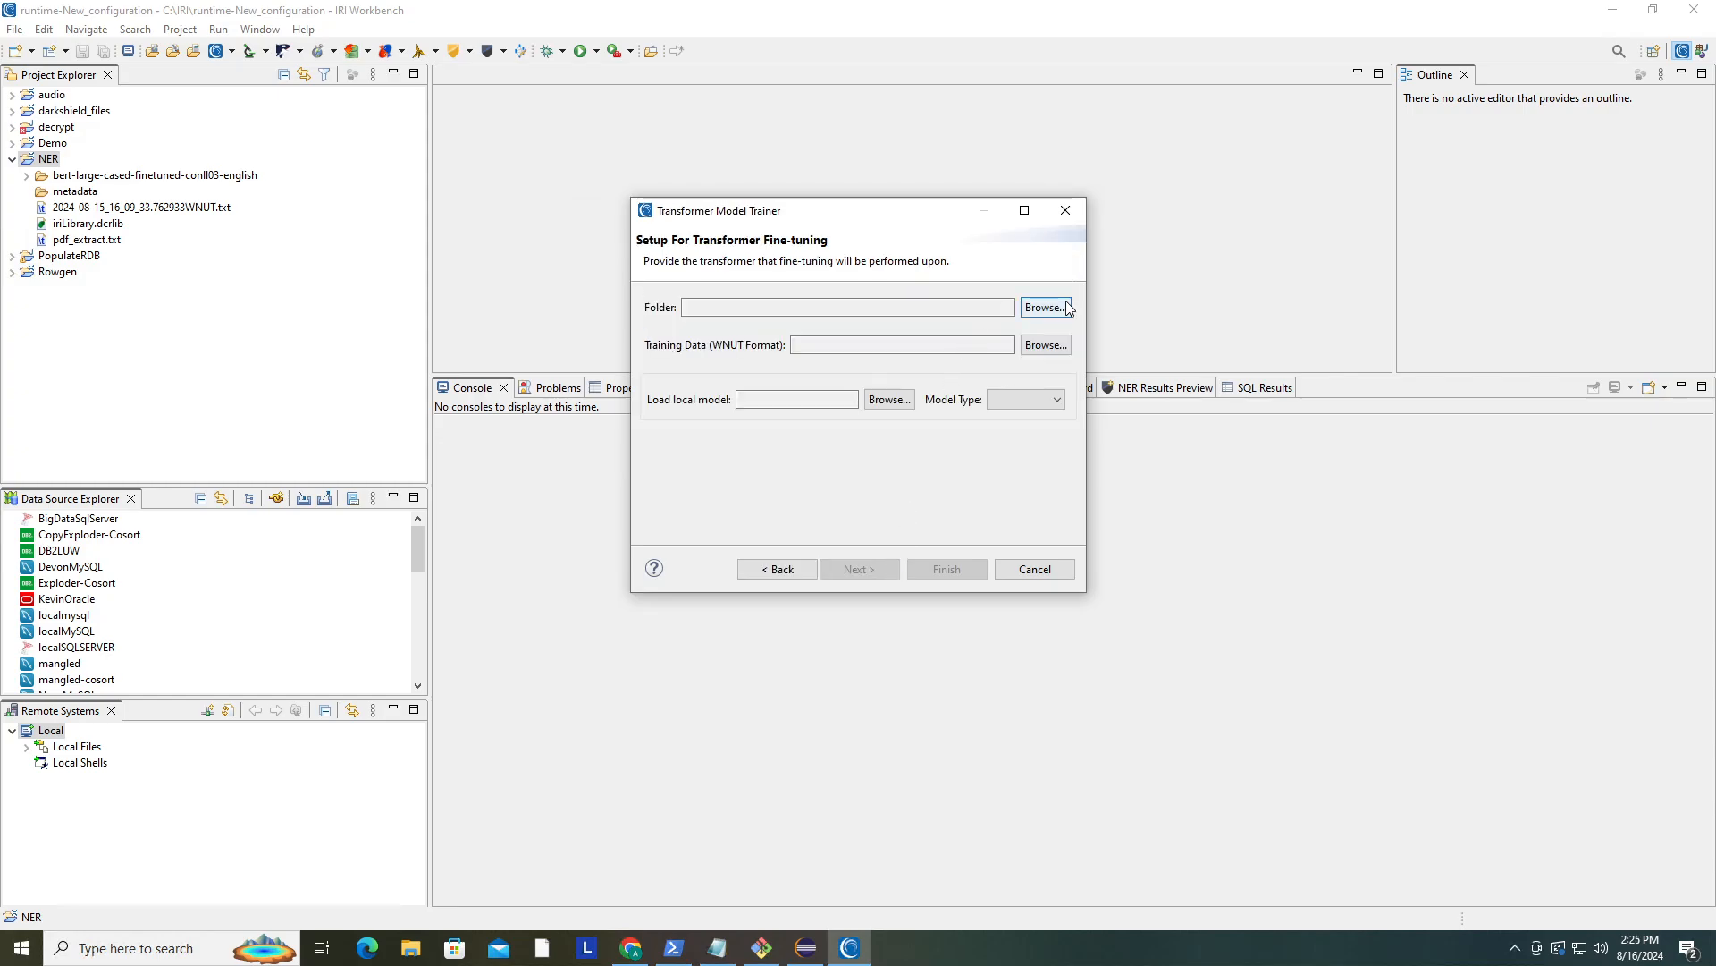
- Set the fine-tuning folder to the NER project
{"action": "left_click", "coordinate": [1061, 307]}
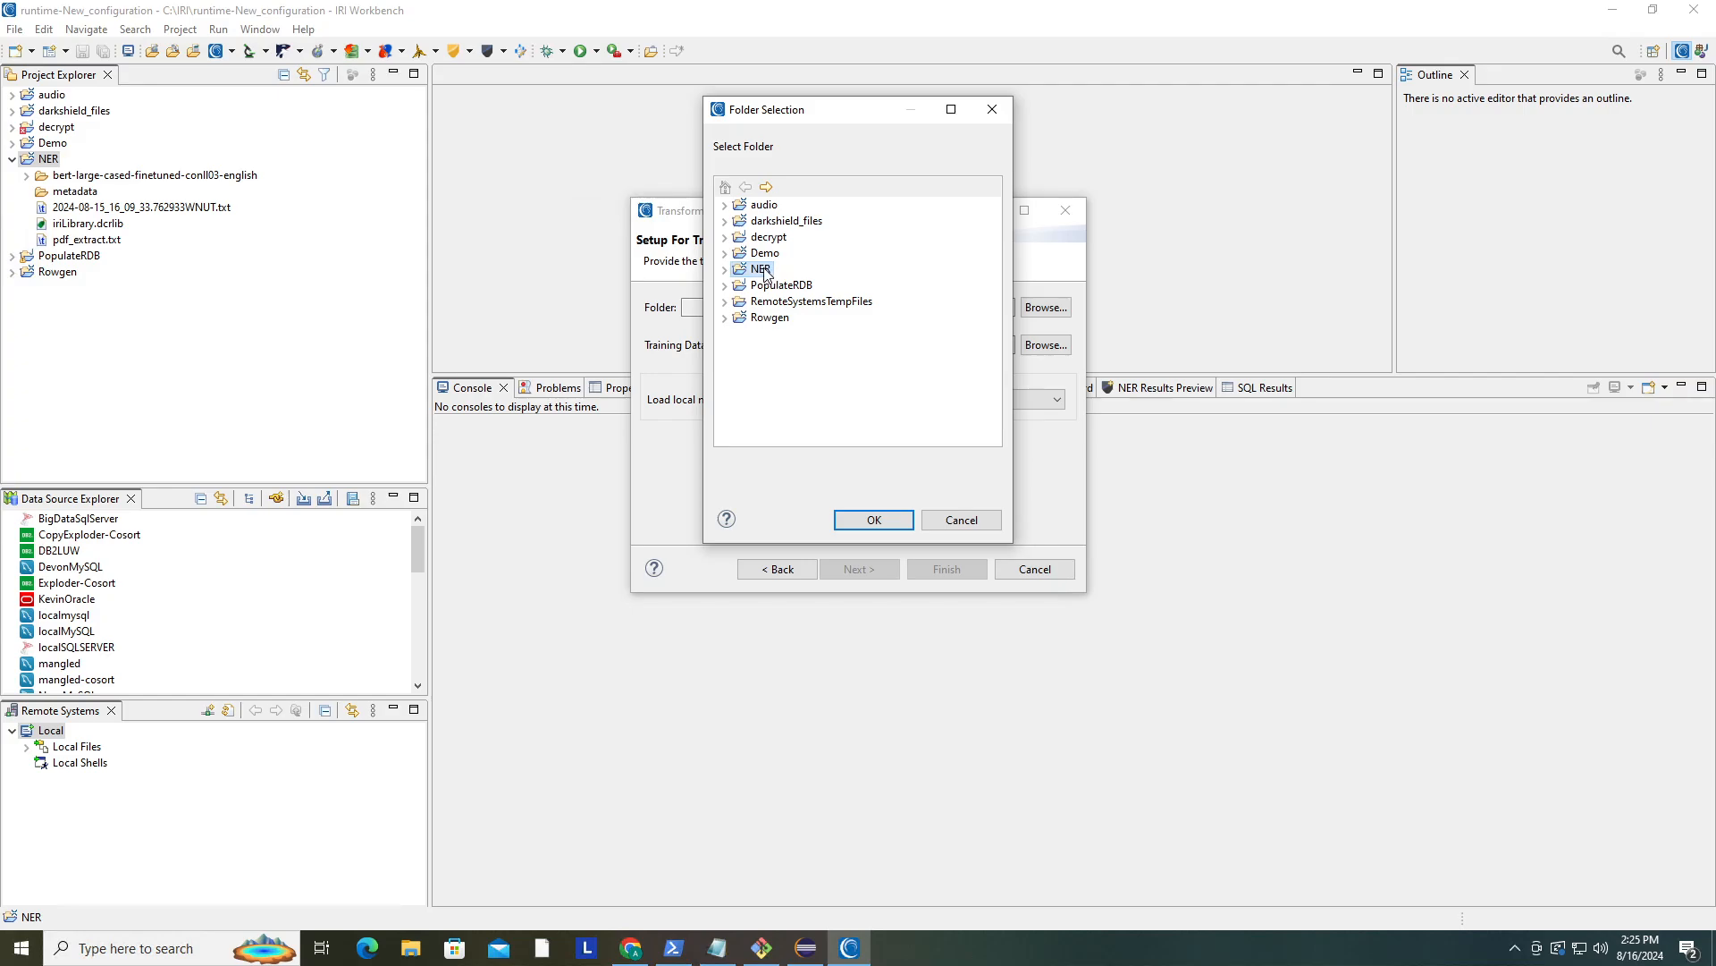
{"action": "left_click", "coordinate": [874, 522]}
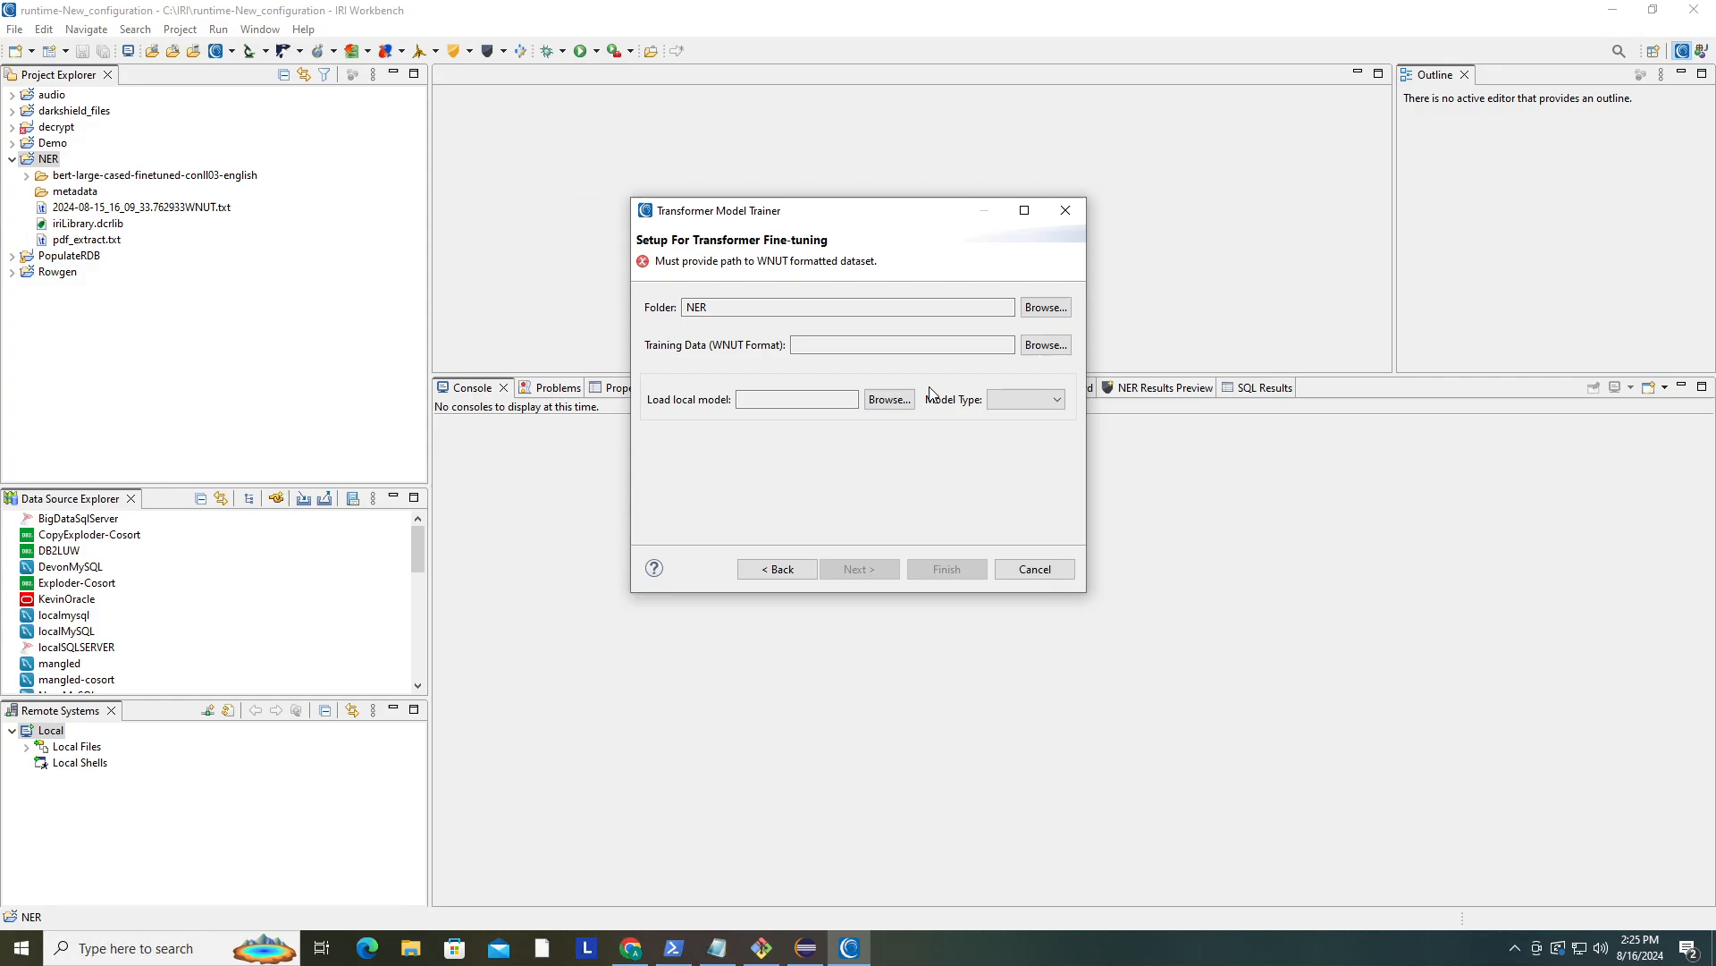
- Set the training data to the 2024-08-15_16_09_33.762933WNUT.txt file in the NER project folder
{"action": "left_click", "coordinate": [1037, 346]}
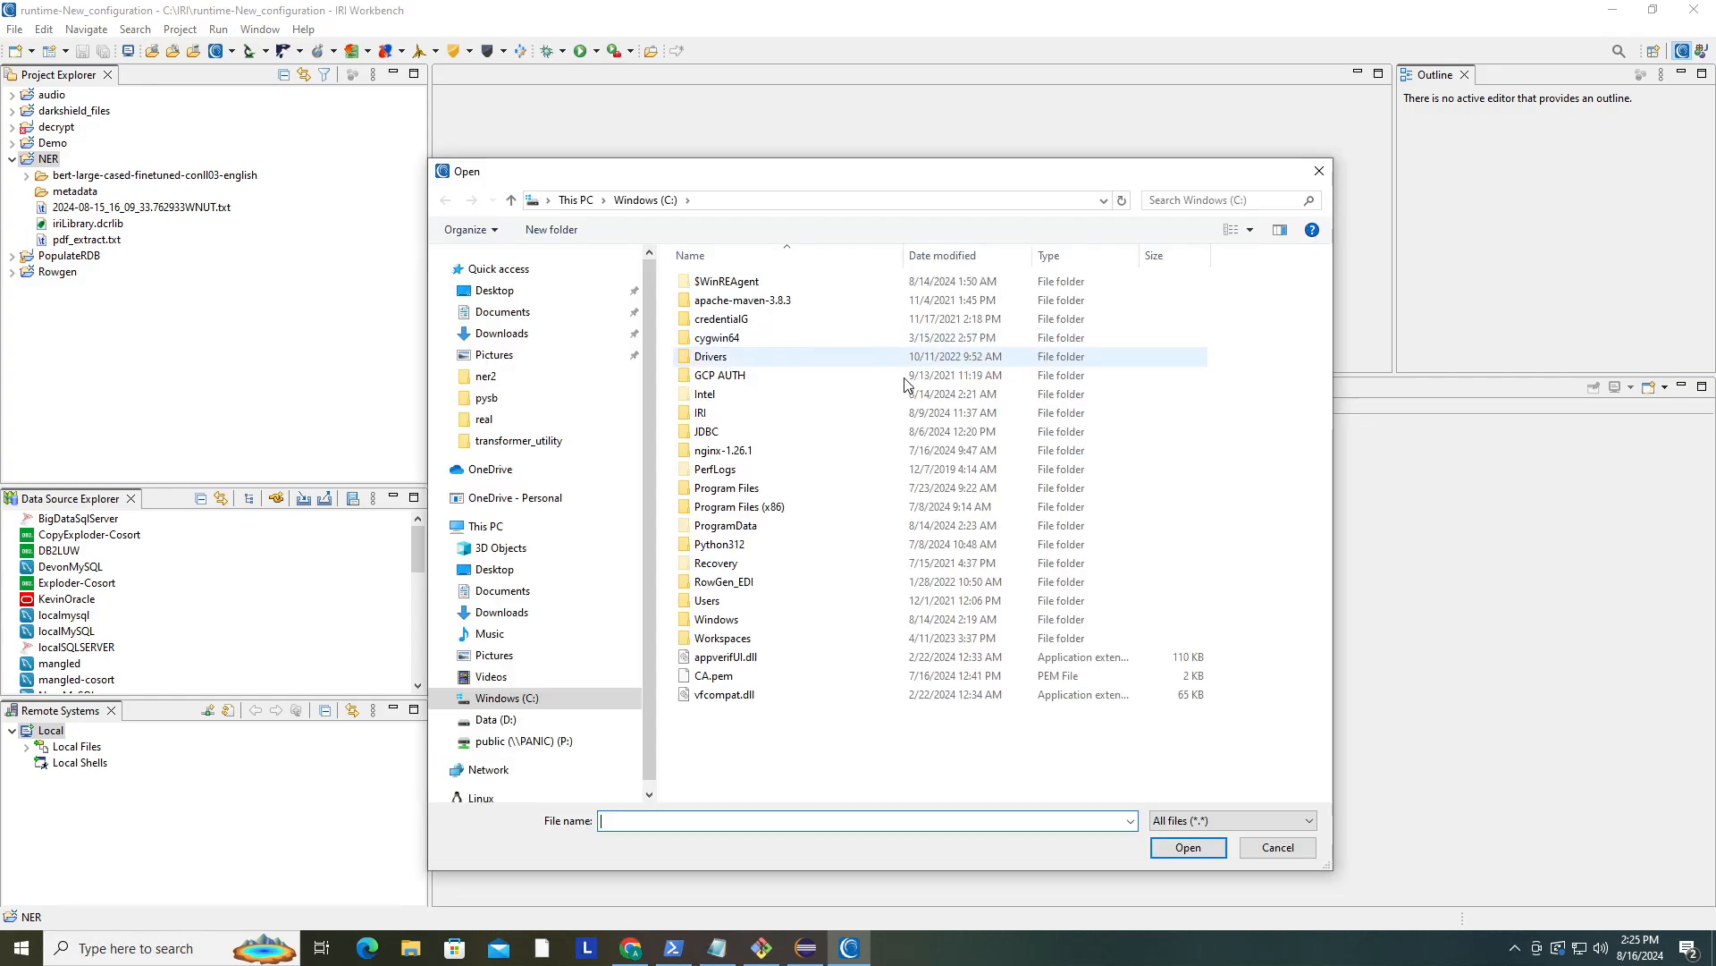
{"action": "left_click", "coordinate": [545, 699]}
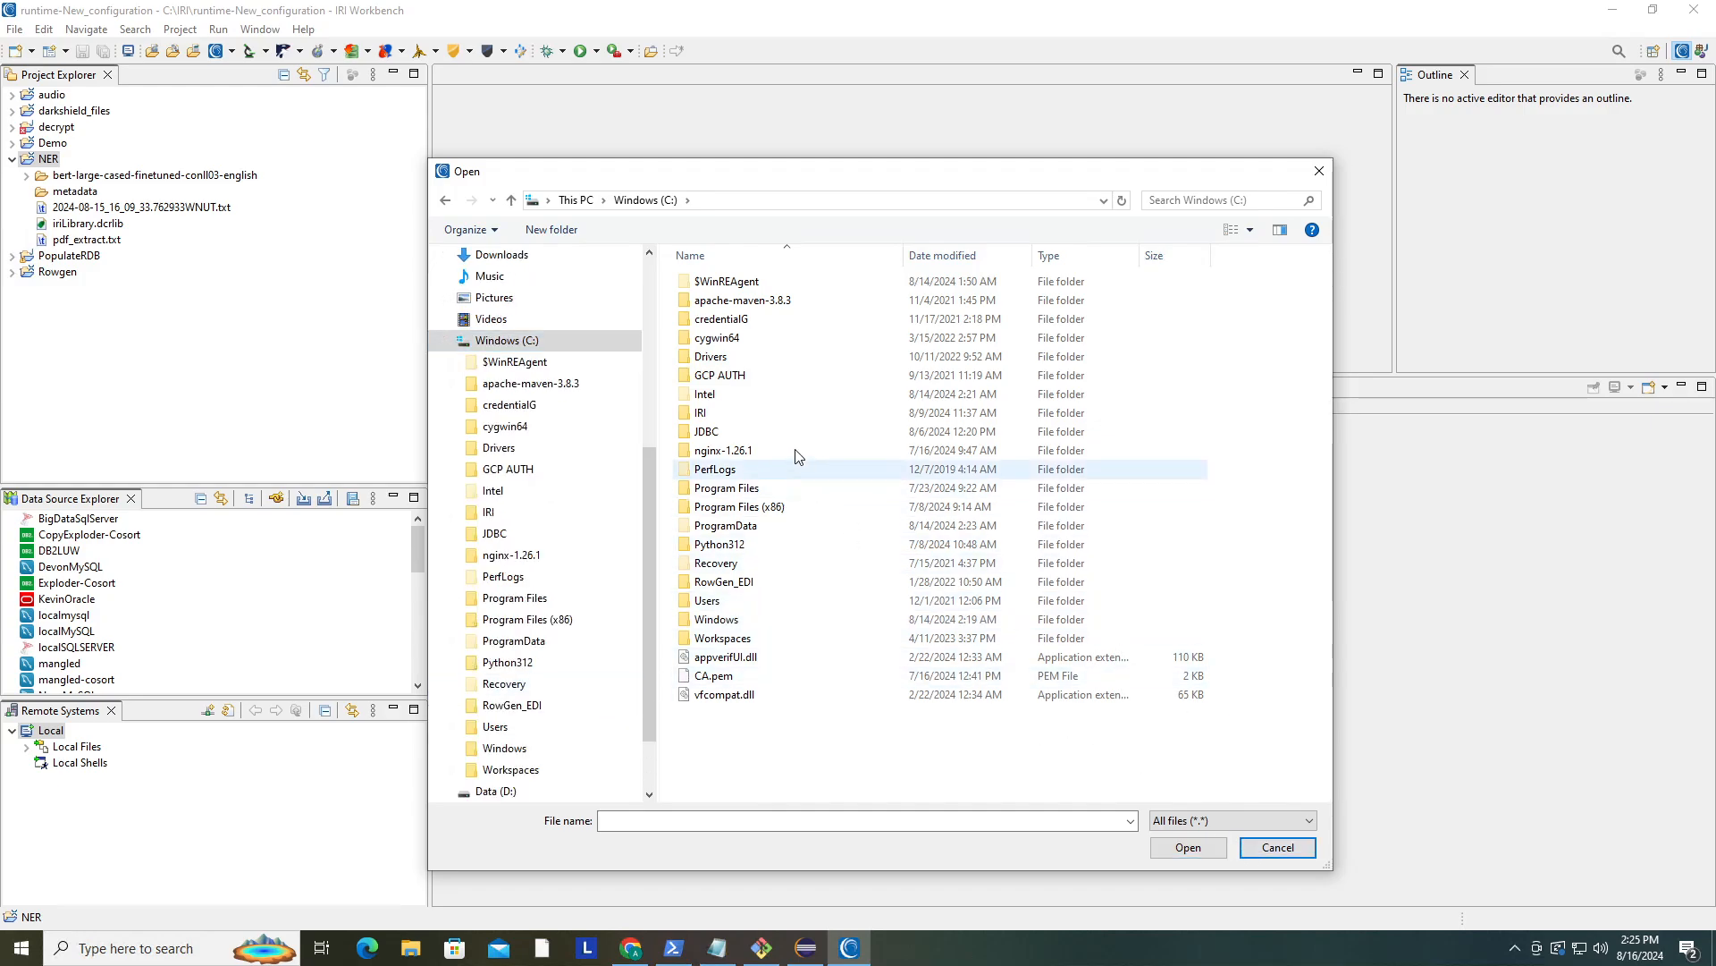
{"action": "left_click", "coordinate": [761, 418]}
{"action": "double_click", "coordinate": [762, 419]}
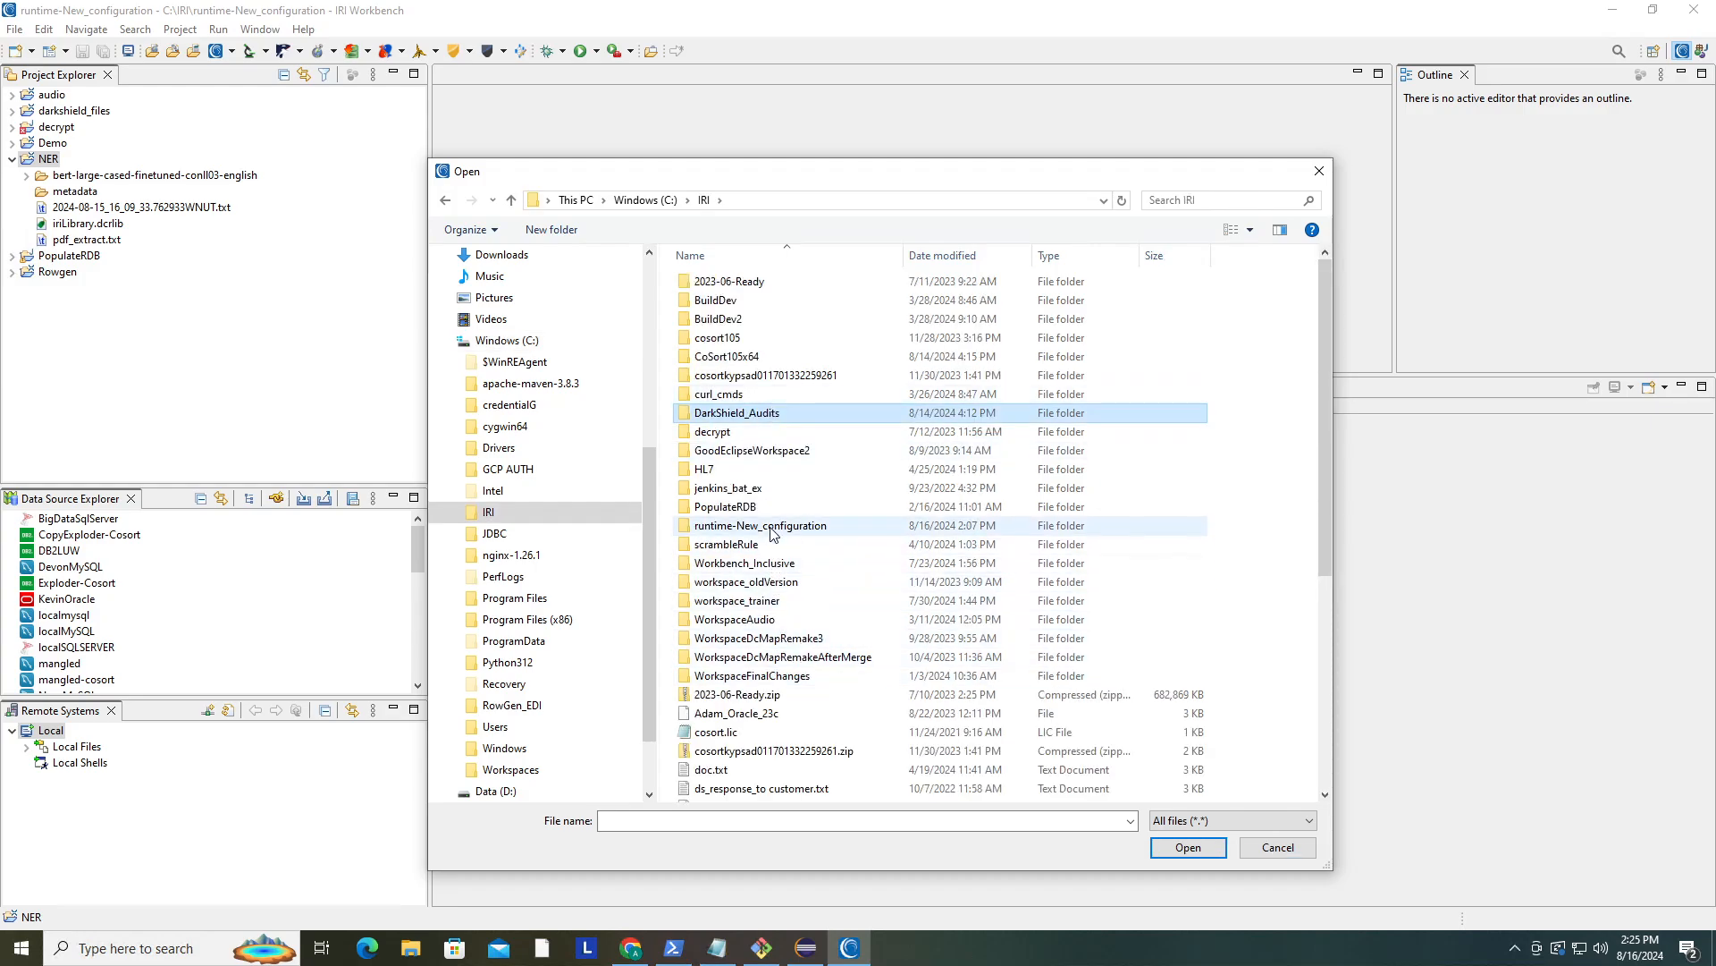
{"action": "double_click", "coordinate": [772, 527]}
{"action": "left_click", "coordinate": [729, 396]}
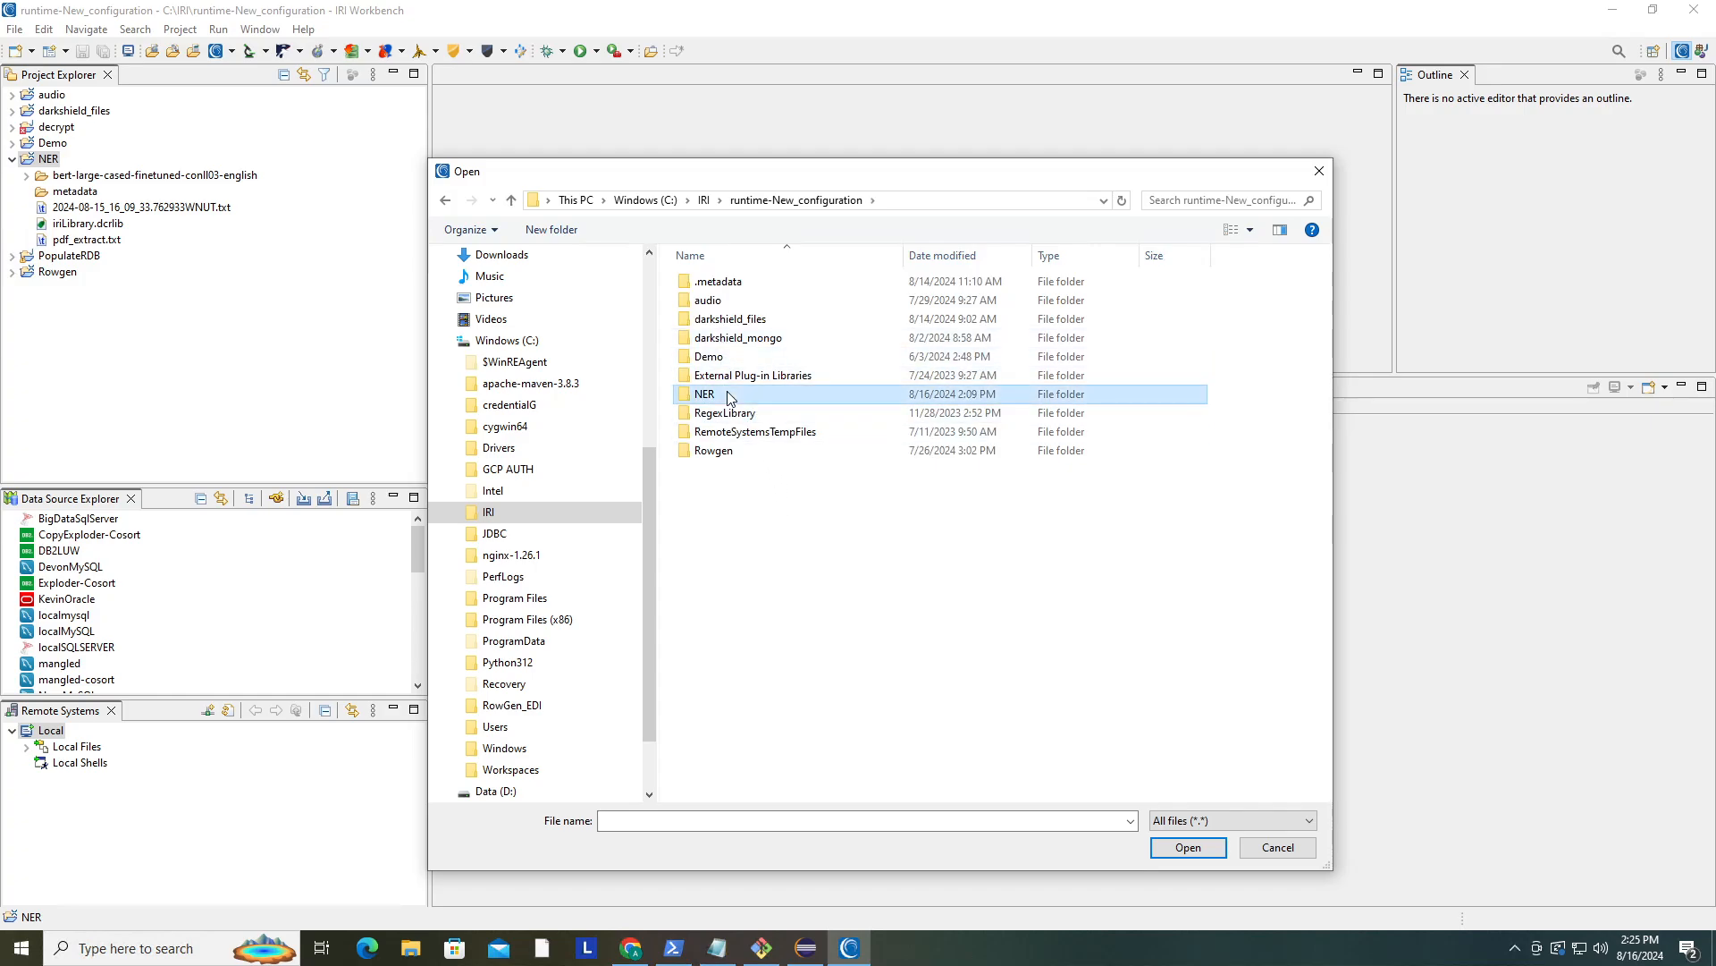
{"action": "double_click", "coordinate": [729, 396]}
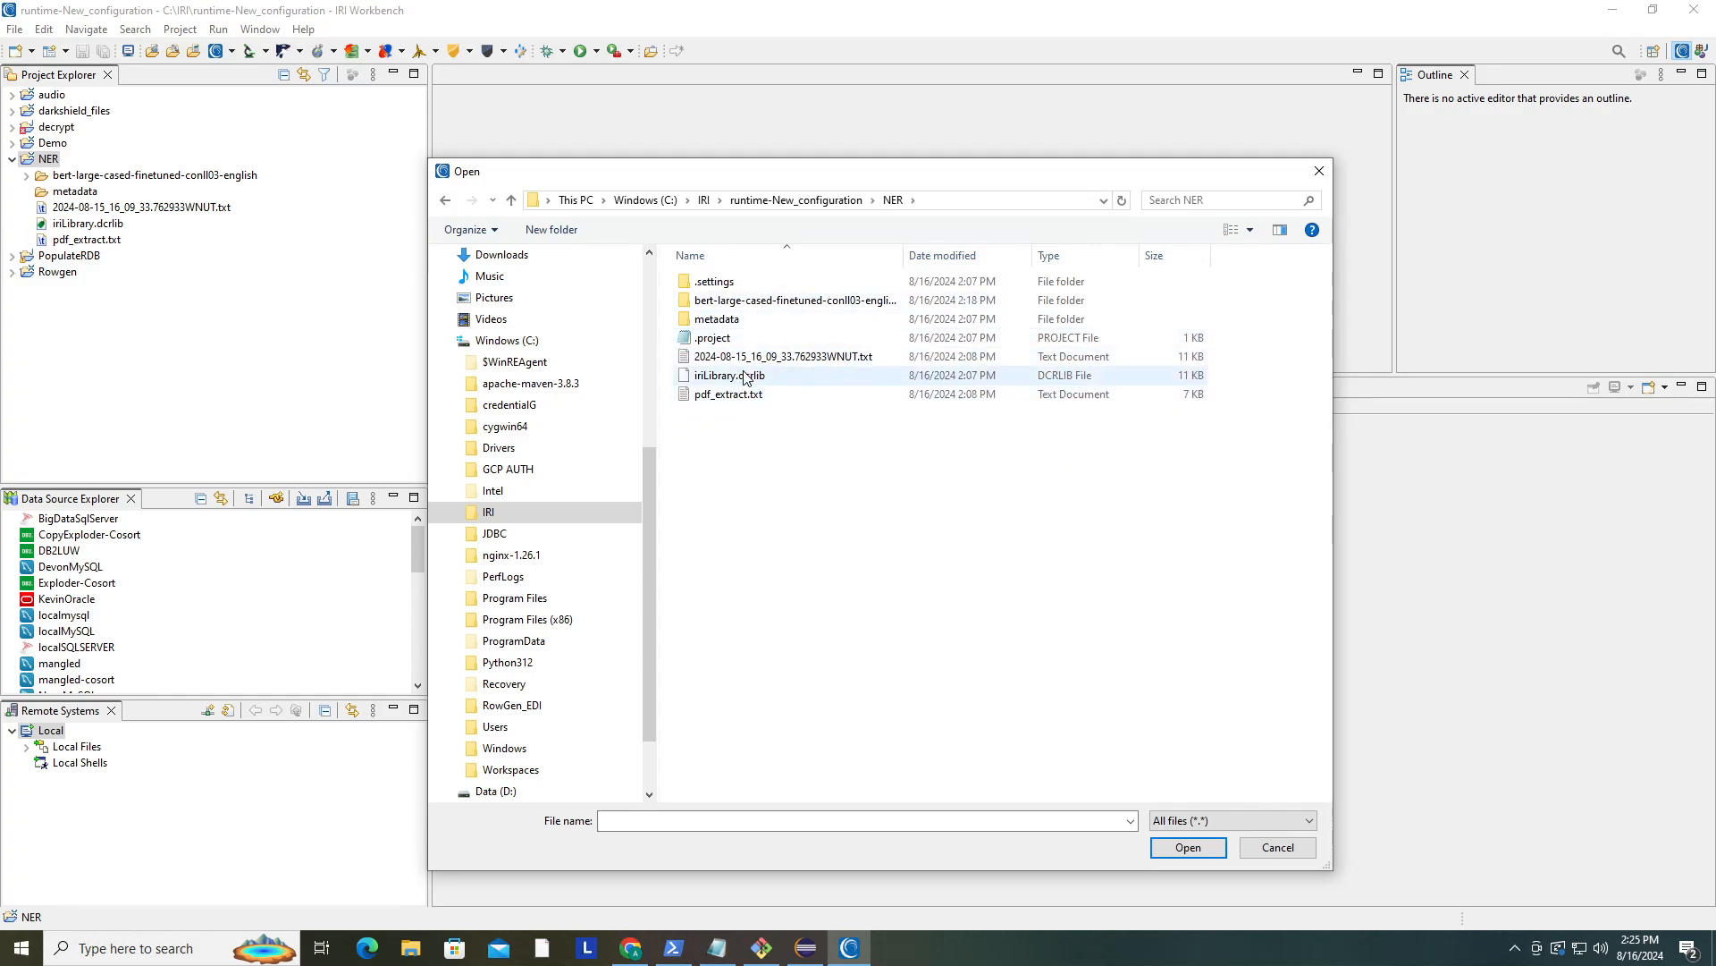
{"action": "left_click", "coordinate": [749, 357]}
{"action": "left_click", "coordinate": [1189, 850]}
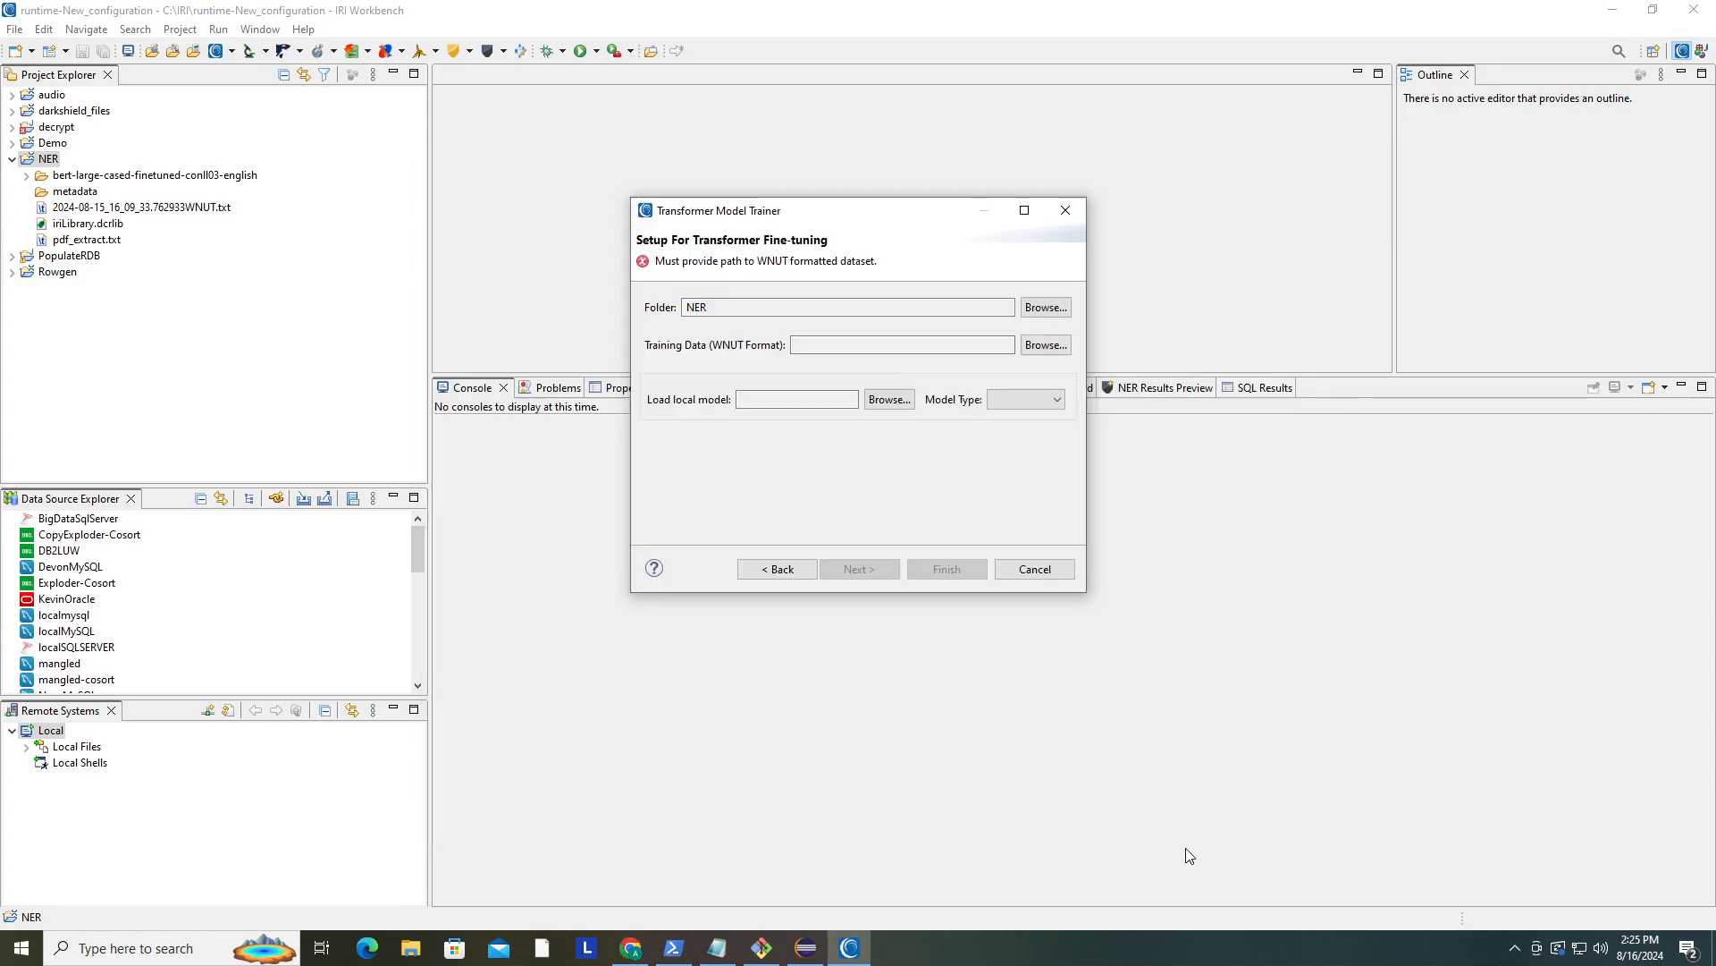
- Set the model type to PyTorch, load the bert-large-cased-finetuned-conll03-english folder as the local model, and continue
{"action": "left_click", "coordinate": [1007, 406]}
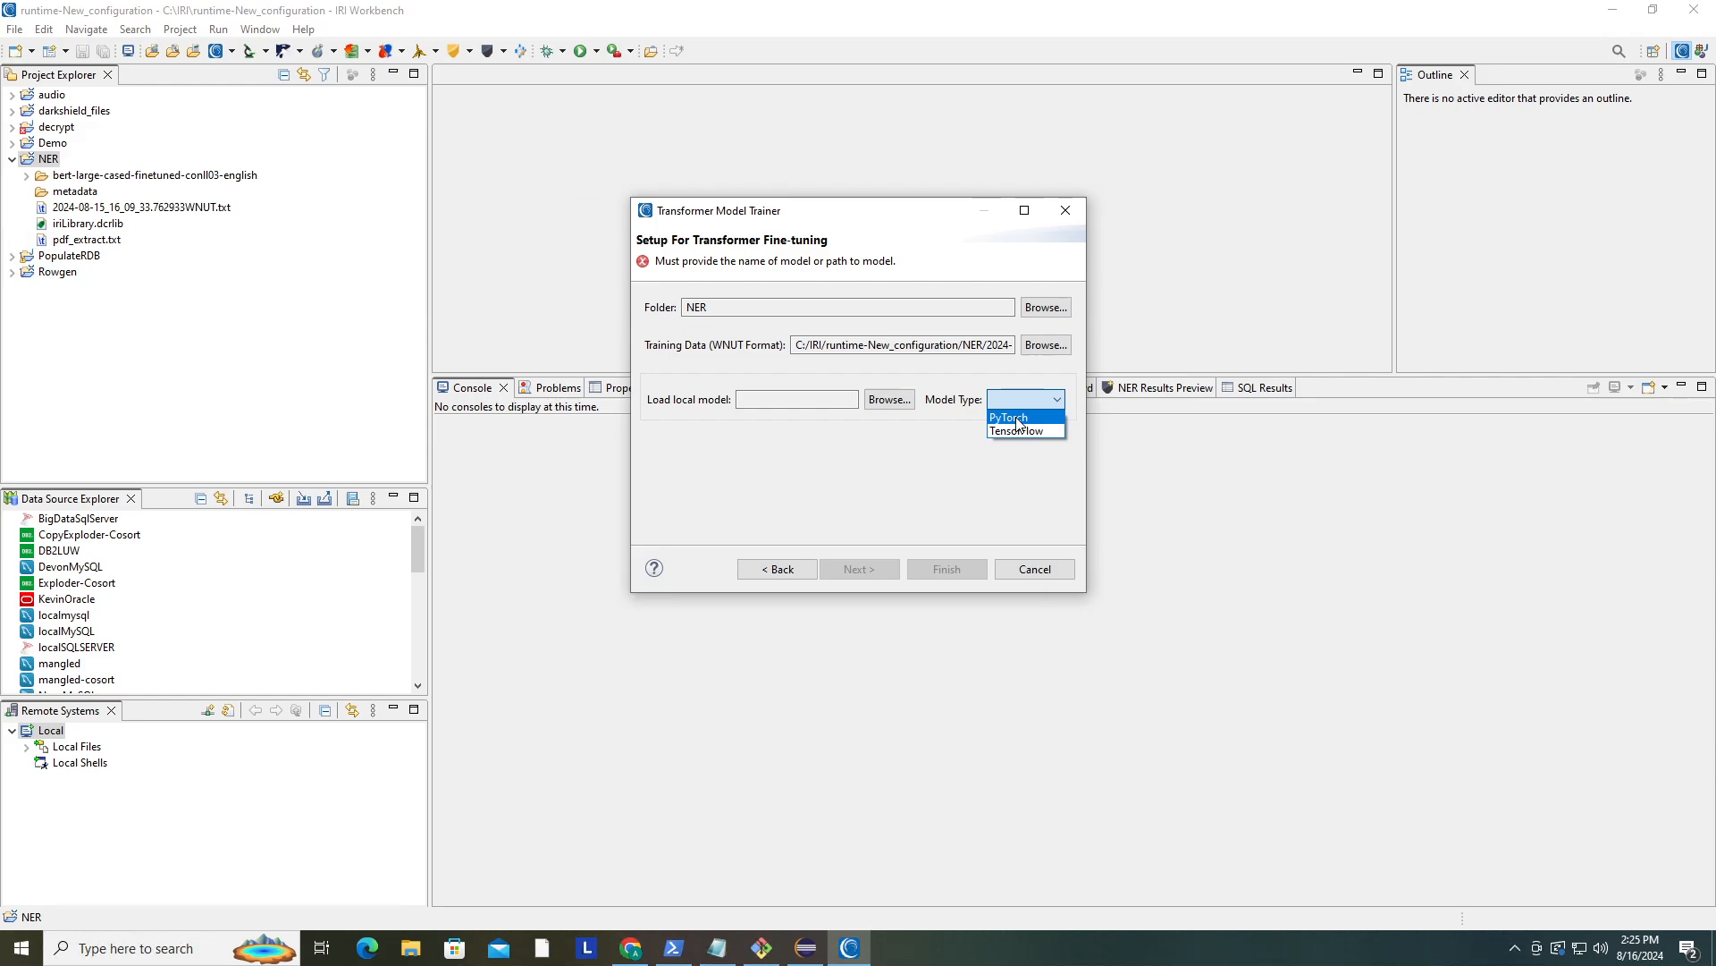
{"action": "left_click", "coordinate": [1020, 419]}
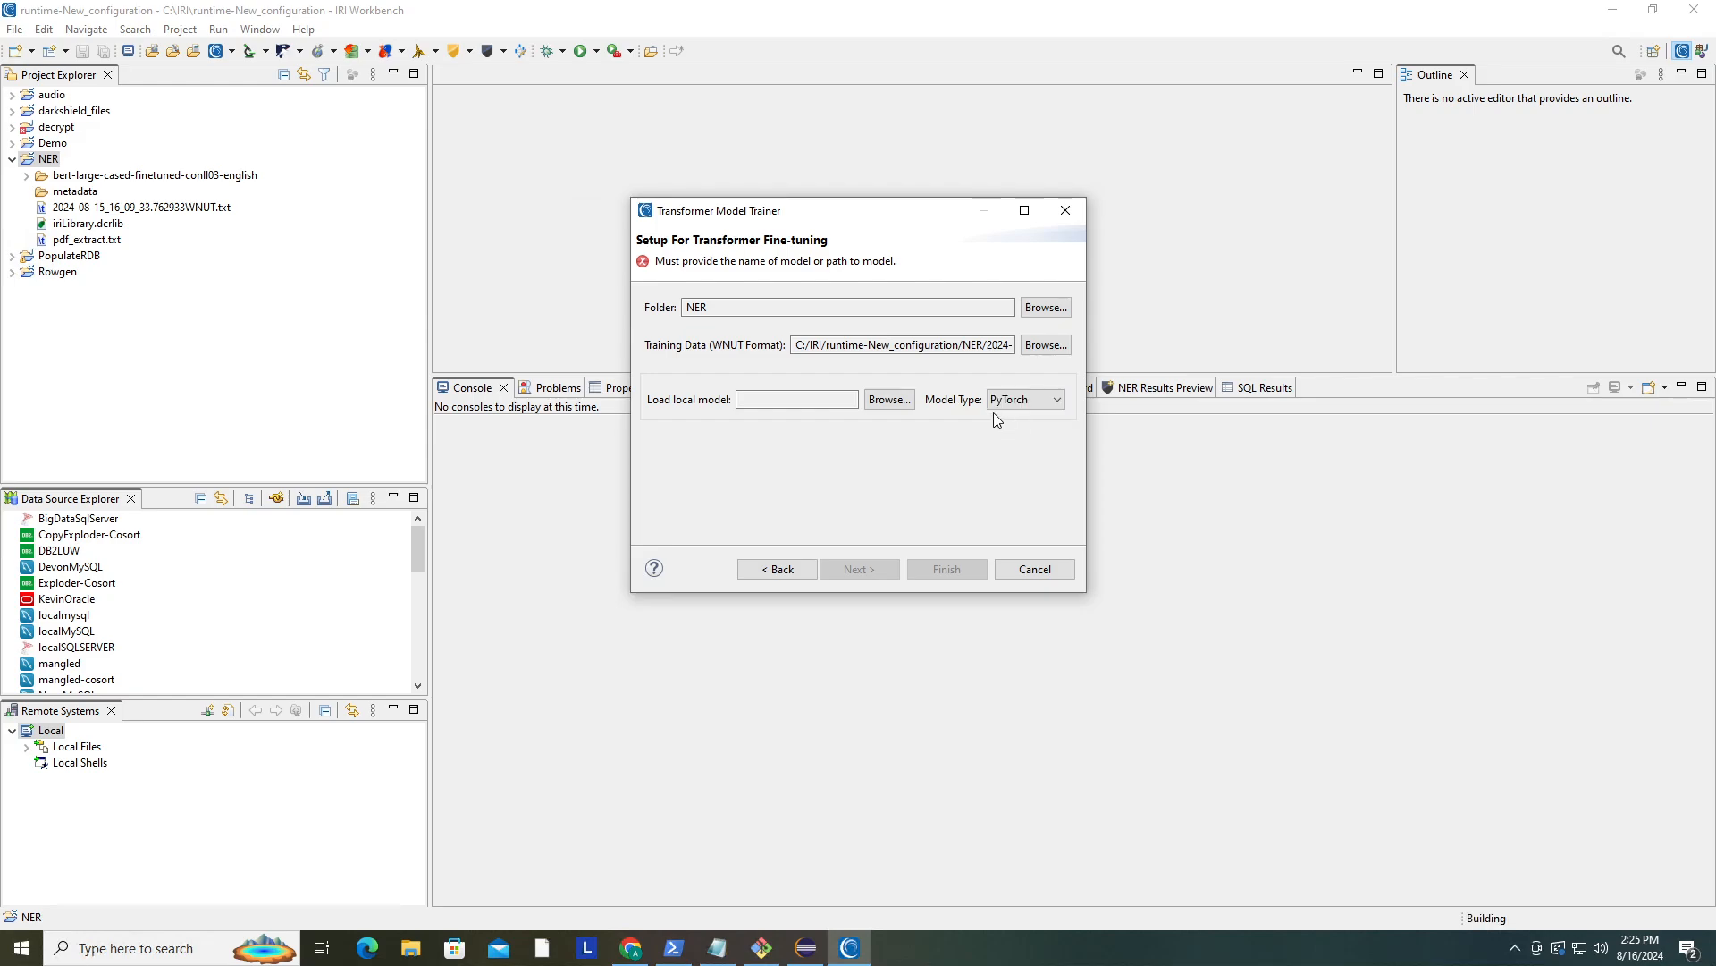
{"action": "left_click", "coordinate": [902, 399]}
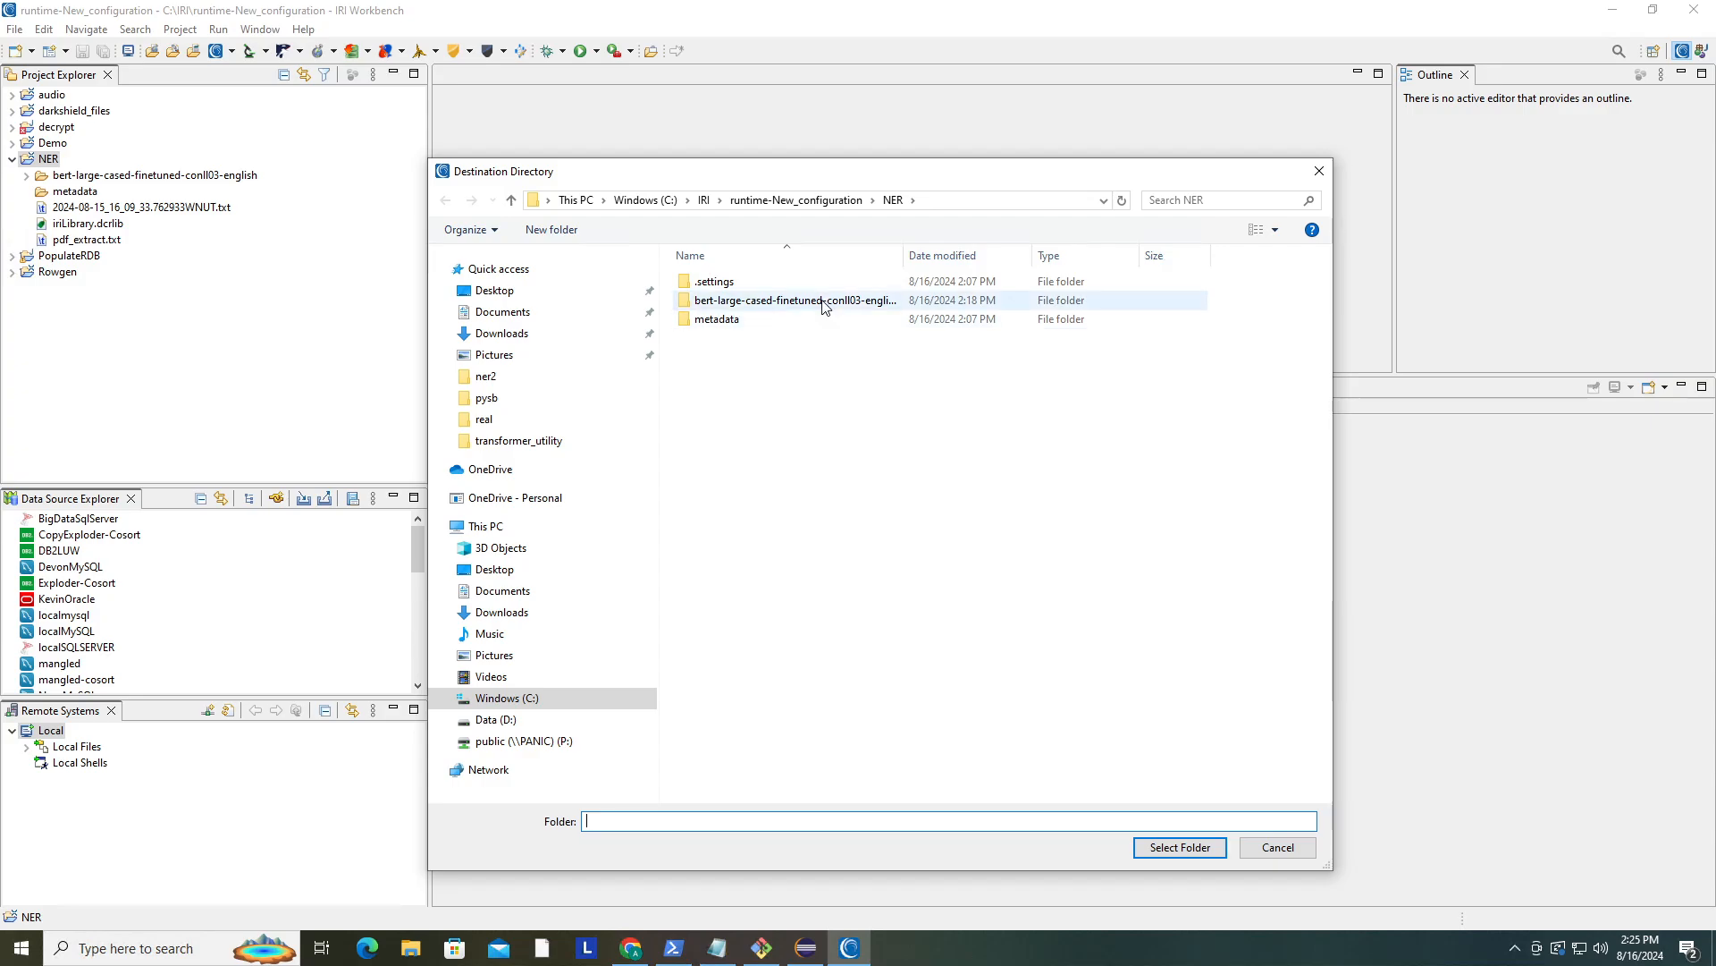
{"action": "left_click", "coordinate": [825, 300]}
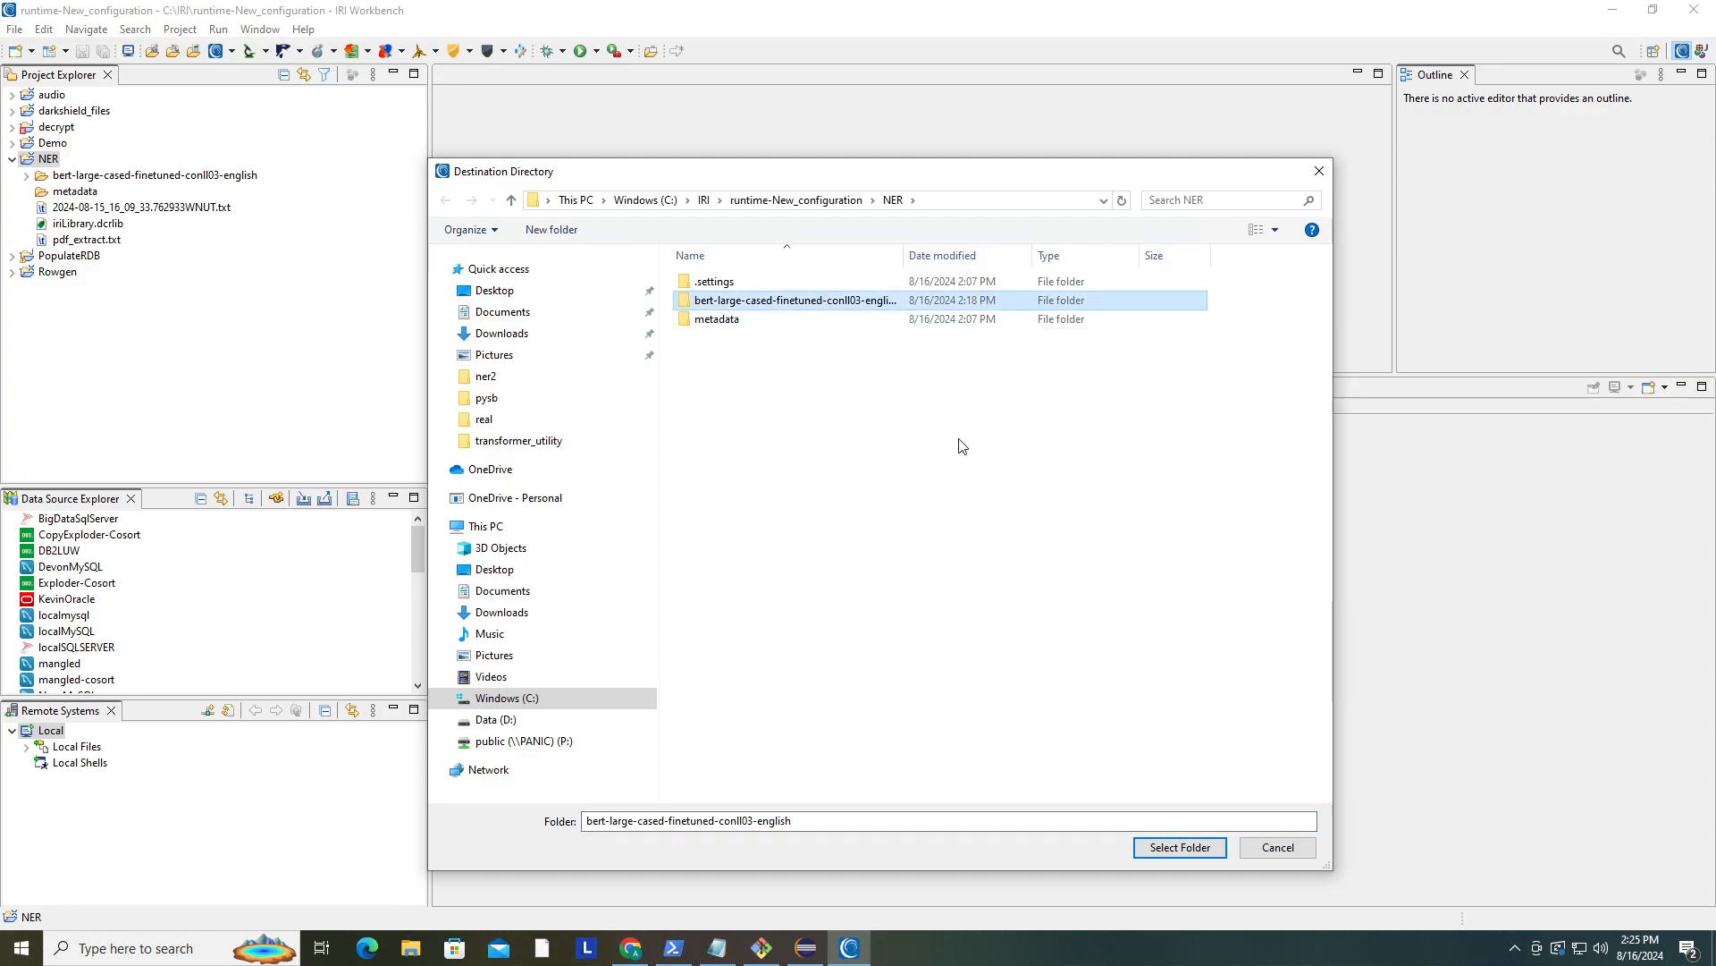
{"action": "left_click", "coordinate": [1183, 848]}
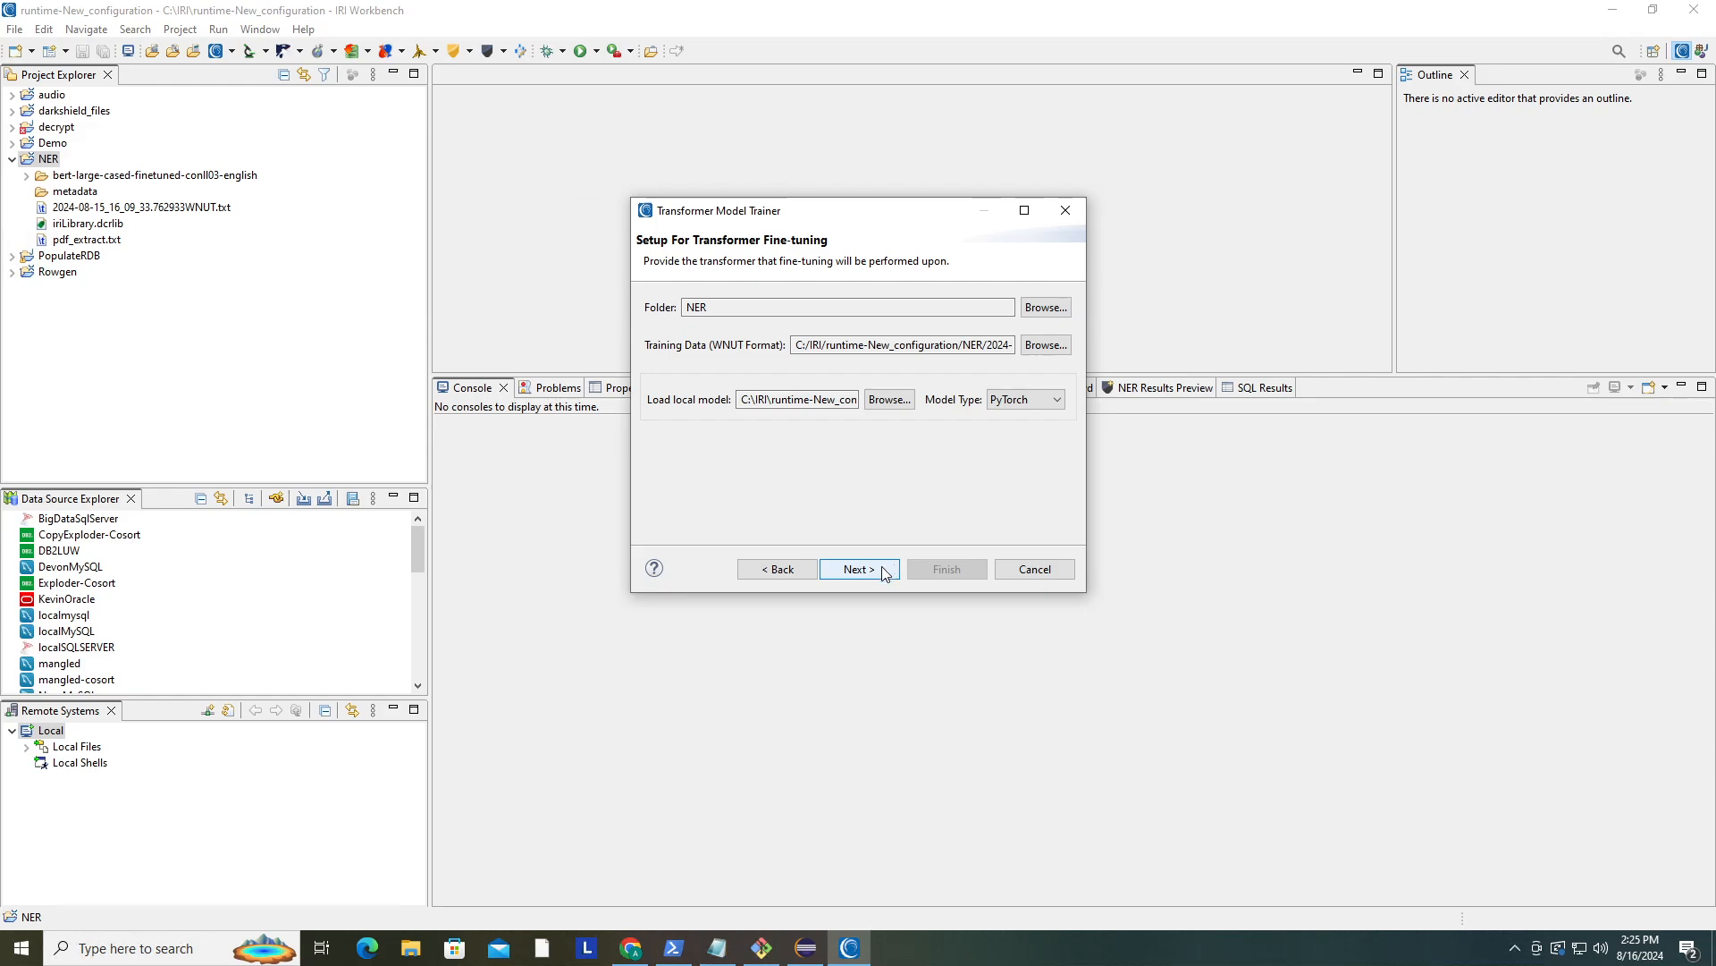
{"action": "left_click", "coordinate": [880, 571]}
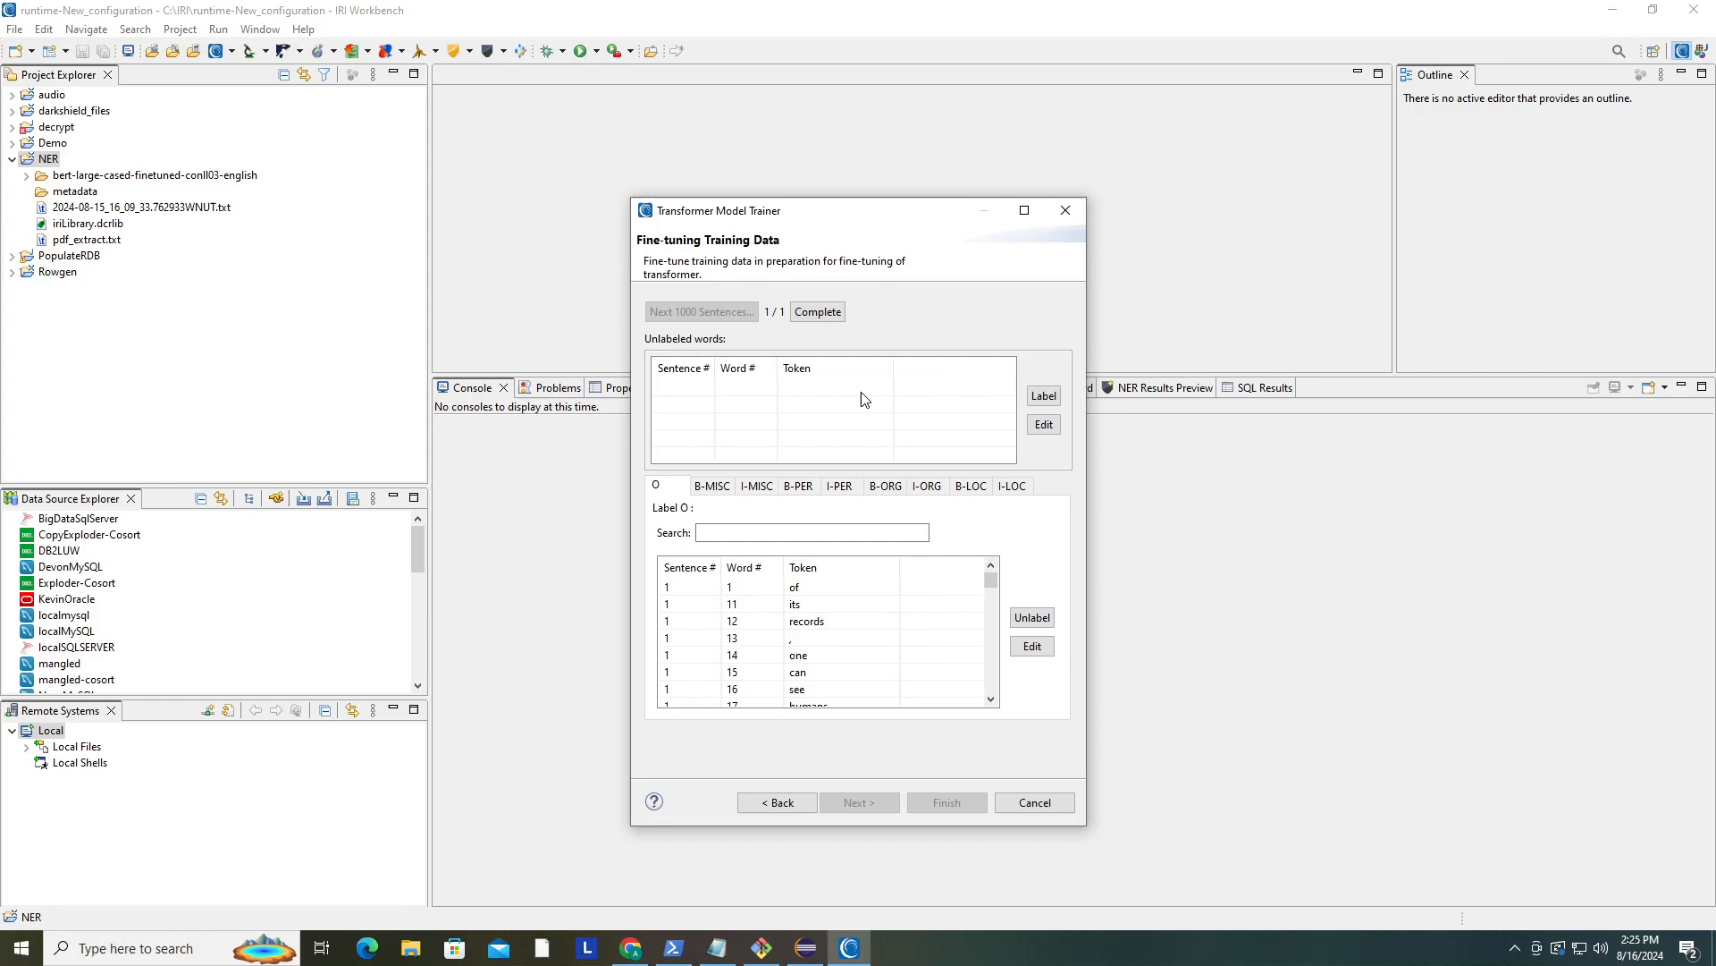
- Review the tokens listed under the O, I-ORG and I-MISC labels of the training data
{"action": "scroll", "coordinate": [877, 604], "scroll_direction": "down", "scroll_amount": 1}
{"action": "scroll", "coordinate": [878, 604], "scroll_direction": "down", "scroll_amount": 10}
{"action": "scroll", "coordinate": [875, 595], "scroll_direction": "down", "scroll_amount": 15}
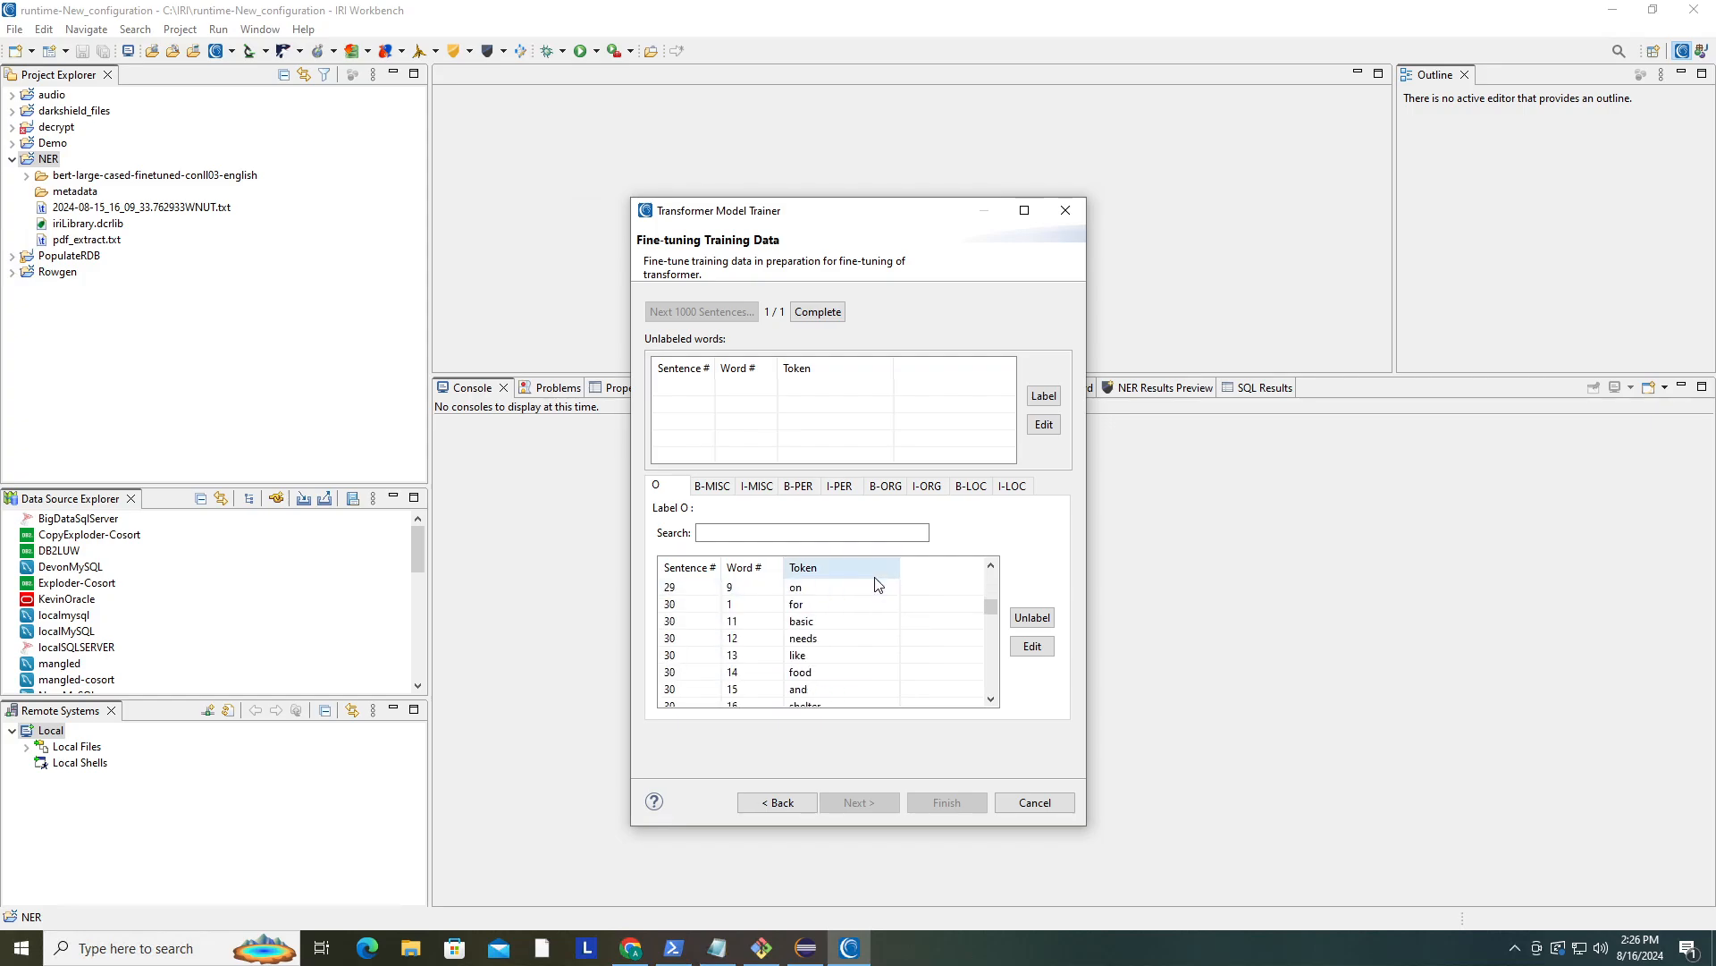
{"action": "scroll", "coordinate": [874, 576], "scroll_direction": "down", "scroll_amount": 20}
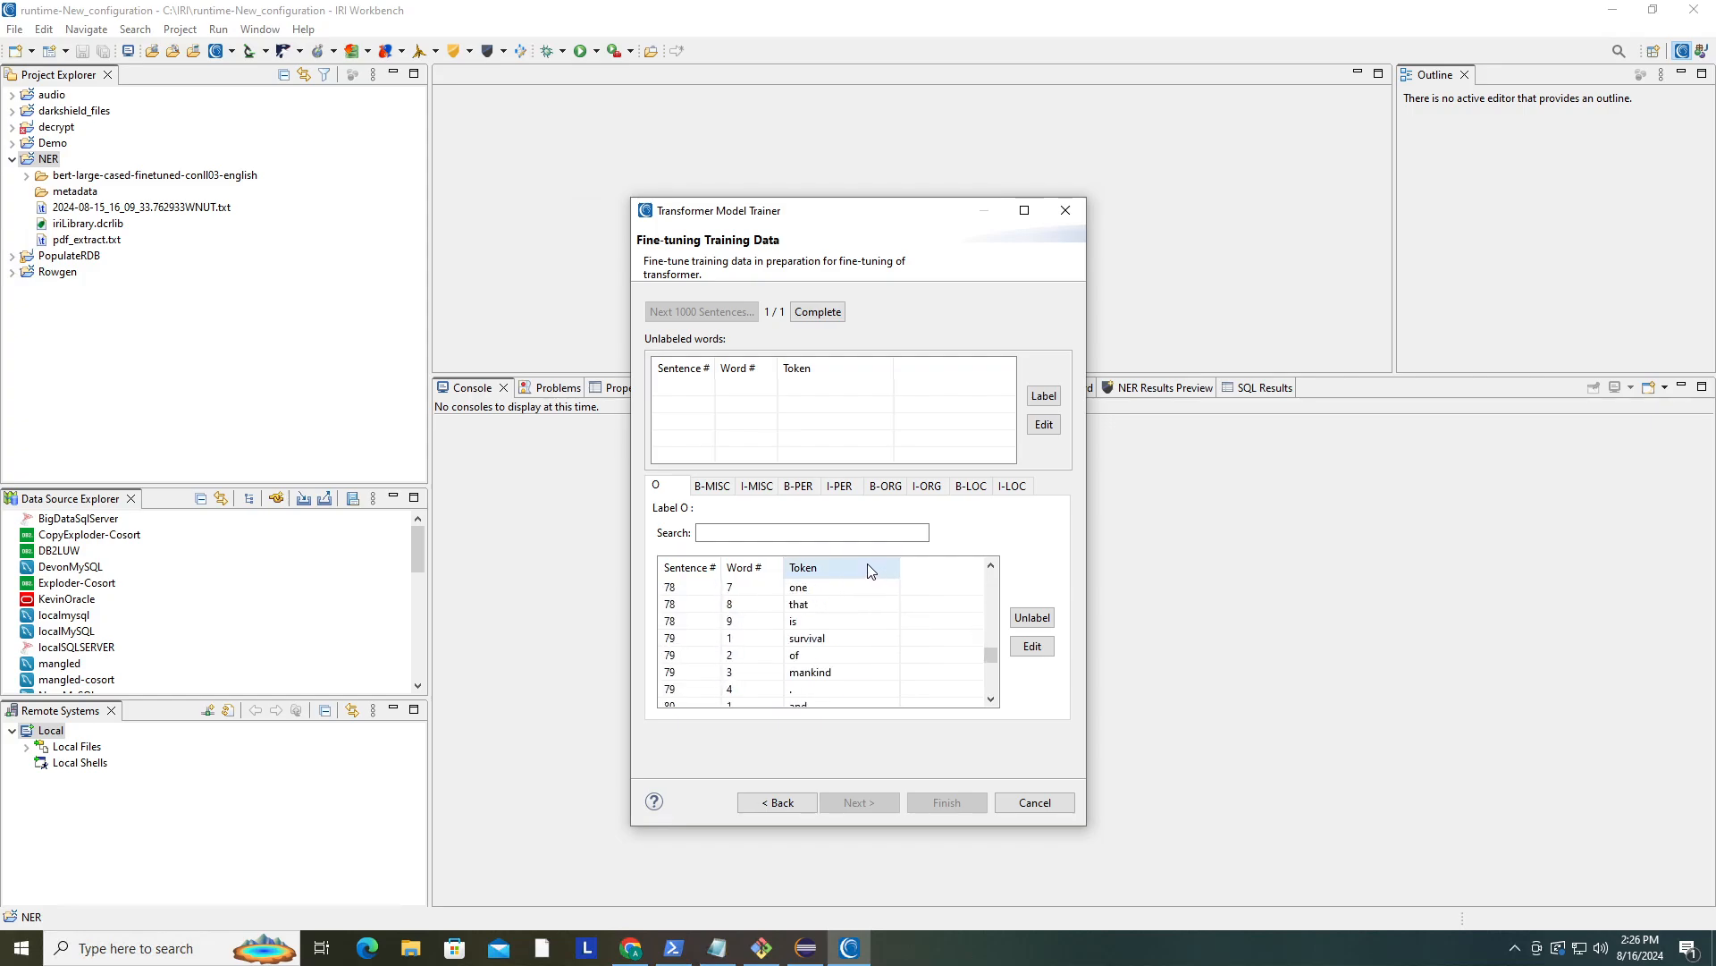
{"action": "scroll", "coordinate": [860, 561], "scroll_direction": "down", "scroll_amount": 3}
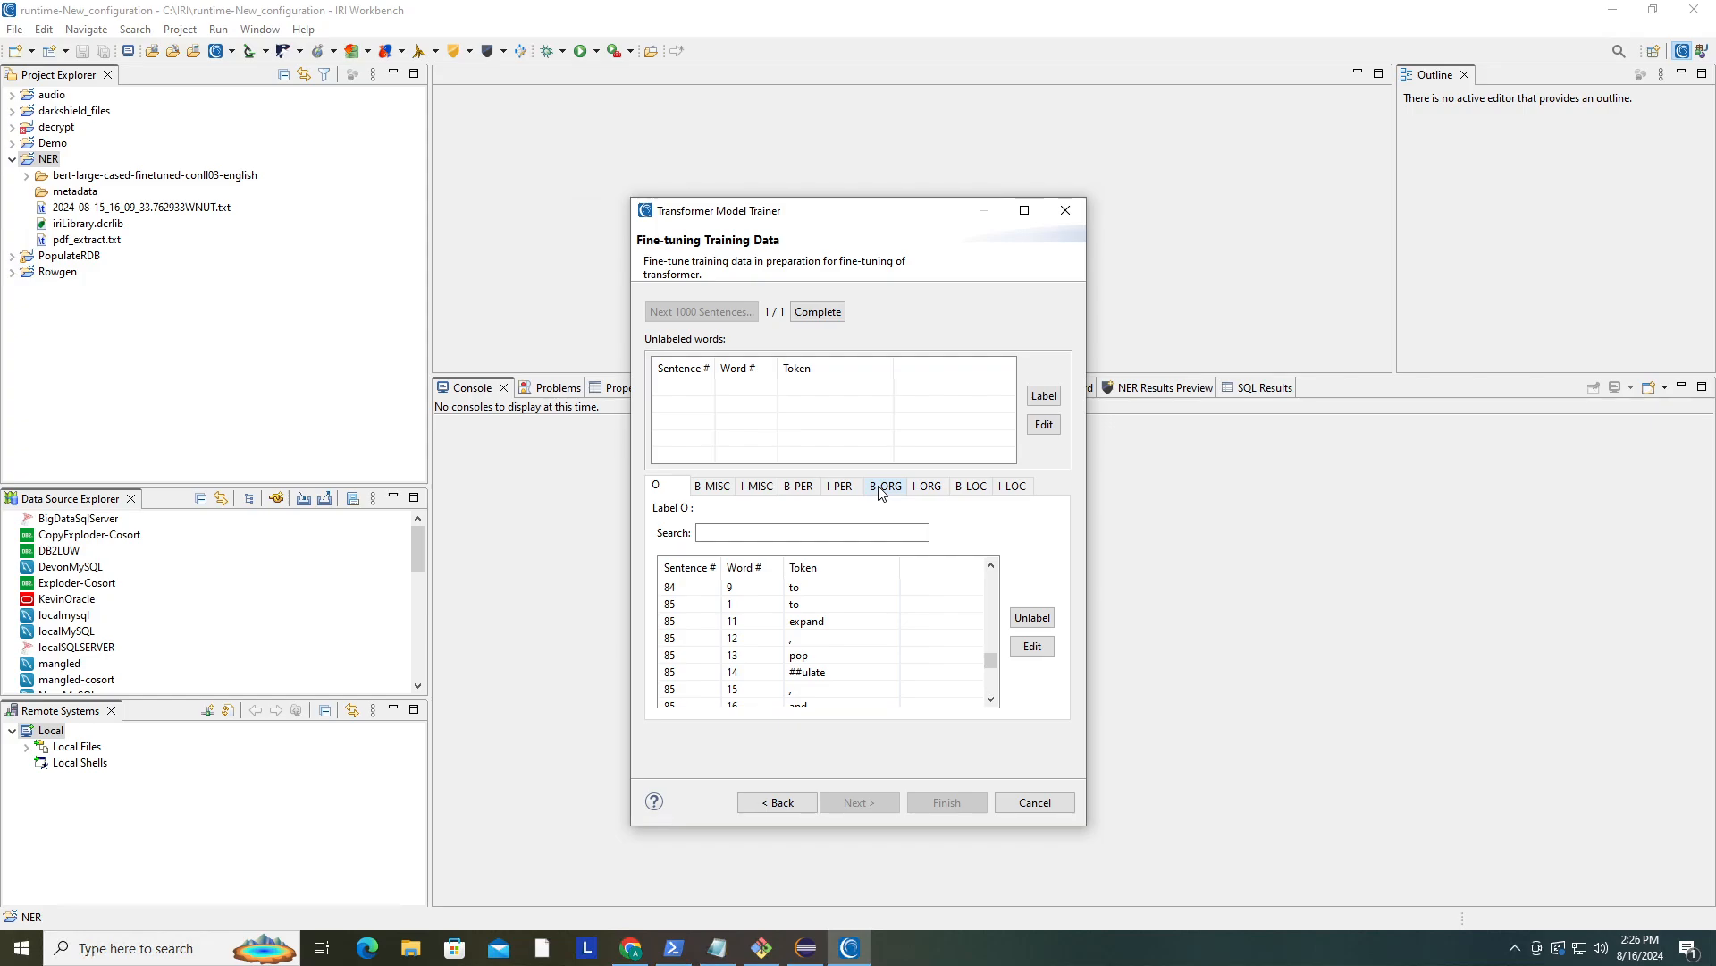
{"action": "left_click", "coordinate": [928, 487]}
{"action": "scroll", "coordinate": [874, 606], "scroll_direction": "down", "scroll_amount": 7}
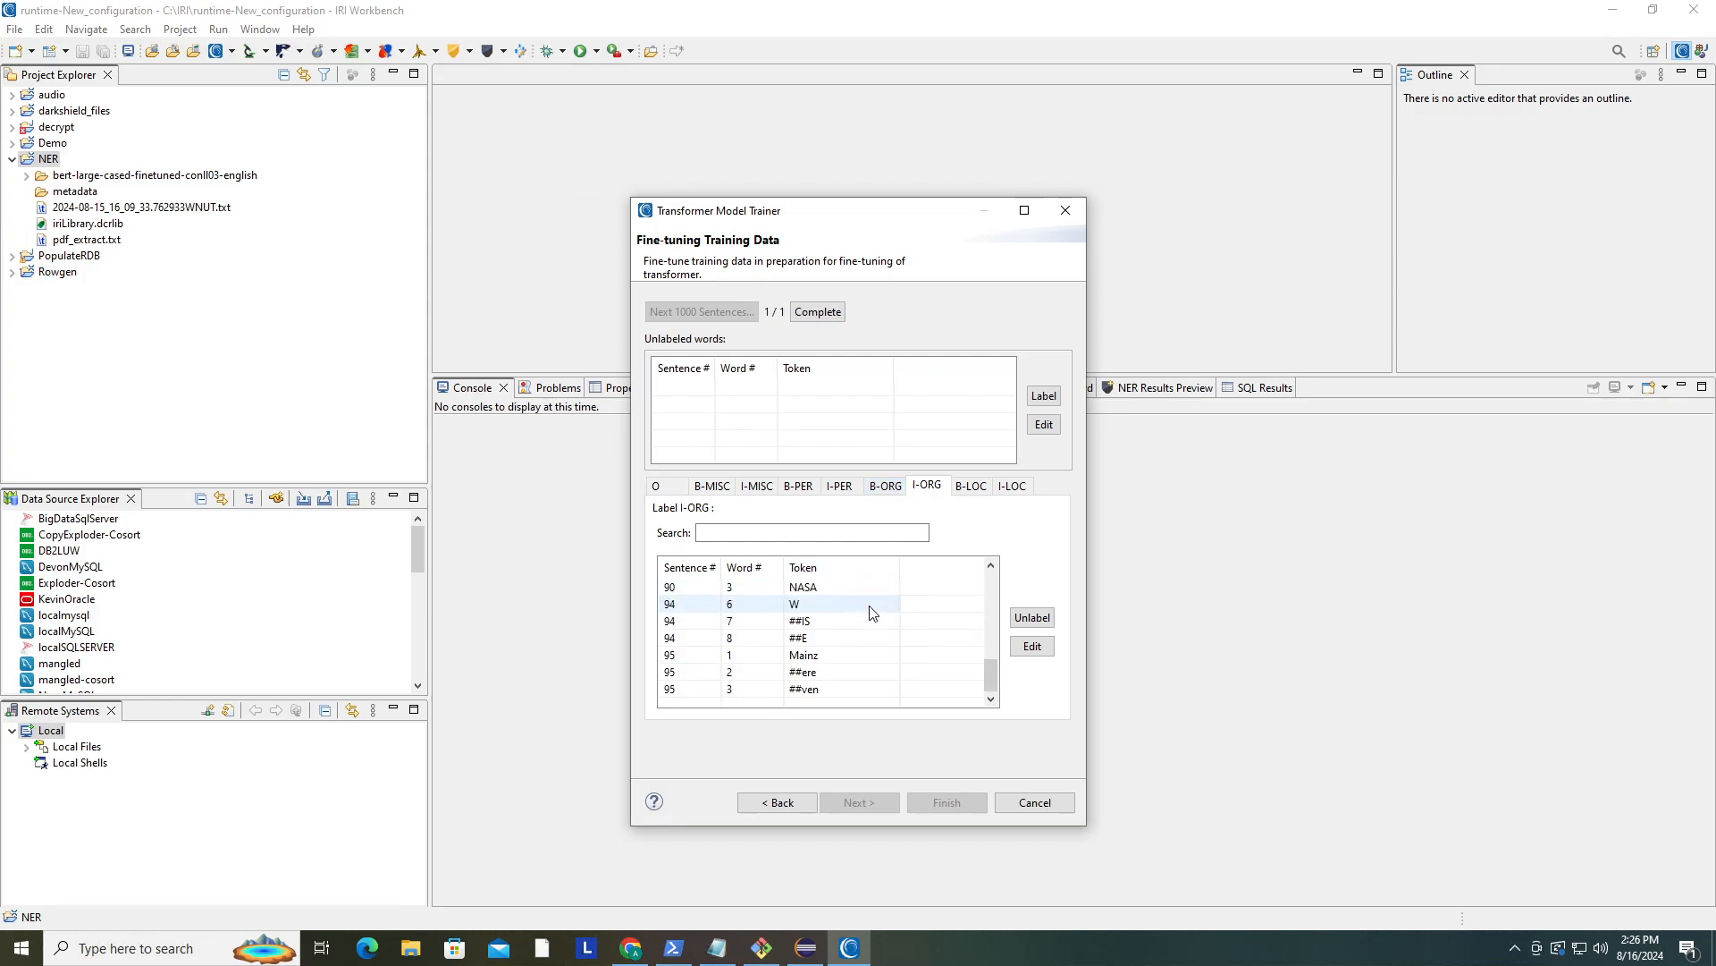
{"action": "left_click", "coordinate": [756, 487]}
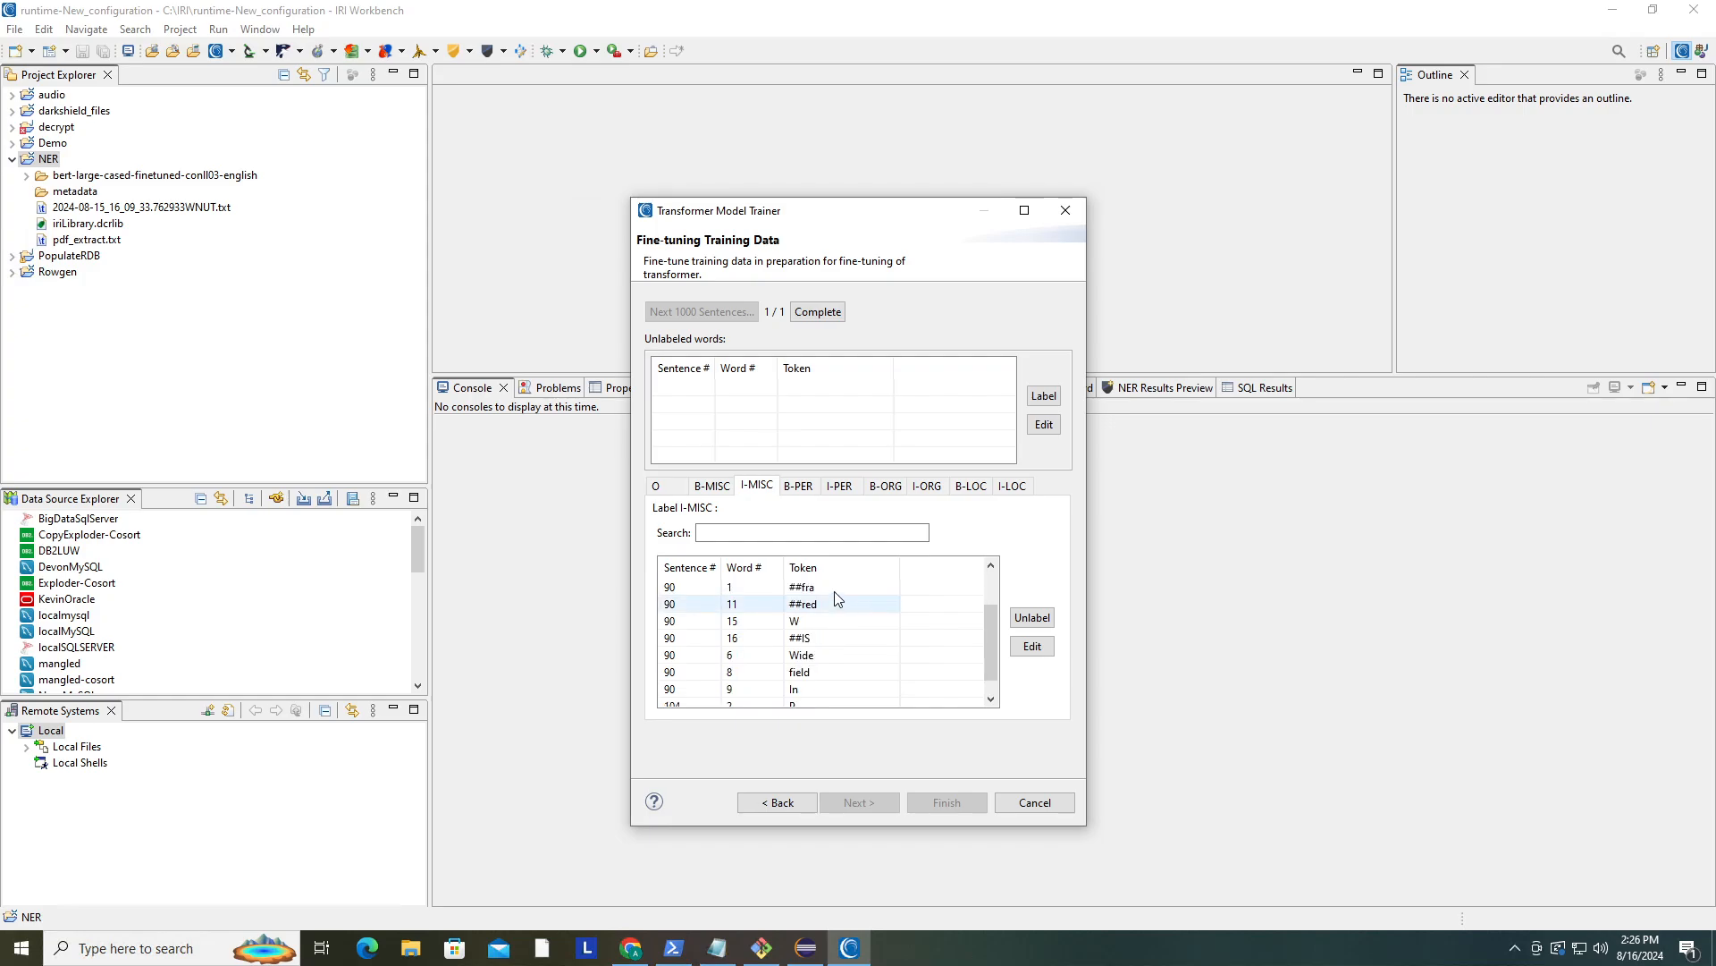
- Move the token Lewis (sentence 16, word 7) from the I-MISC label to the I-PER label
{"action": "left_click", "coordinate": [827, 623]}
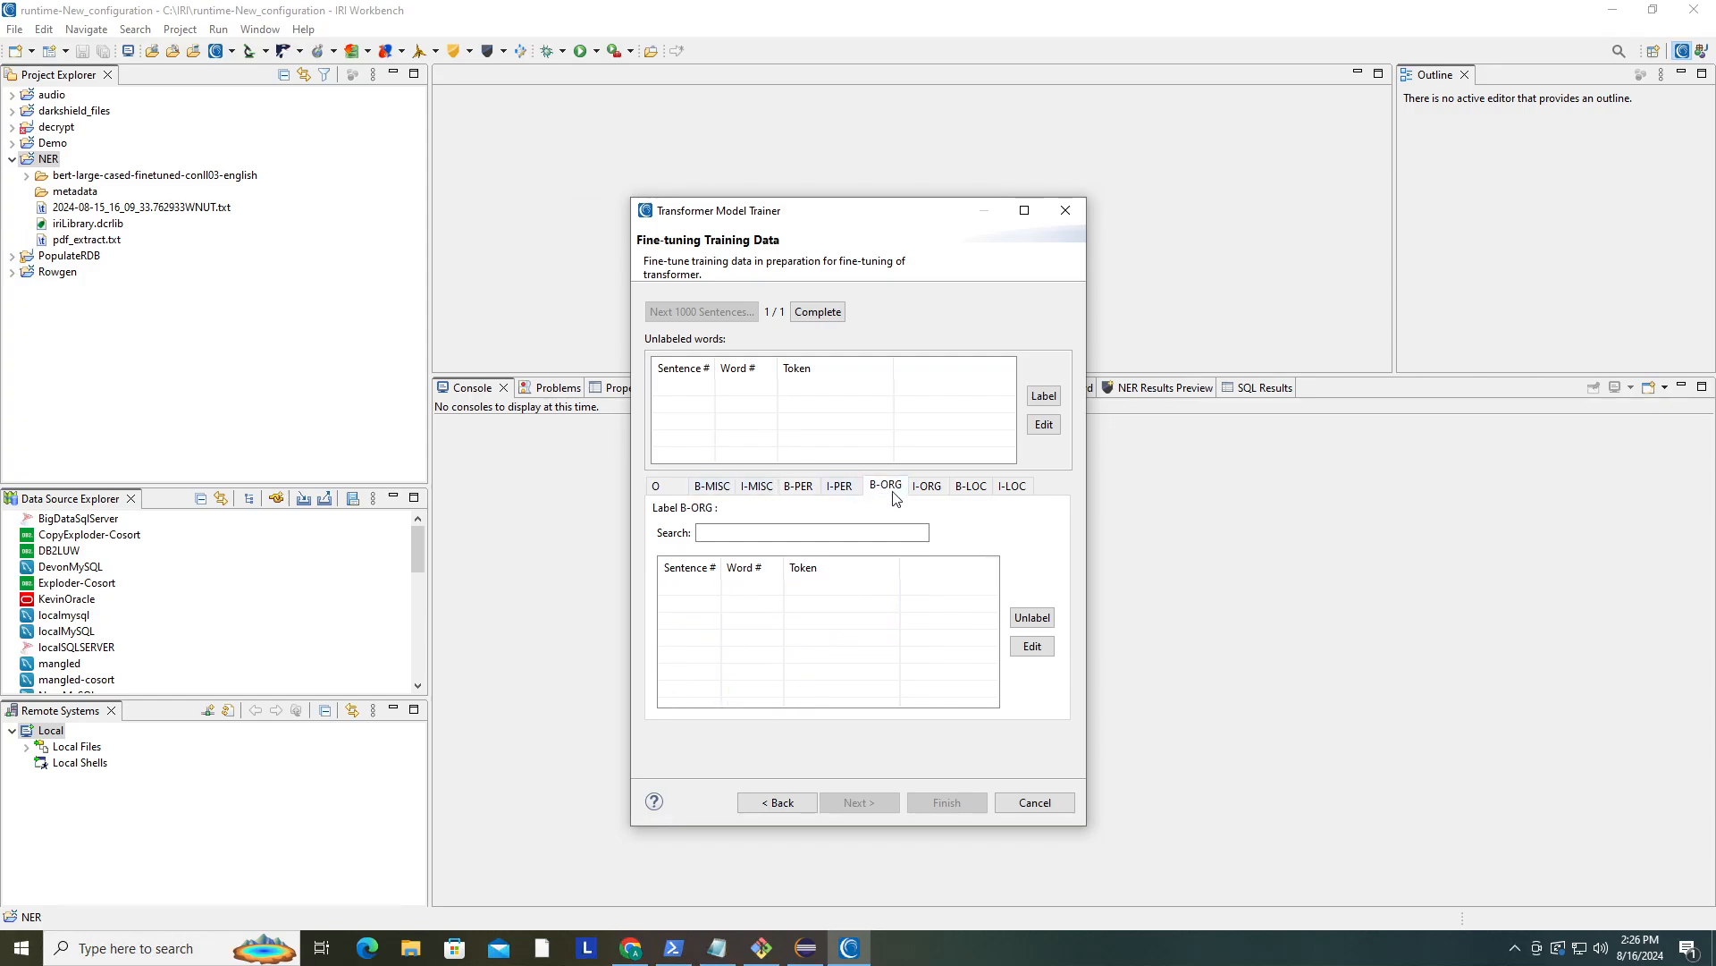
{"action": "left_click", "coordinate": [842, 487]}
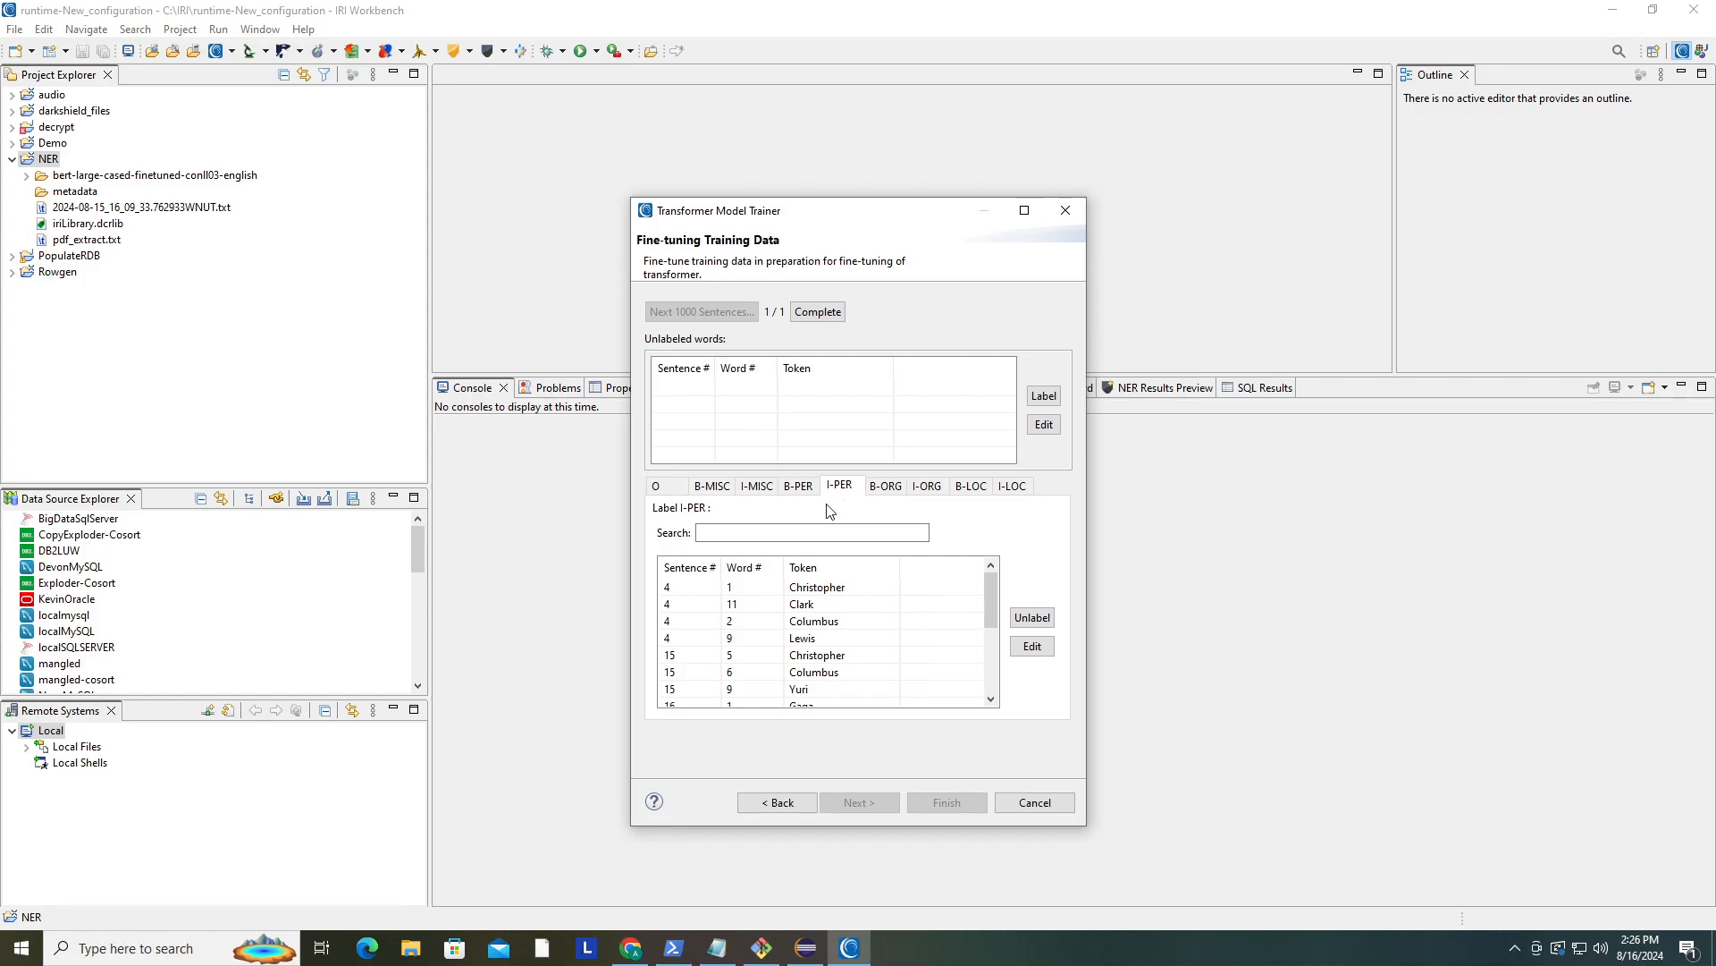
{"action": "scroll", "coordinate": [865, 631], "scroll_direction": "down", "scroll_amount": 4}
{"action": "scroll", "coordinate": [871, 649], "scroll_direction": "up", "scroll_amount": 5}
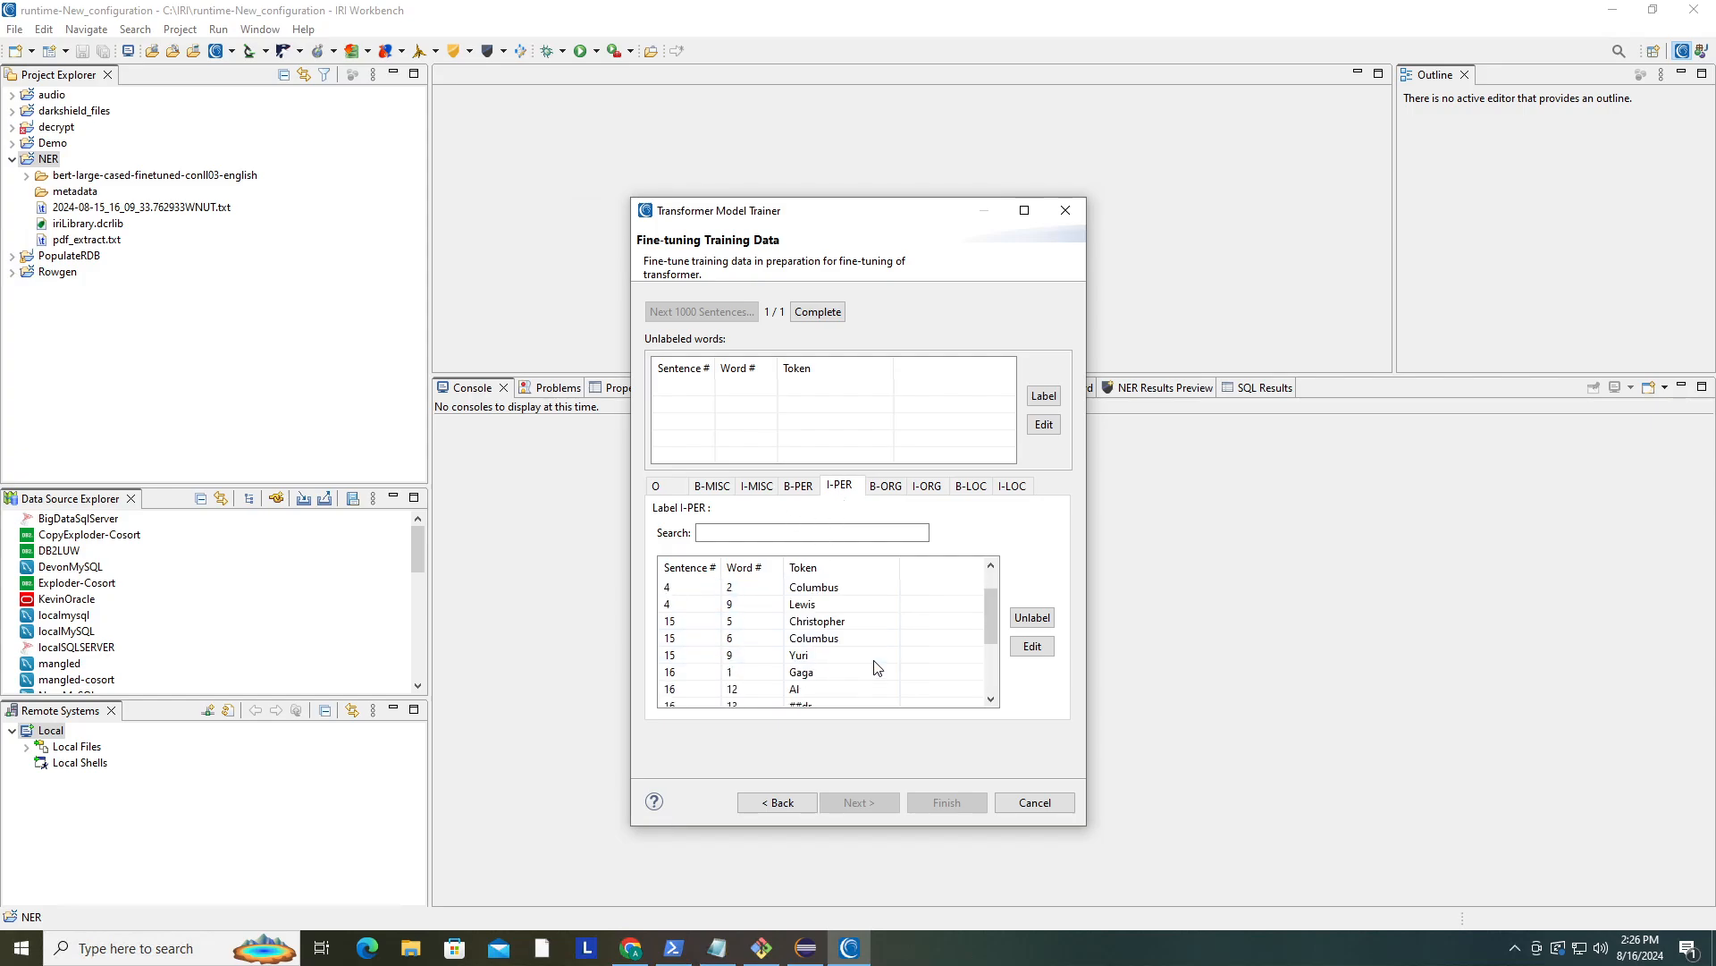
{"action": "left_click", "coordinate": [758, 487]}
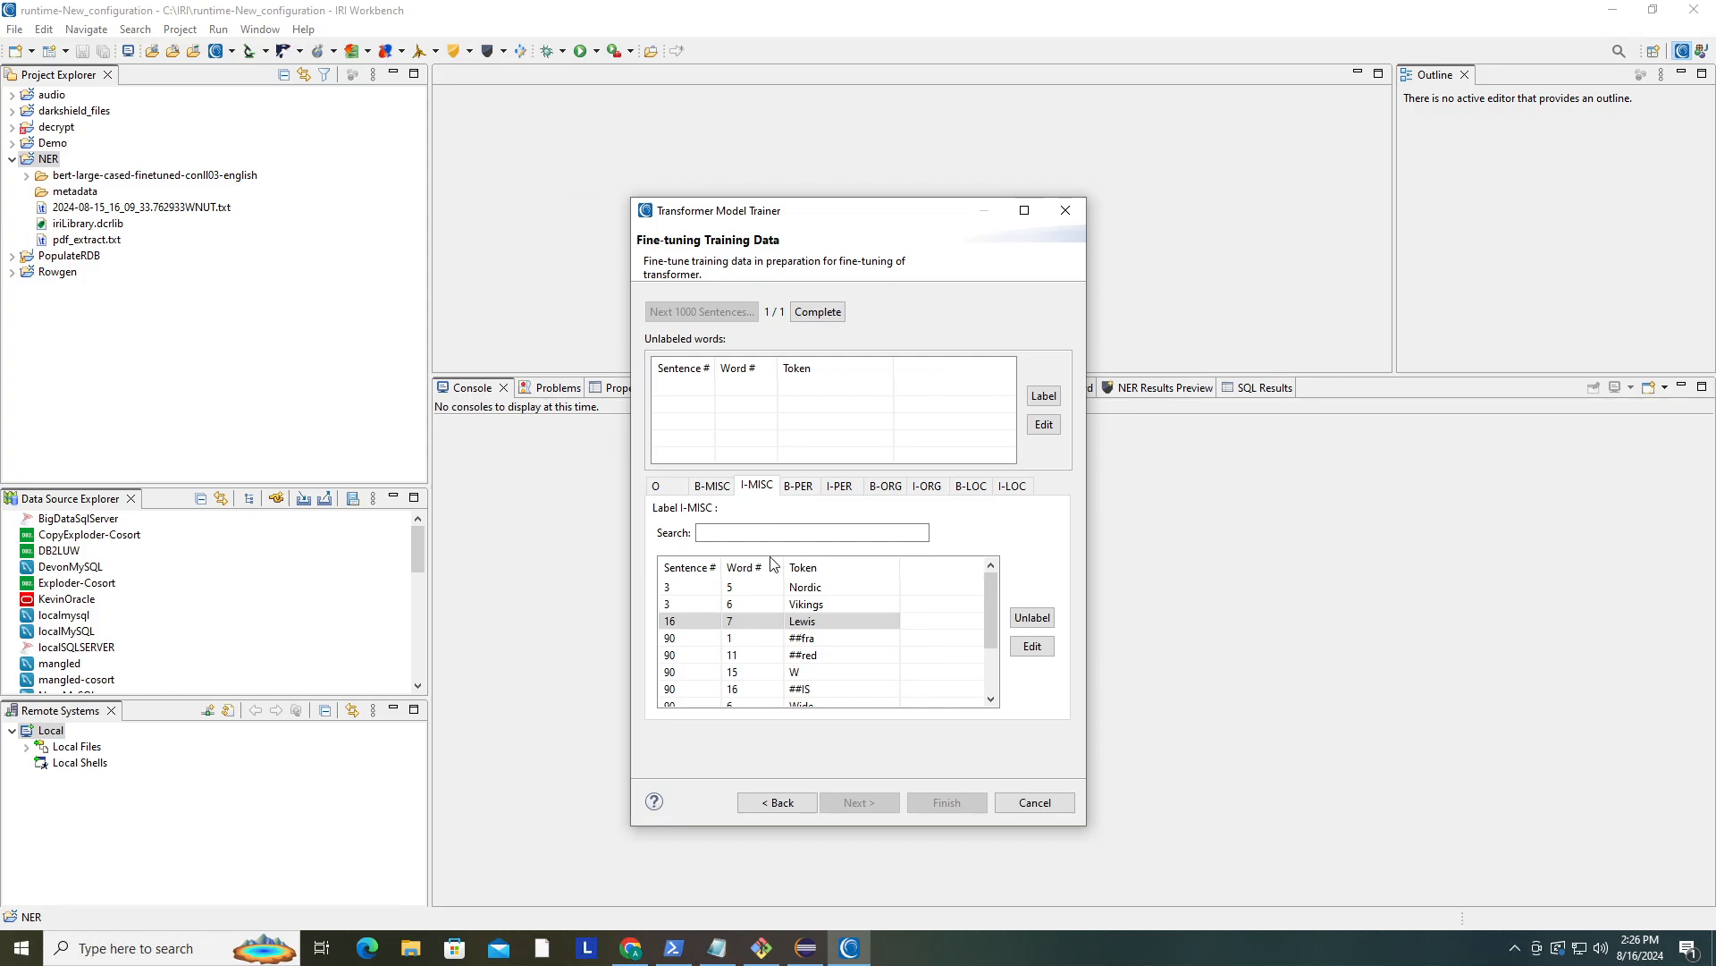
{"action": "left_click", "coordinate": [1028, 619]}
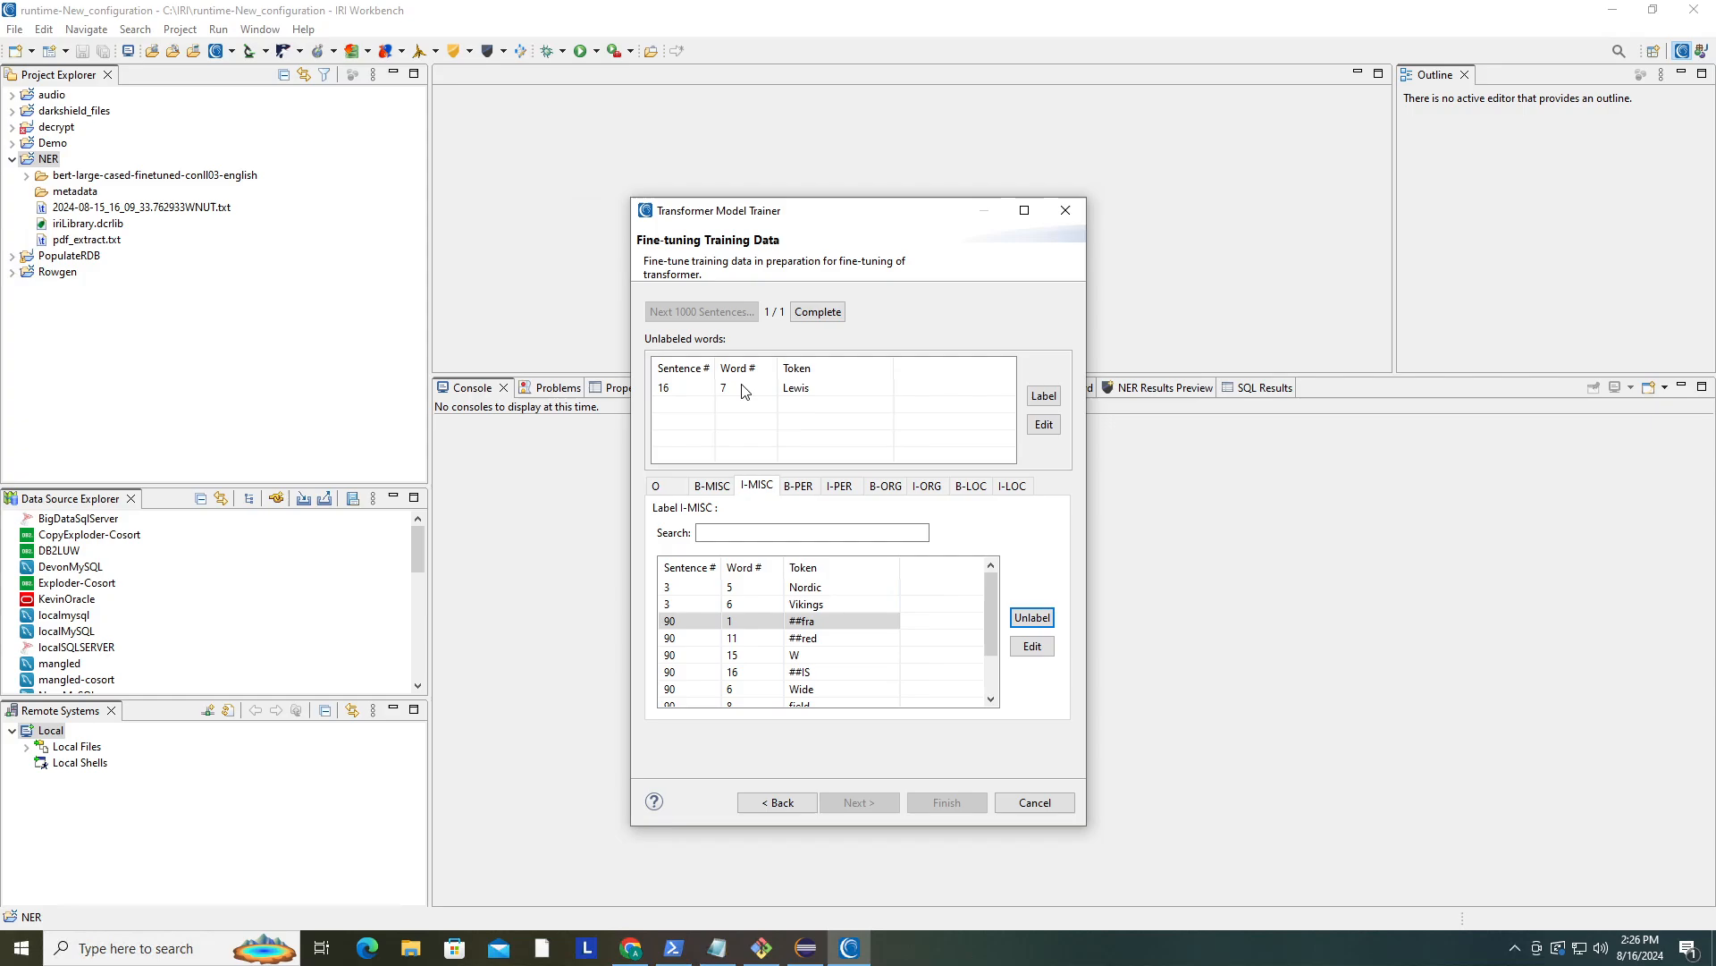
{"action": "left_click", "coordinate": [804, 392]}
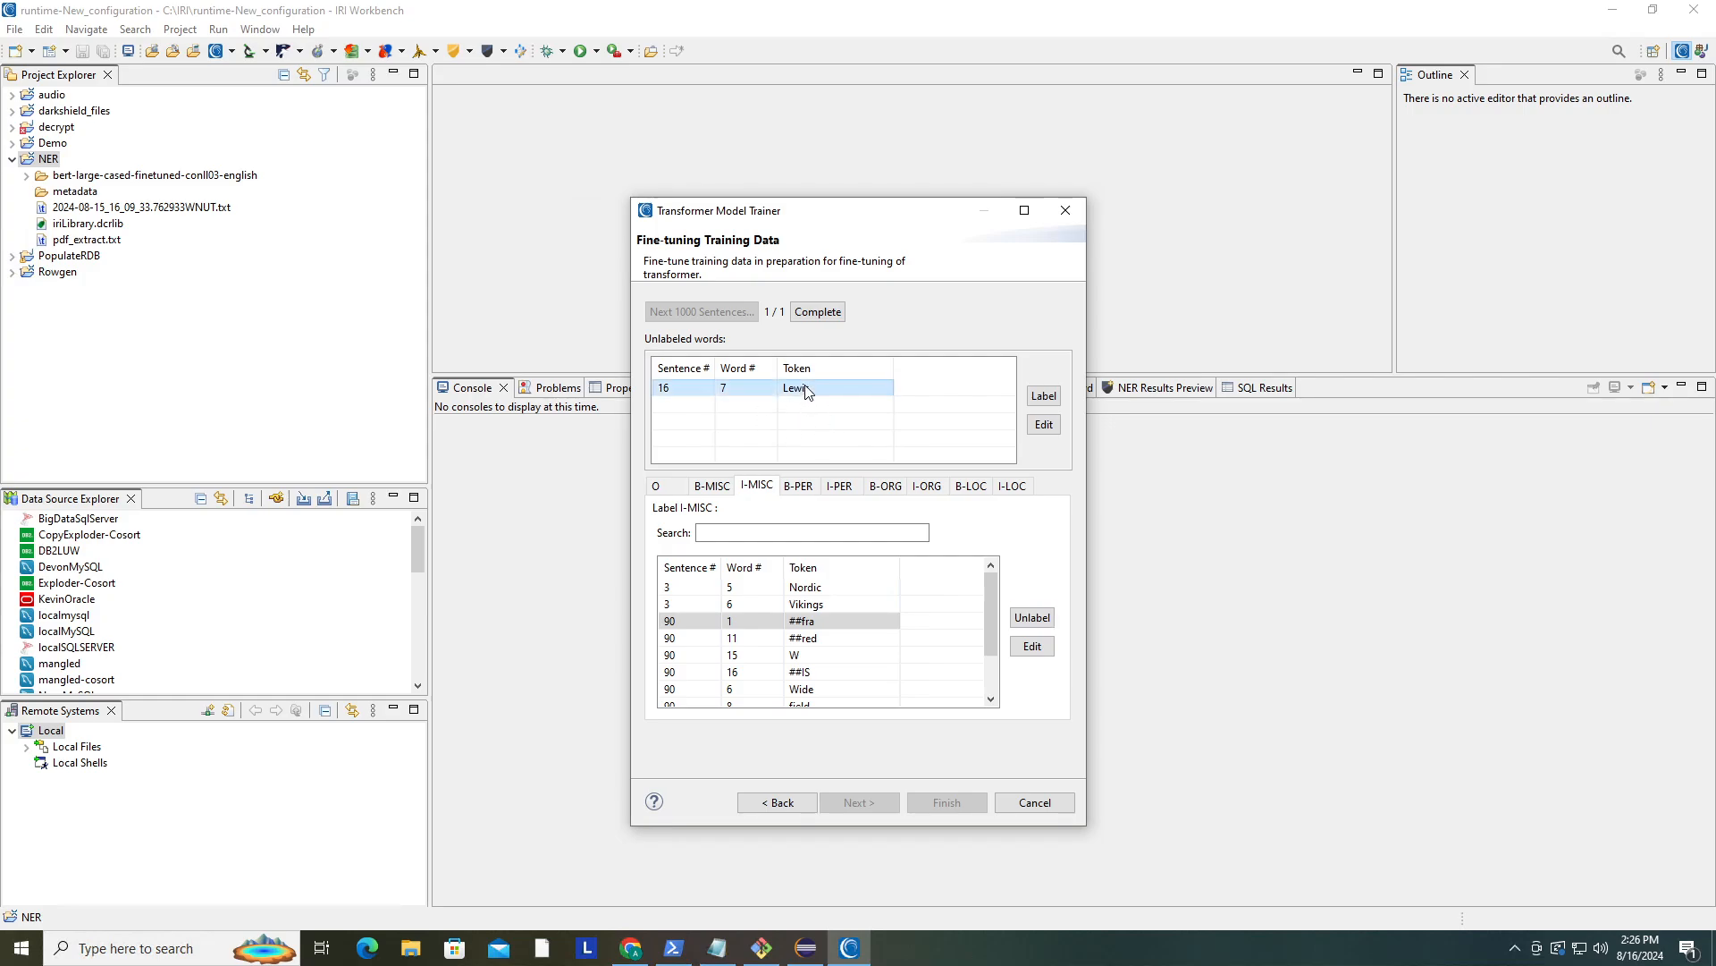
{"action": "left_click", "coordinate": [839, 488]}
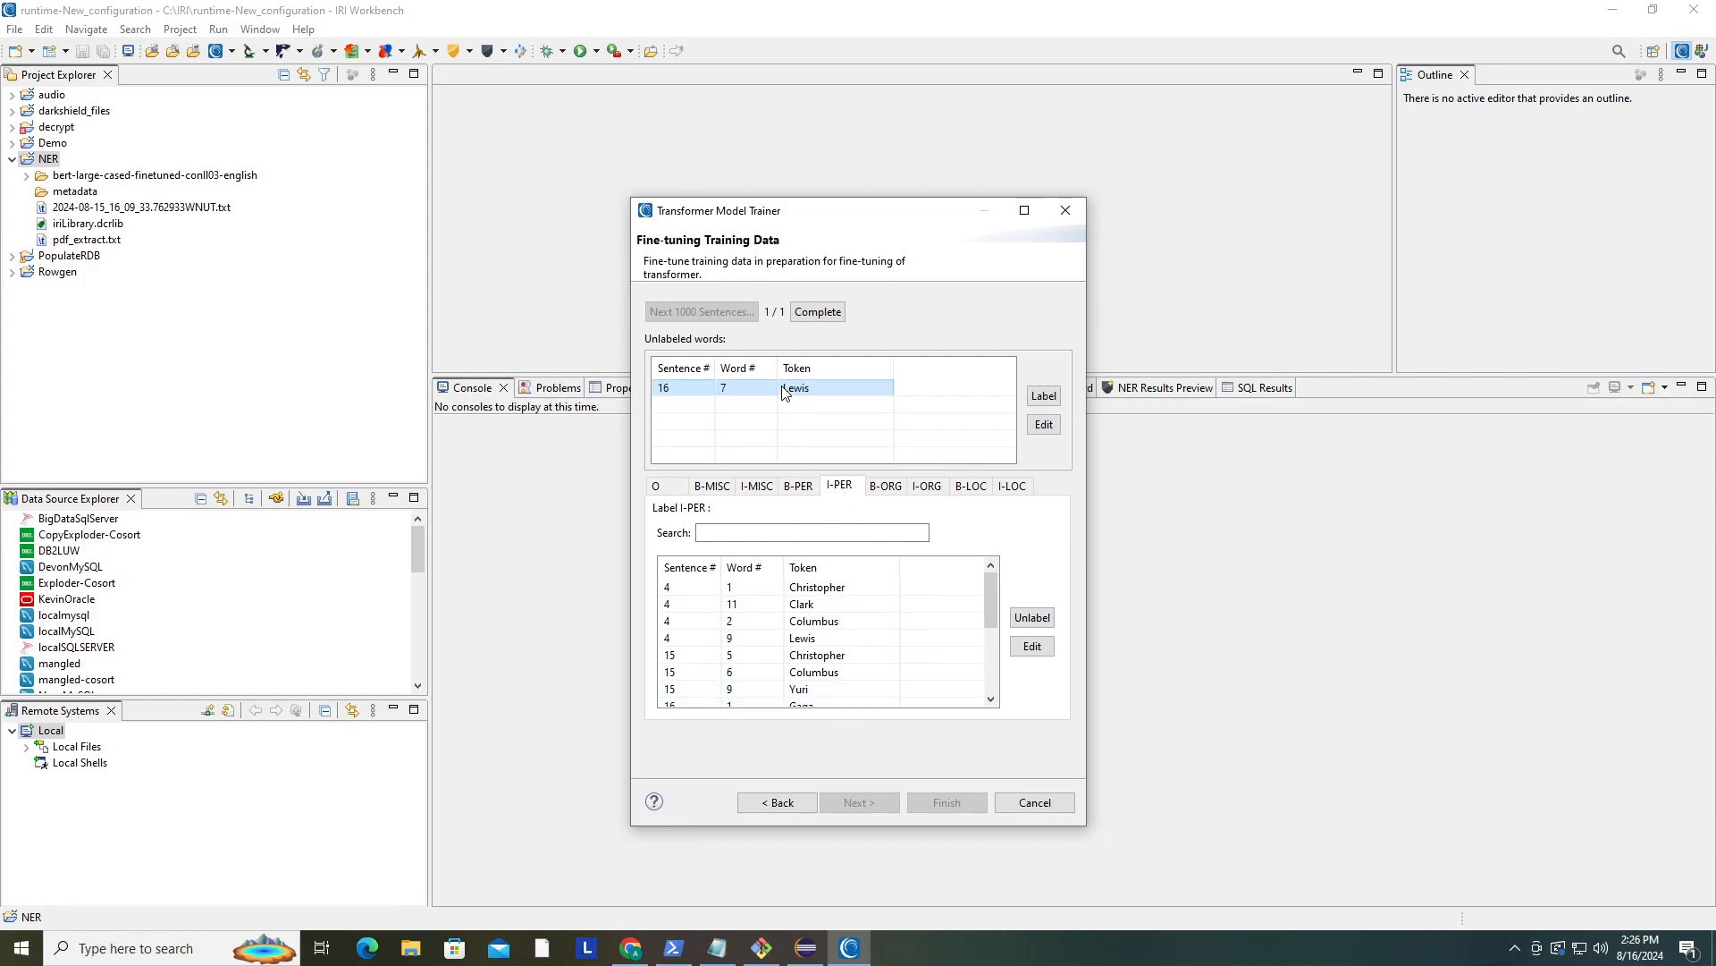
{"action": "left_click", "coordinate": [845, 488]}
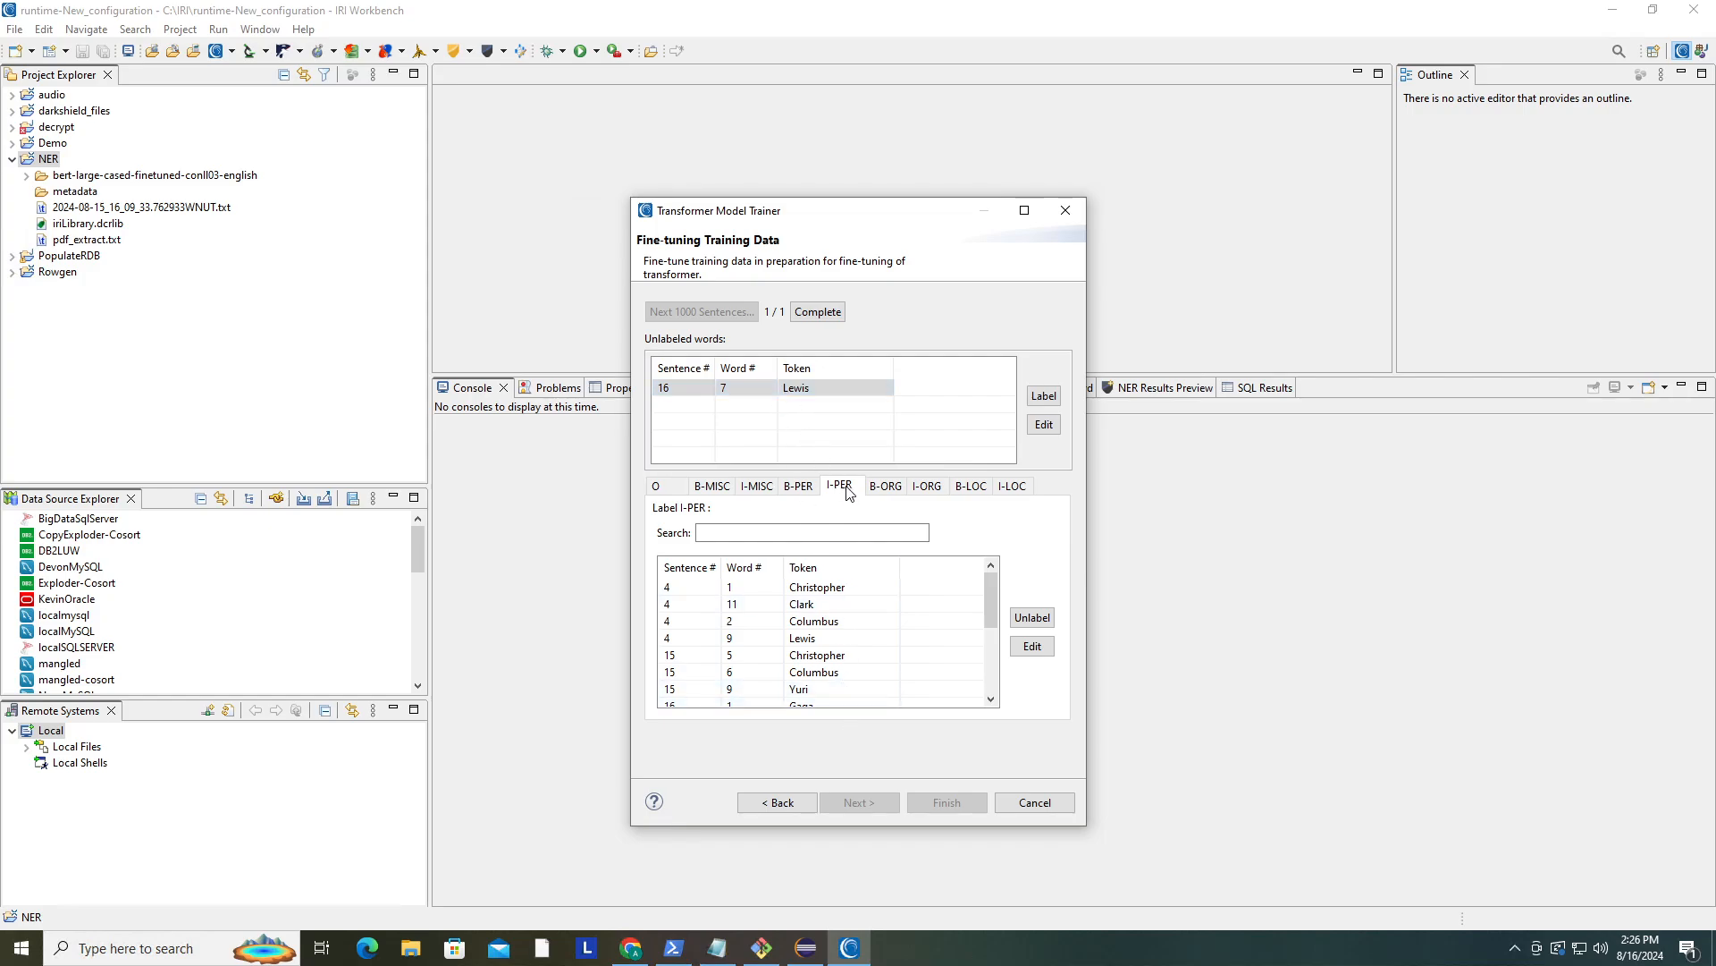
{"action": "left_click", "coordinate": [1042, 397]}
- Review the token lists under the I-PER, O, B-MISC and I-MISC labels
{"action": "scroll", "coordinate": [905, 639], "scroll_direction": "down", "scroll_amount": 5}
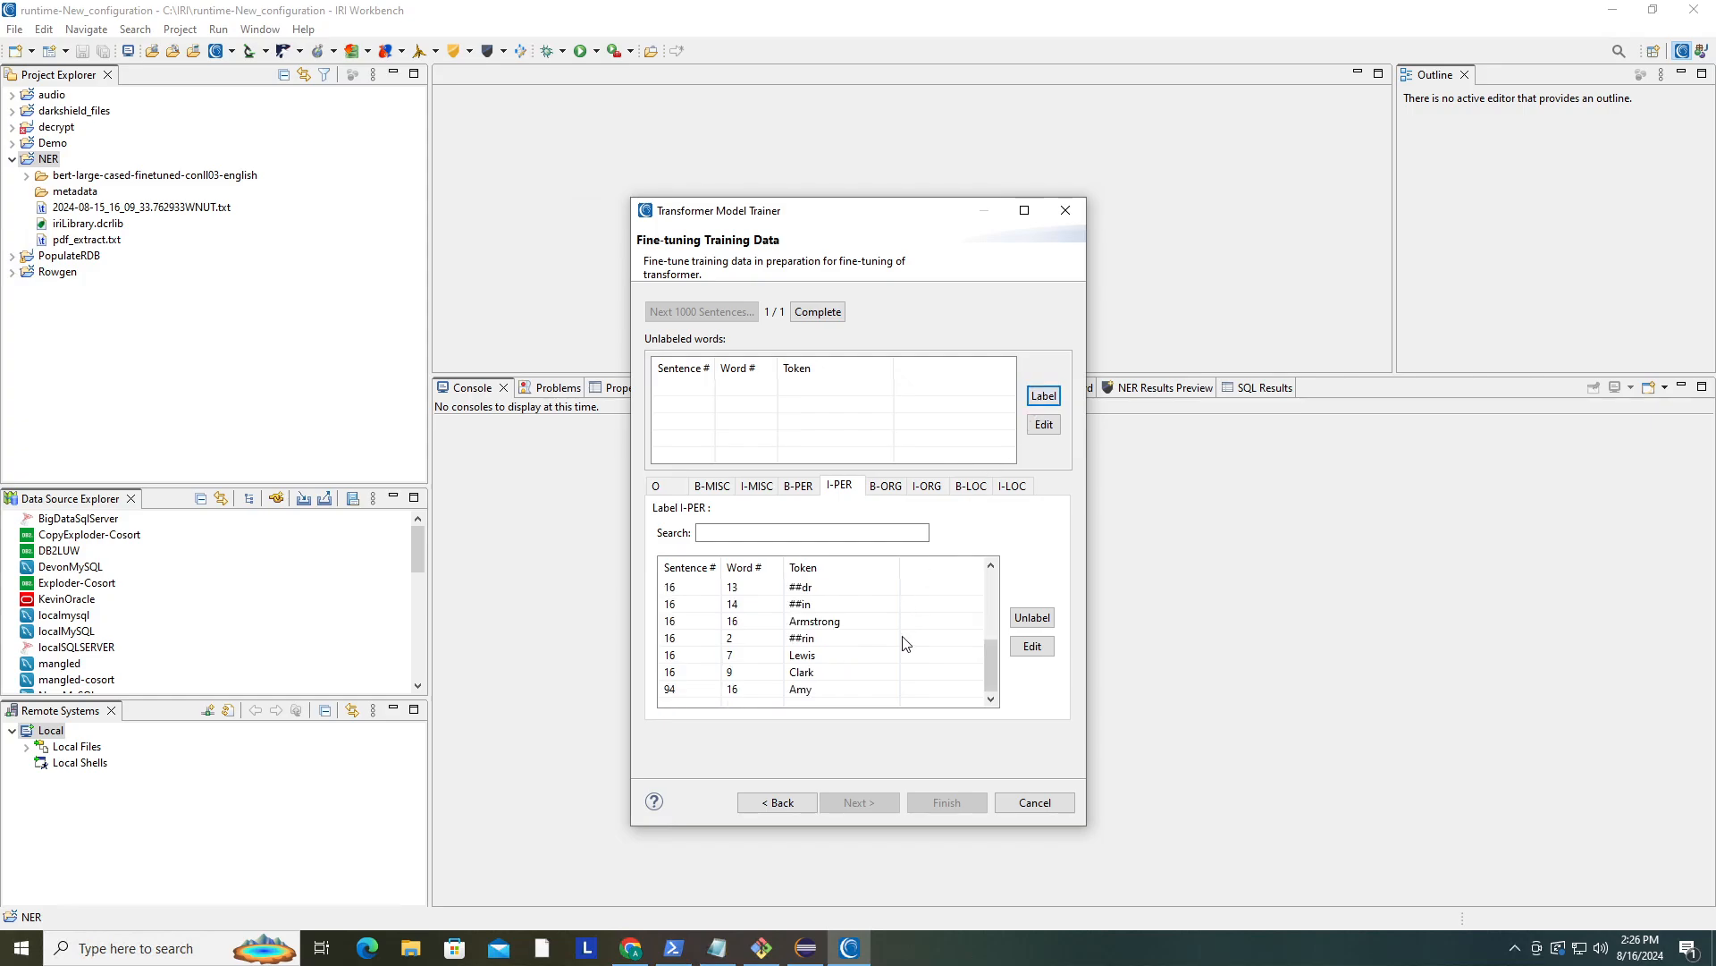
{"action": "scroll", "coordinate": [827, 657], "scroll_direction": "up", "scroll_amount": 5}
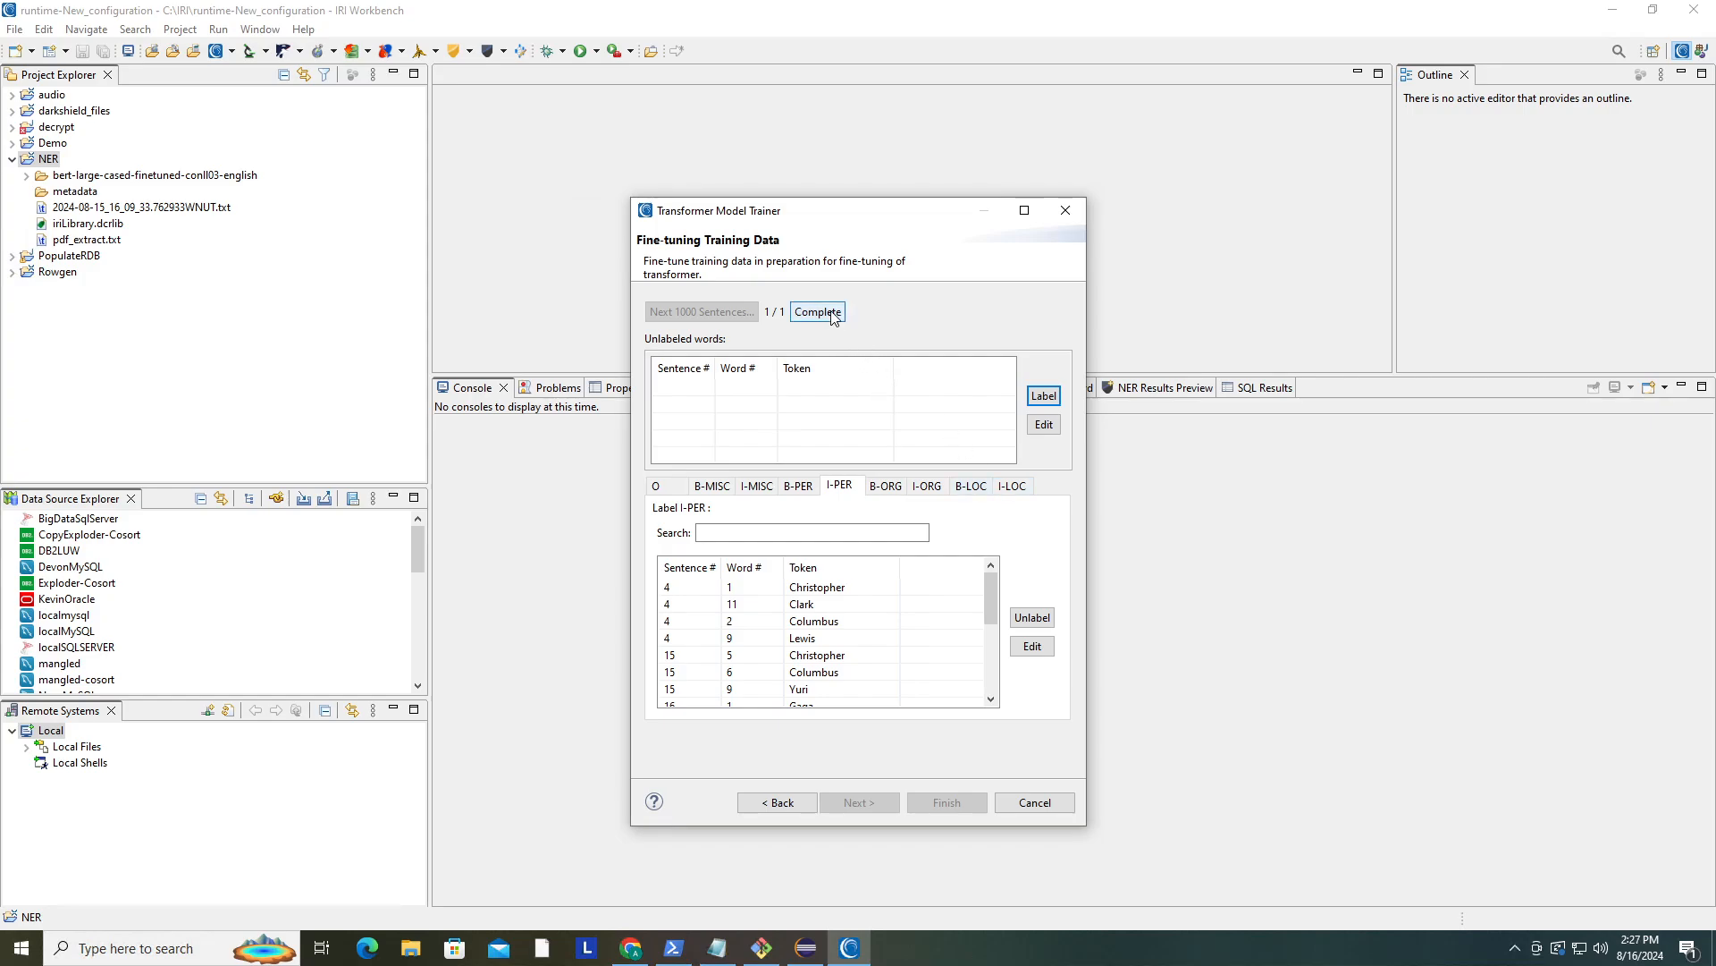
{"action": "left_click", "coordinate": [655, 485]}
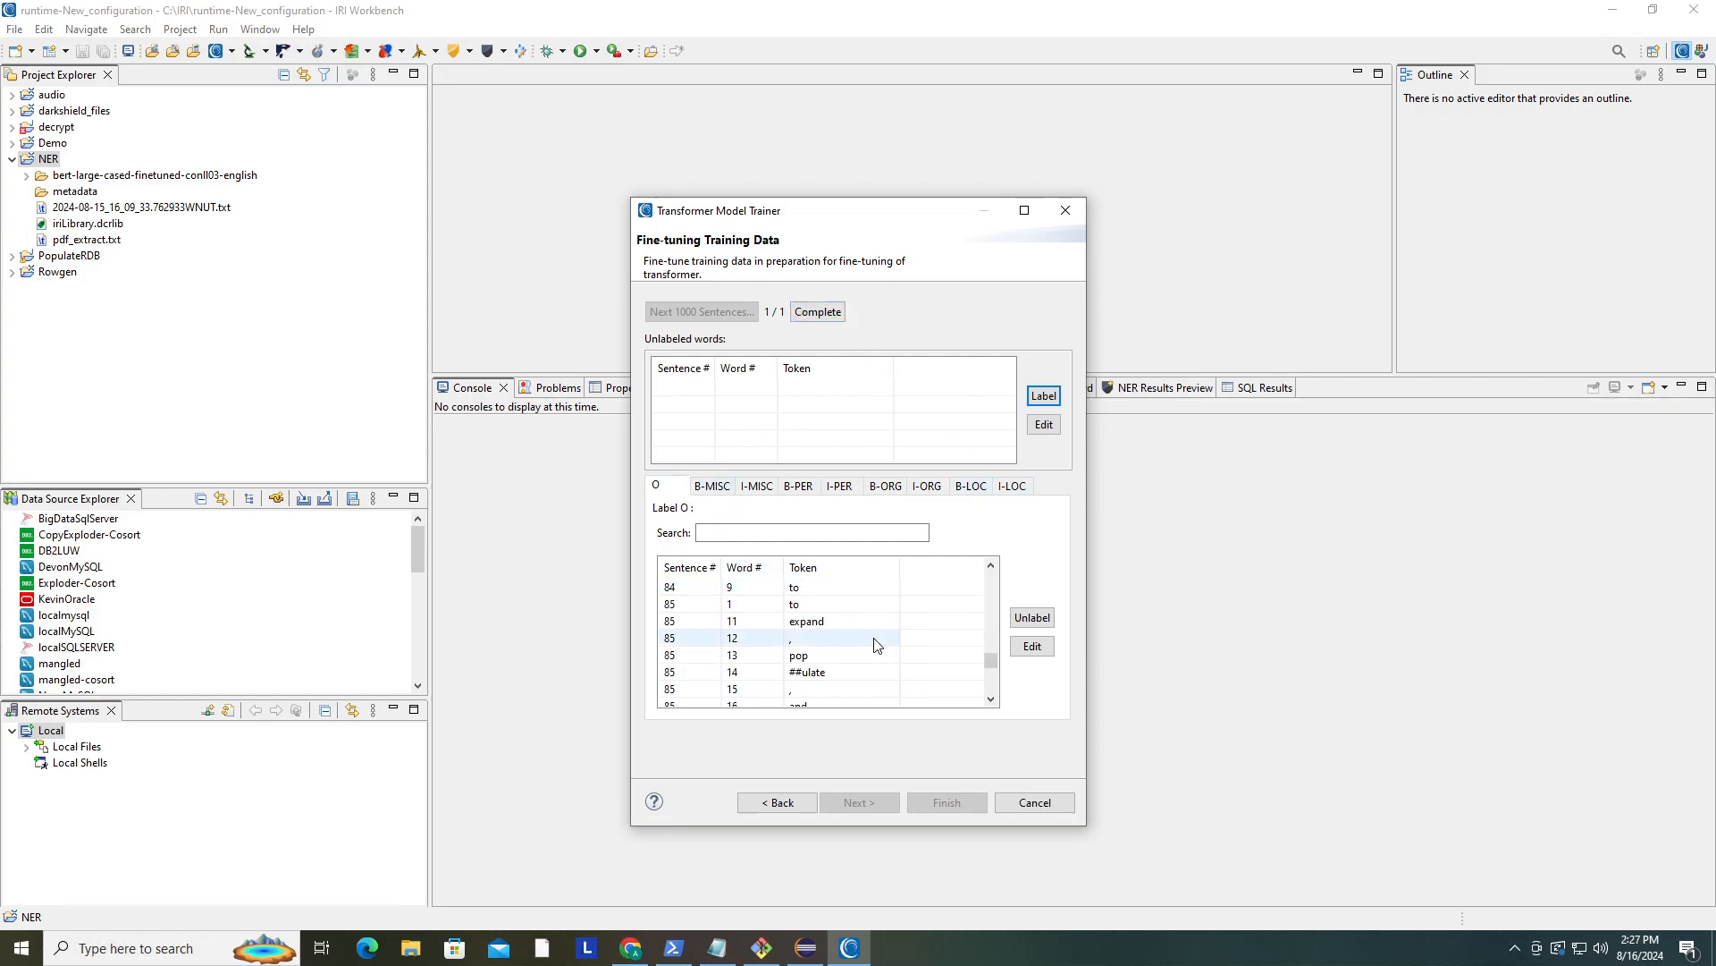
{"action": "scroll", "coordinate": [881, 642], "scroll_direction": "down", "scroll_amount": 10}
{"action": "scroll", "coordinate": [882, 642], "scroll_direction": "down", "scroll_amount": 10}
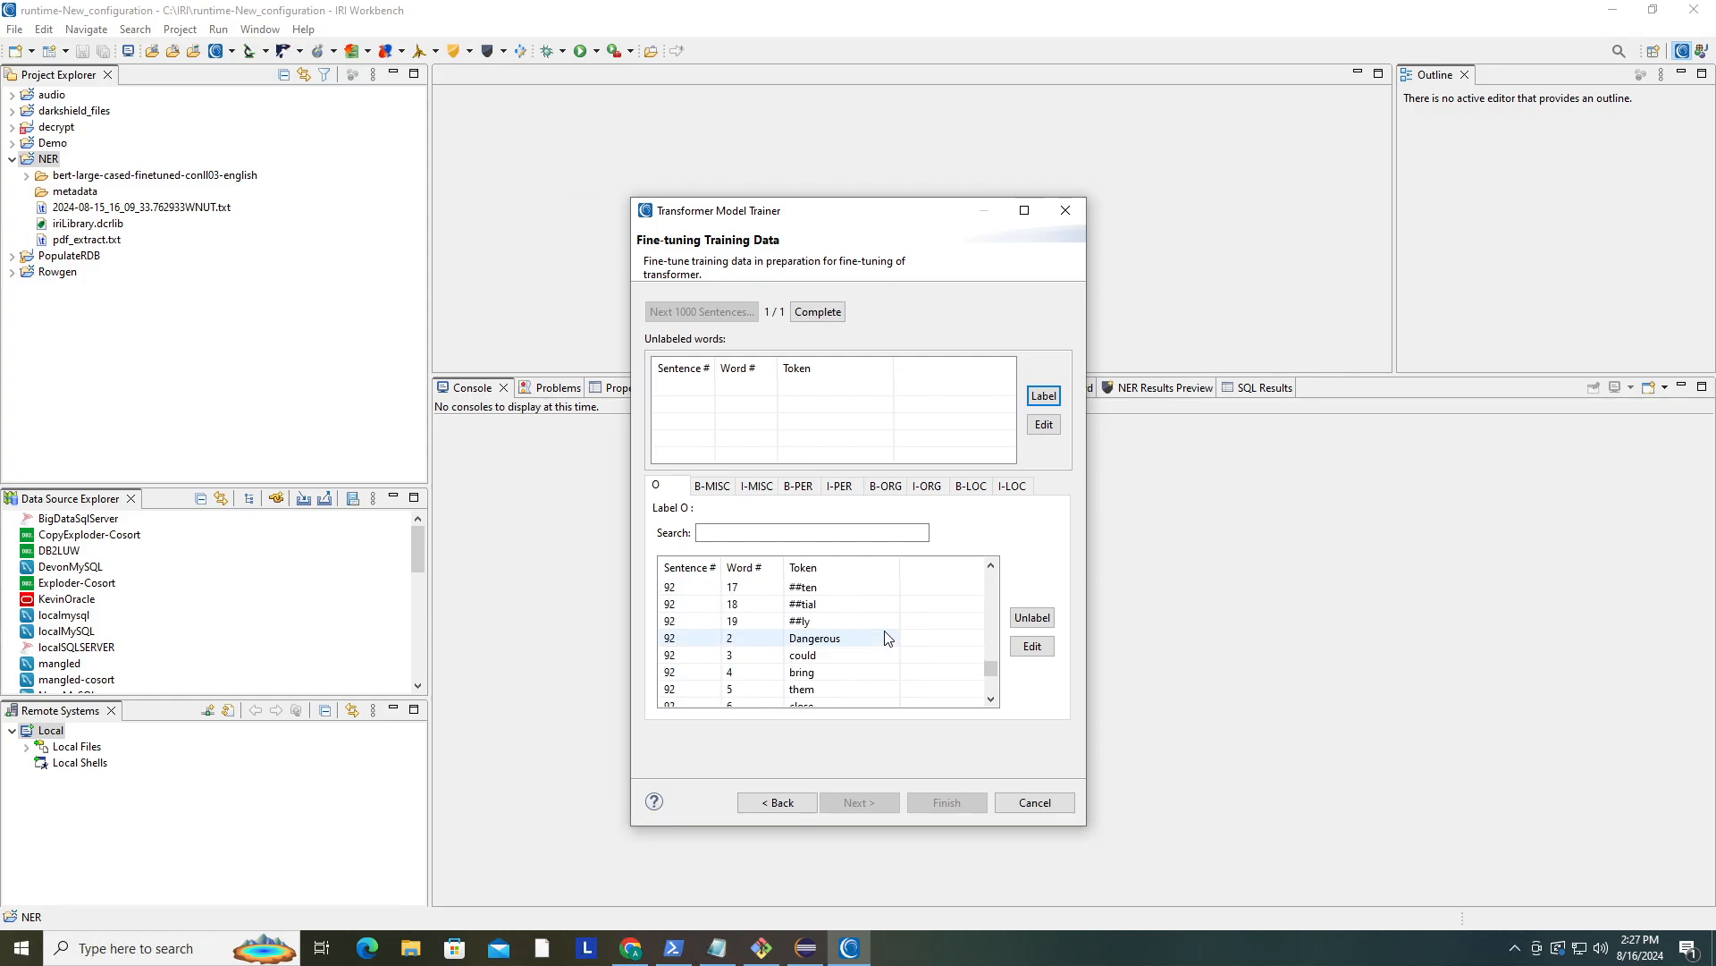
{"action": "scroll", "coordinate": [887, 637], "scroll_direction": "down", "scroll_amount": 15}
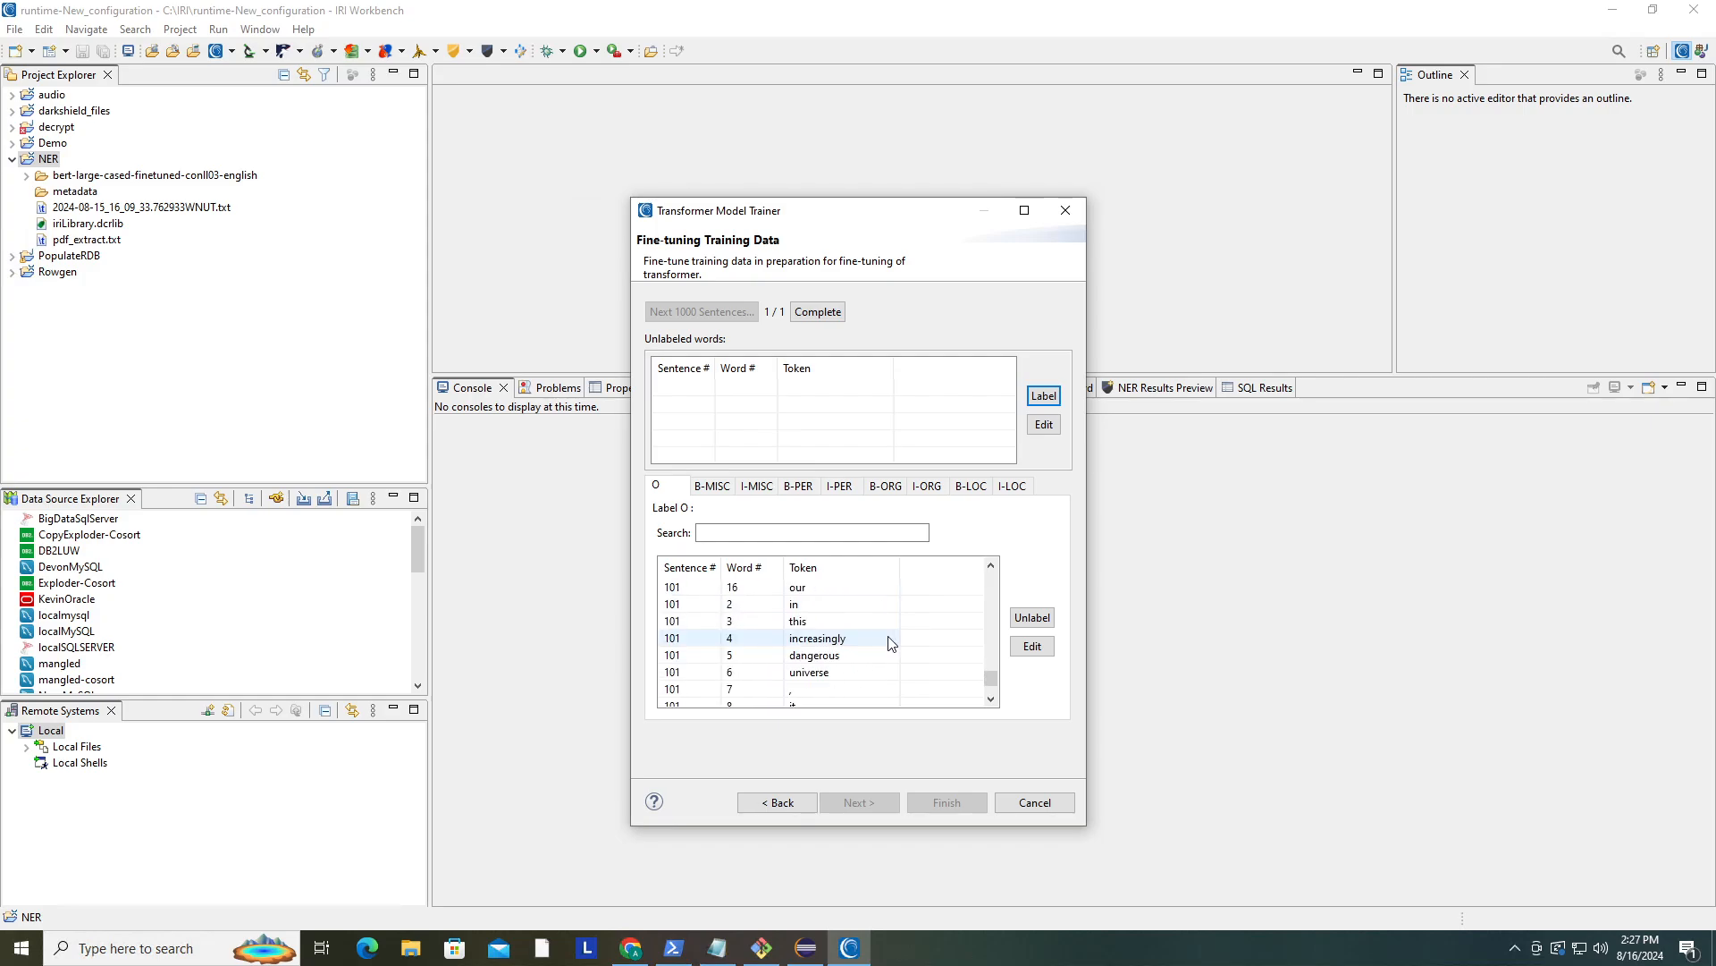
{"action": "left_click", "coordinate": [712, 488]}
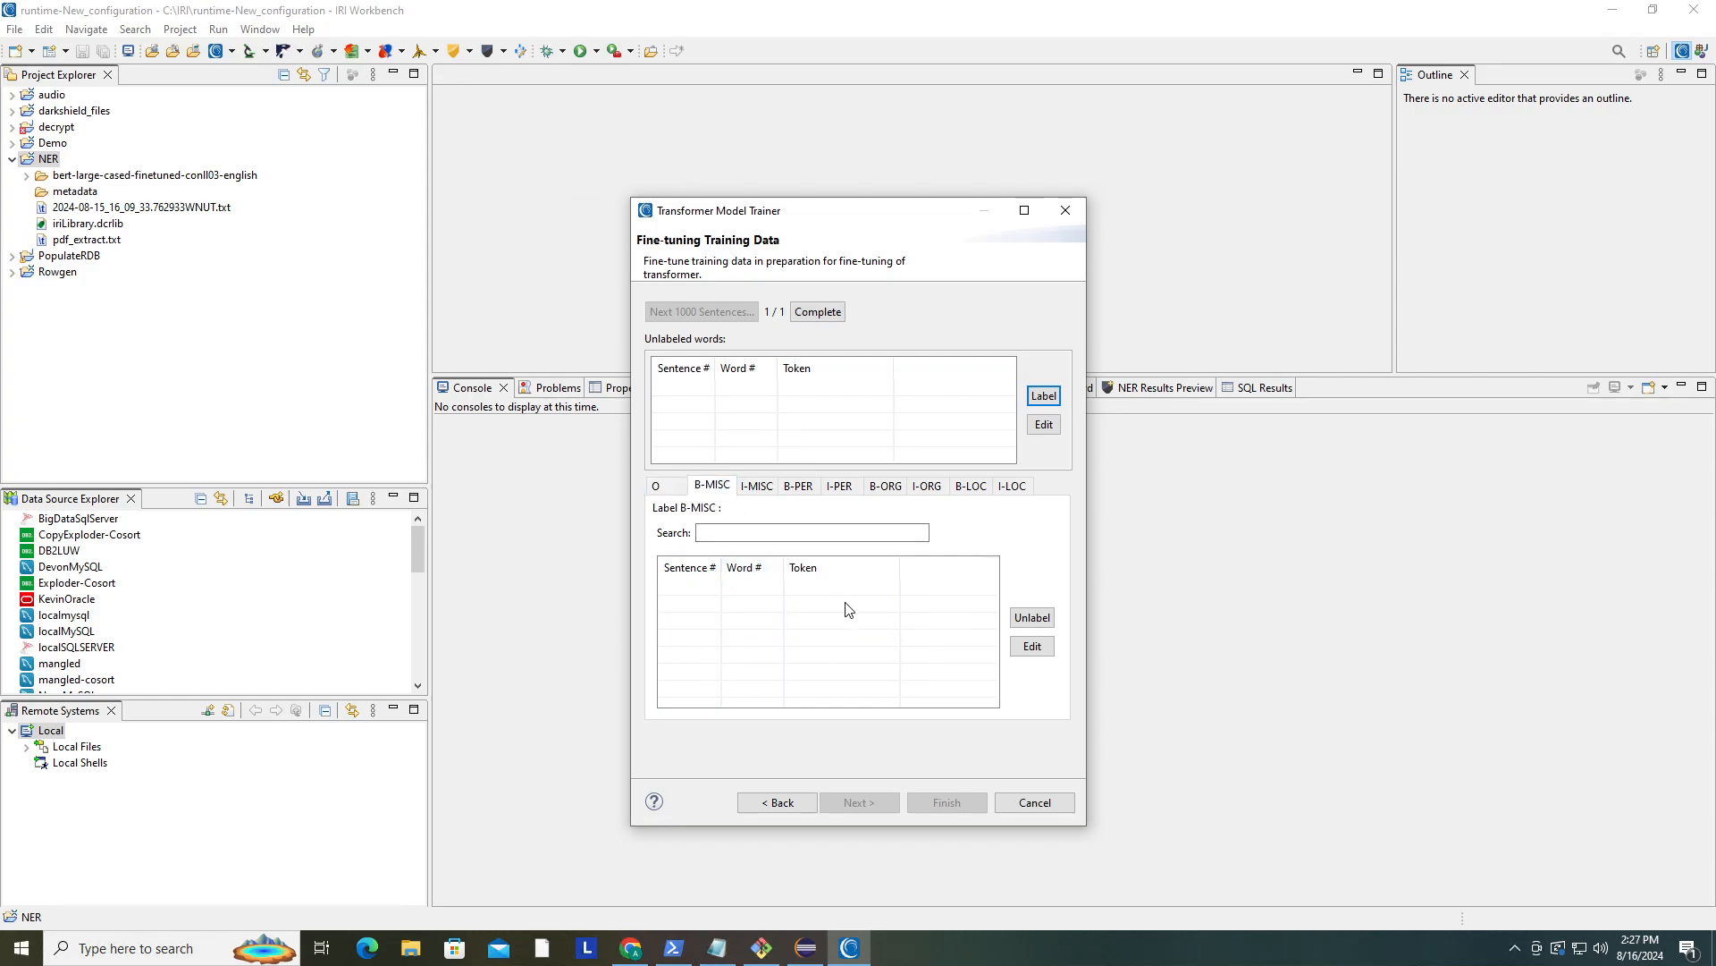
{"action": "left_click", "coordinate": [772, 494]}
{"action": "scroll", "coordinate": [881, 637], "scroll_direction": "down", "scroll_amount": 3}
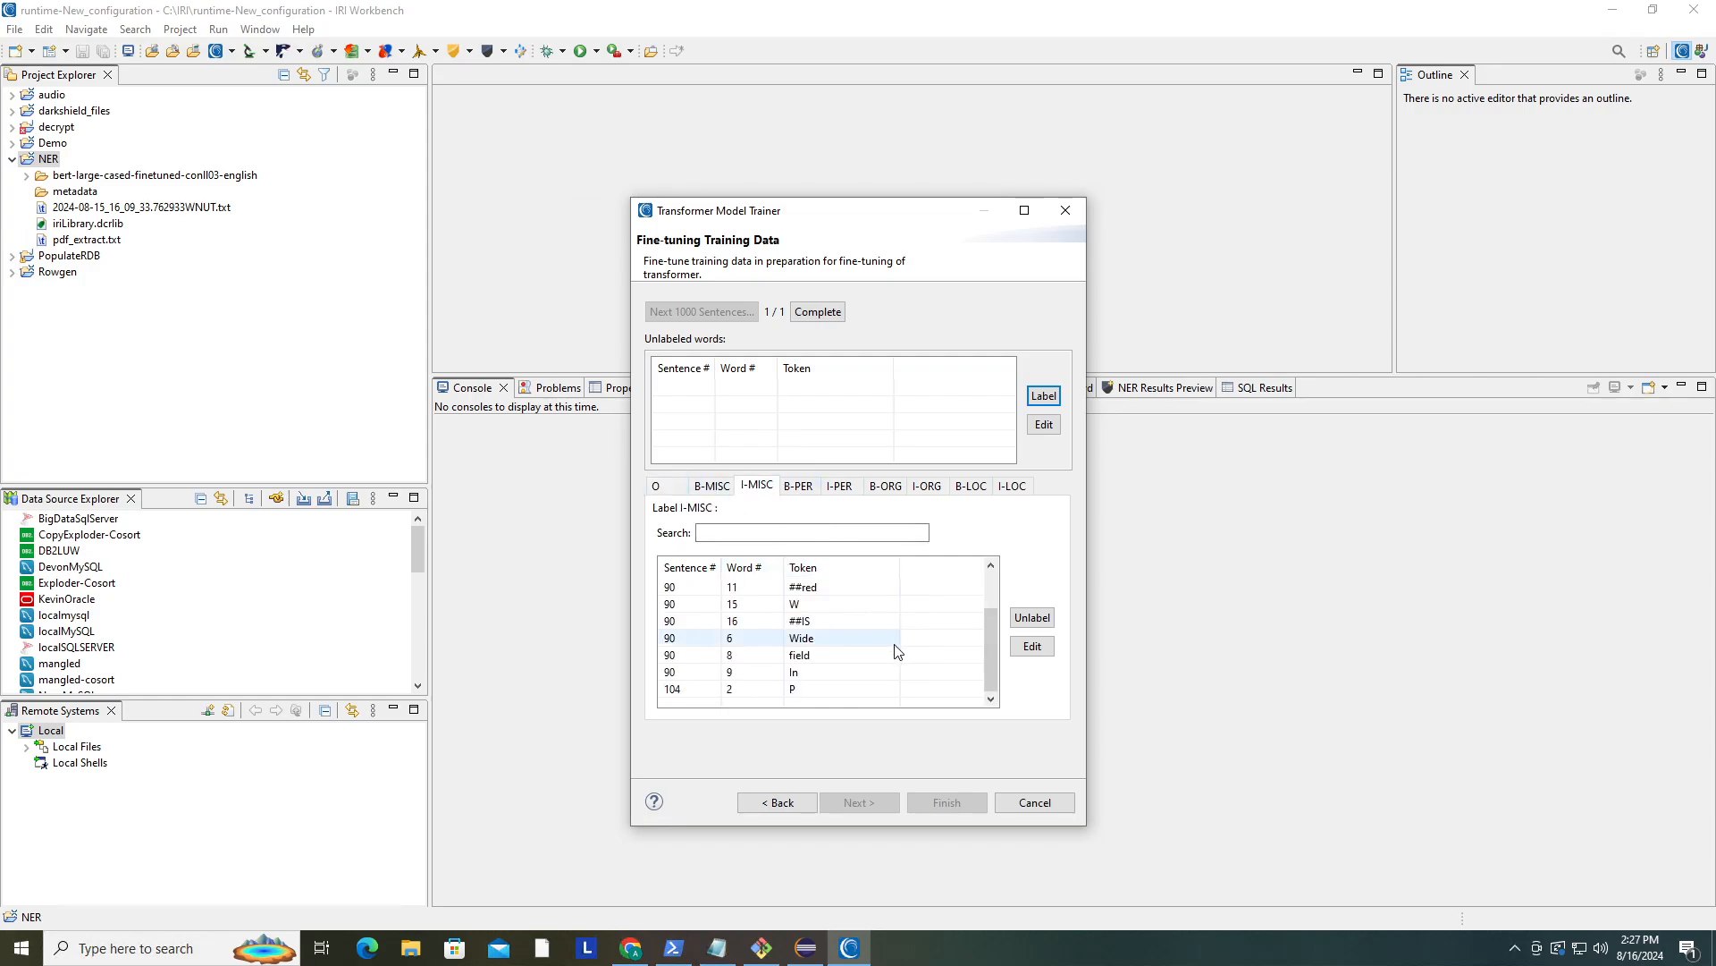
- Complete the labelling and finish the wizard, expanding the resulting finetune_model folder in the NER project
{"action": "left_click", "coordinate": [818, 313]}
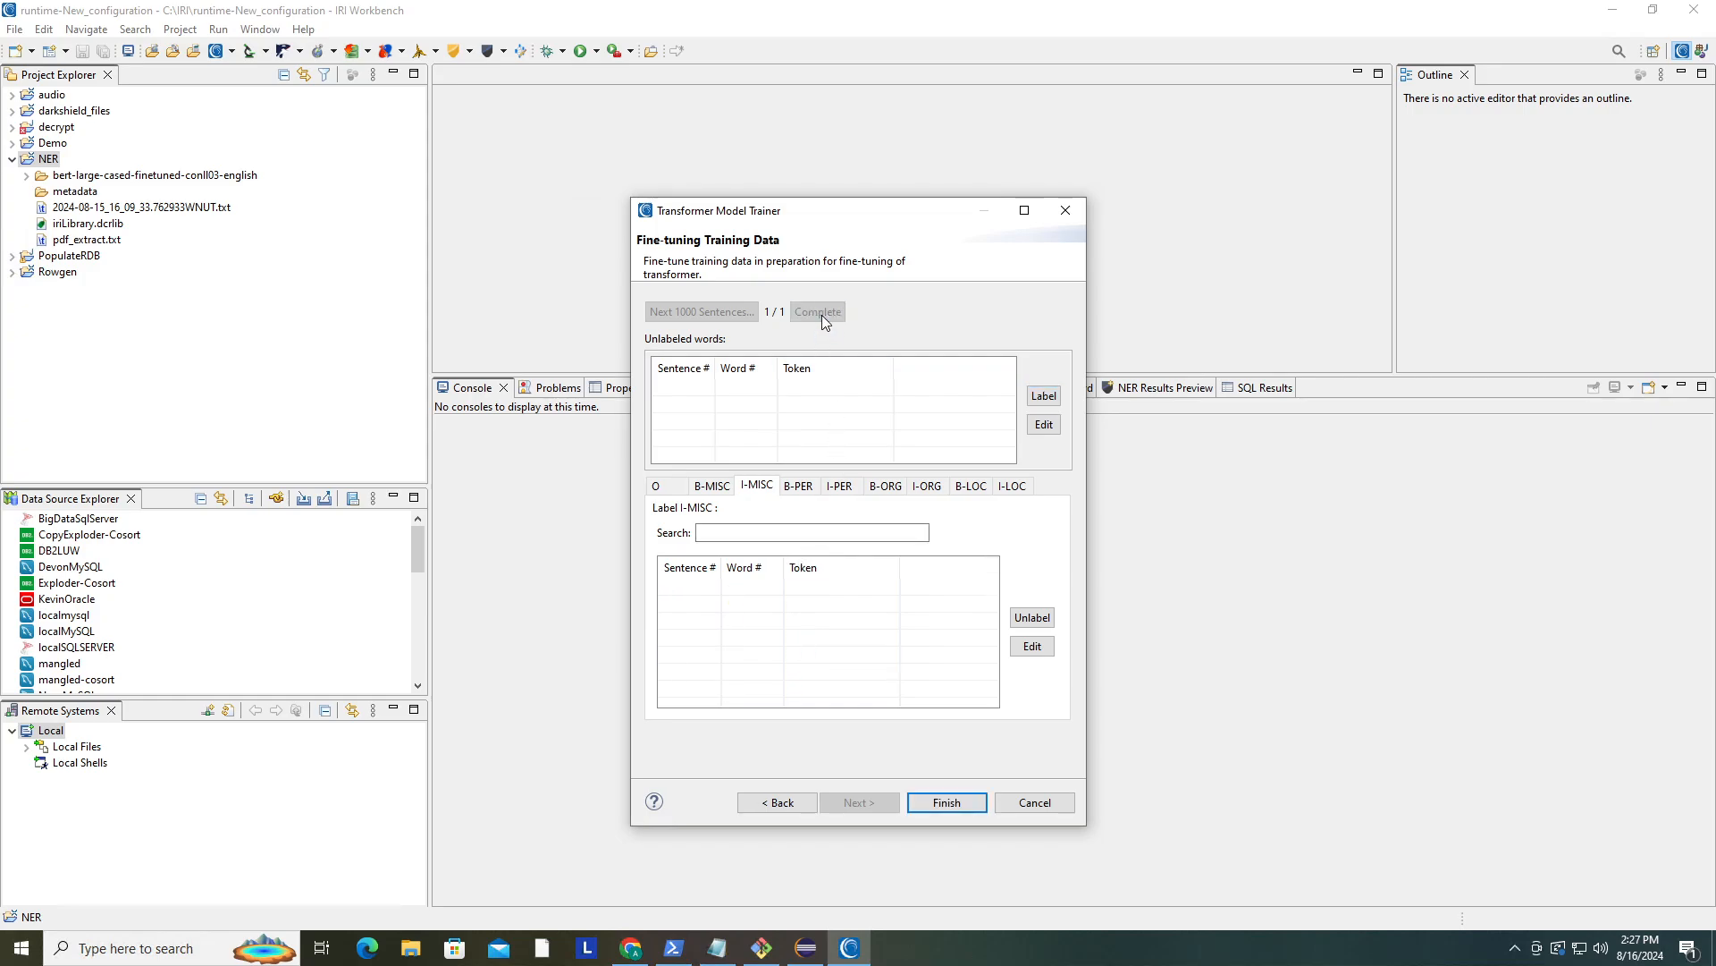
{"action": "left_click", "coordinate": [958, 803]}
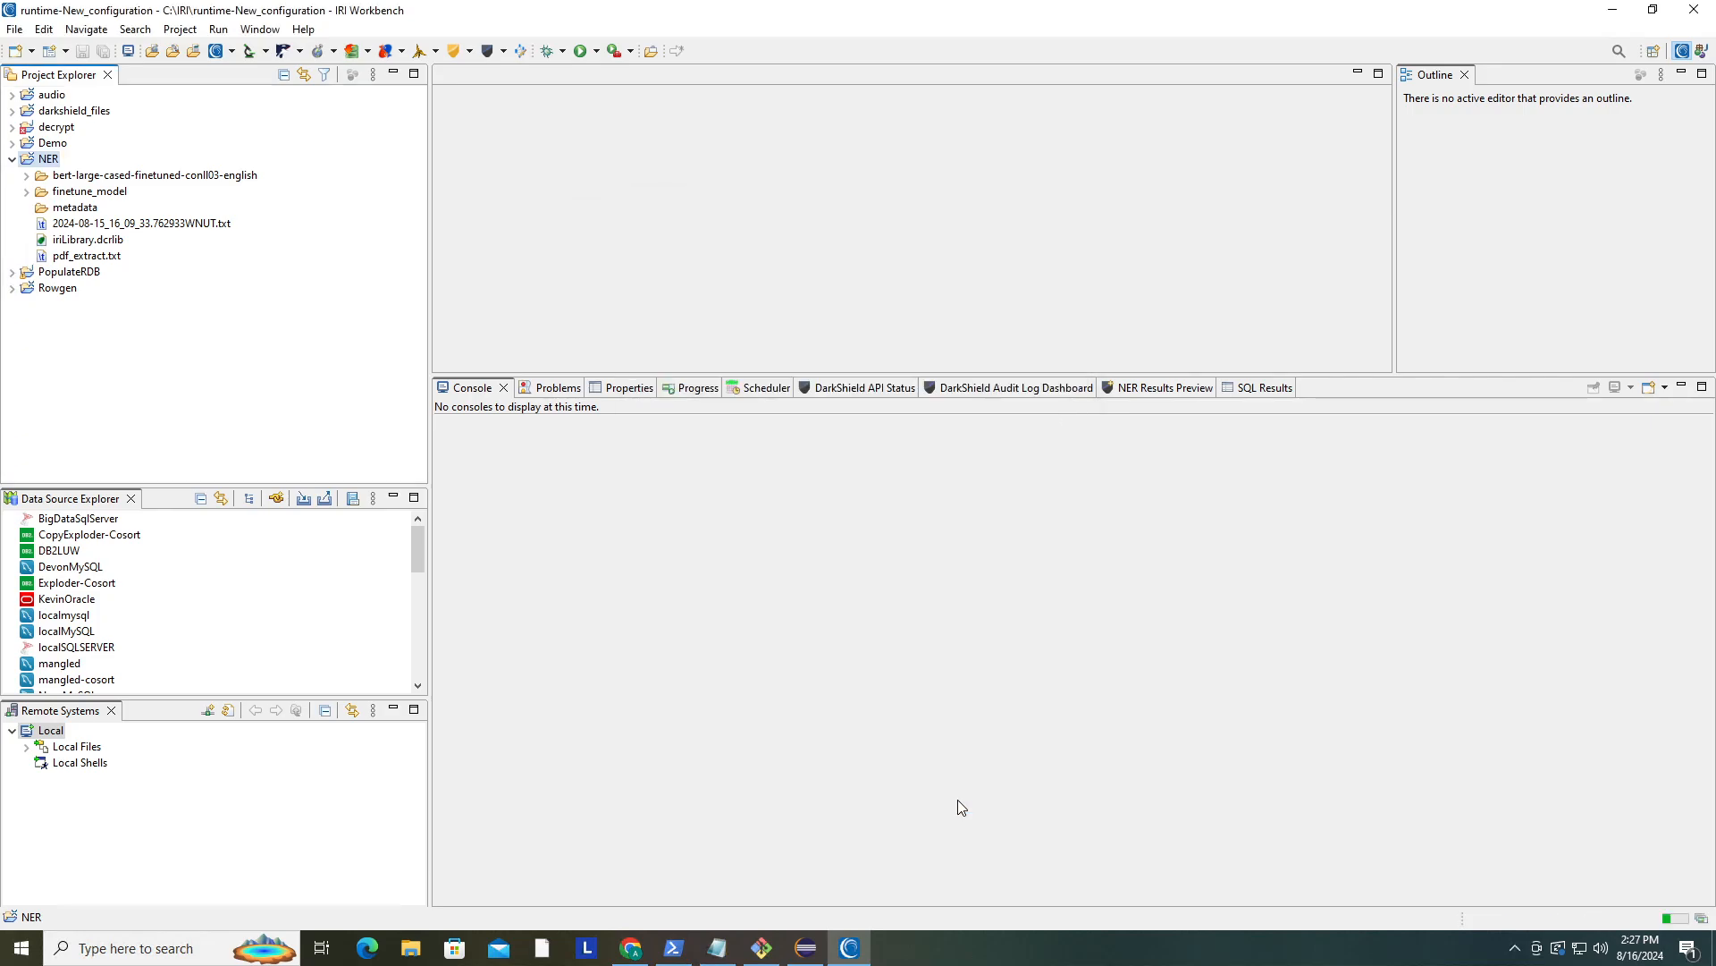
{"action": "left_click", "coordinate": [27, 191]}
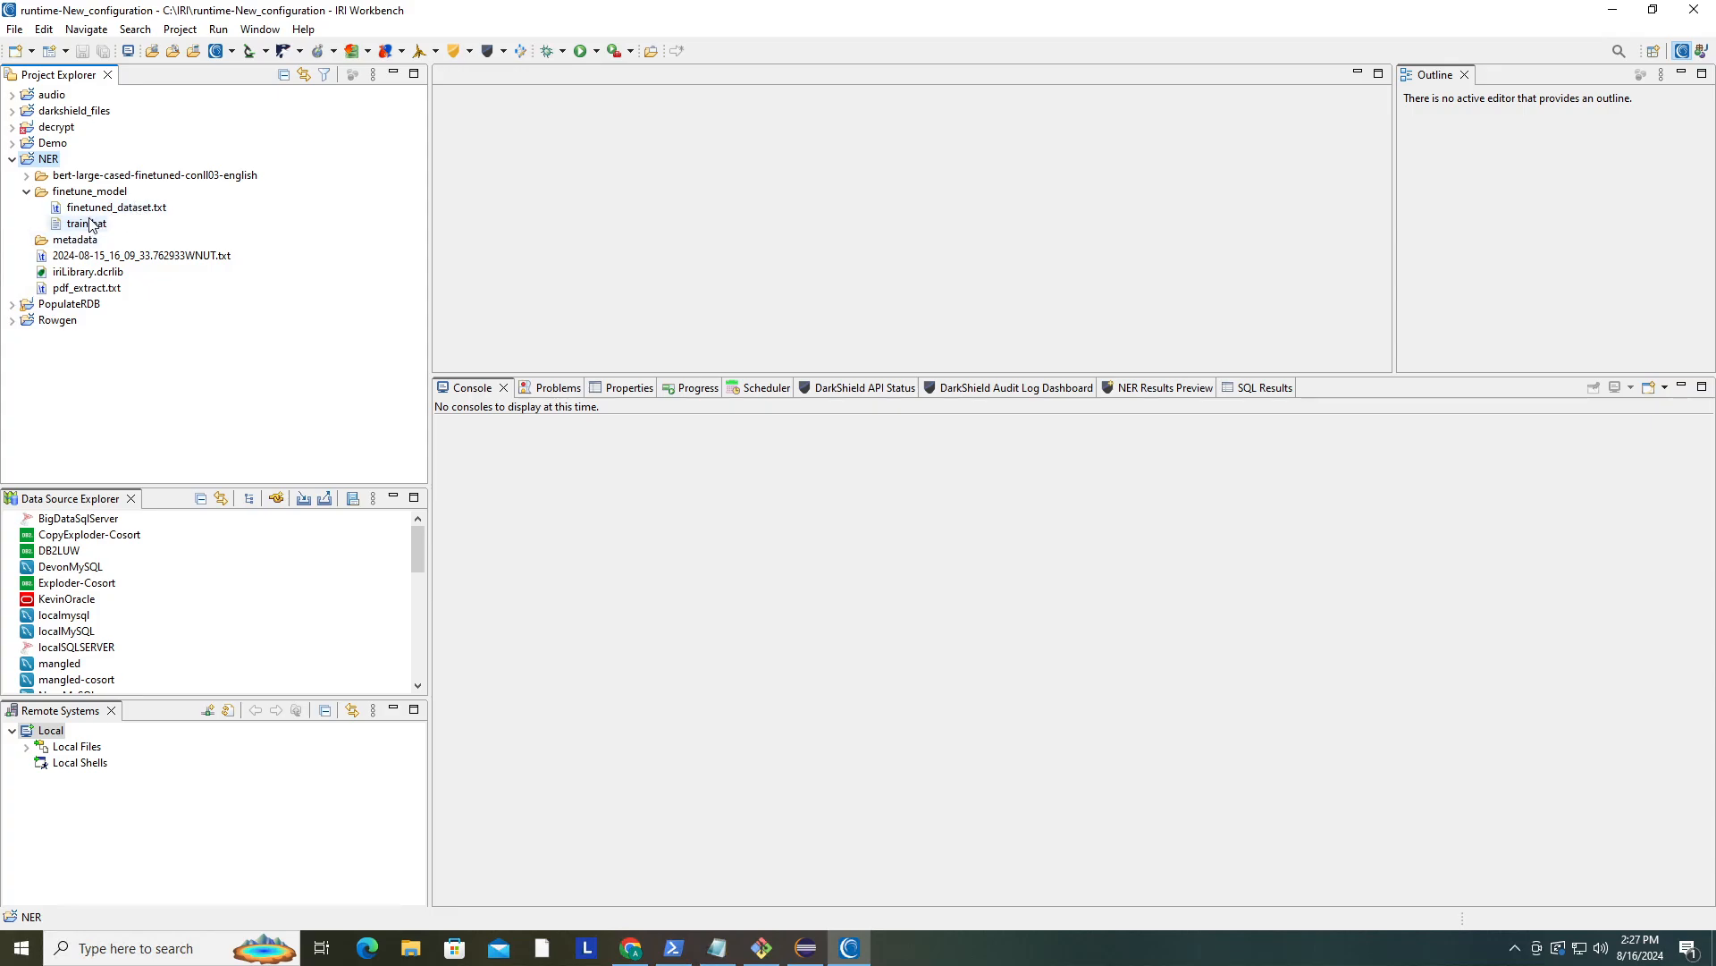
- Run the train.bat script in the finetune_model folder as a batch program to start fine-tuning
{"action": "left_click", "coordinate": [91, 224]}
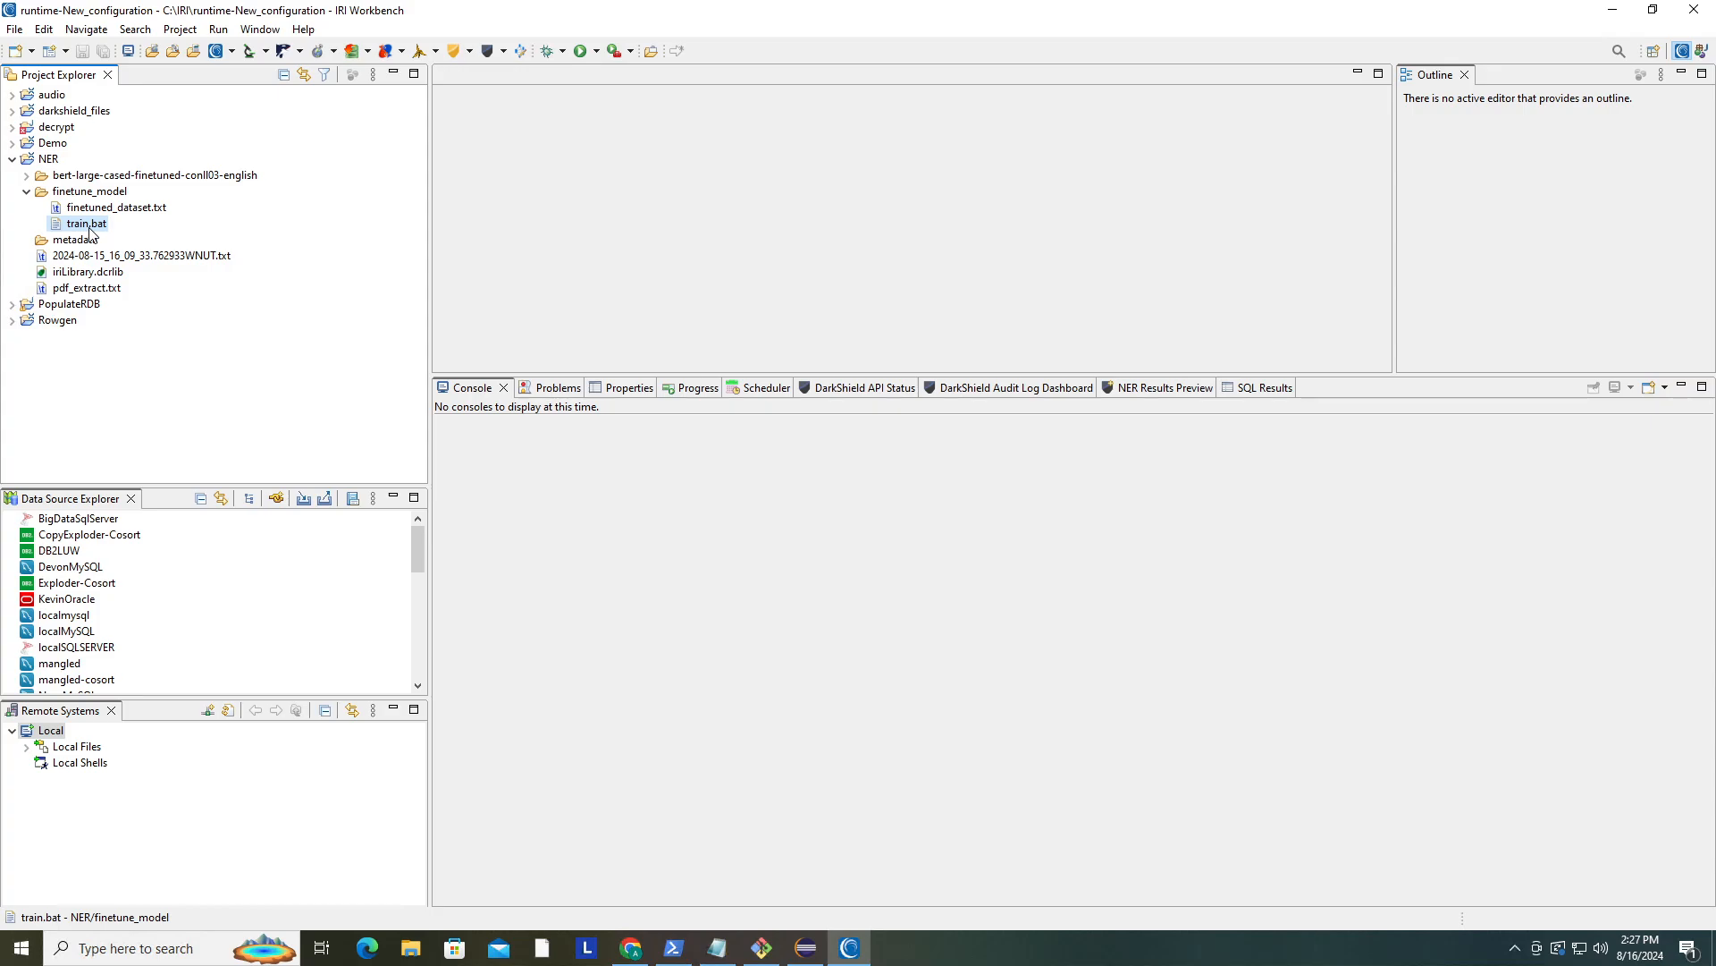
{"action": "right_click", "coordinate": [89, 229]}
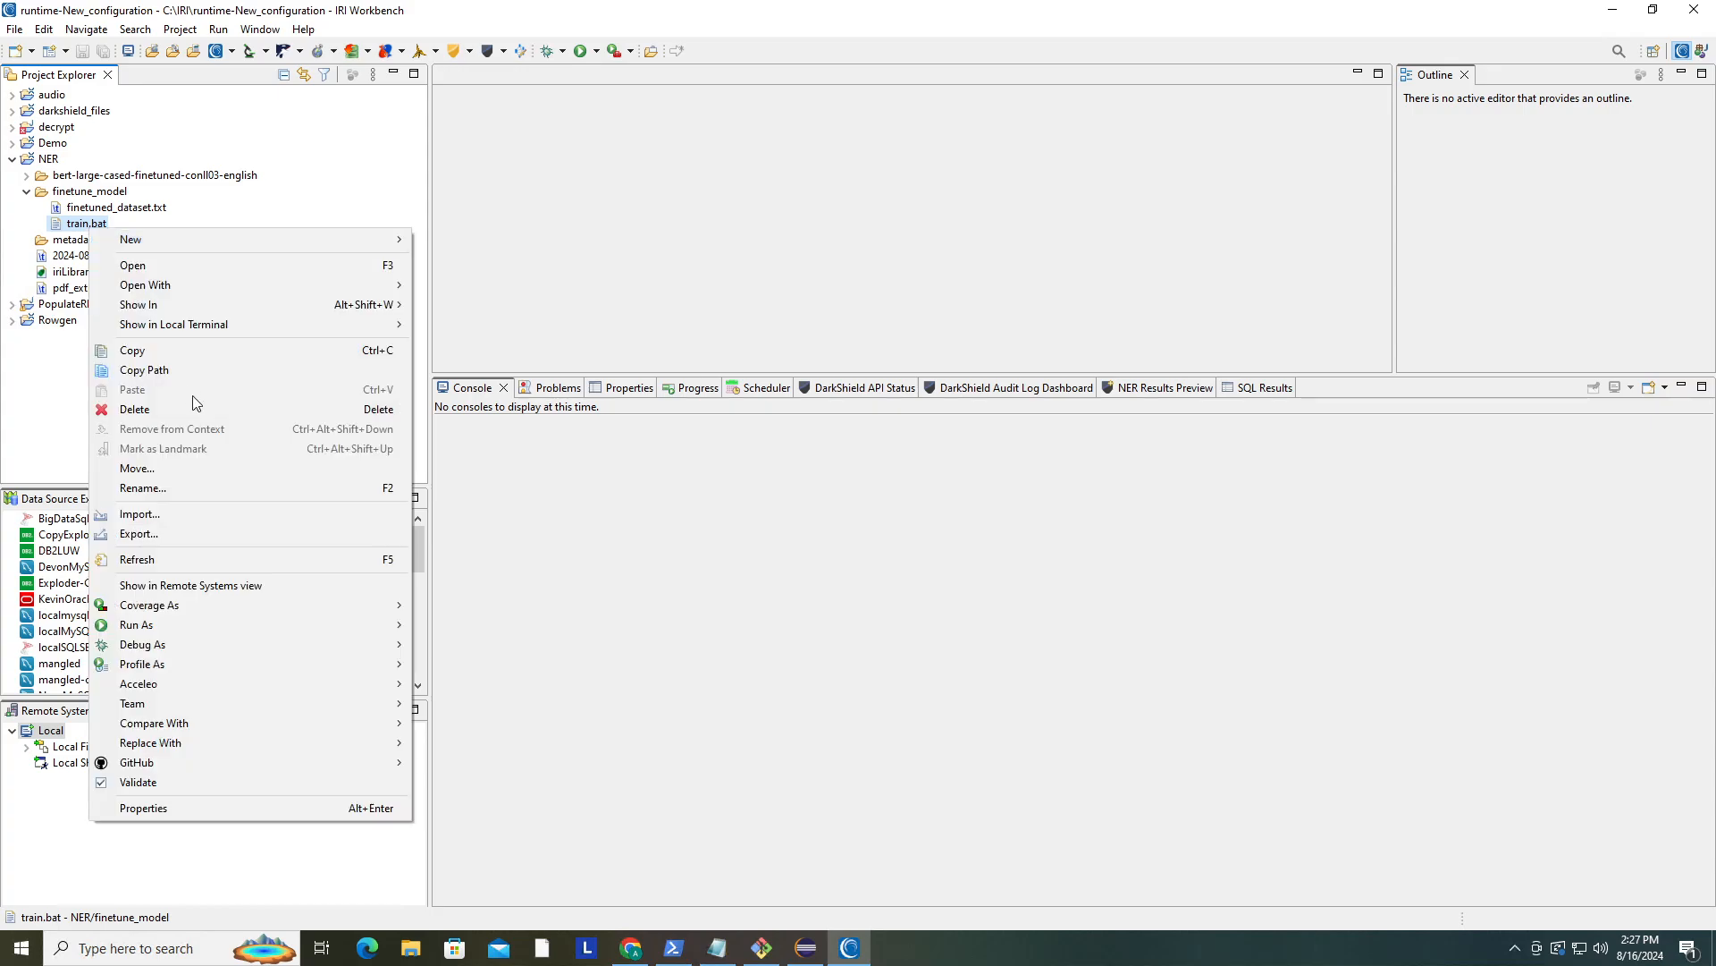
{"action": "mouse_move", "coordinate": [324, 624]}
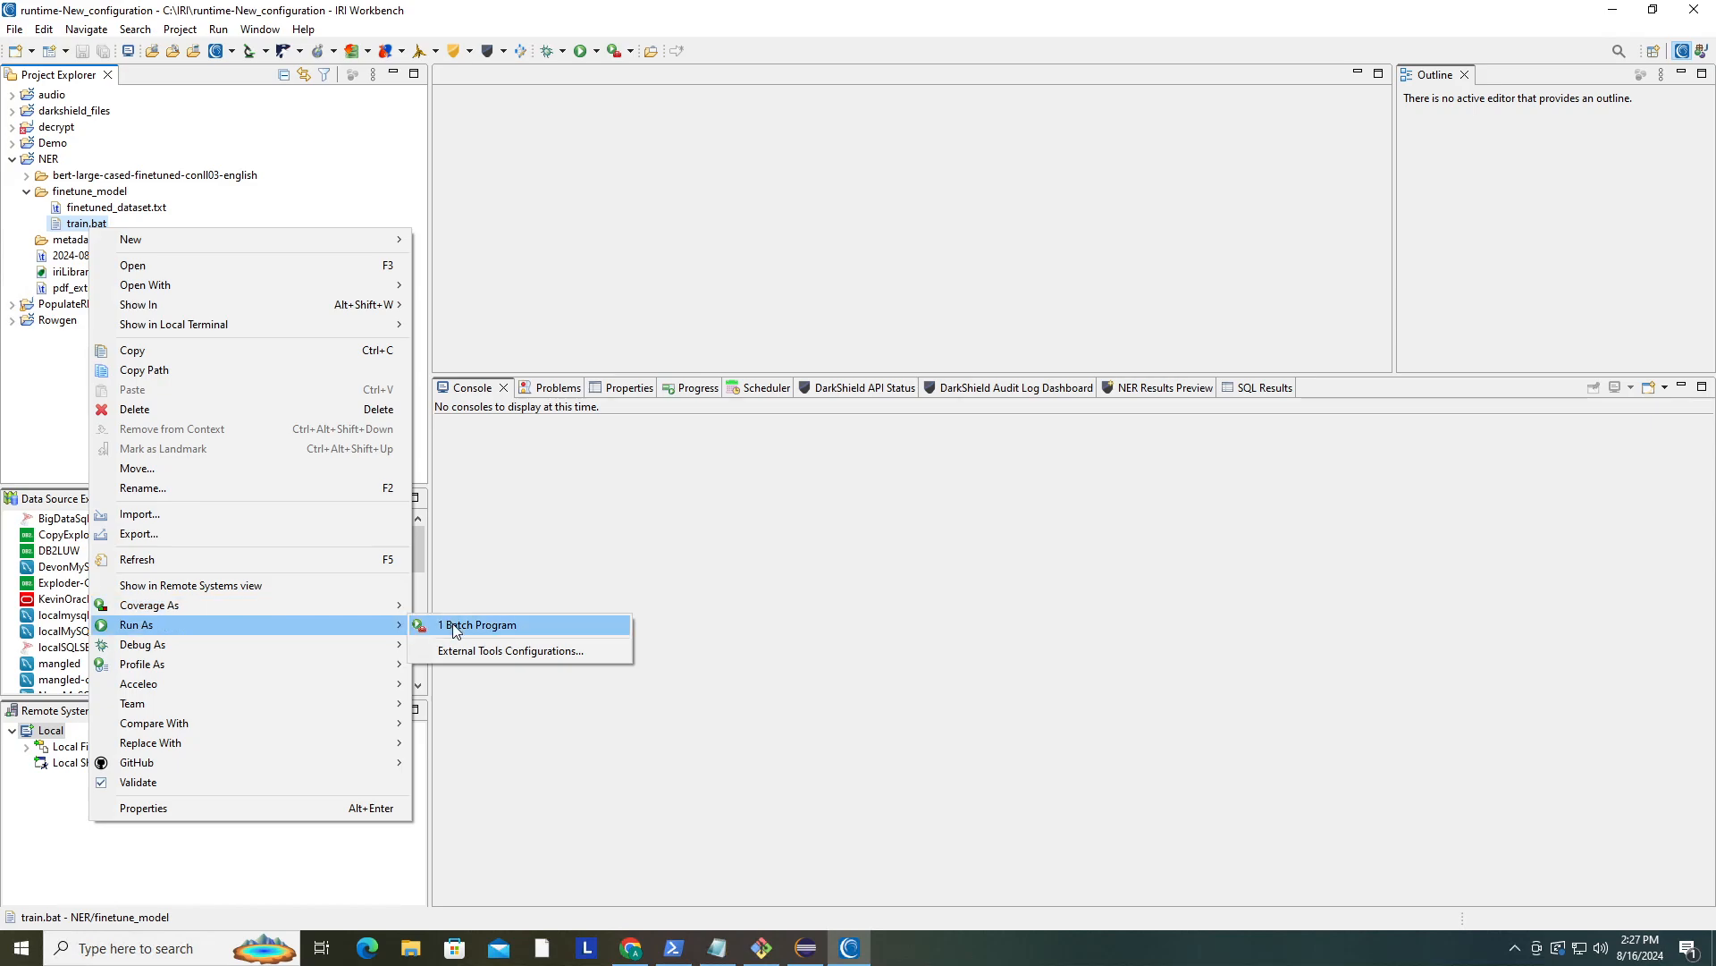
{"action": "left_click", "coordinate": [478, 624]}
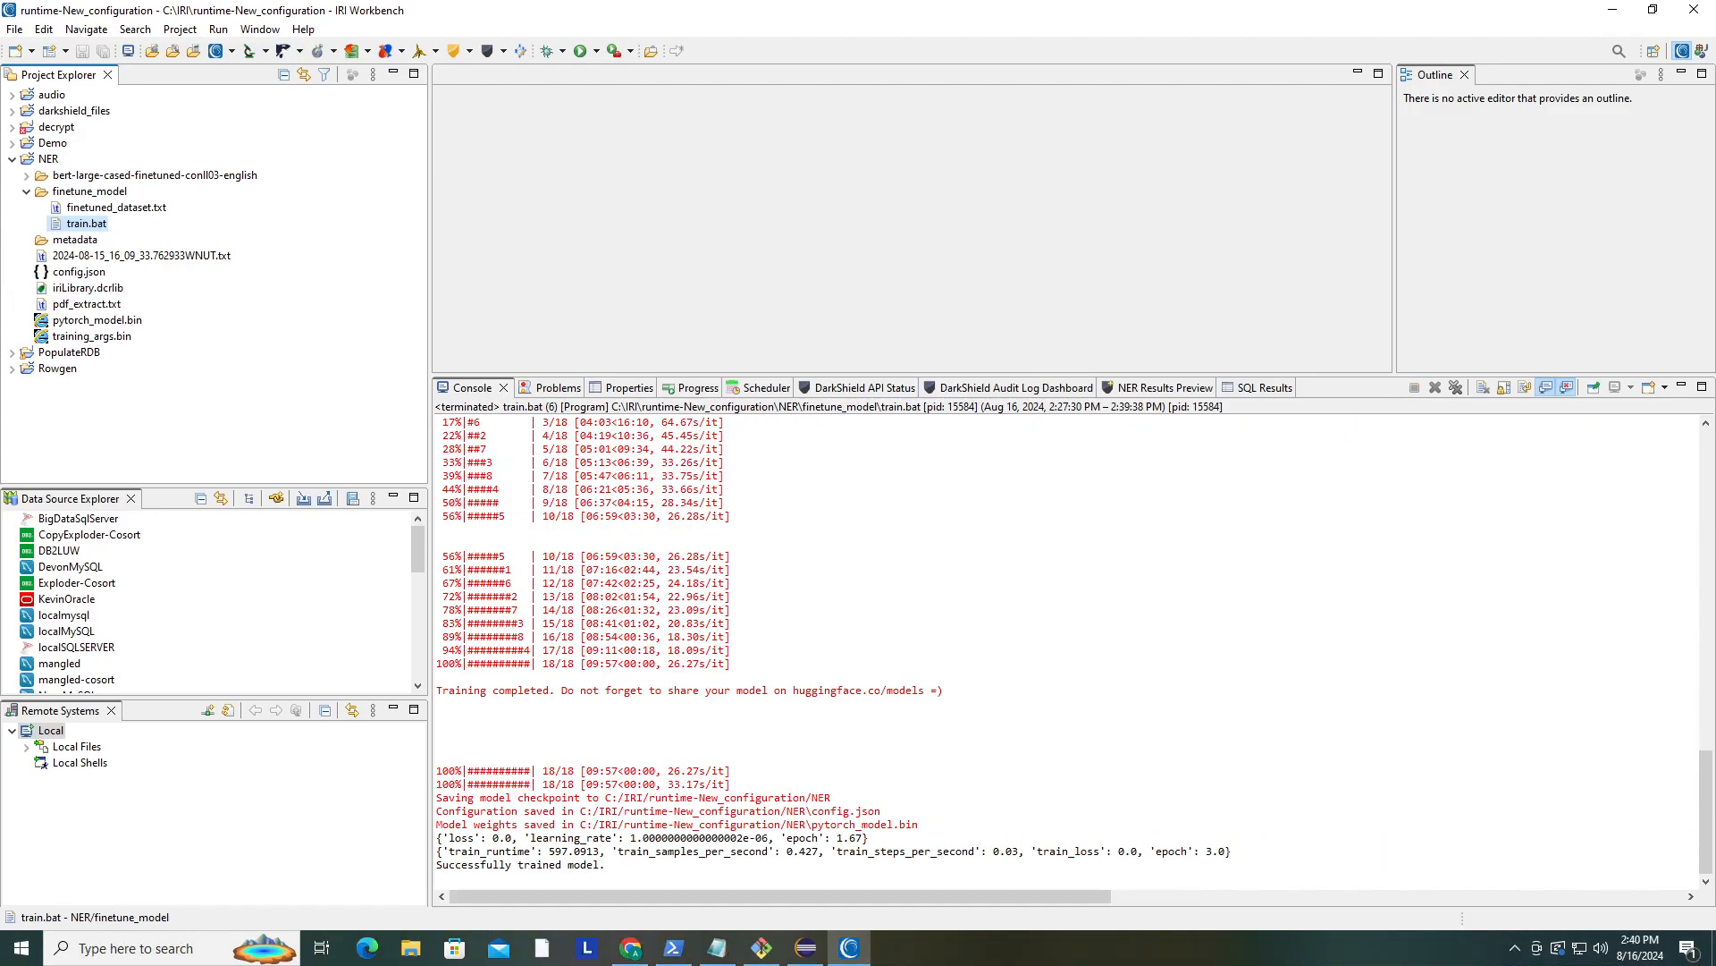
- Inspect the generated config.json, pytorch_model.bin and training_args.bin files in the NER project
{"action": "left_click", "coordinate": [620, 870]}
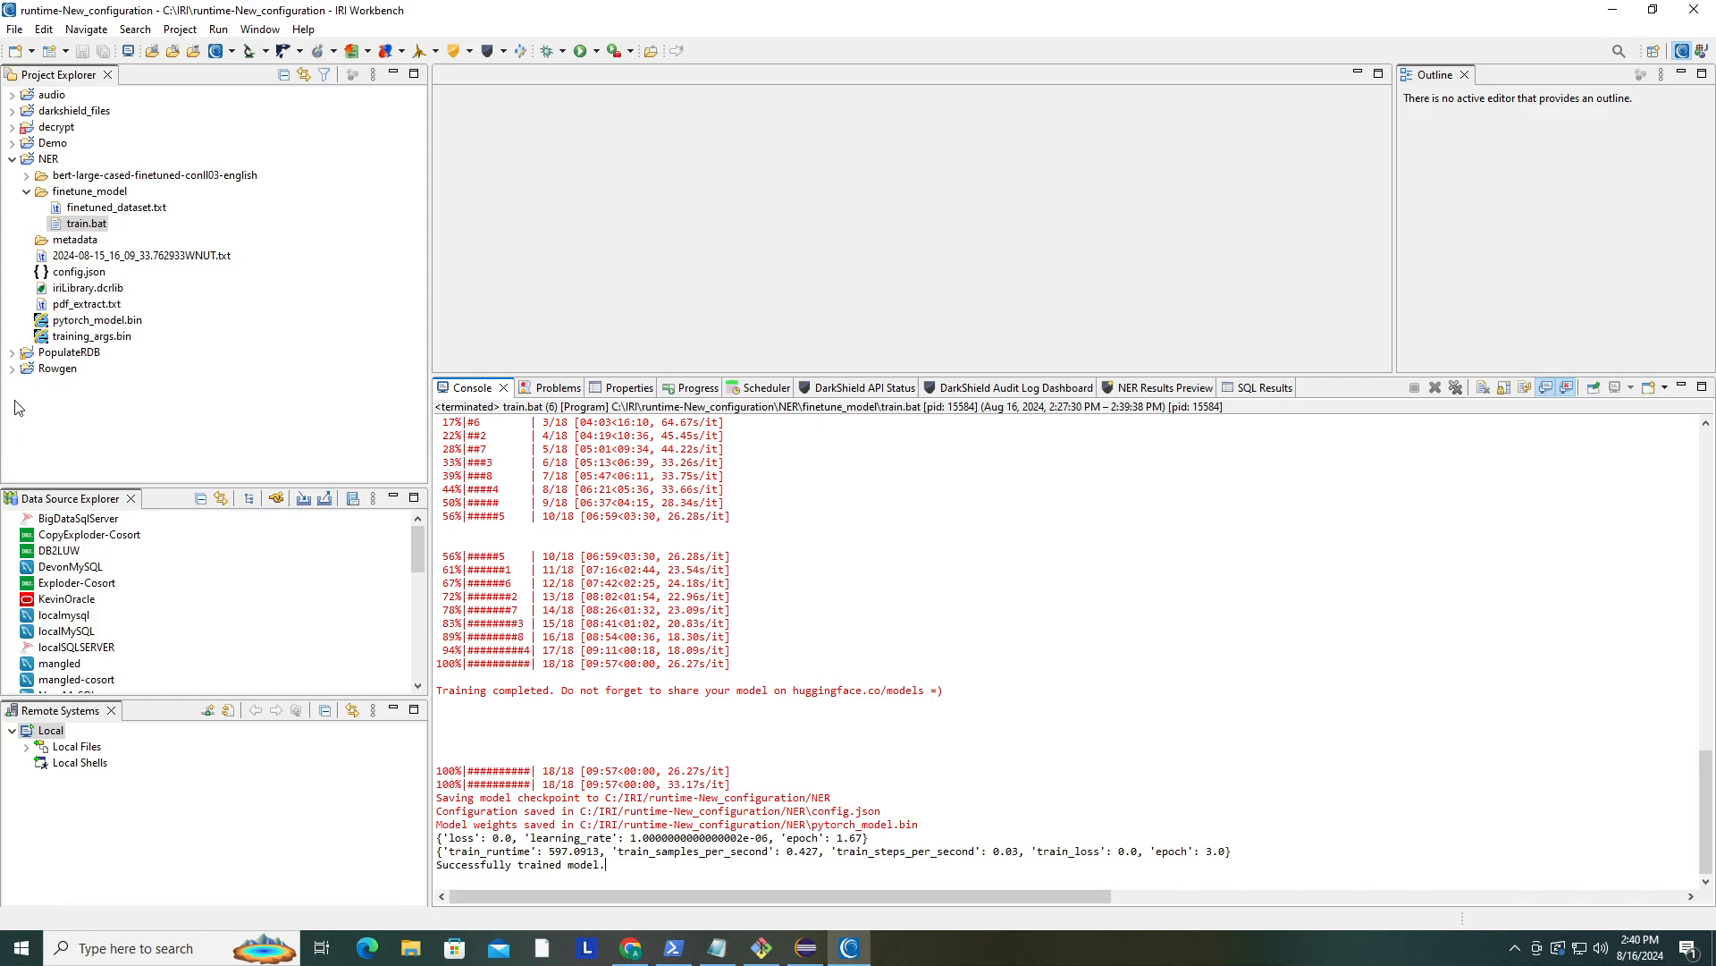
{"action": "left_click", "coordinate": [77, 337]}
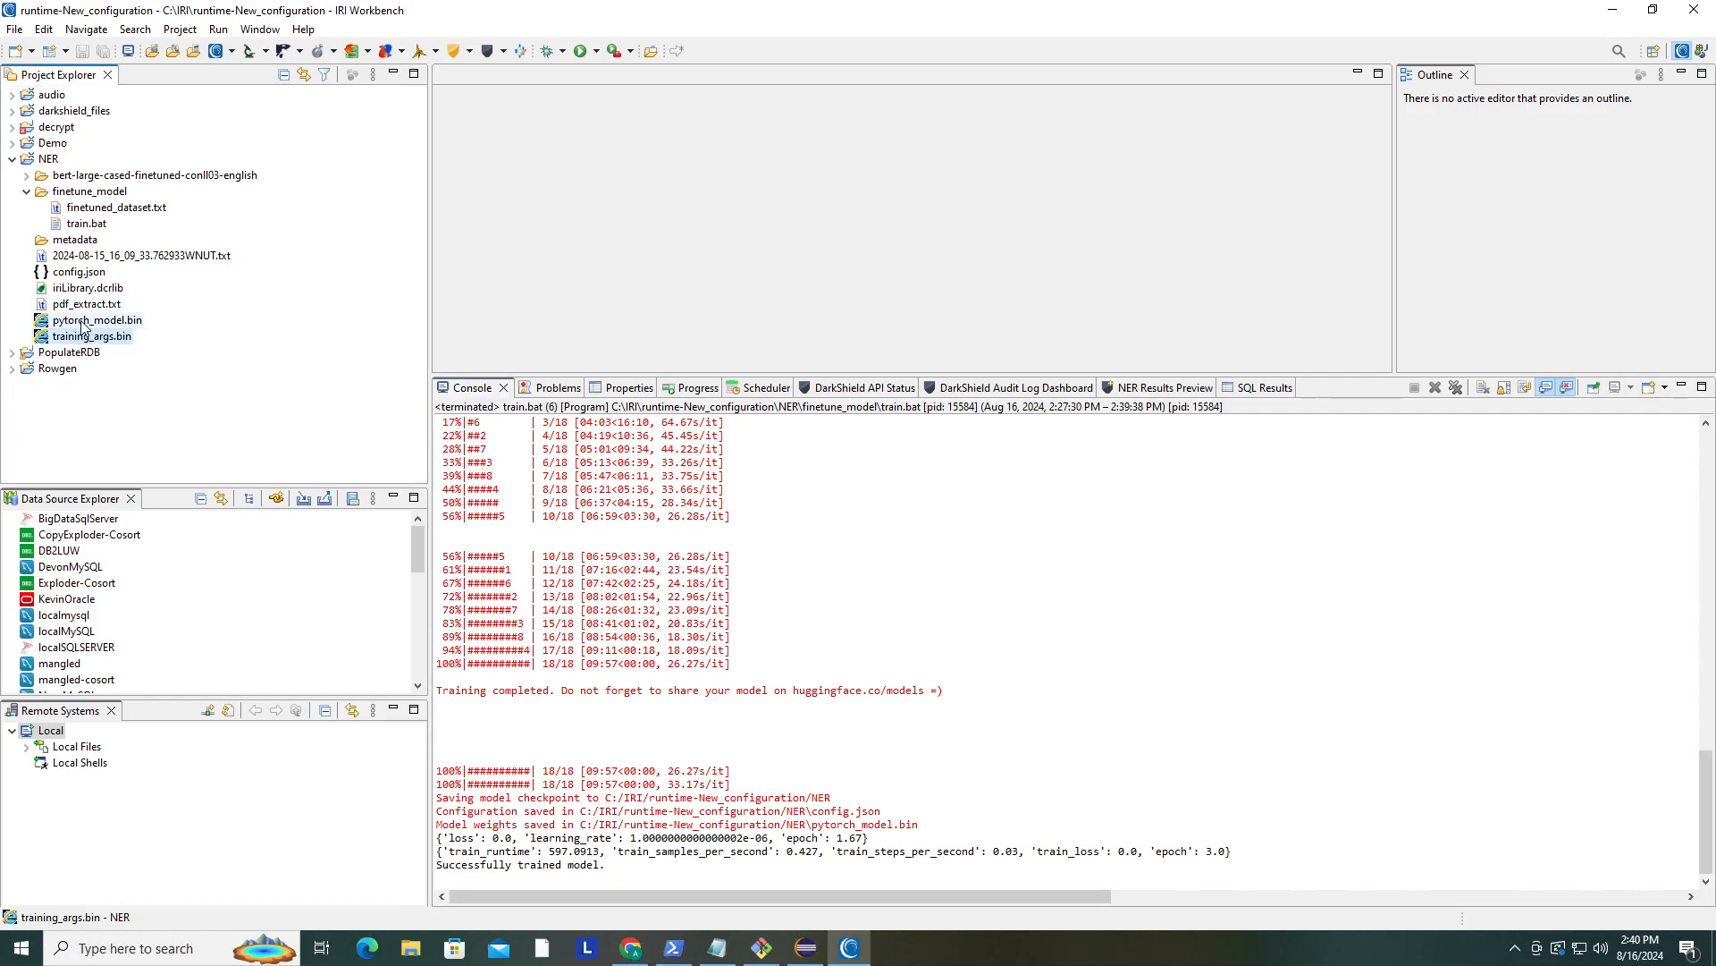
{"action": "left_click", "coordinate": [78, 320]}
{"action": "left_click", "coordinate": [79, 272]}
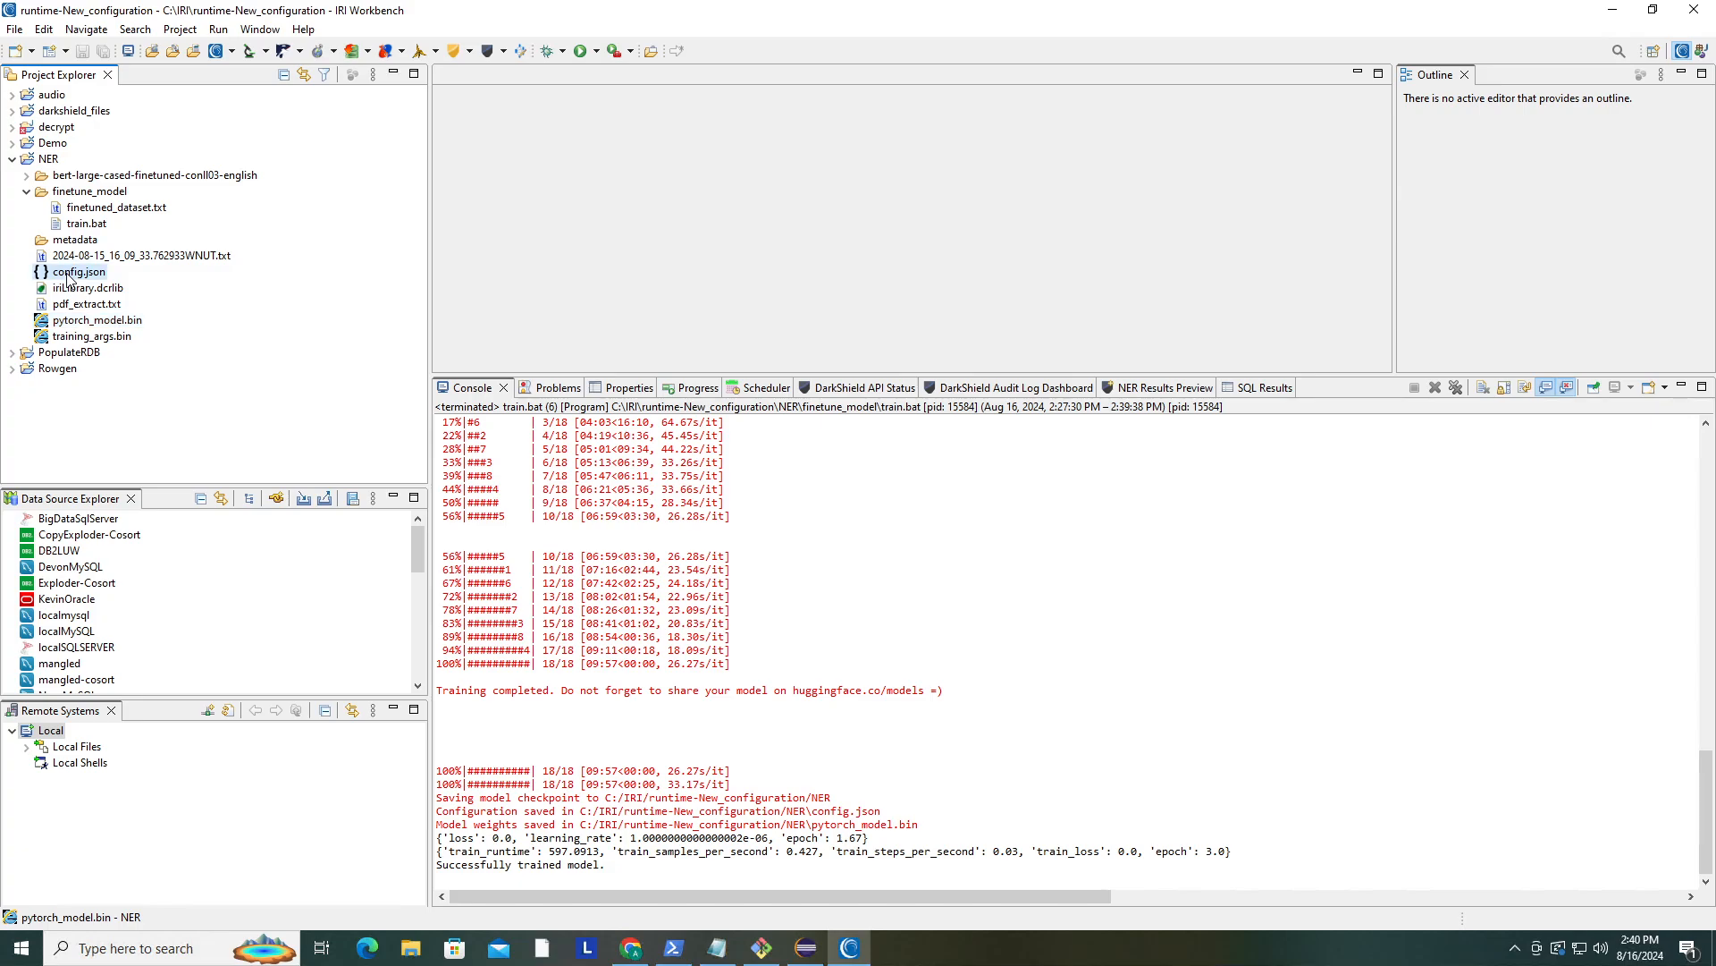
{"action": "left_click", "coordinate": [105, 321]}
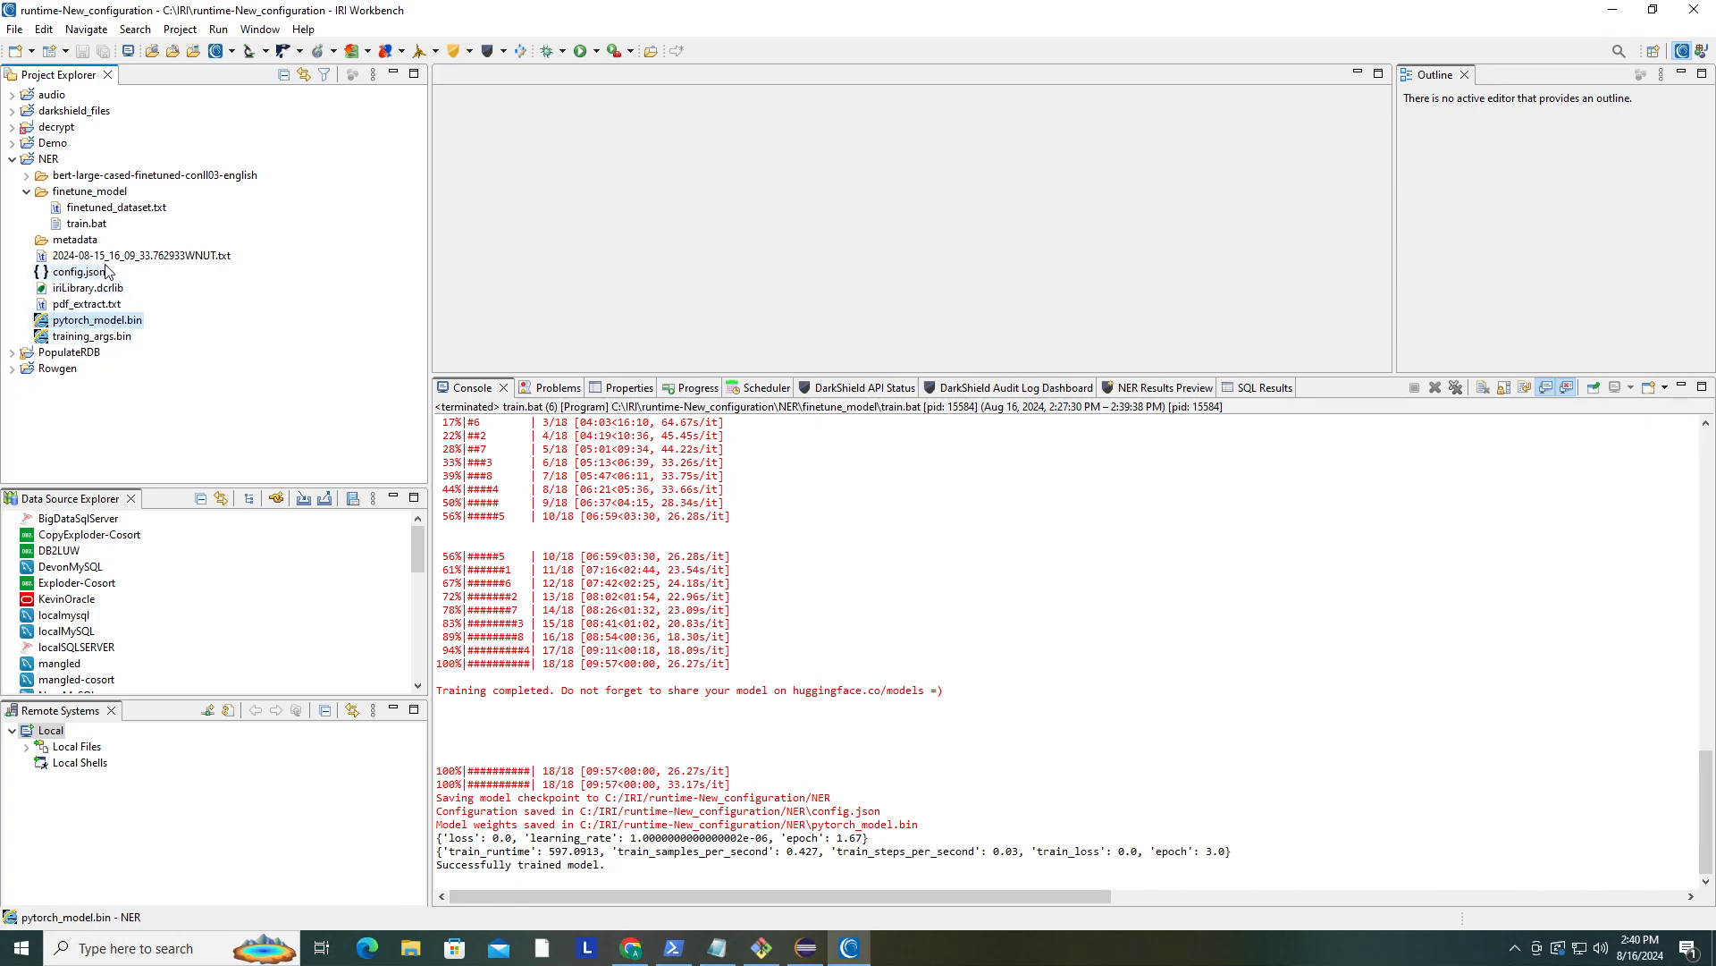
{"action": "left_click", "coordinate": [26, 192]}
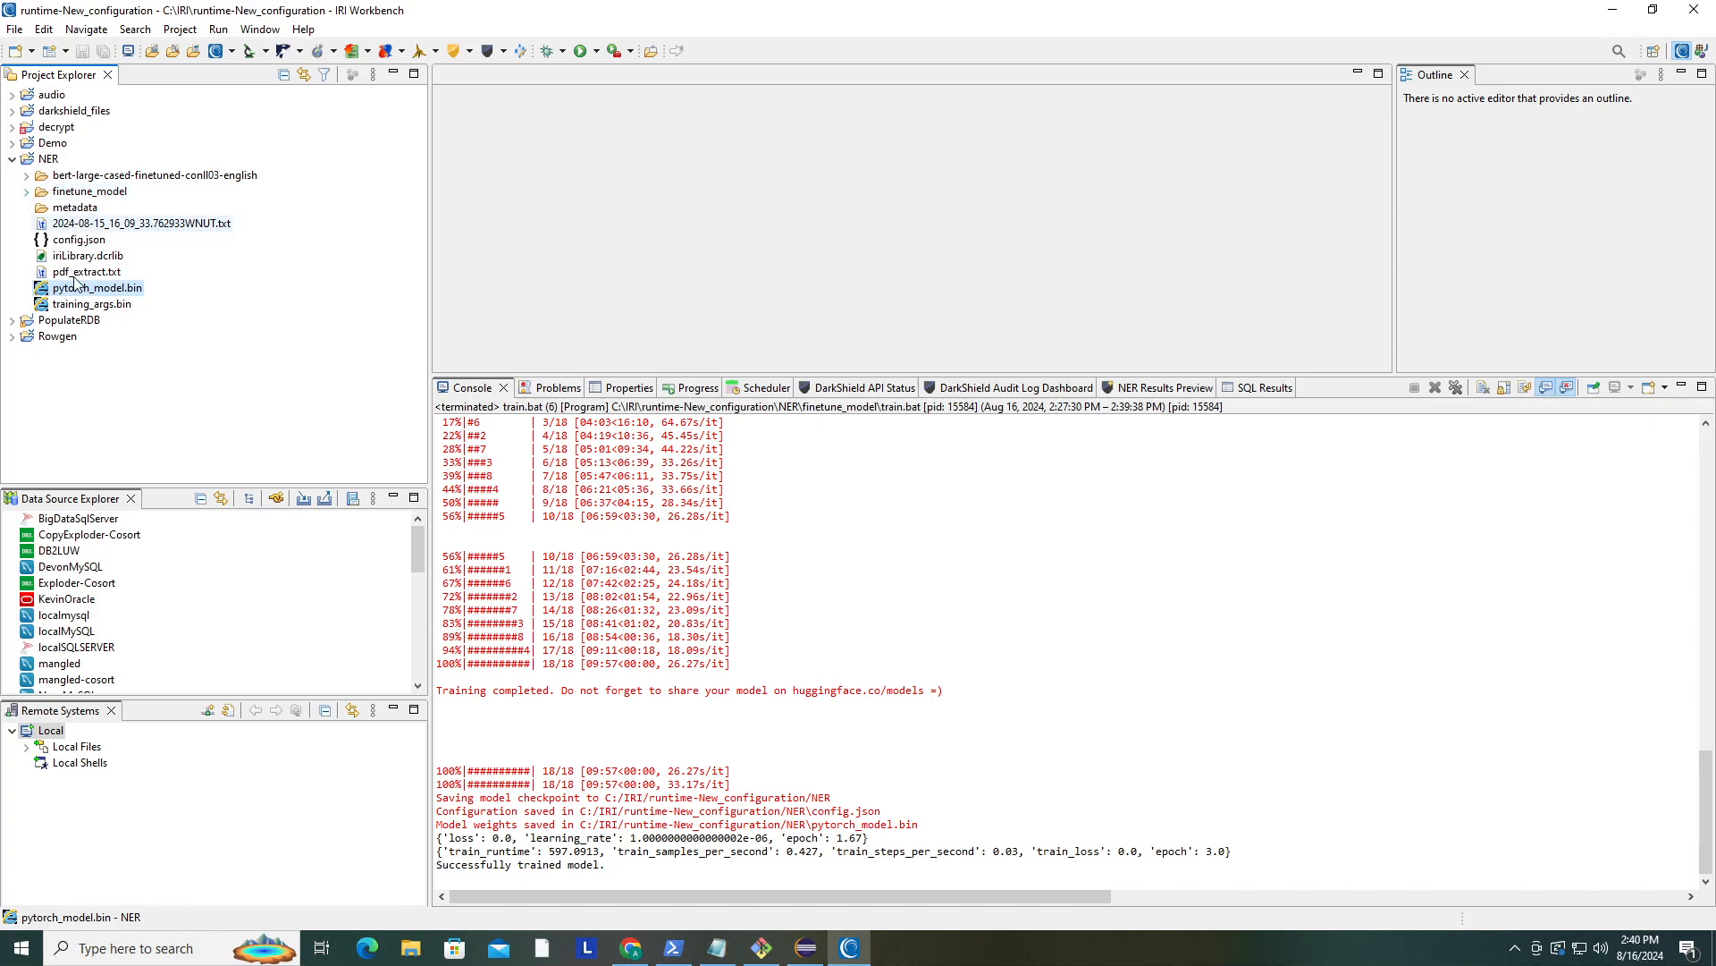
- Create a new folder named model in the NER project
{"action": "right_click", "coordinate": [42, 161]}
{"action": "mouse_move", "coordinate": [206, 168]}
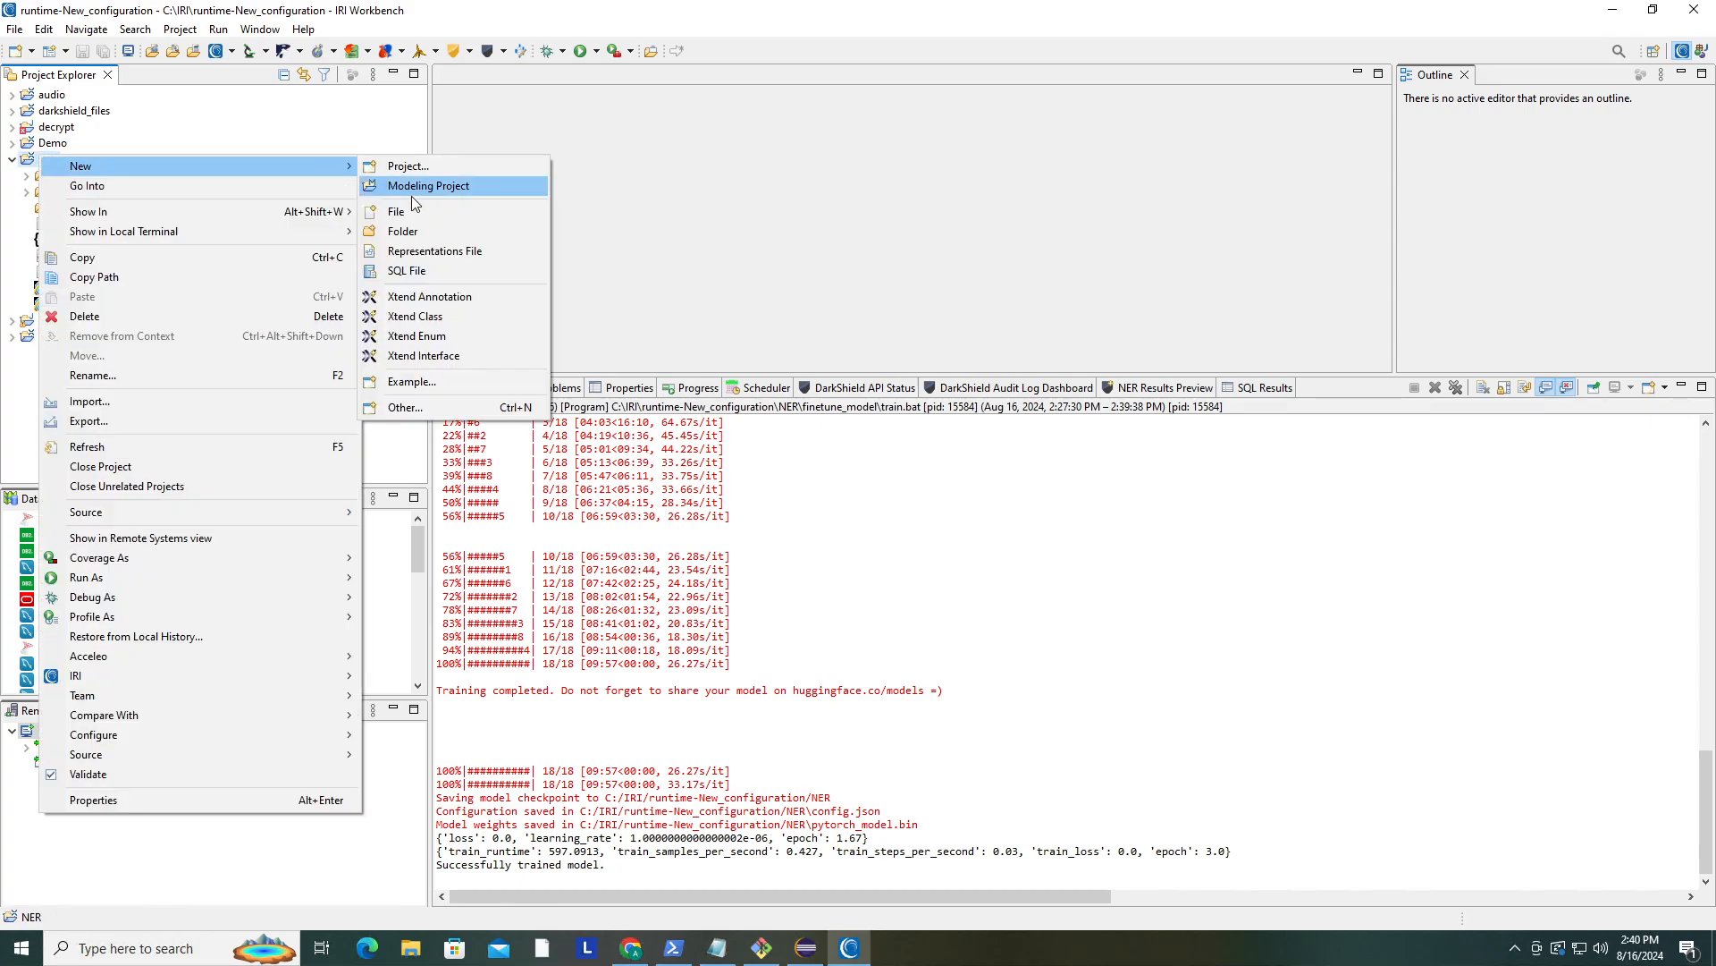
{"action": "left_click", "coordinate": [438, 232]}
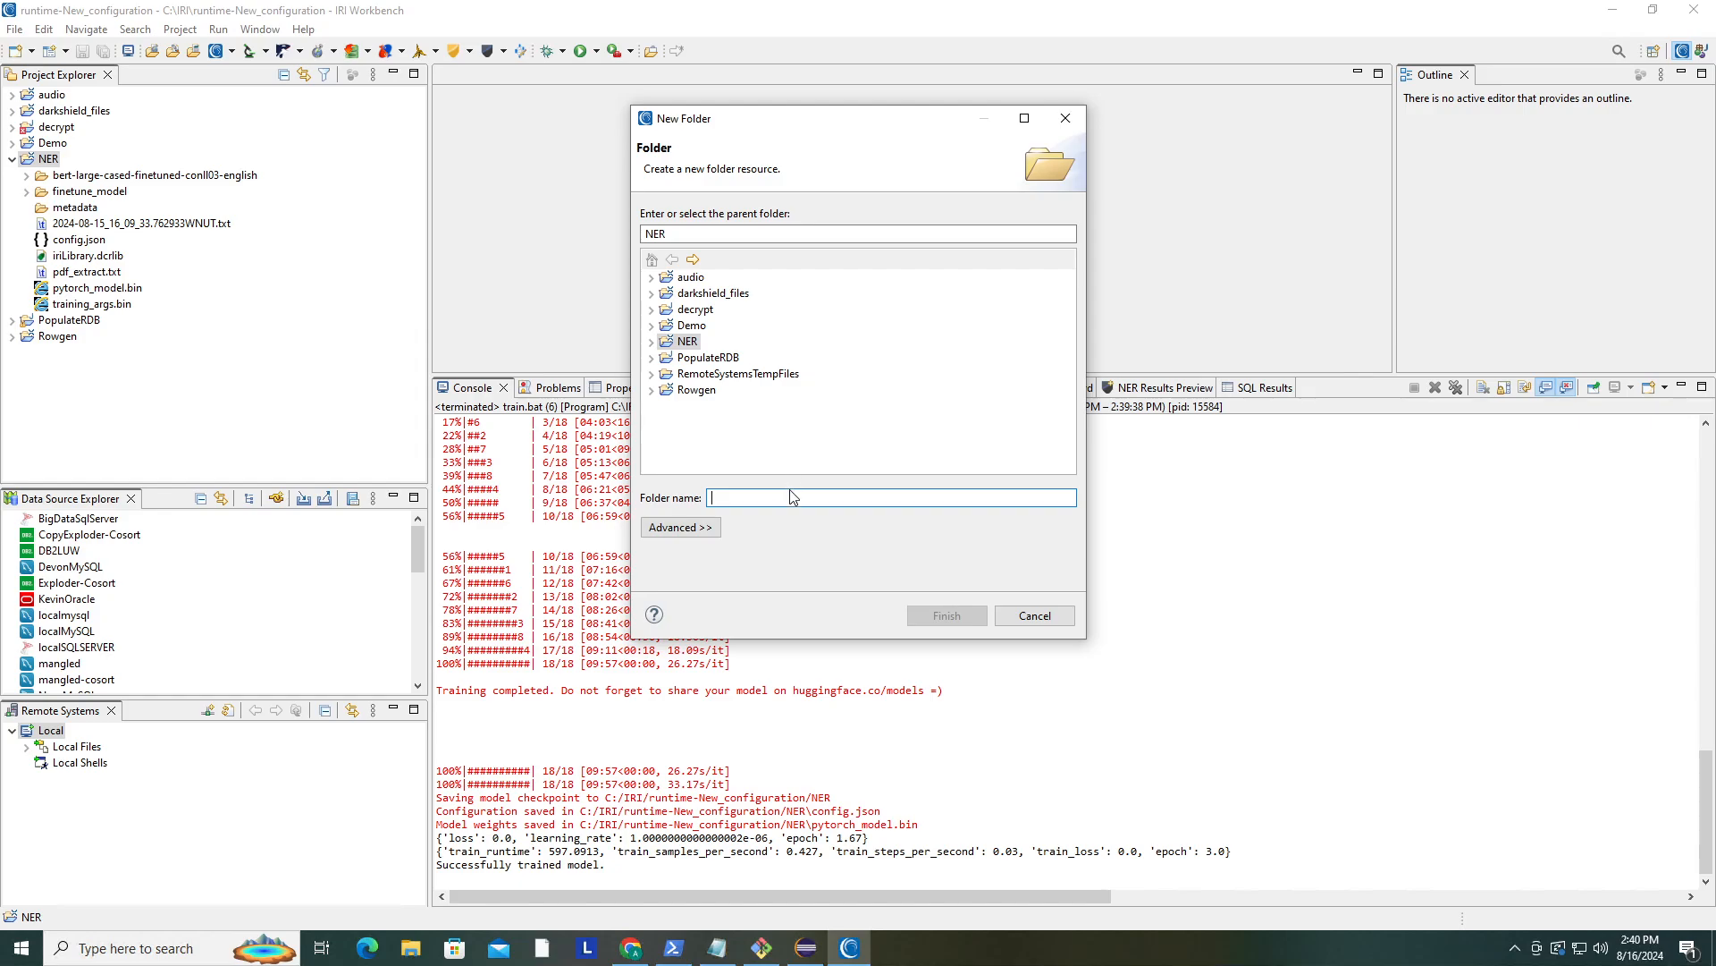
{"action": "type", "text": "model"}
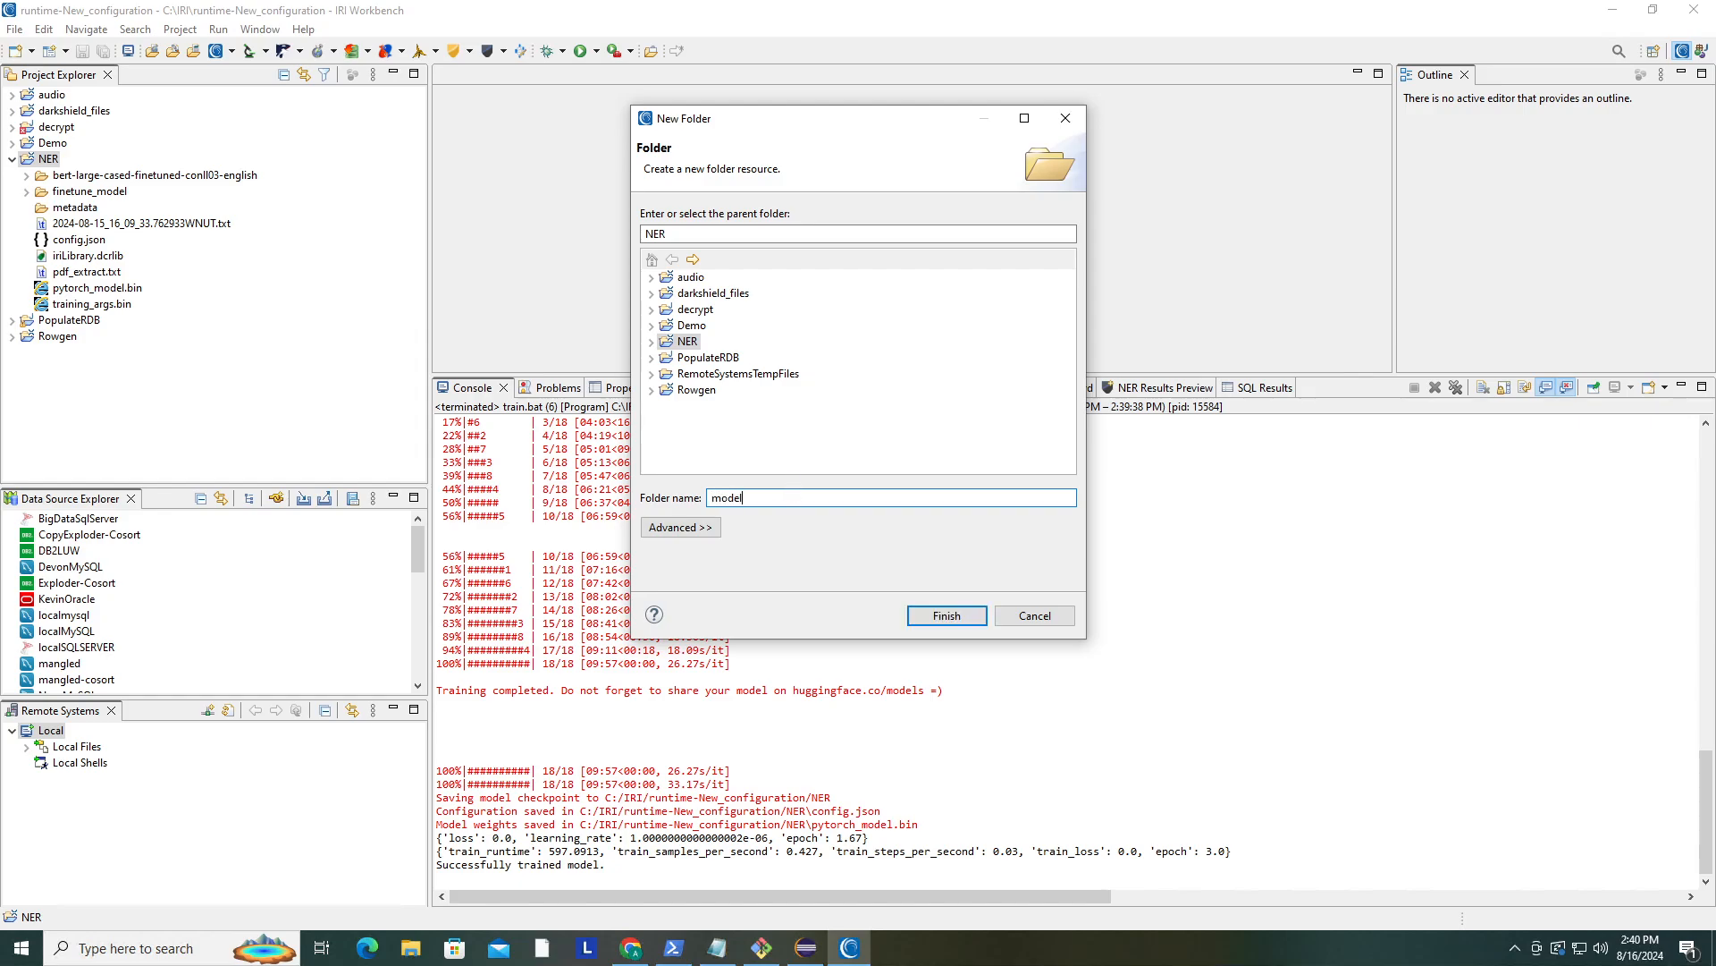
{"action": "key", "text": "Return"}
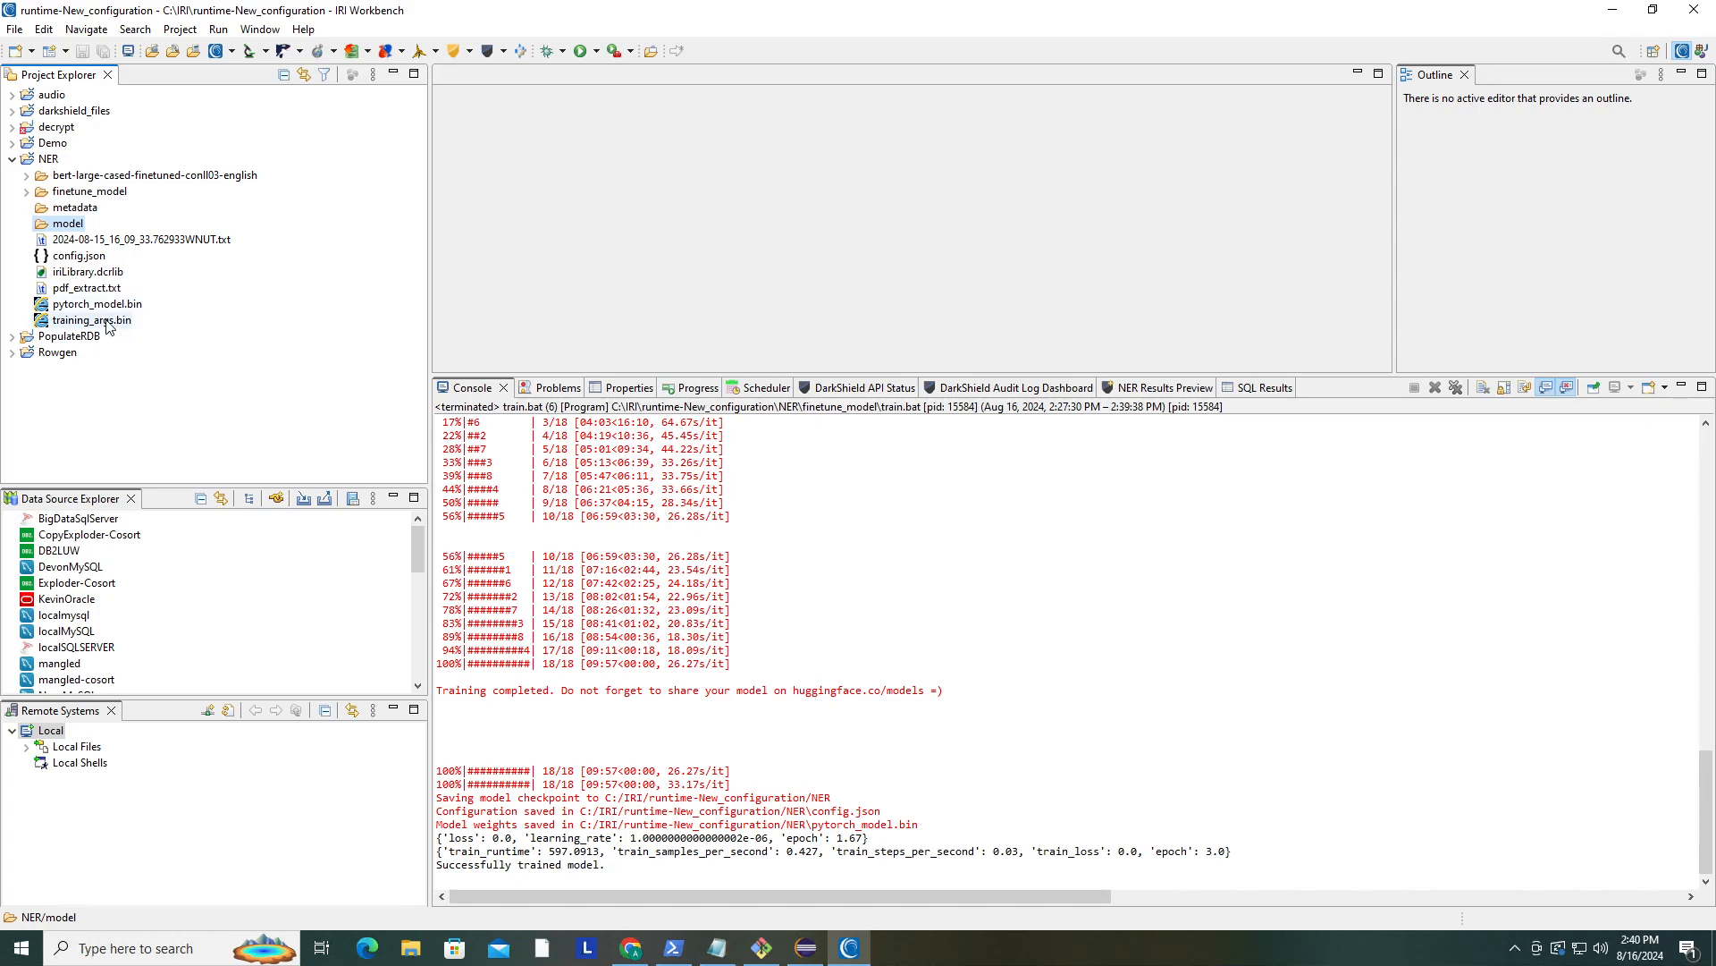
- Move config.json, pytorch_model.bin and training_args.bin into the model folder
{"action": "left_click_drag", "start_coordinate": [107, 320], "coordinate": [83, 224]}
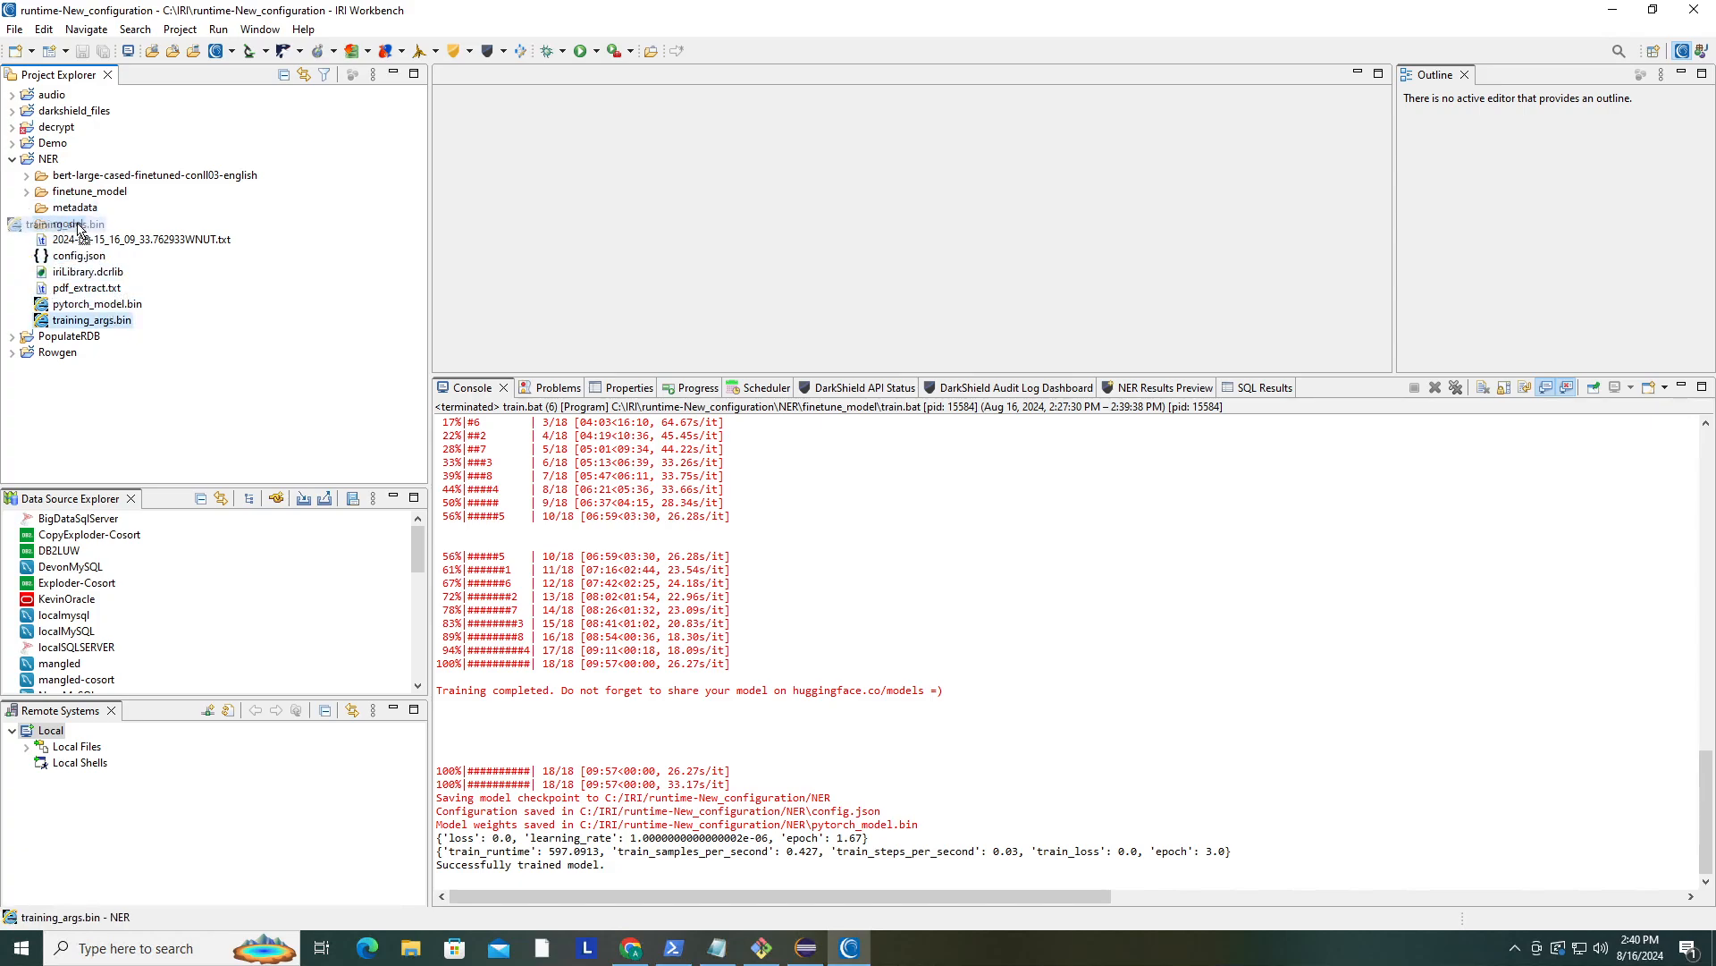
{"action": "left_click_drag", "start_coordinate": [101, 302], "coordinate": [30, 231]}
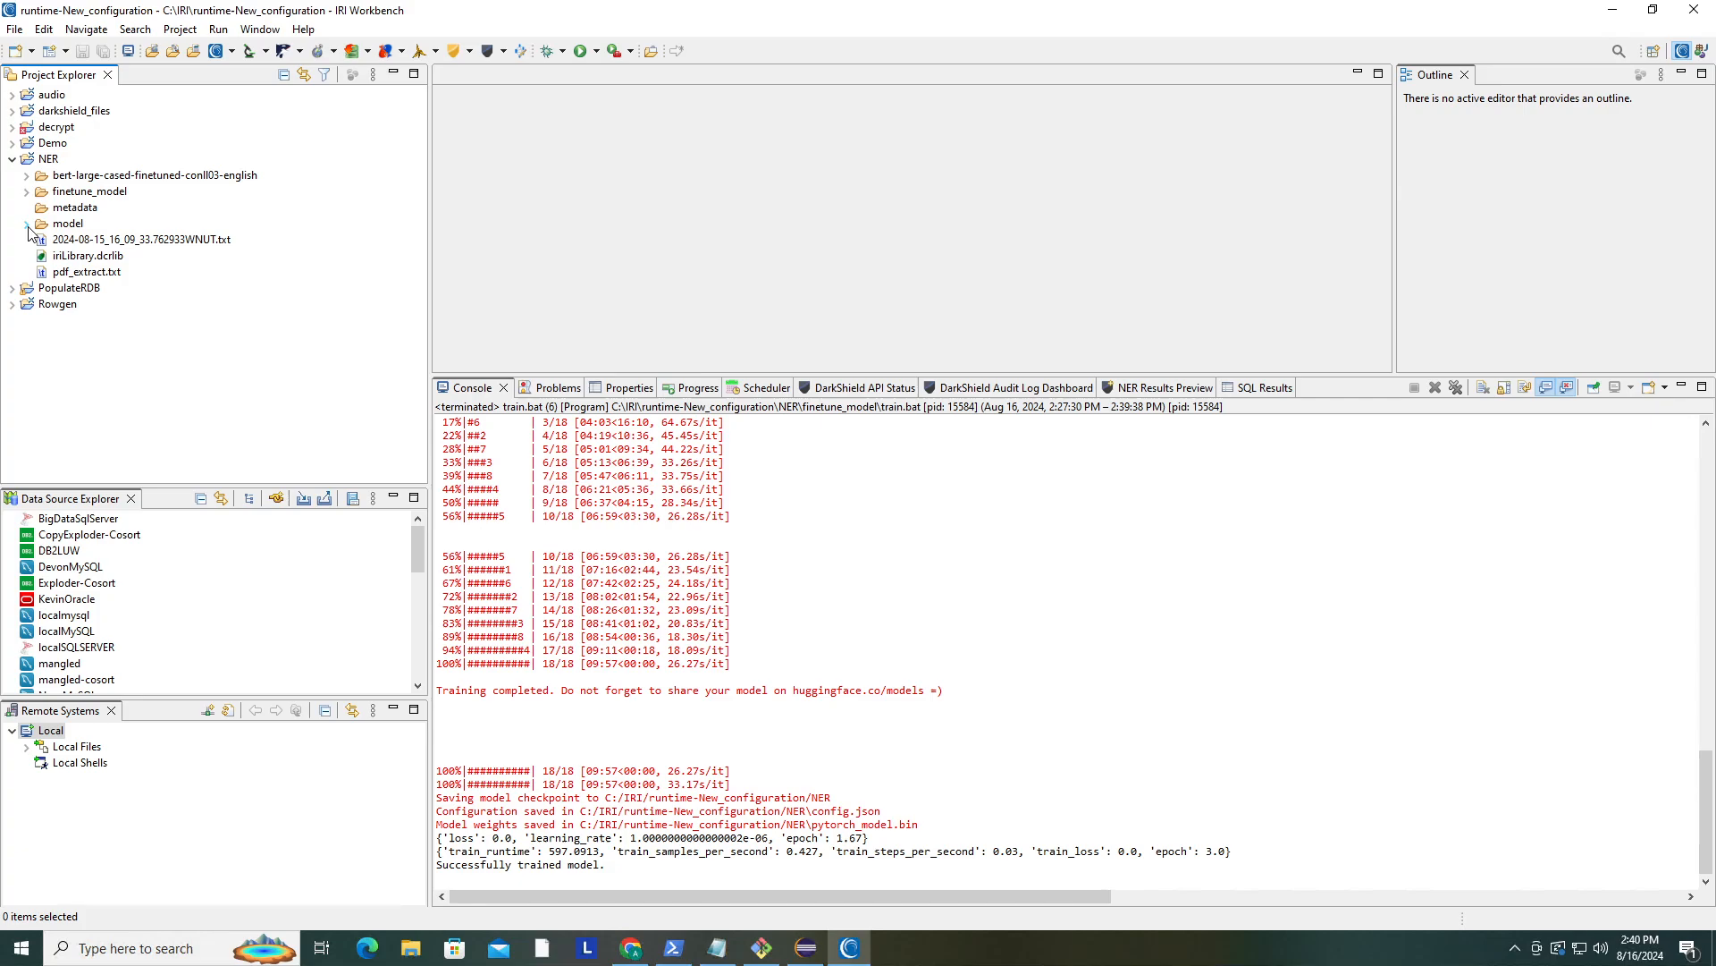
{"action": "left_click", "coordinate": [27, 224]}
- Copy tokenizer_config.json and vocab.txt from the bert-large-cased-finetuned-conll03-english folder into the model folder
{"action": "left_click", "coordinate": [27, 175]}
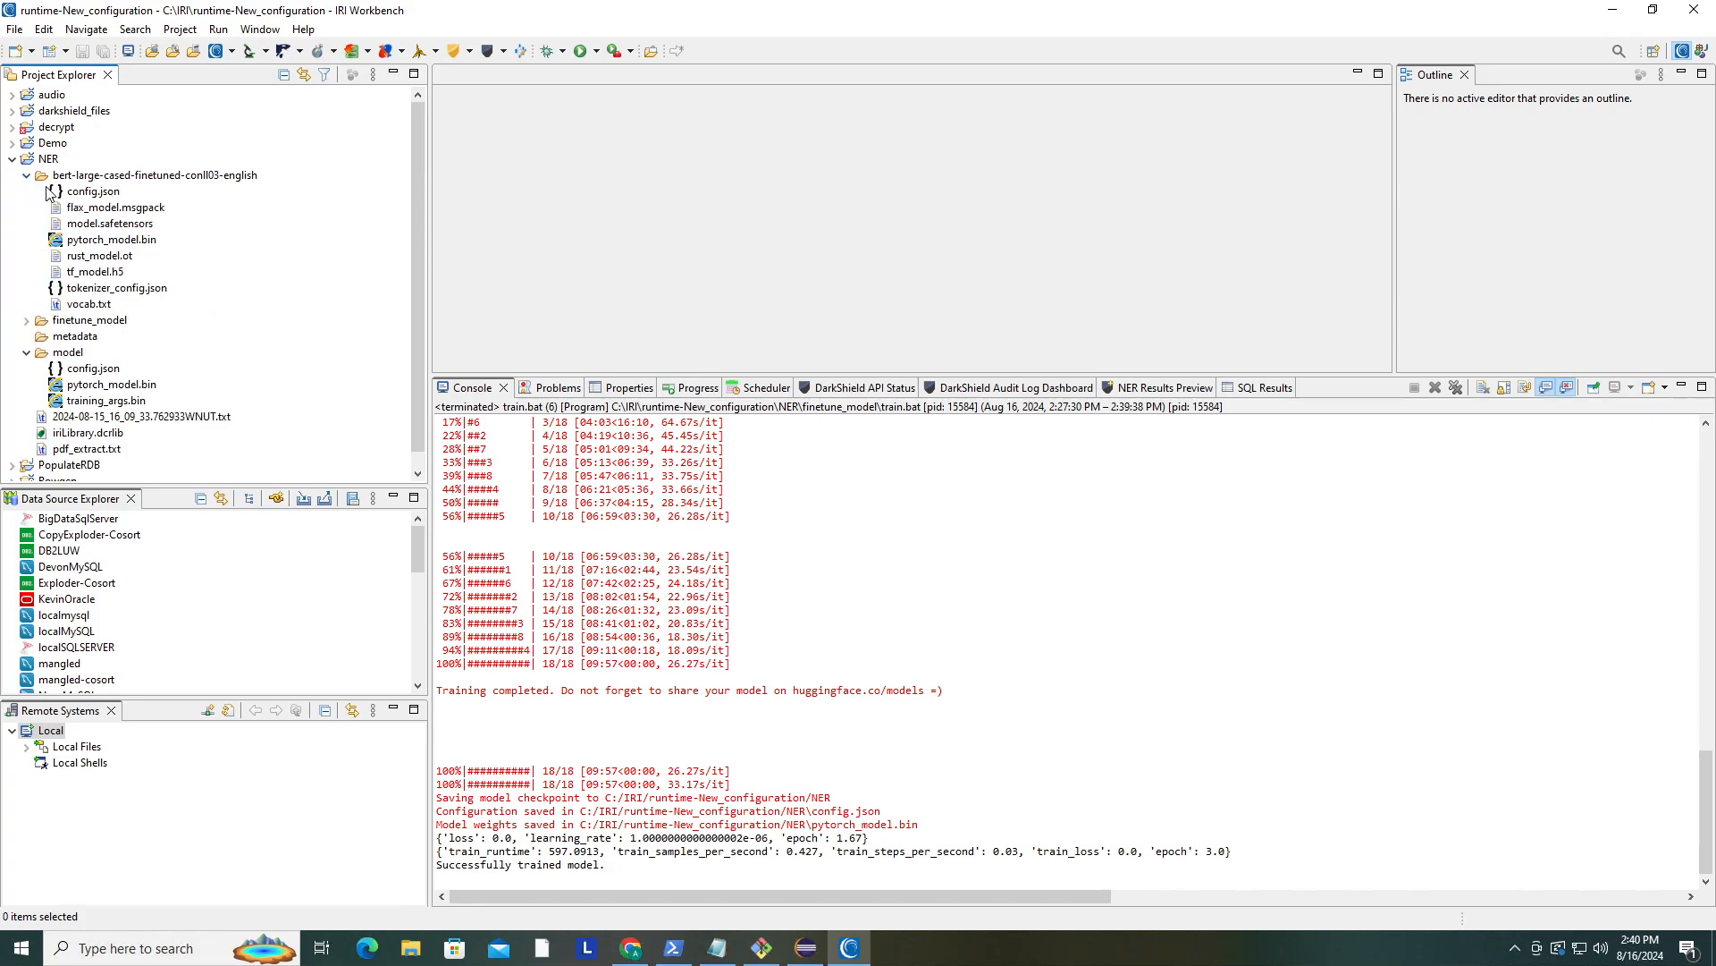
{"action": "left_click", "coordinate": [101, 305]}
{"action": "left_click", "coordinate": [105, 289], "text": "shift"}
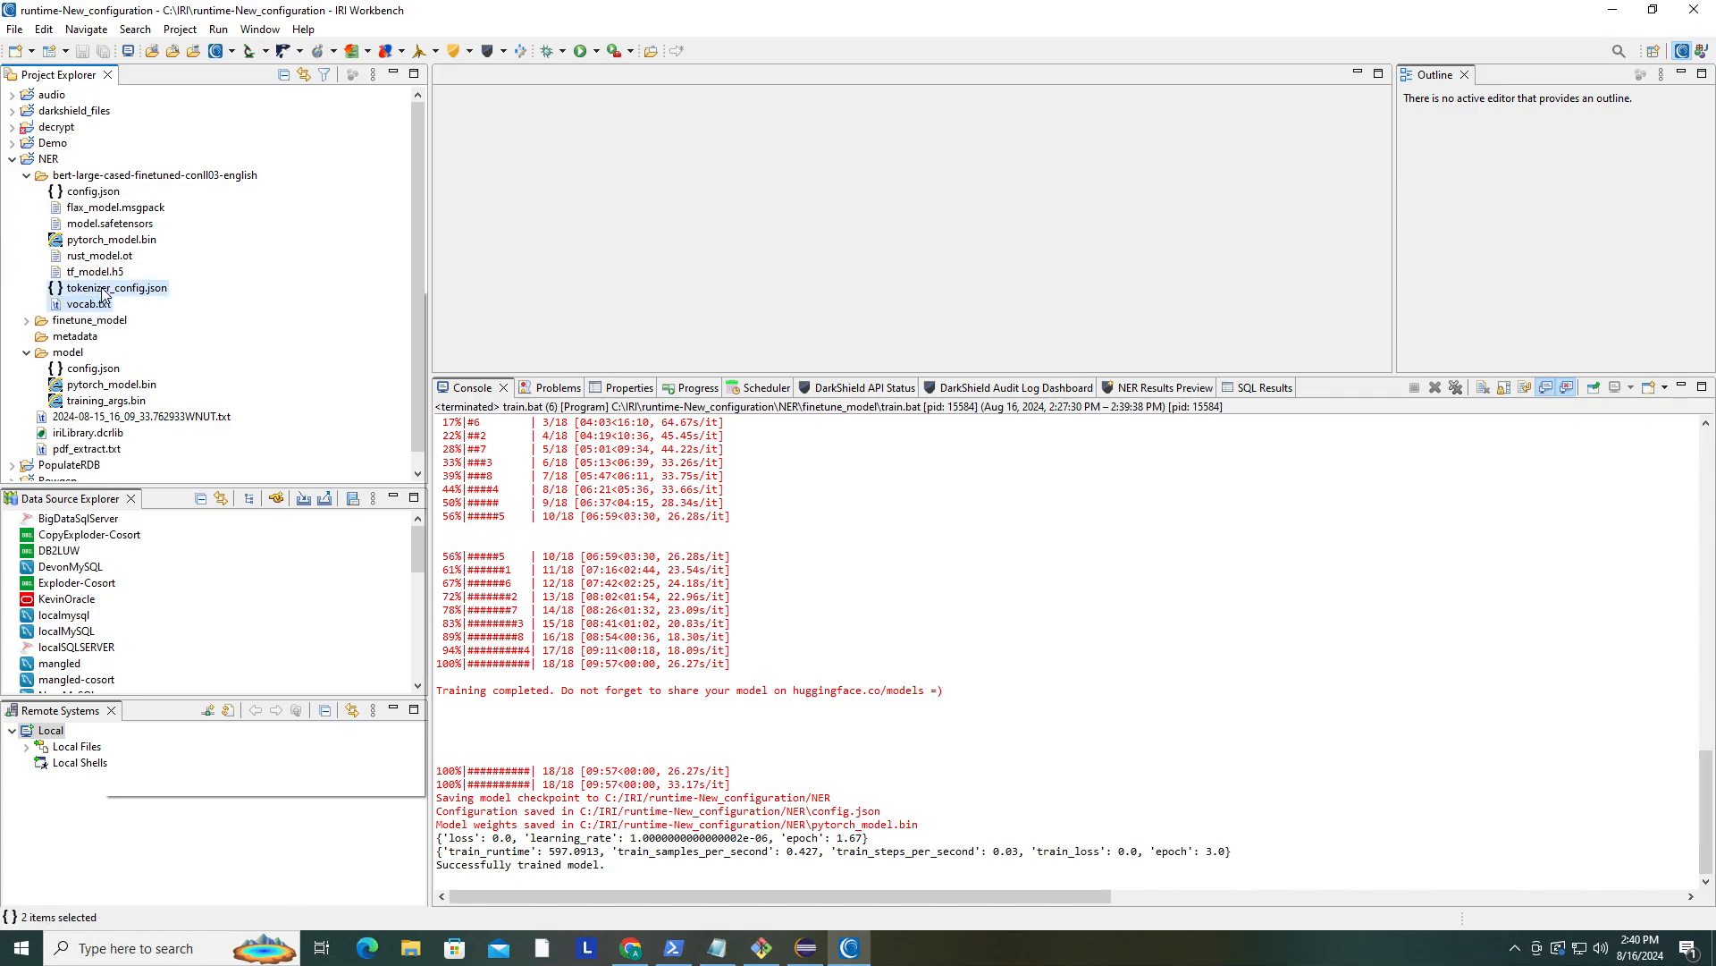
{"action": "right_click", "coordinate": [104, 291]}
{"action": "left_click", "coordinate": [165, 393]}
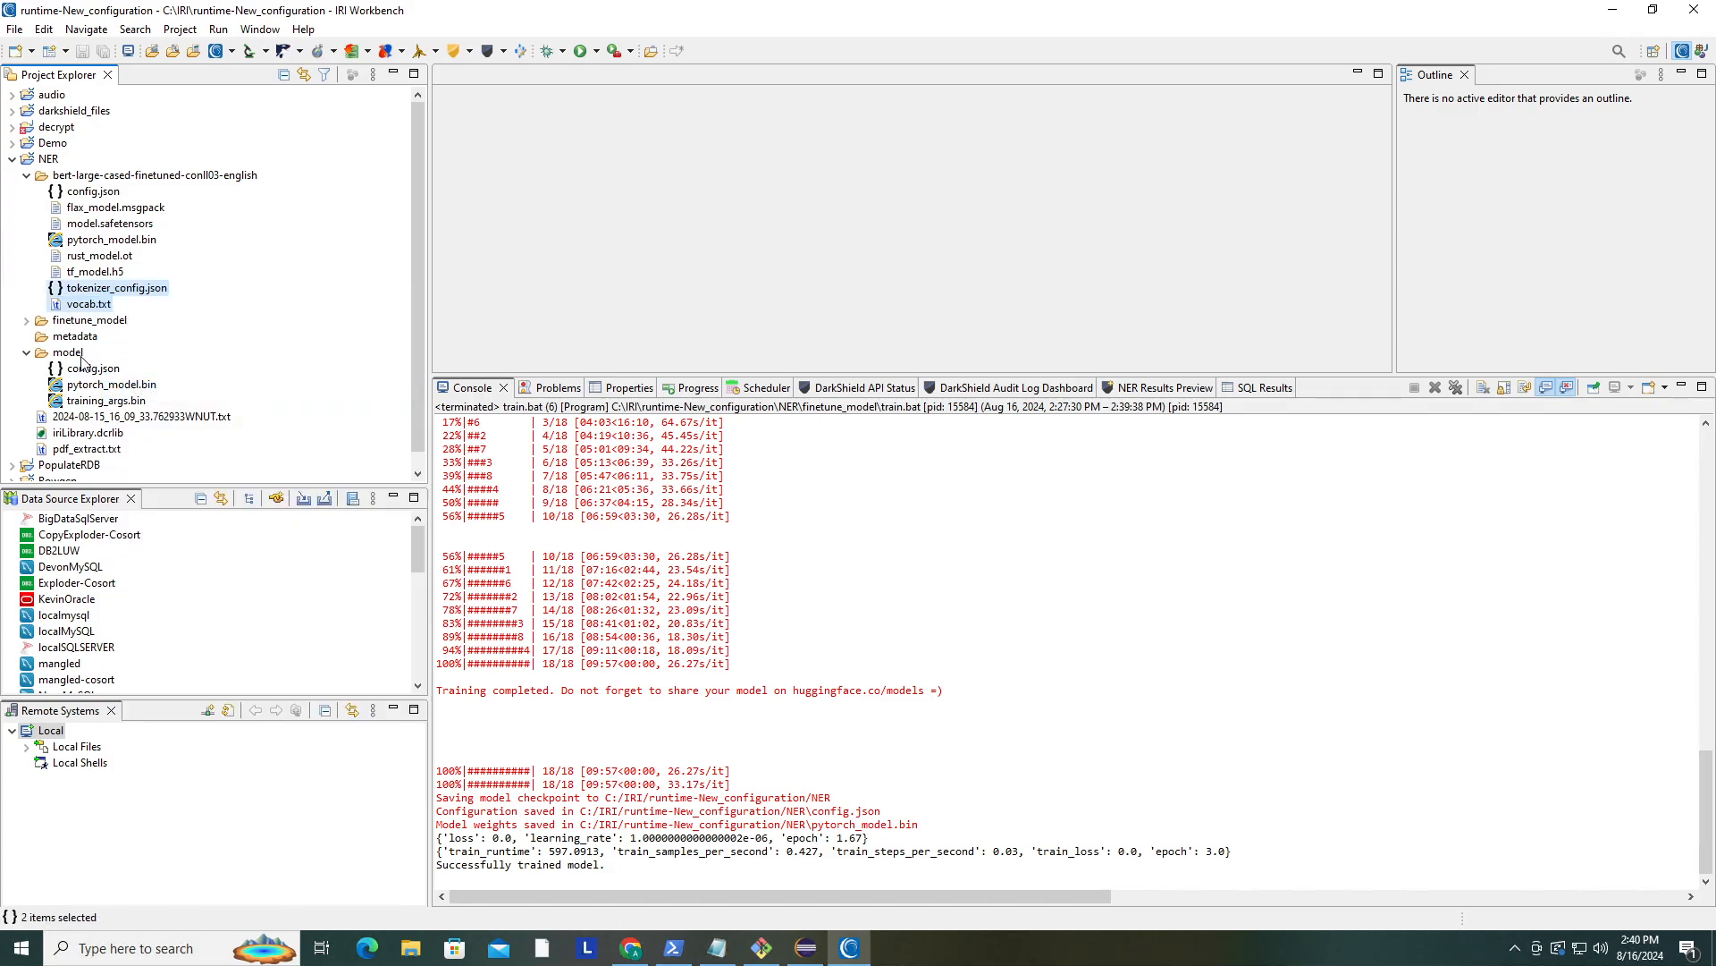
{"action": "right_click", "coordinate": [77, 354]}
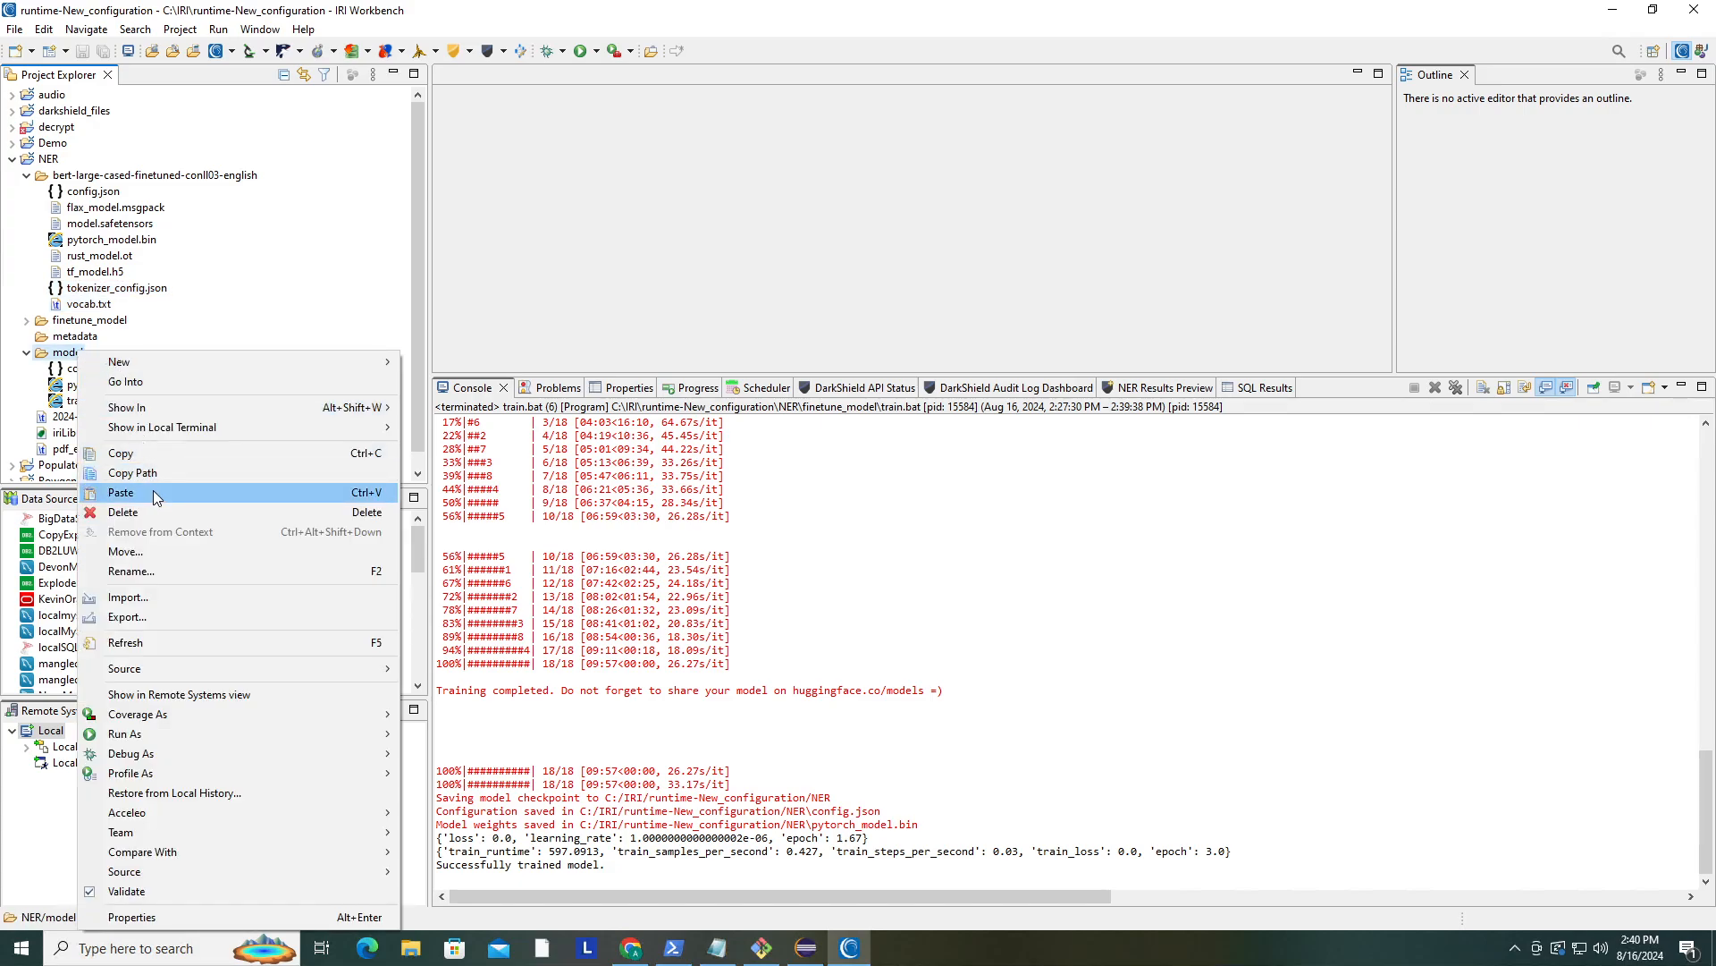
{"action": "left_click", "coordinate": [153, 490]}
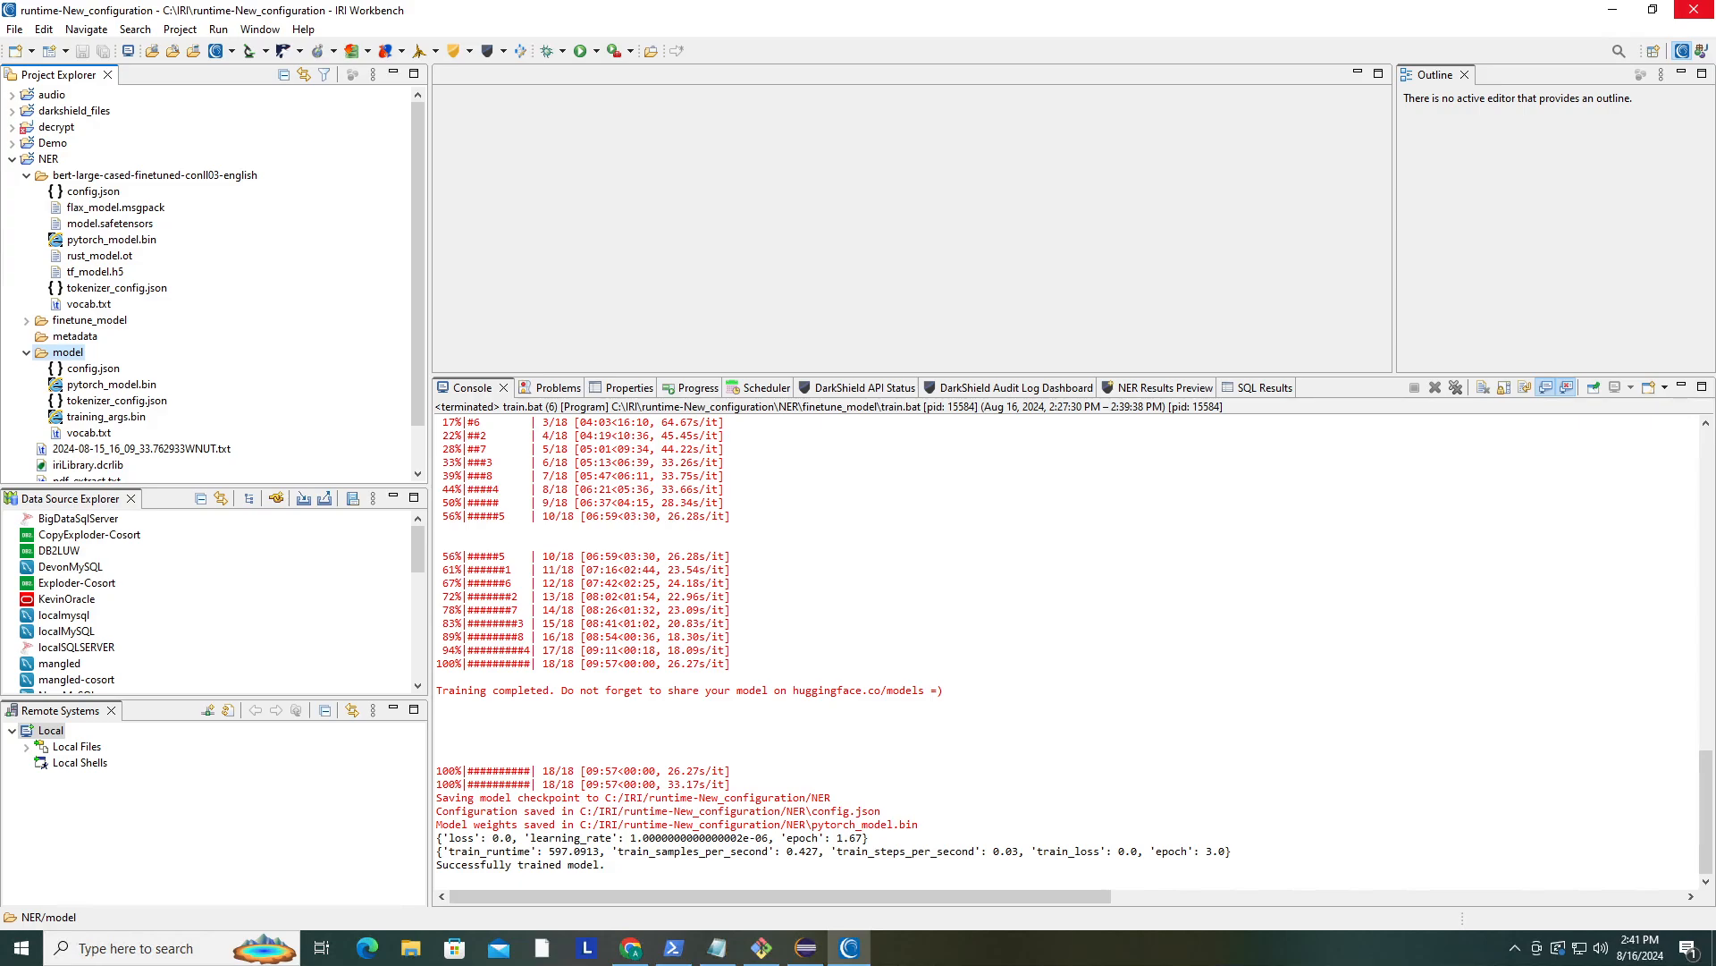
- Delete the bert-large-cased-finetuned-conll03-english folder from the NER project
{"action": "left_click", "coordinate": [26, 175]}
{"action": "right_click", "coordinate": [56, 175]}
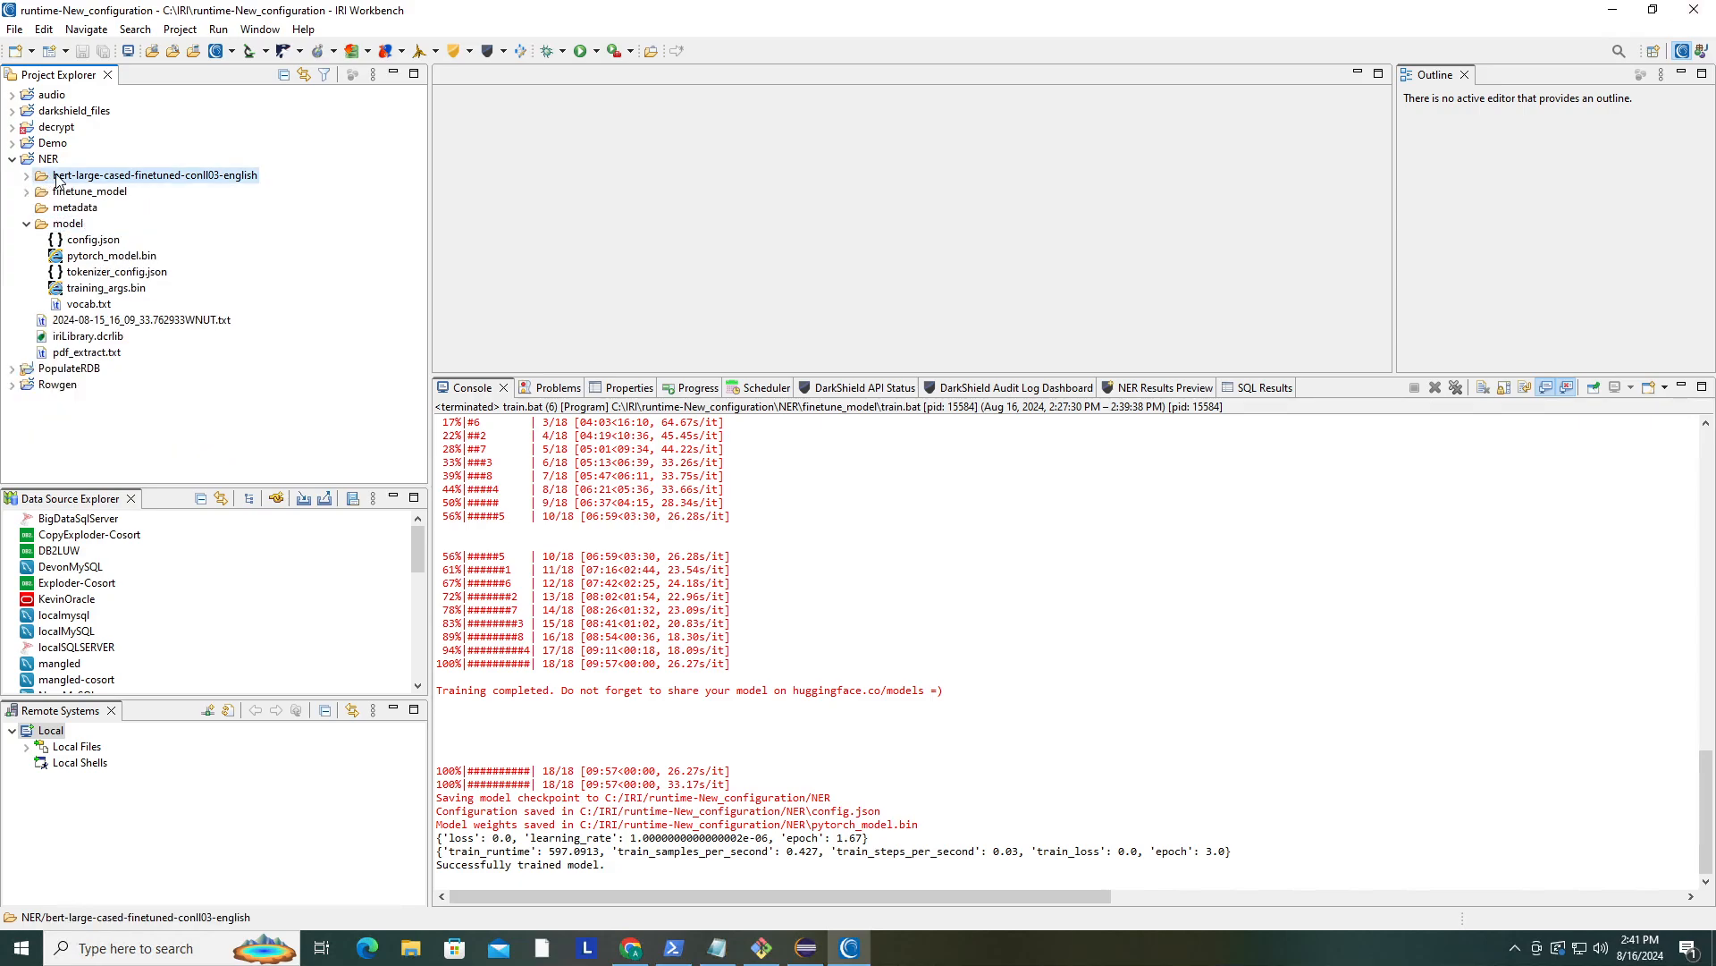
{"action": "left_click", "coordinate": [150, 336]}
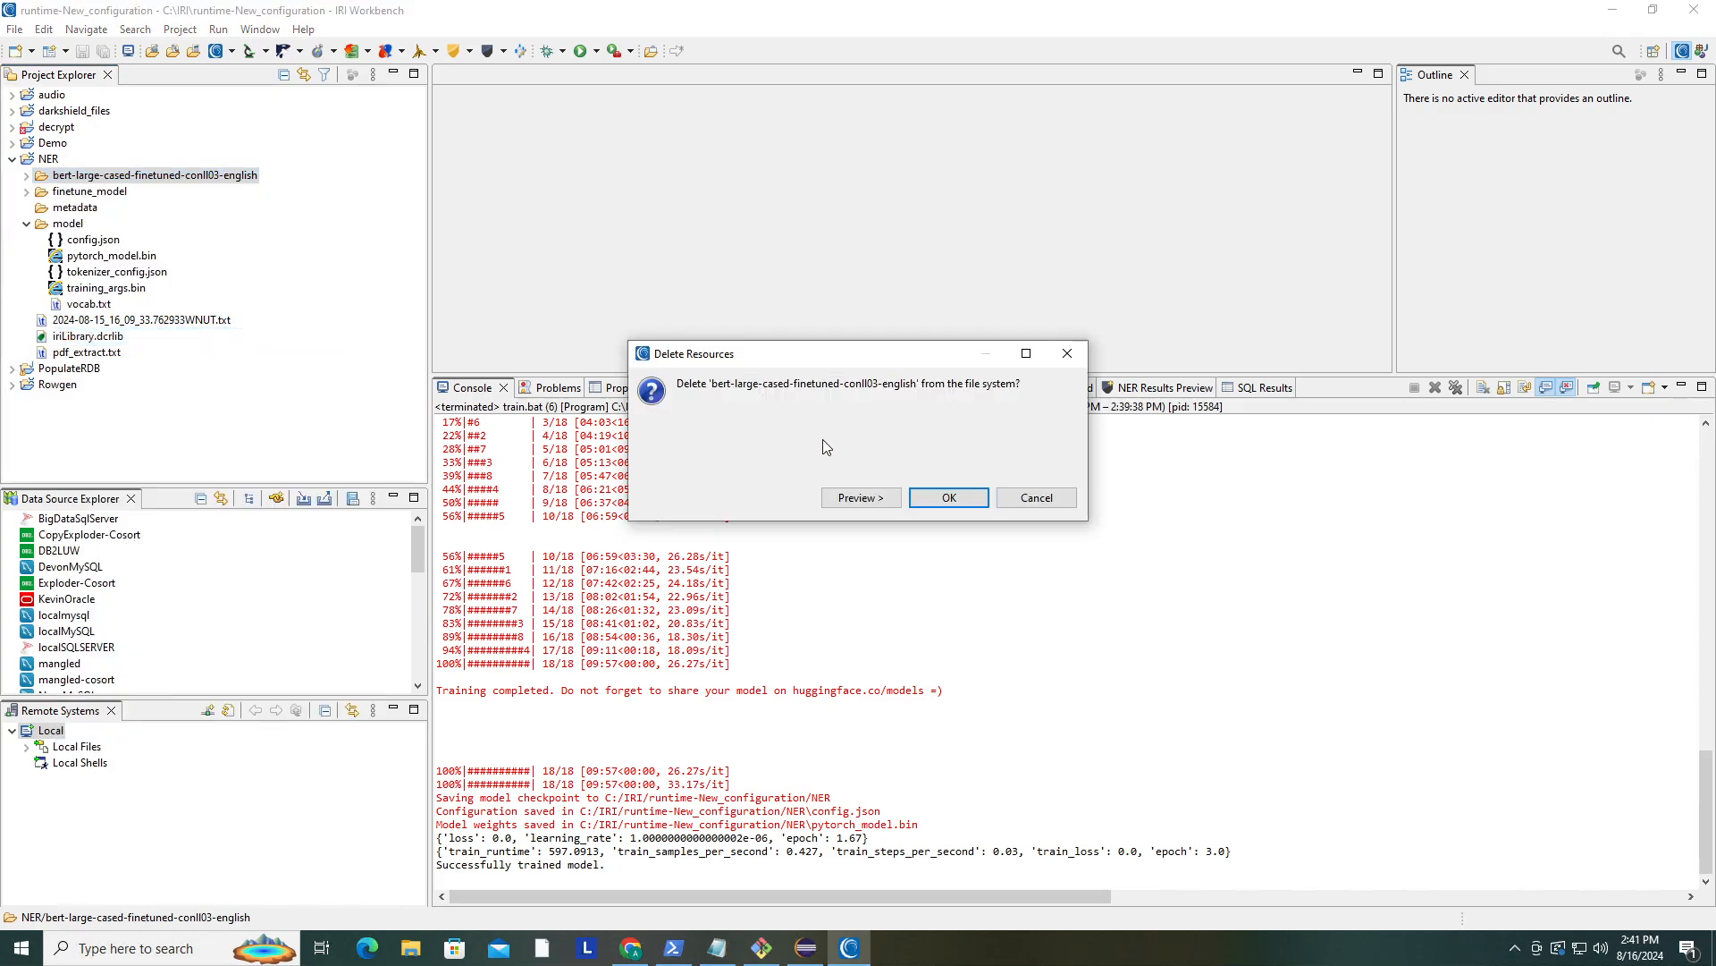
{"action": "left_click", "coordinate": [949, 498]}
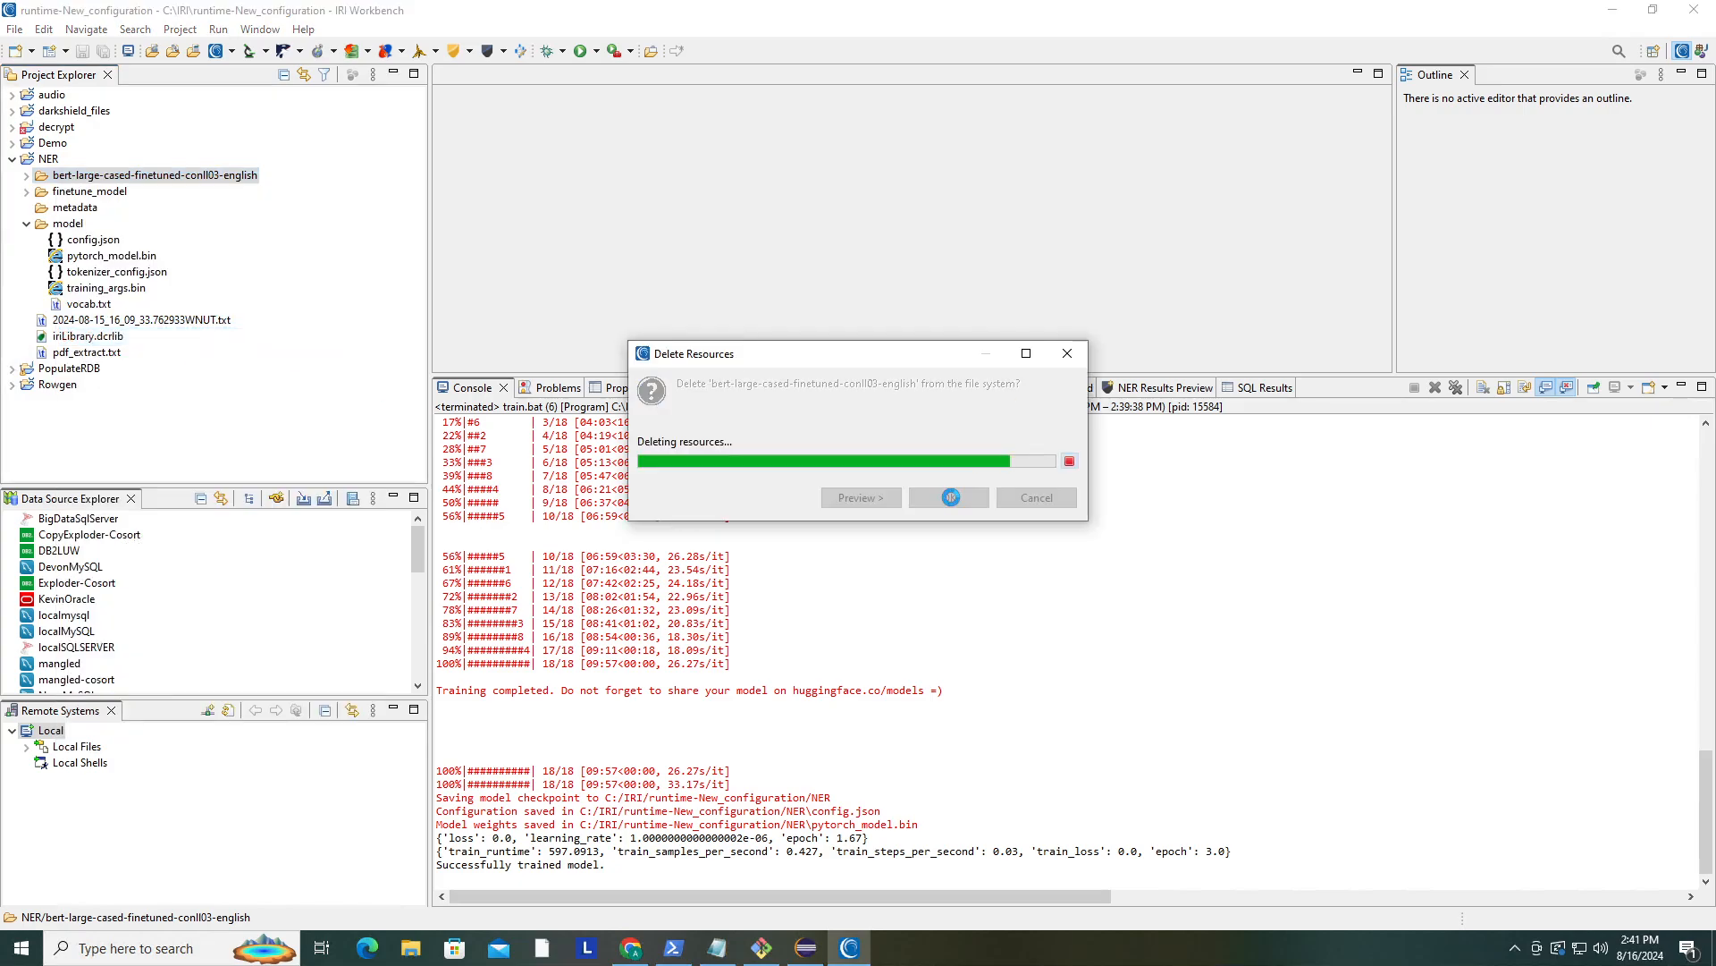
- Delete the finetune_model folder from the NER project
{"action": "left_click", "coordinate": [67, 208]}
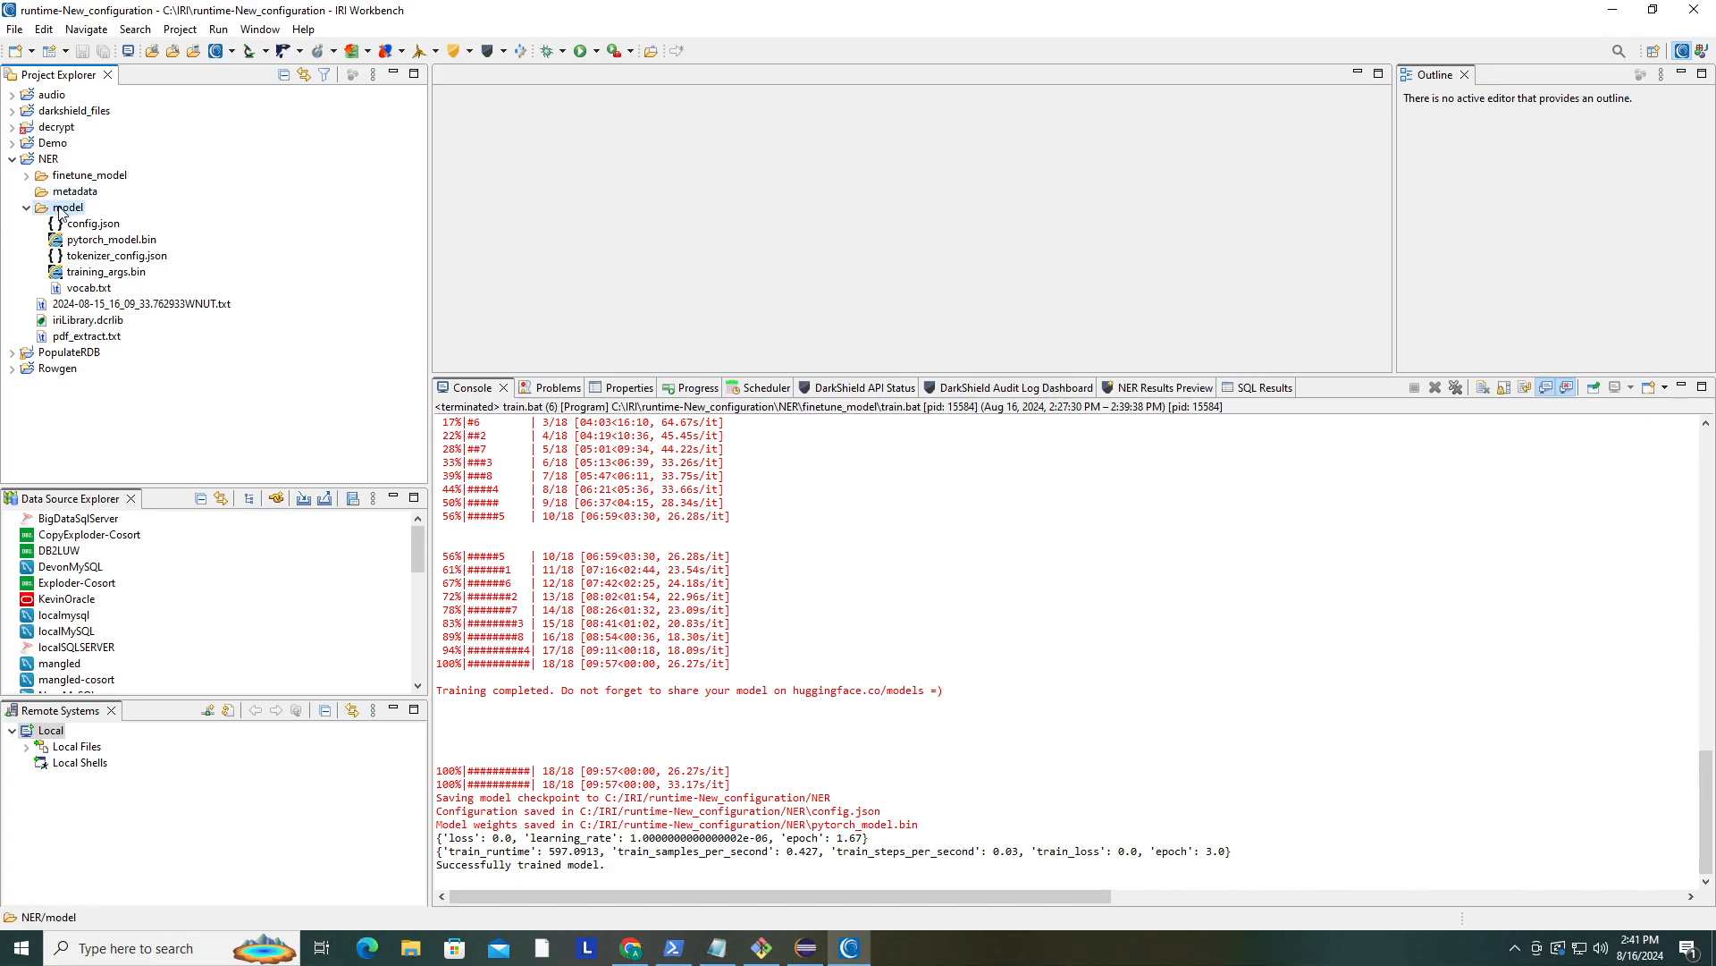
{"action": "left_click", "coordinate": [27, 175]}
{"action": "left_click", "coordinate": [52, 178]}
{"action": "right_click", "coordinate": [52, 179]}
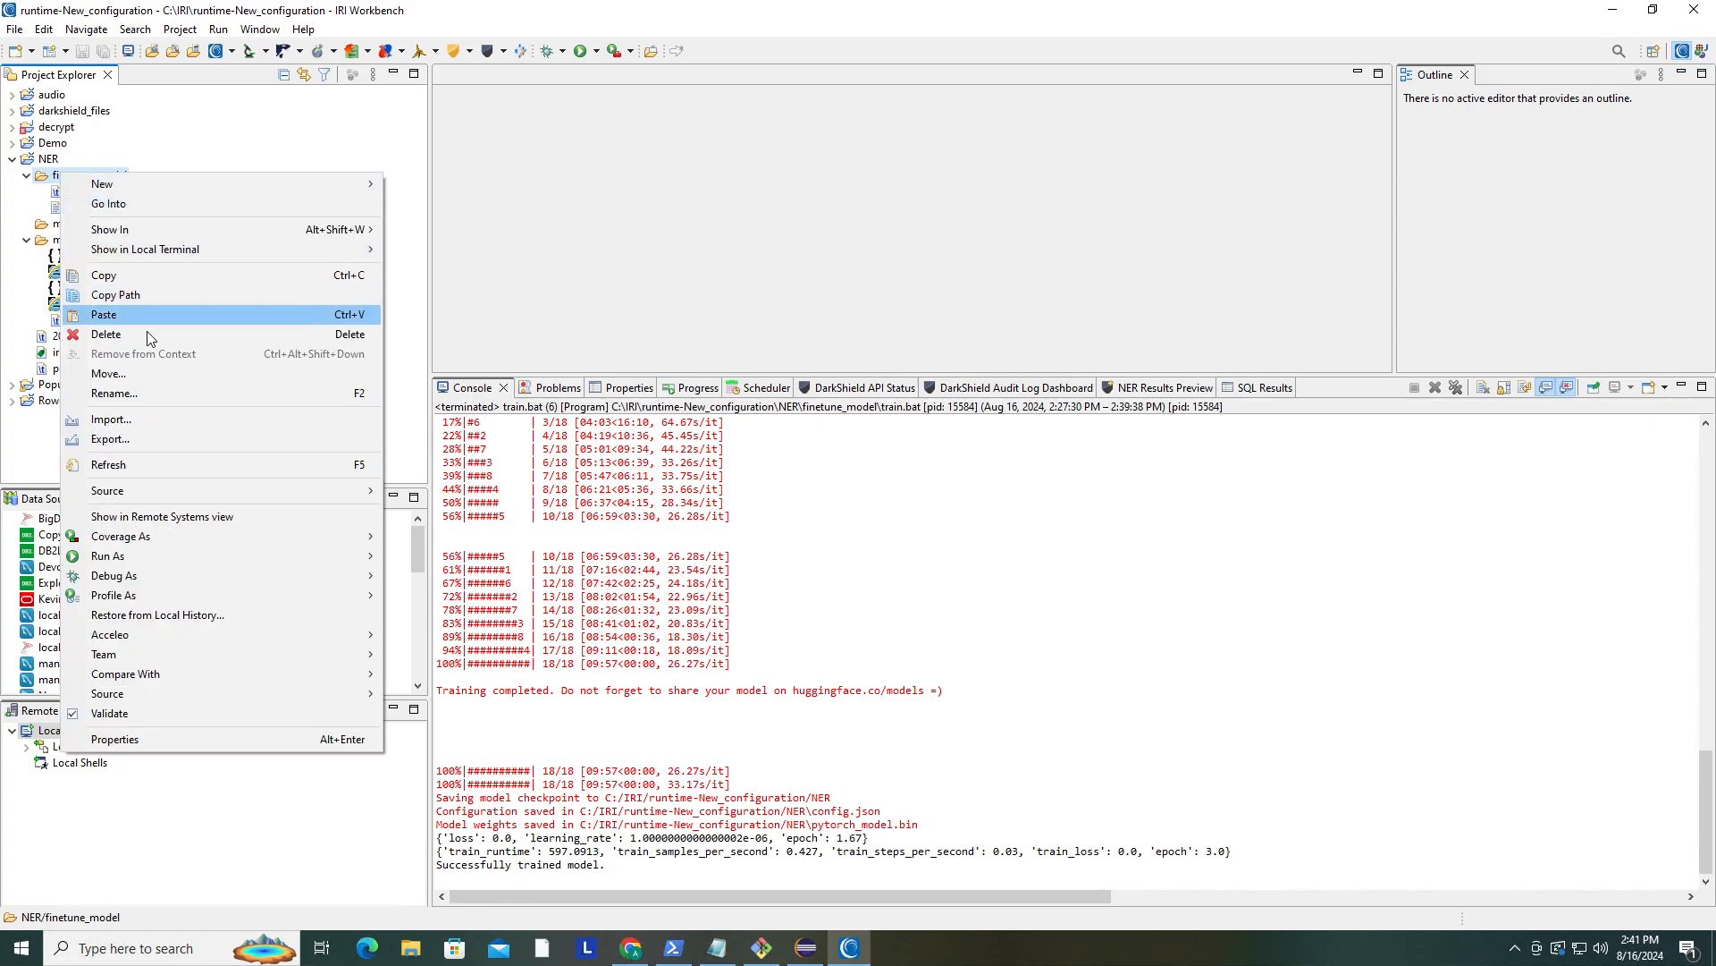
{"action": "left_click", "coordinate": [100, 334]}
{"action": "left_click", "coordinate": [925, 501]}
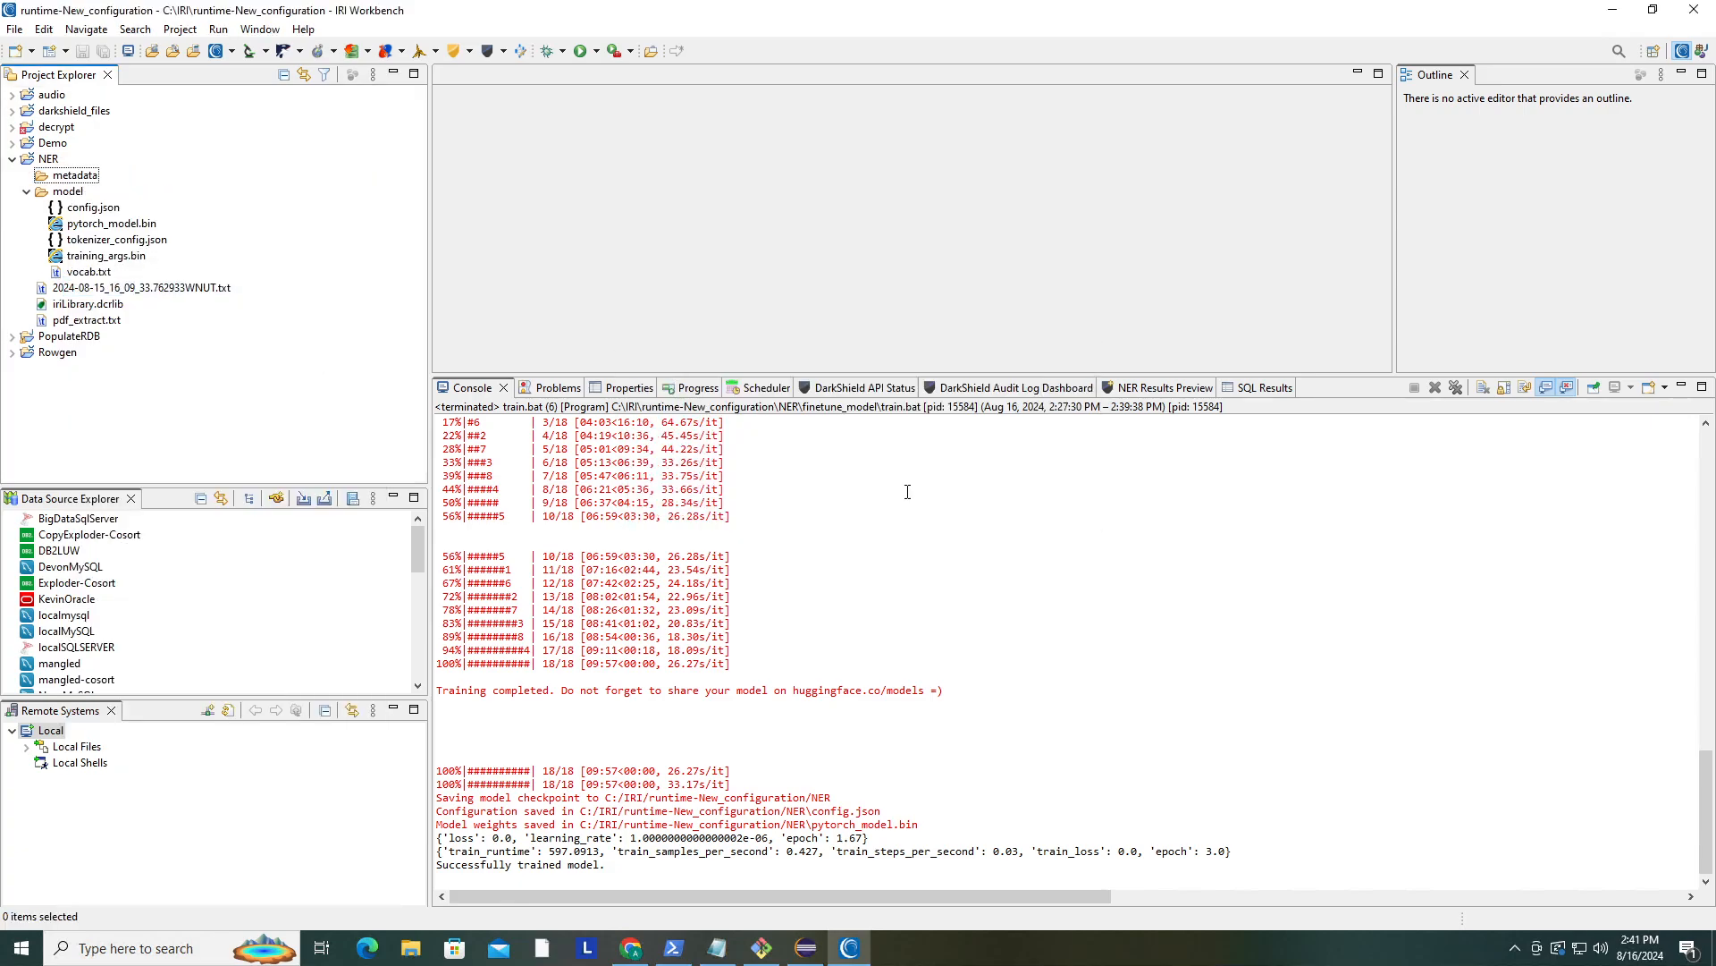
- Open the NLP Task Wizard and choose the NER Transformer Fine-tuning task
{"action": "left_click", "coordinate": [49, 159]}
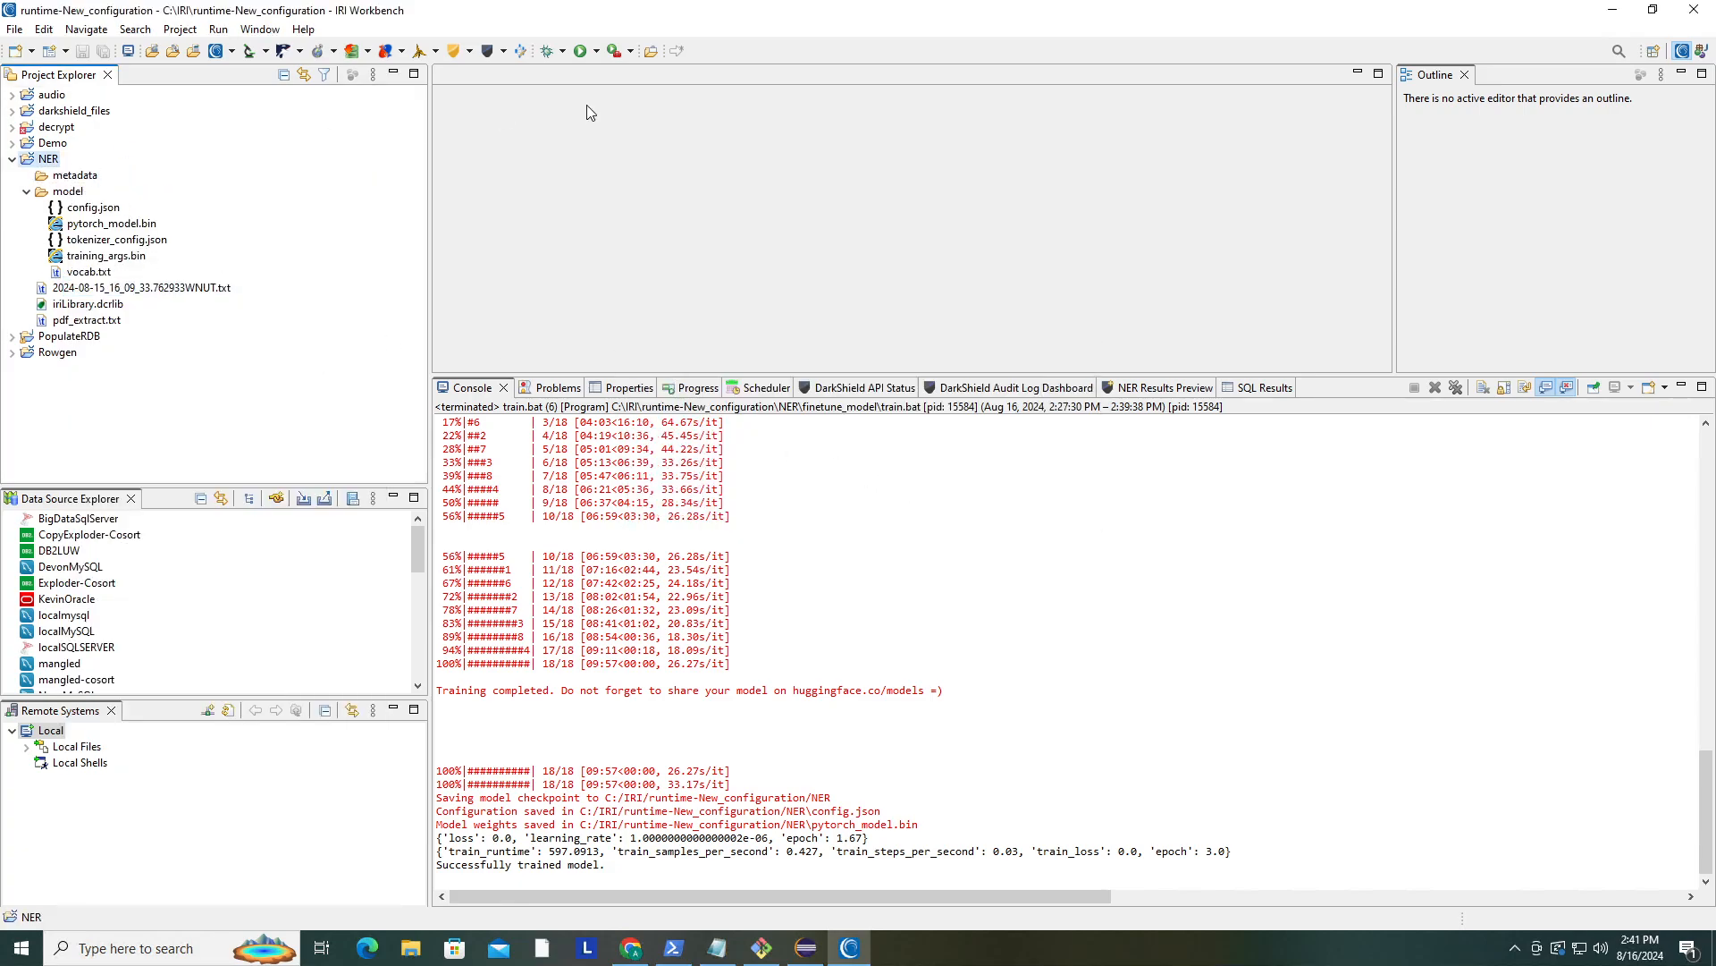
{"action": "left_click", "coordinate": [503, 51]}
{"action": "left_click", "coordinate": [557, 211]}
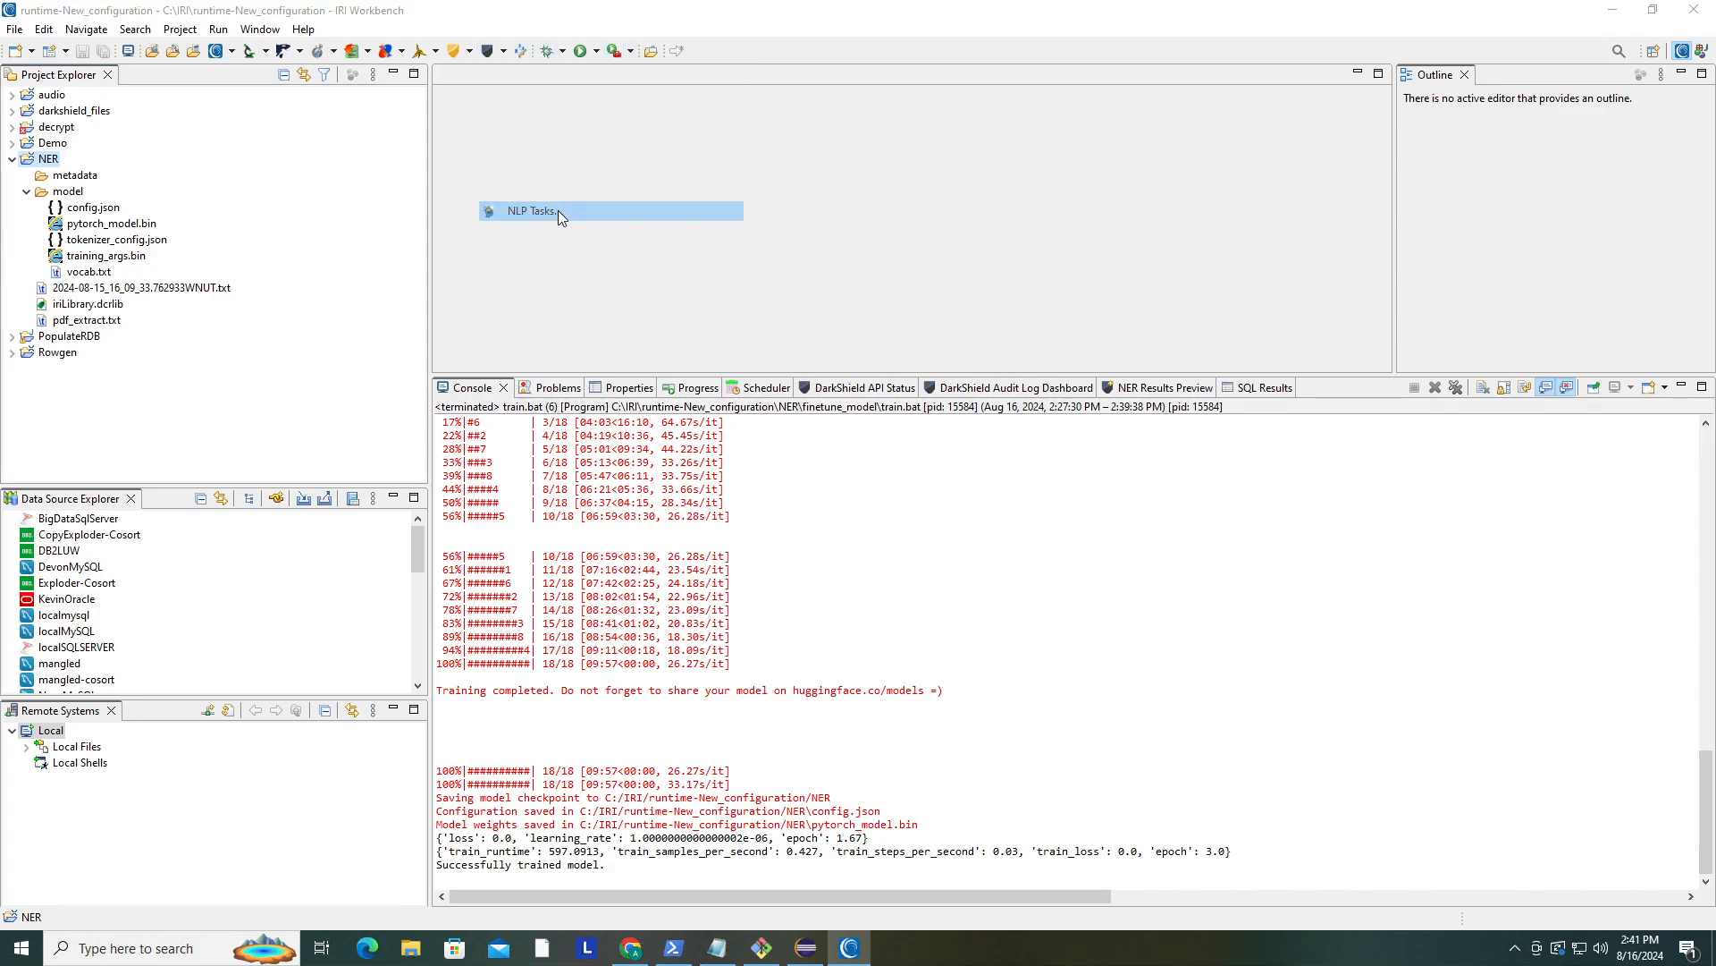
{"action": "left_click", "coordinate": [784, 327]}
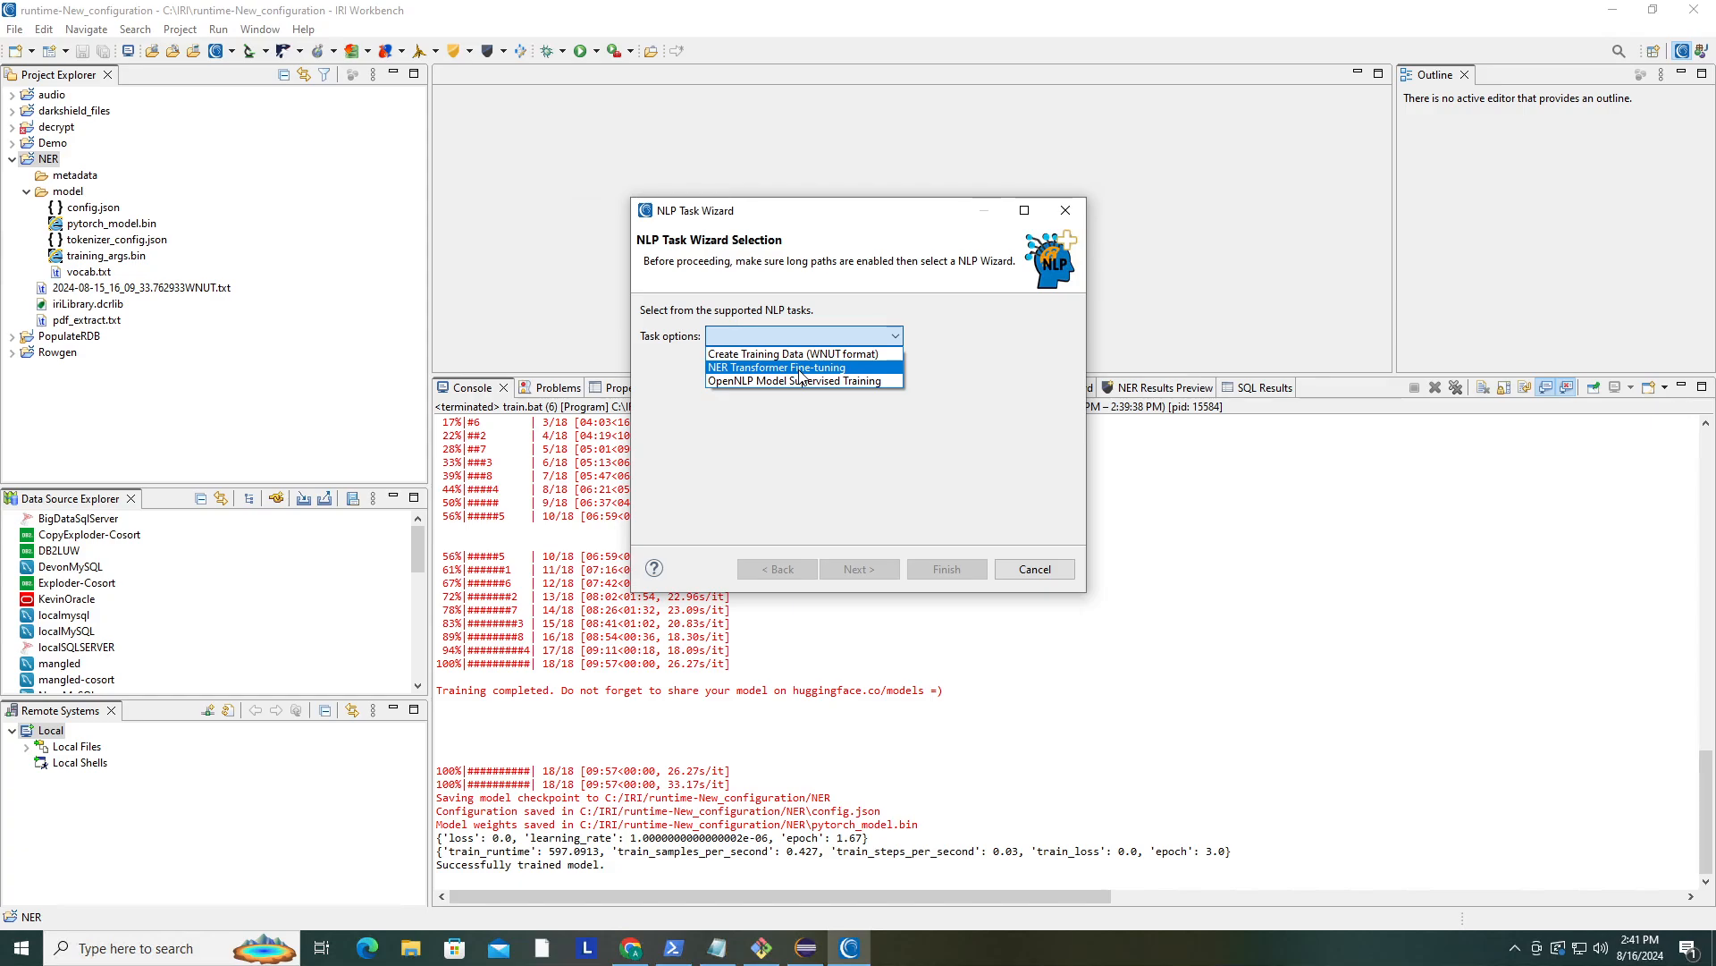
{"action": "left_click", "coordinate": [801, 367]}
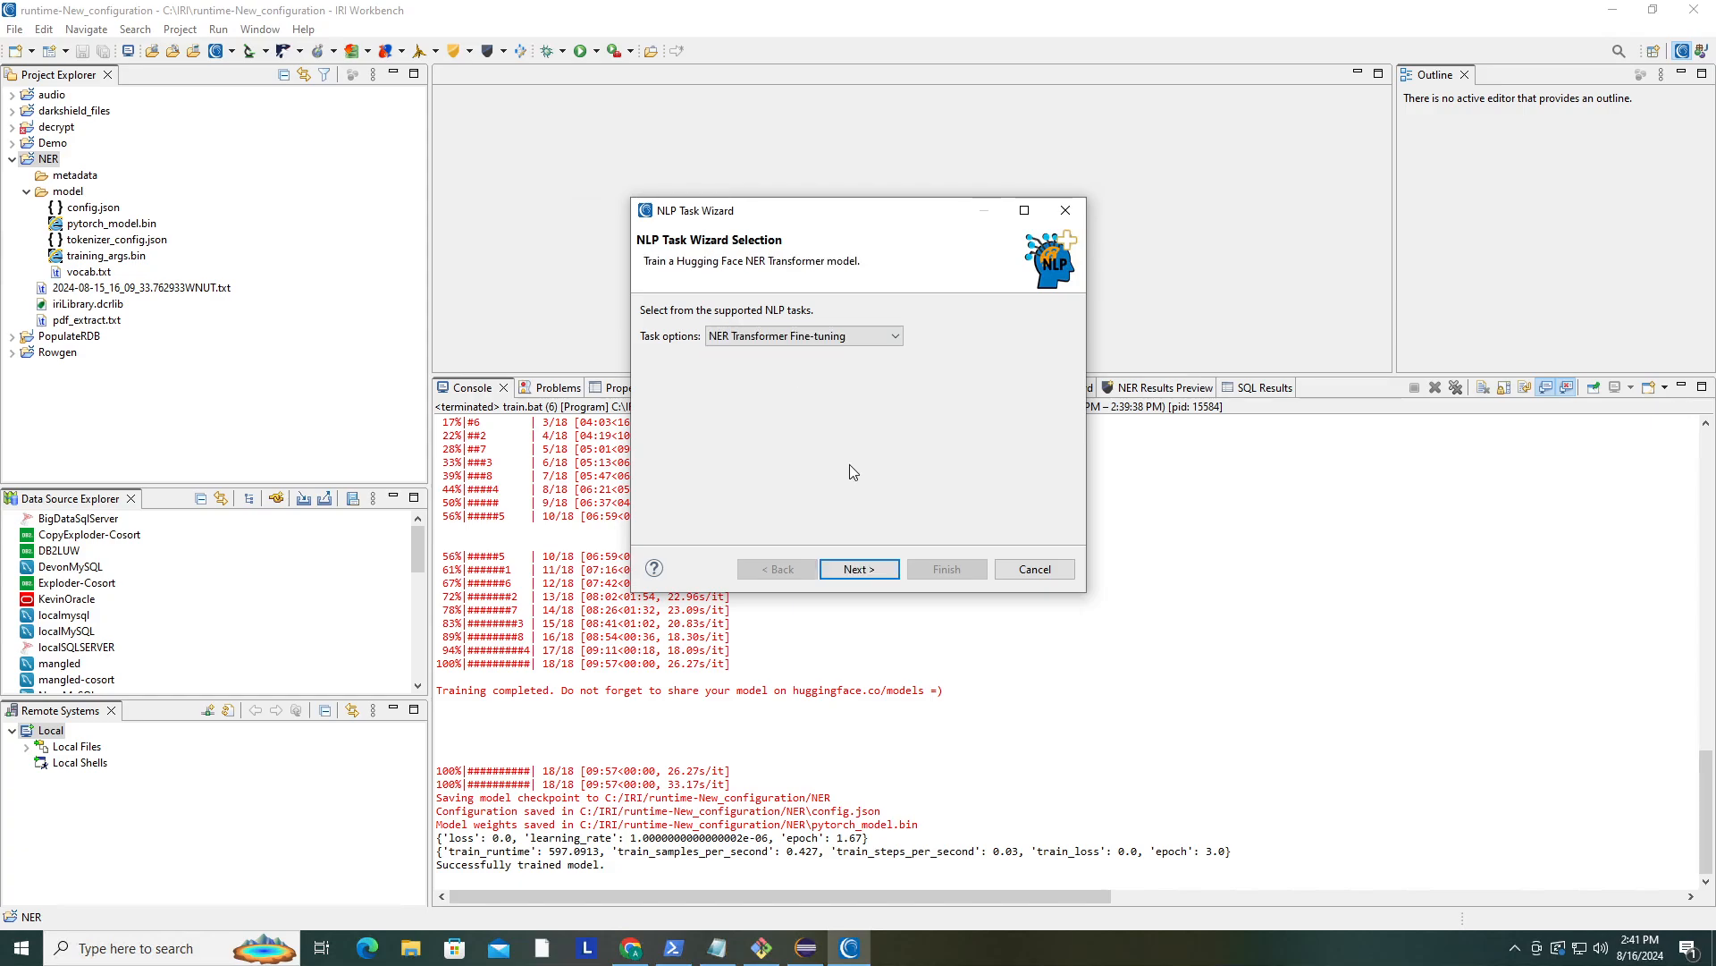
{"action": "left_click", "coordinate": [874, 575]}
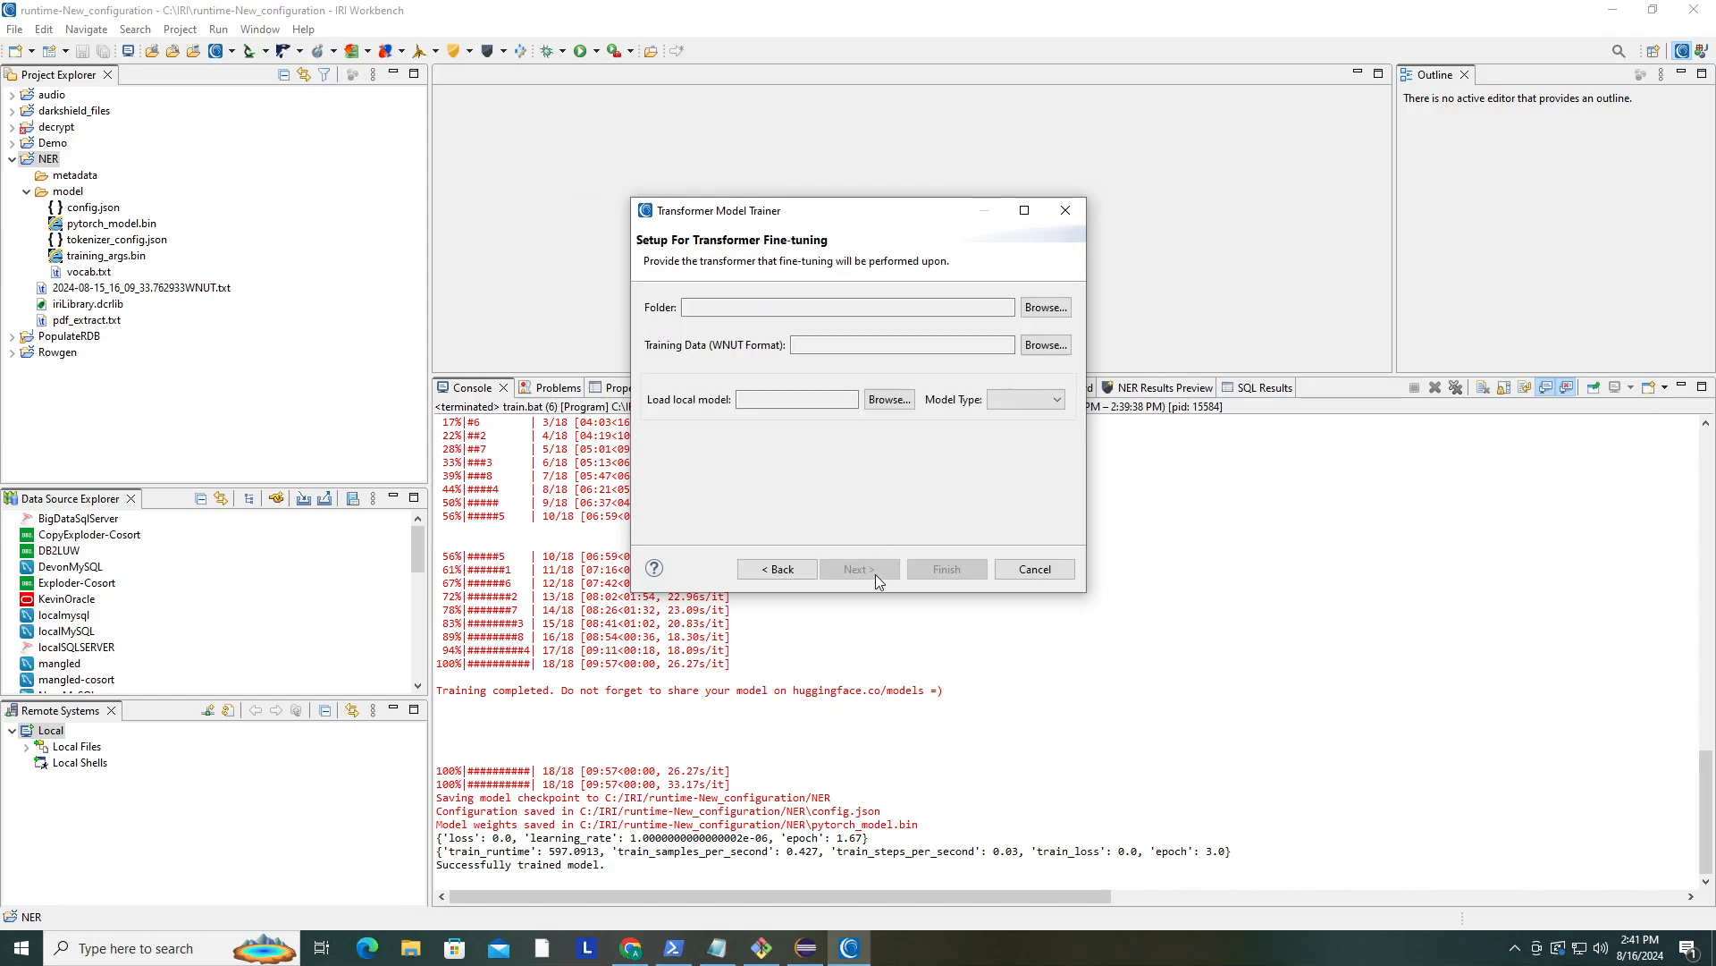
{"action": "left_click", "coordinate": [904, 402]}
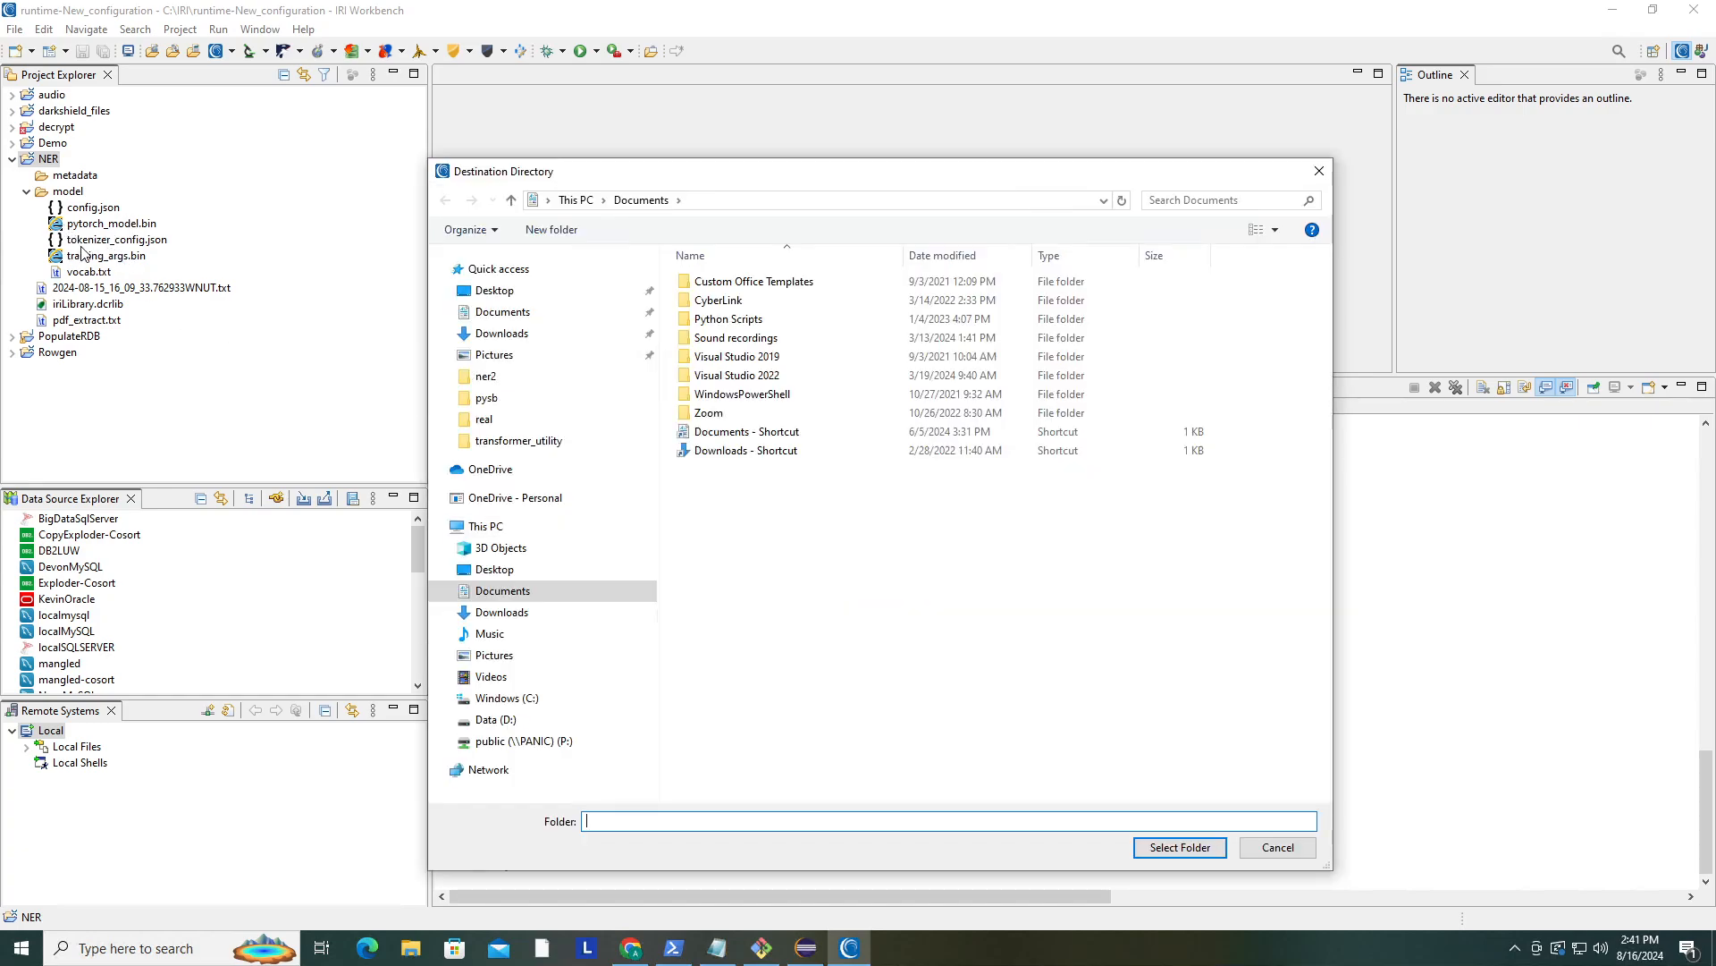
{"action": "left_click", "coordinate": [66, 193]}
{"action": "left_click", "coordinate": [1303, 855]}
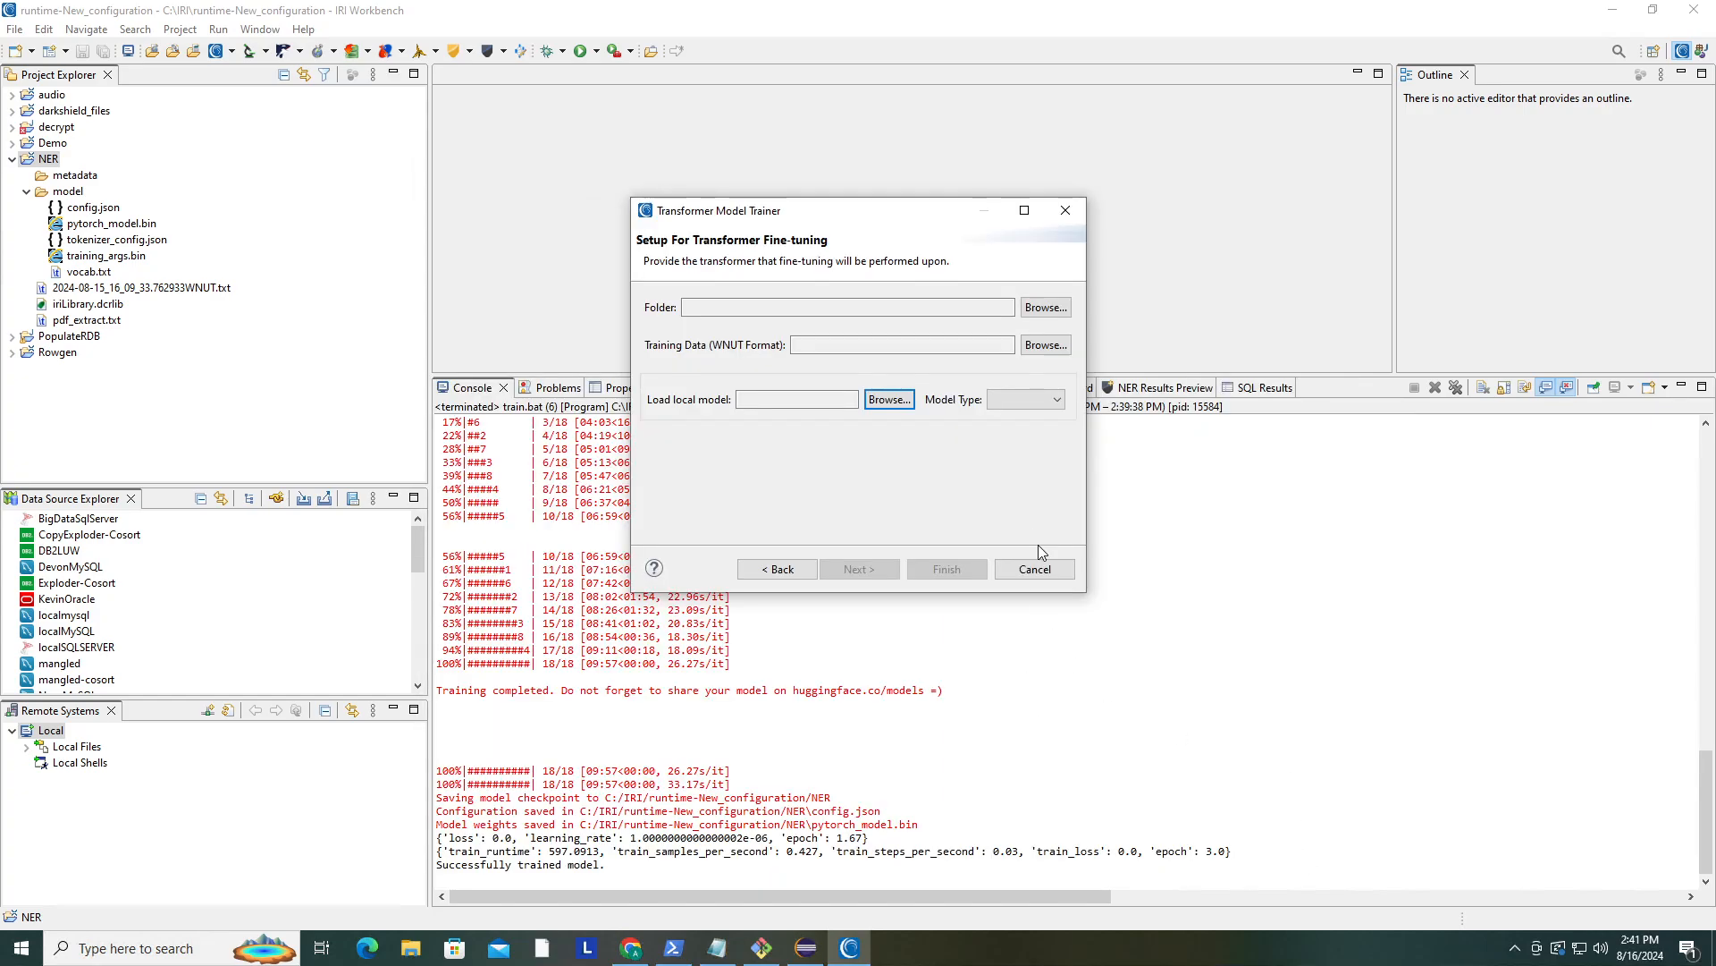
{"action": "left_click", "coordinate": [1043, 565]}
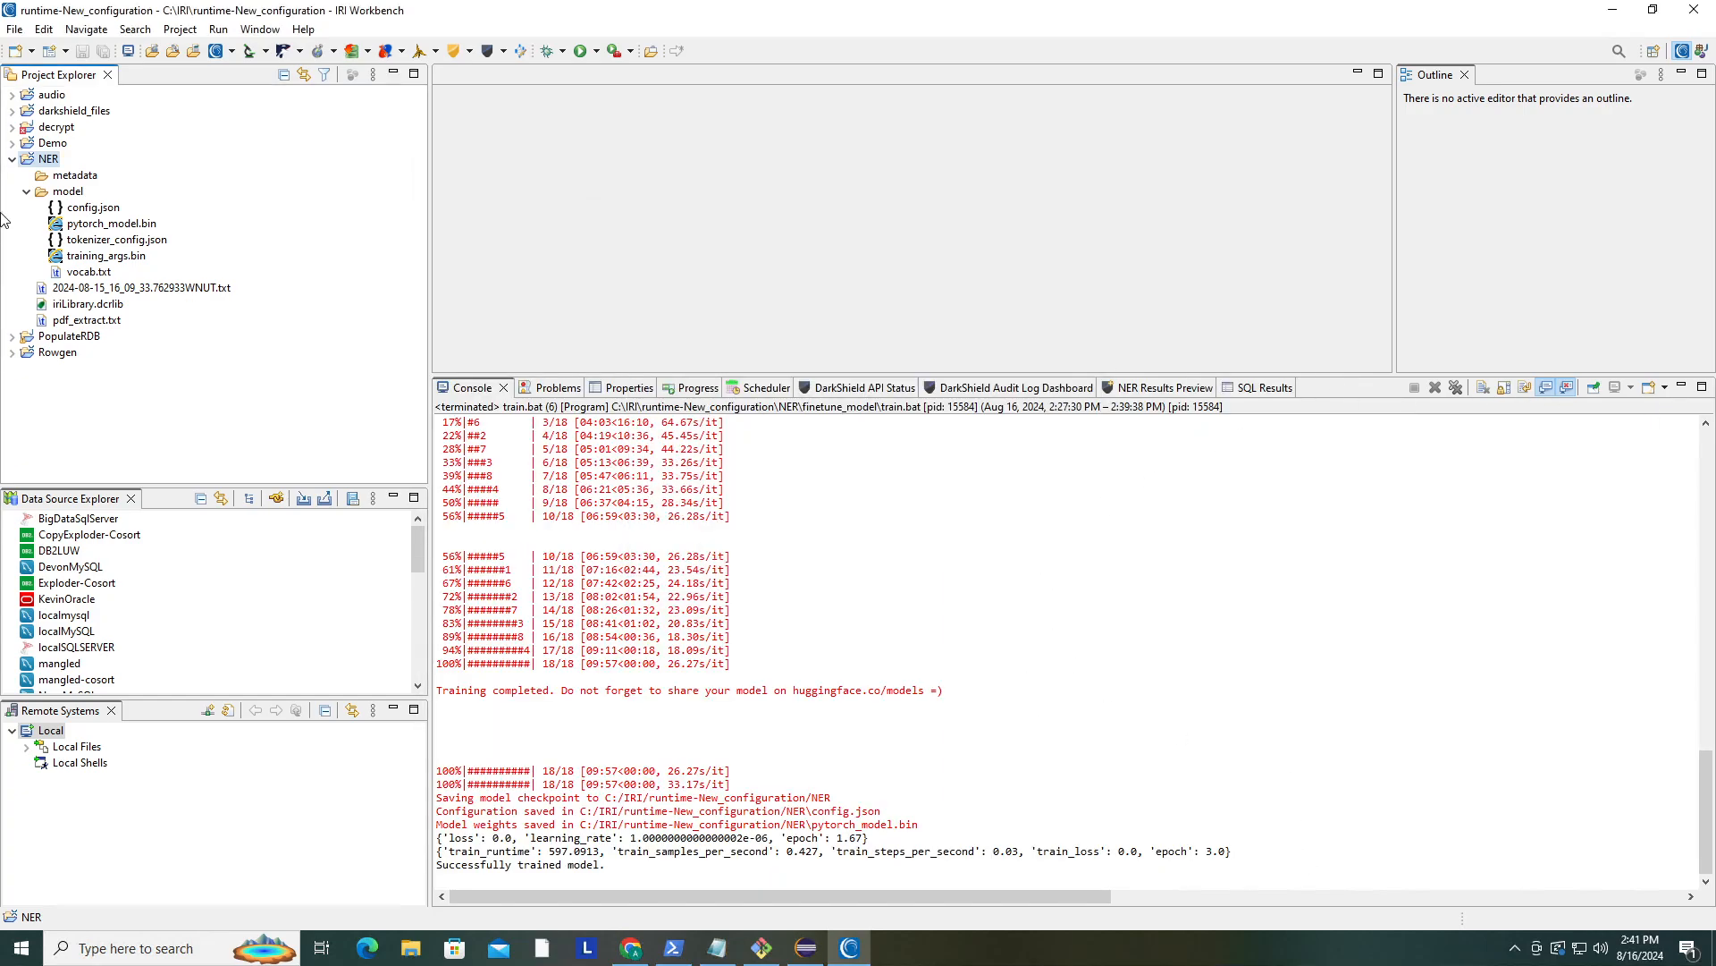
{"action": "left_click", "coordinate": [26, 192]}
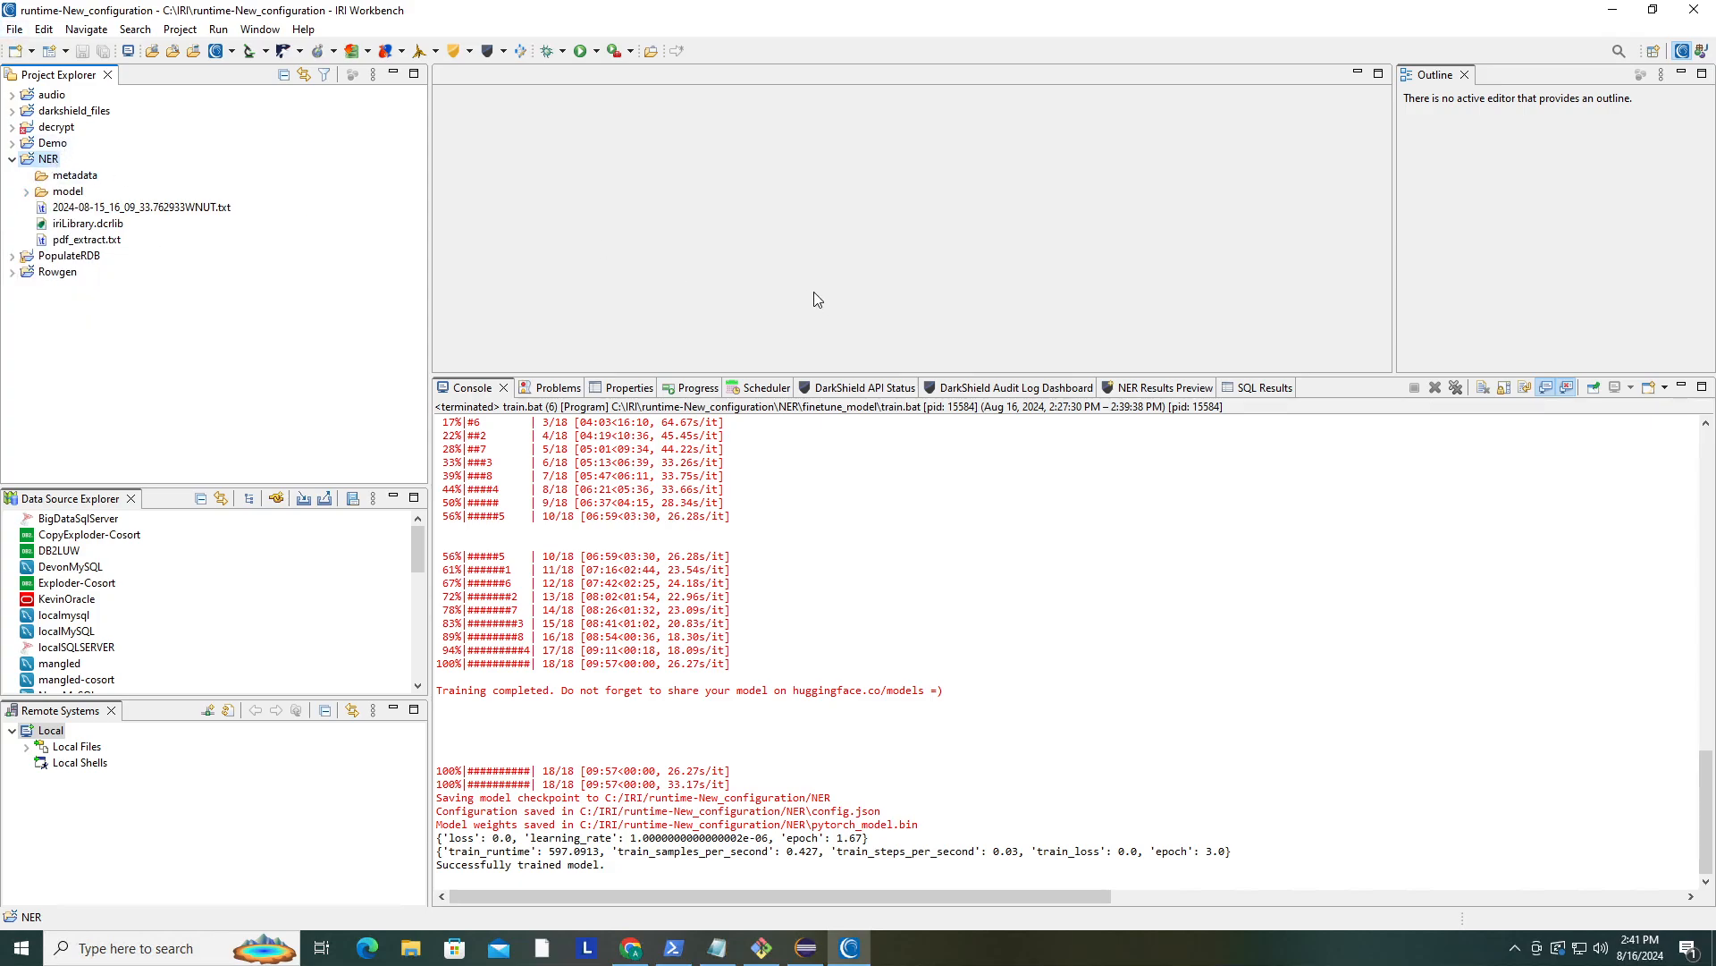
- Open the WNUT training text file and pdf_extract.txt to inspect their contents, then close both editors
{"action": "double_click", "coordinate": [224, 211]}
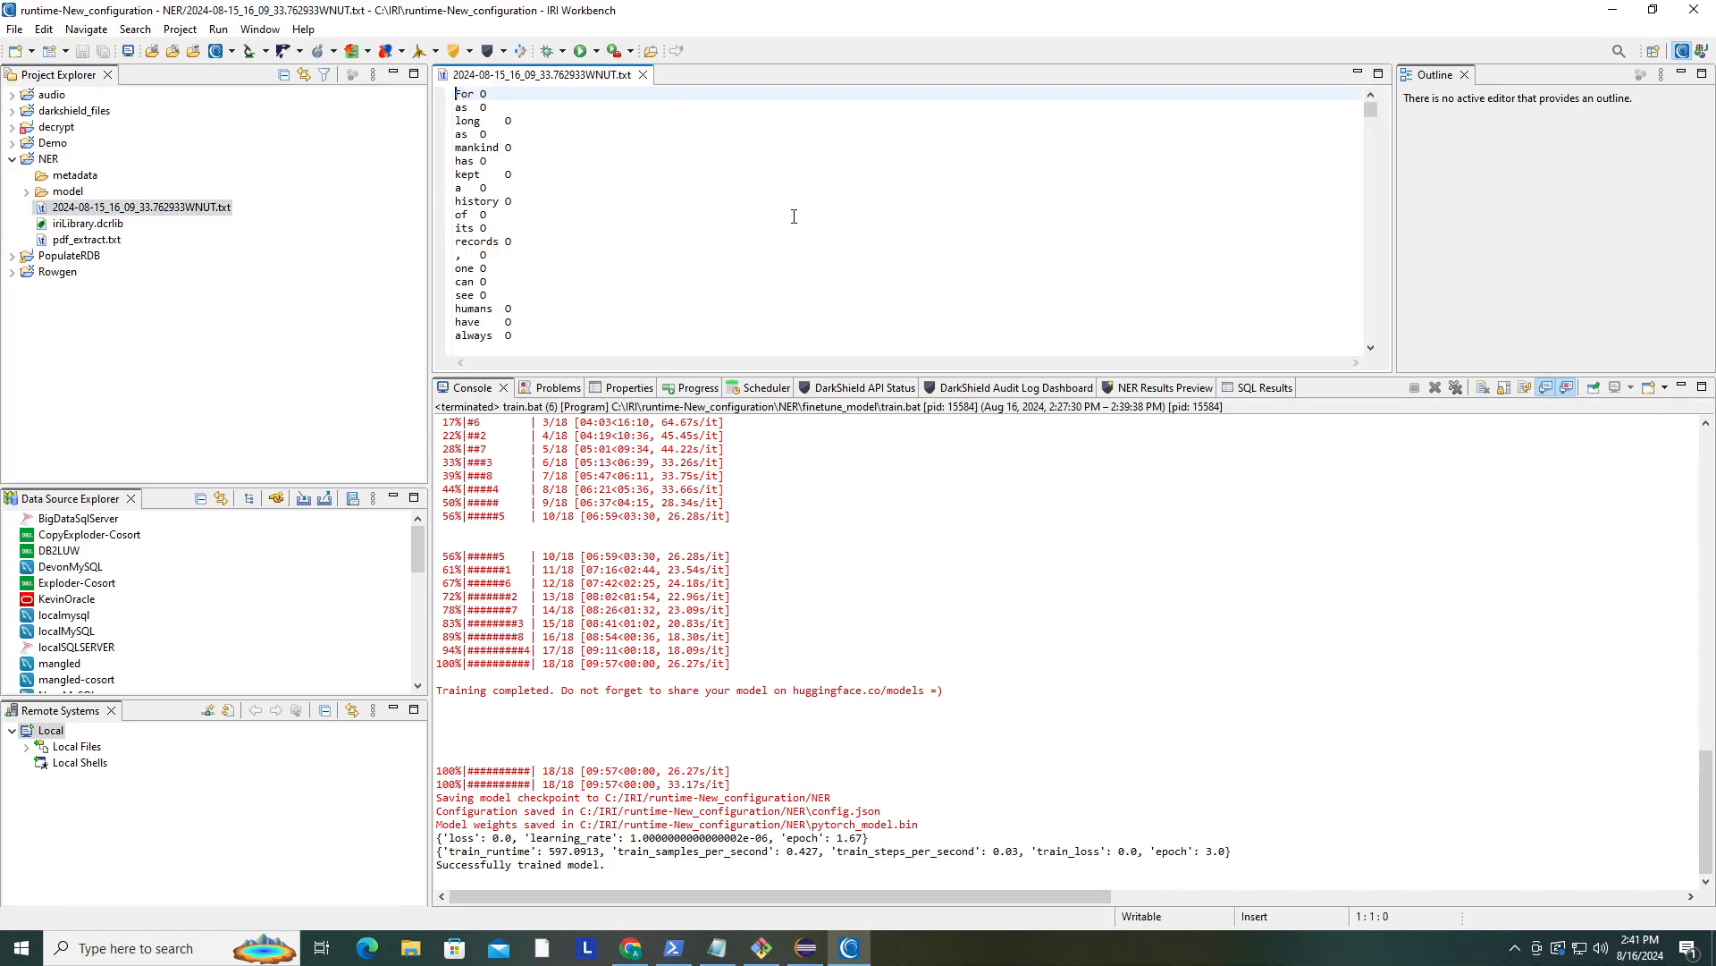
{"action": "double_click", "coordinate": [104, 240]}
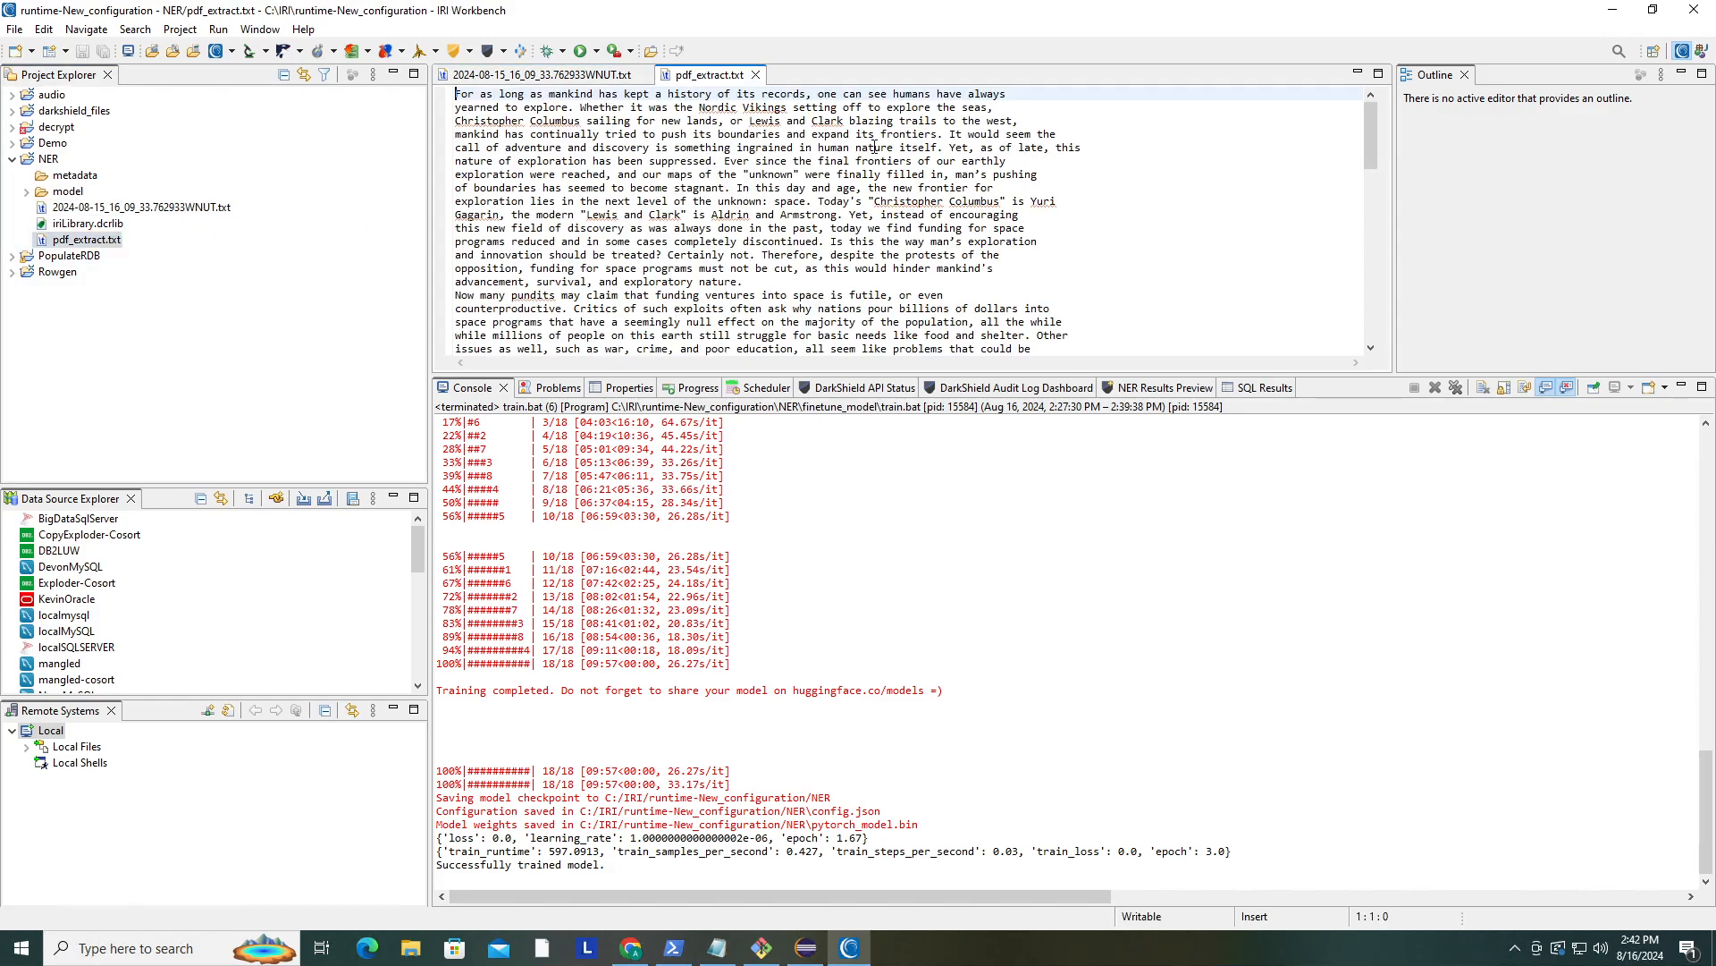
{"action": "left_click", "coordinate": [755, 74]}
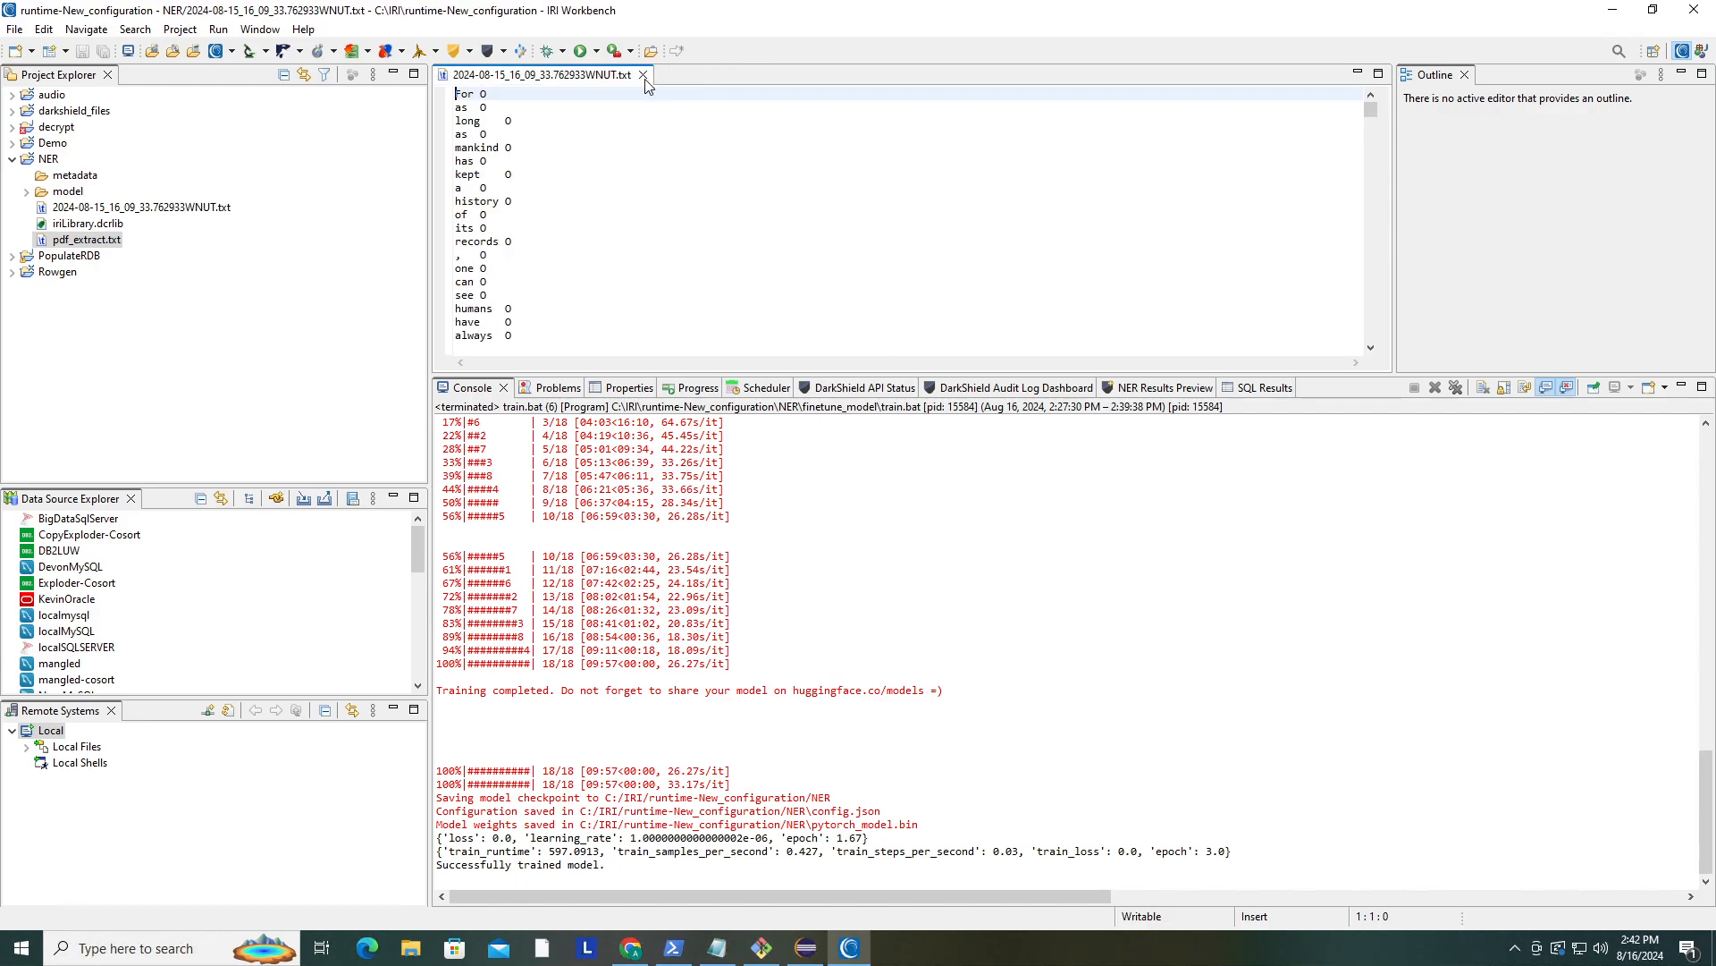
{"action": "left_click", "coordinate": [643, 75]}
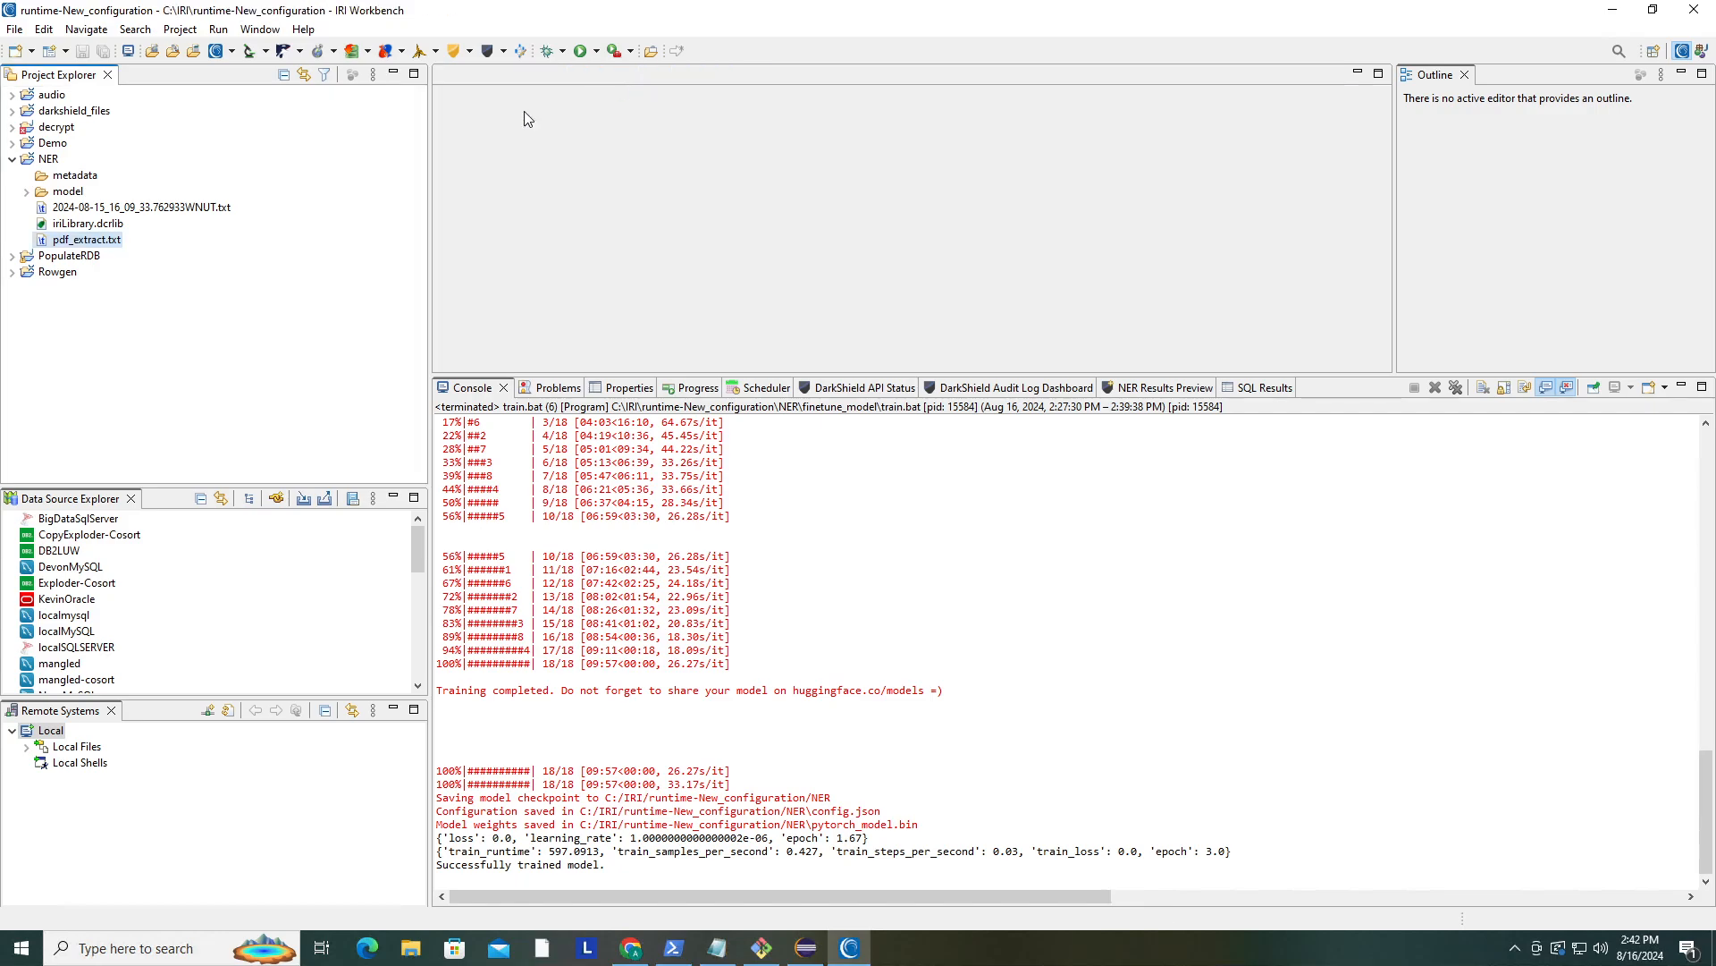
- Open the NLP Task Wizard for the NER project and choose the Create Training Data (WNUT format) task
{"action": "left_click", "coordinate": [50, 161]}
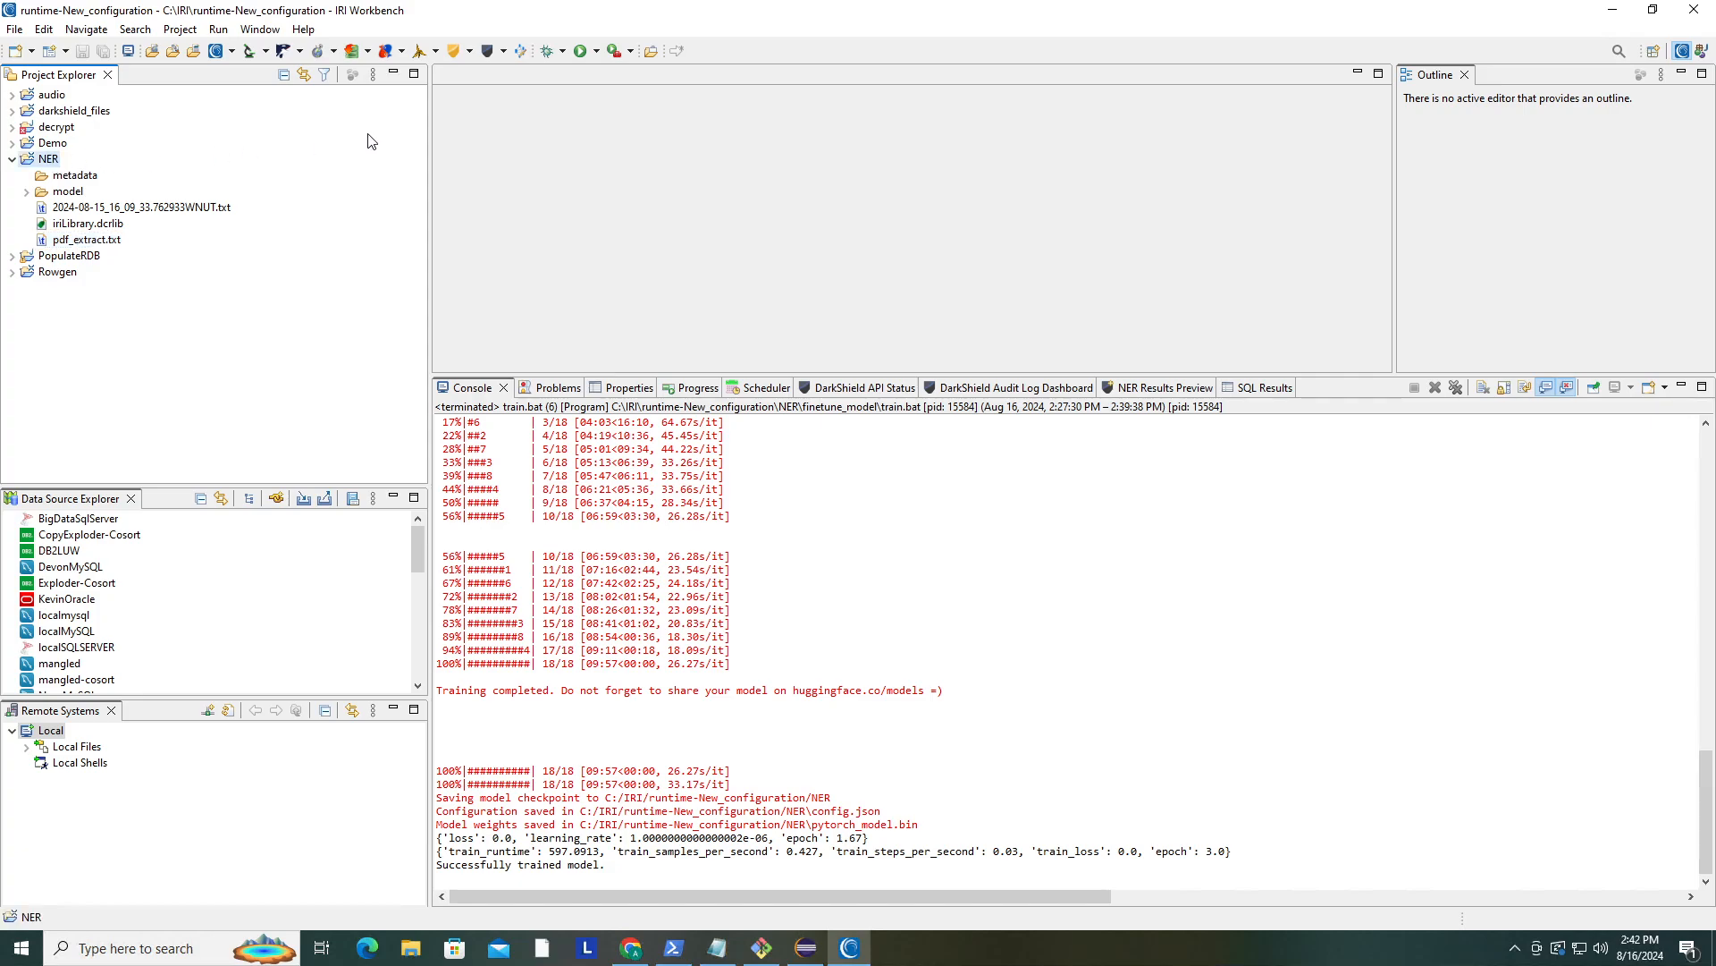
{"action": "left_click", "coordinate": [503, 51]}
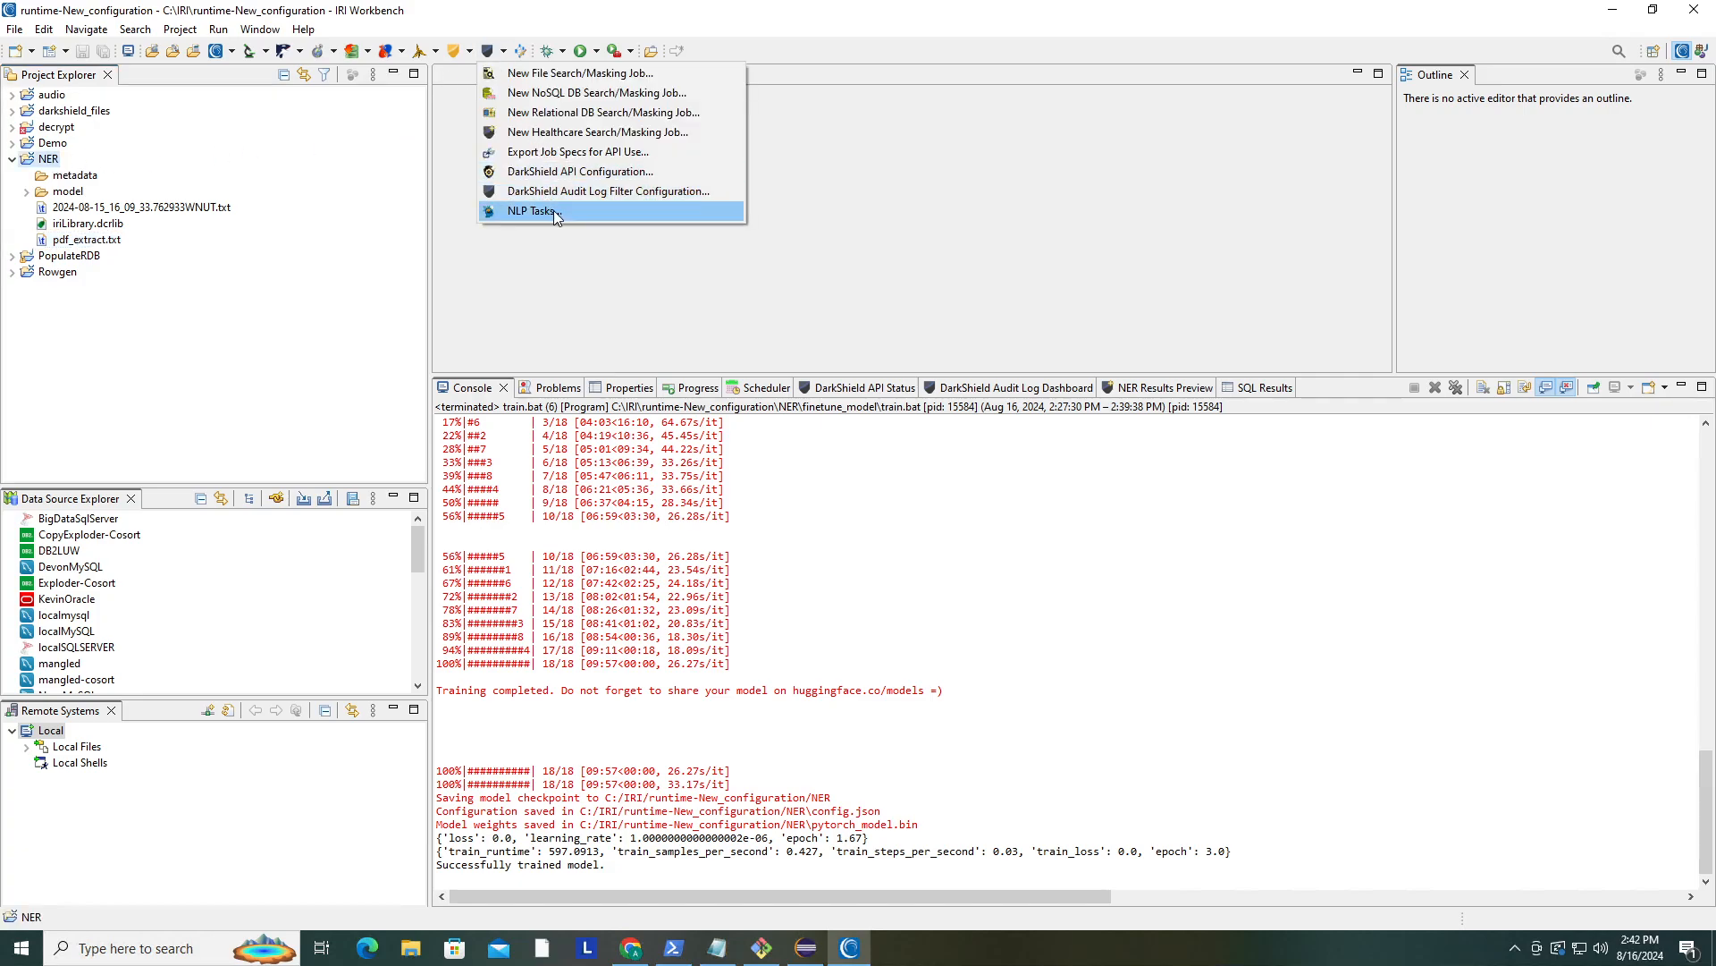
{"action": "left_click", "coordinate": [556, 211]}
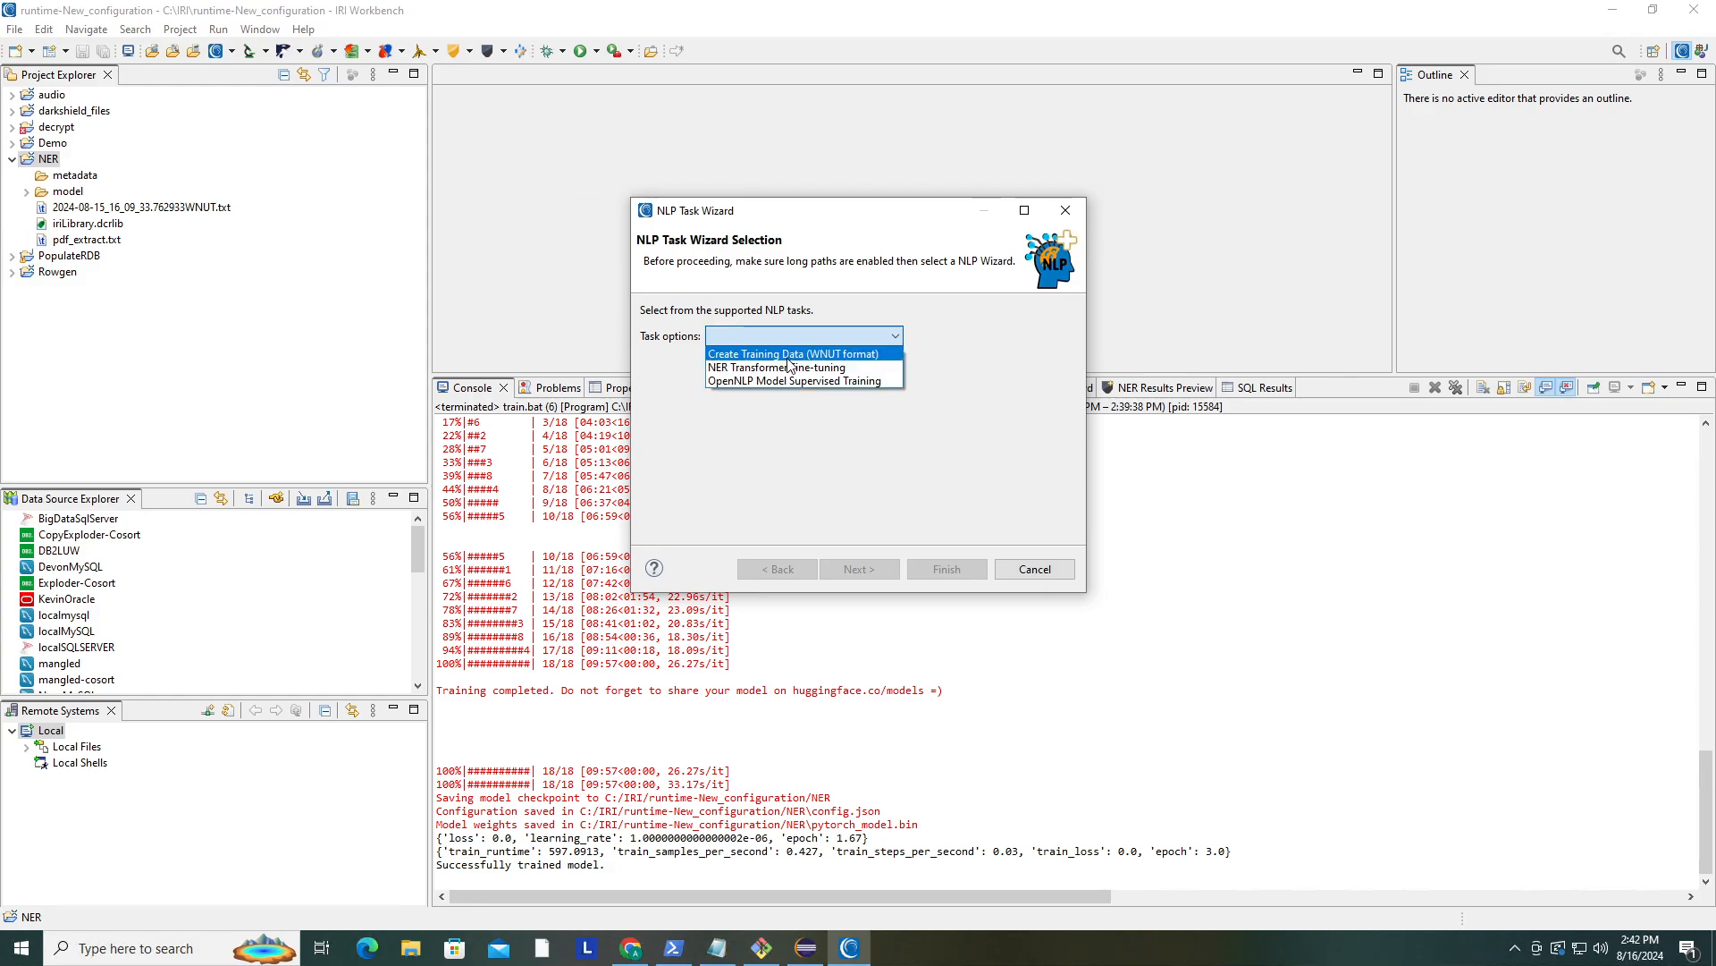
{"action": "left_click", "coordinate": [787, 357]}
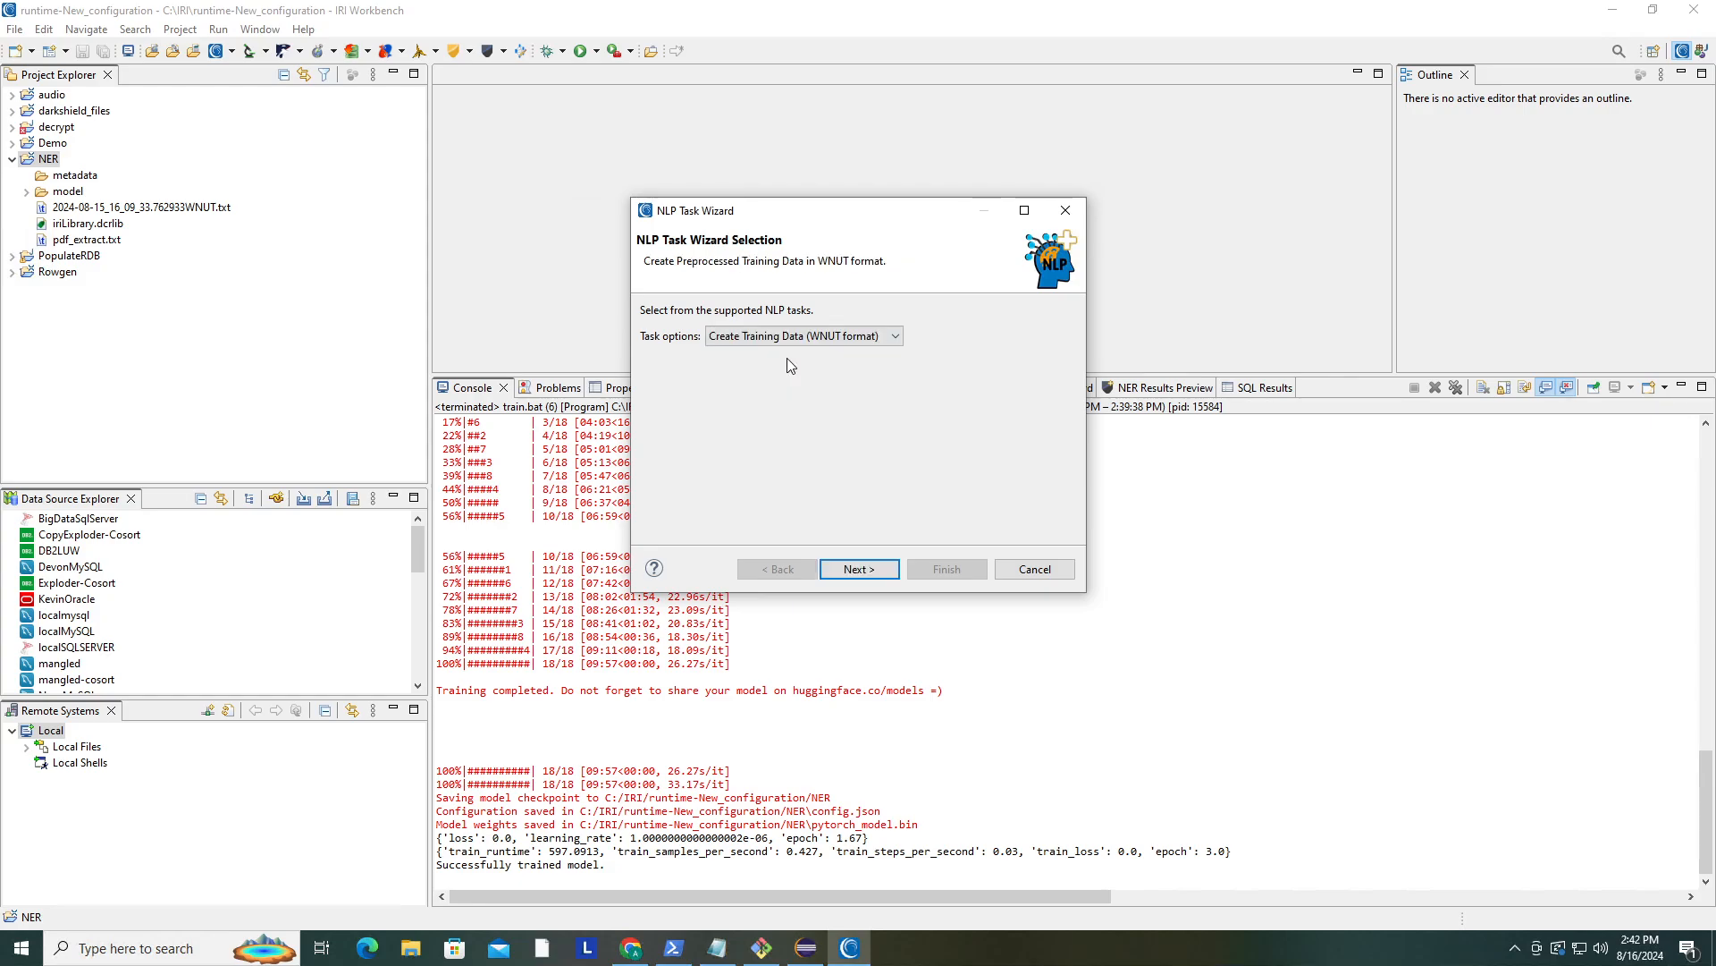
{"action": "left_click", "coordinate": [860, 569]}
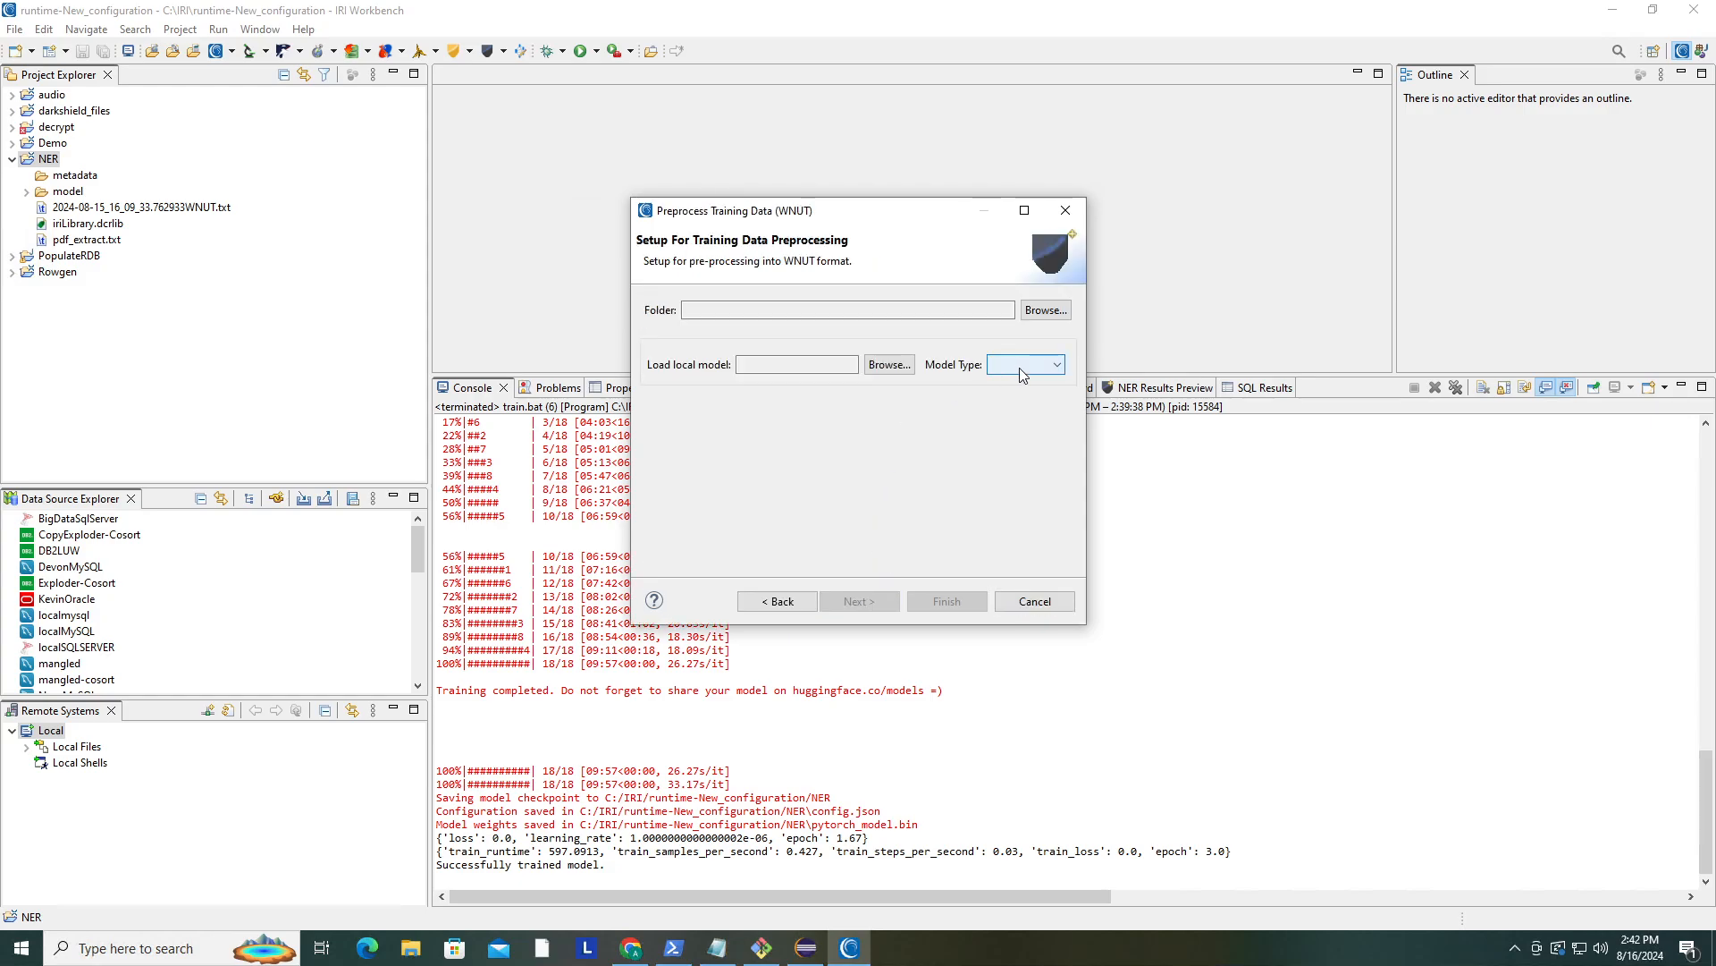
- Set the preprocessing folder to NER and the model type to PyTorch
{"action": "left_click", "coordinate": [1037, 311]}
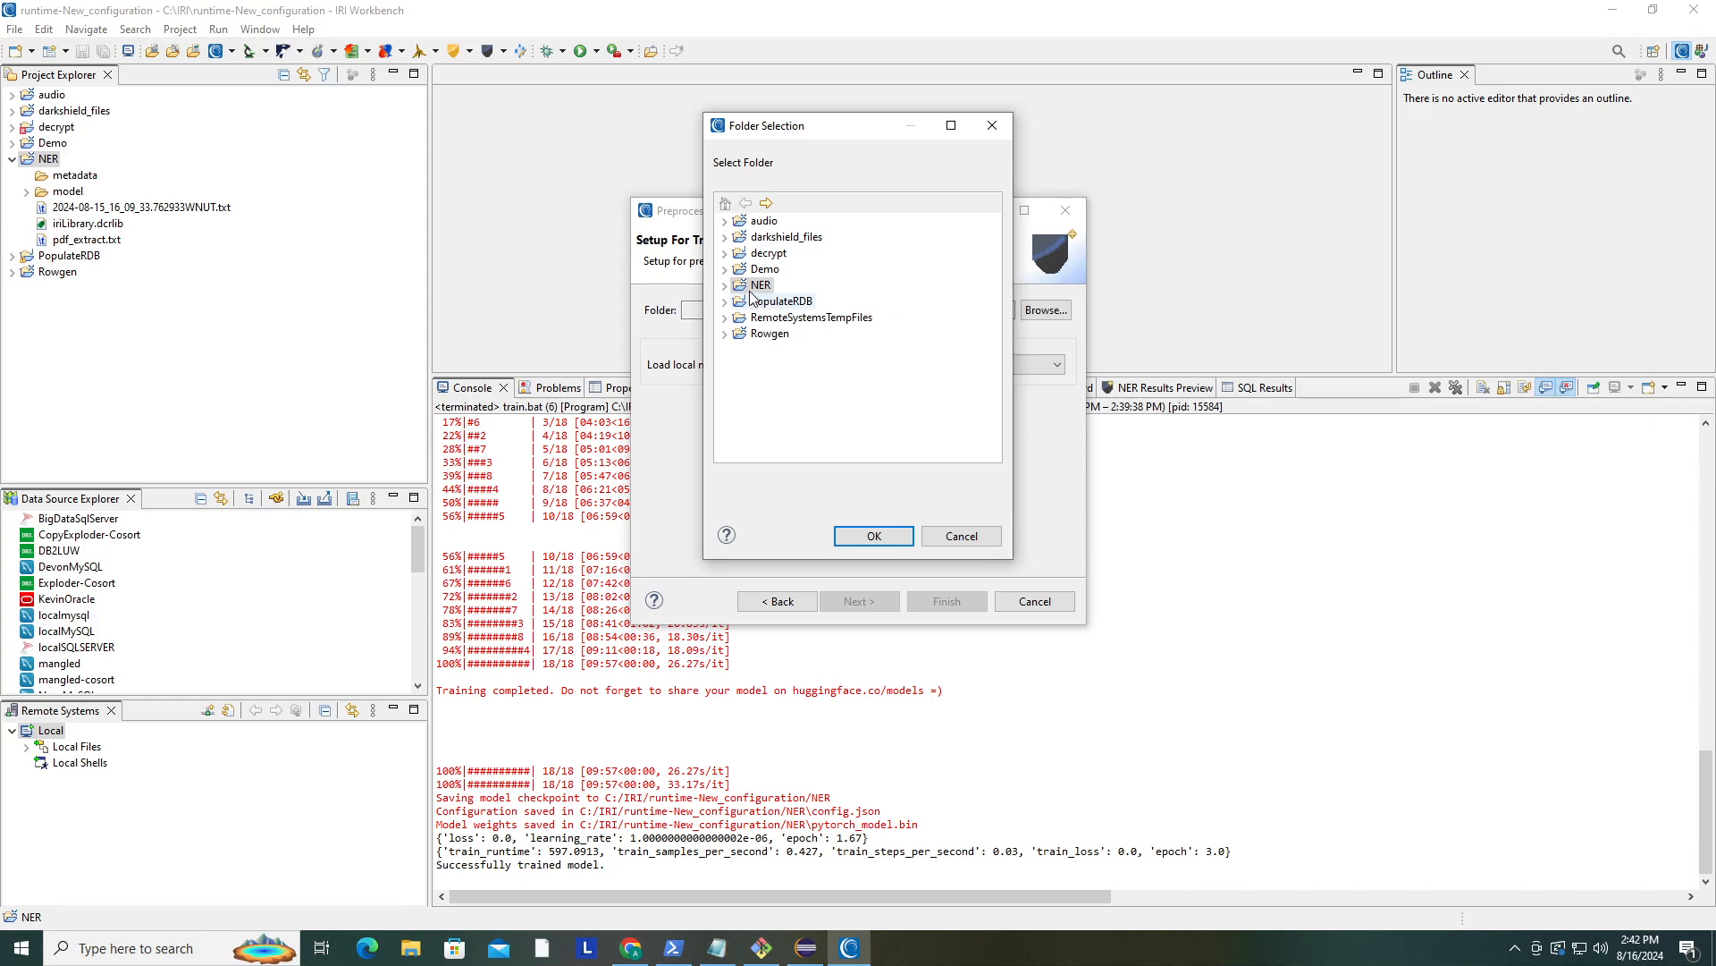
{"action": "left_click", "coordinate": [876, 536]}
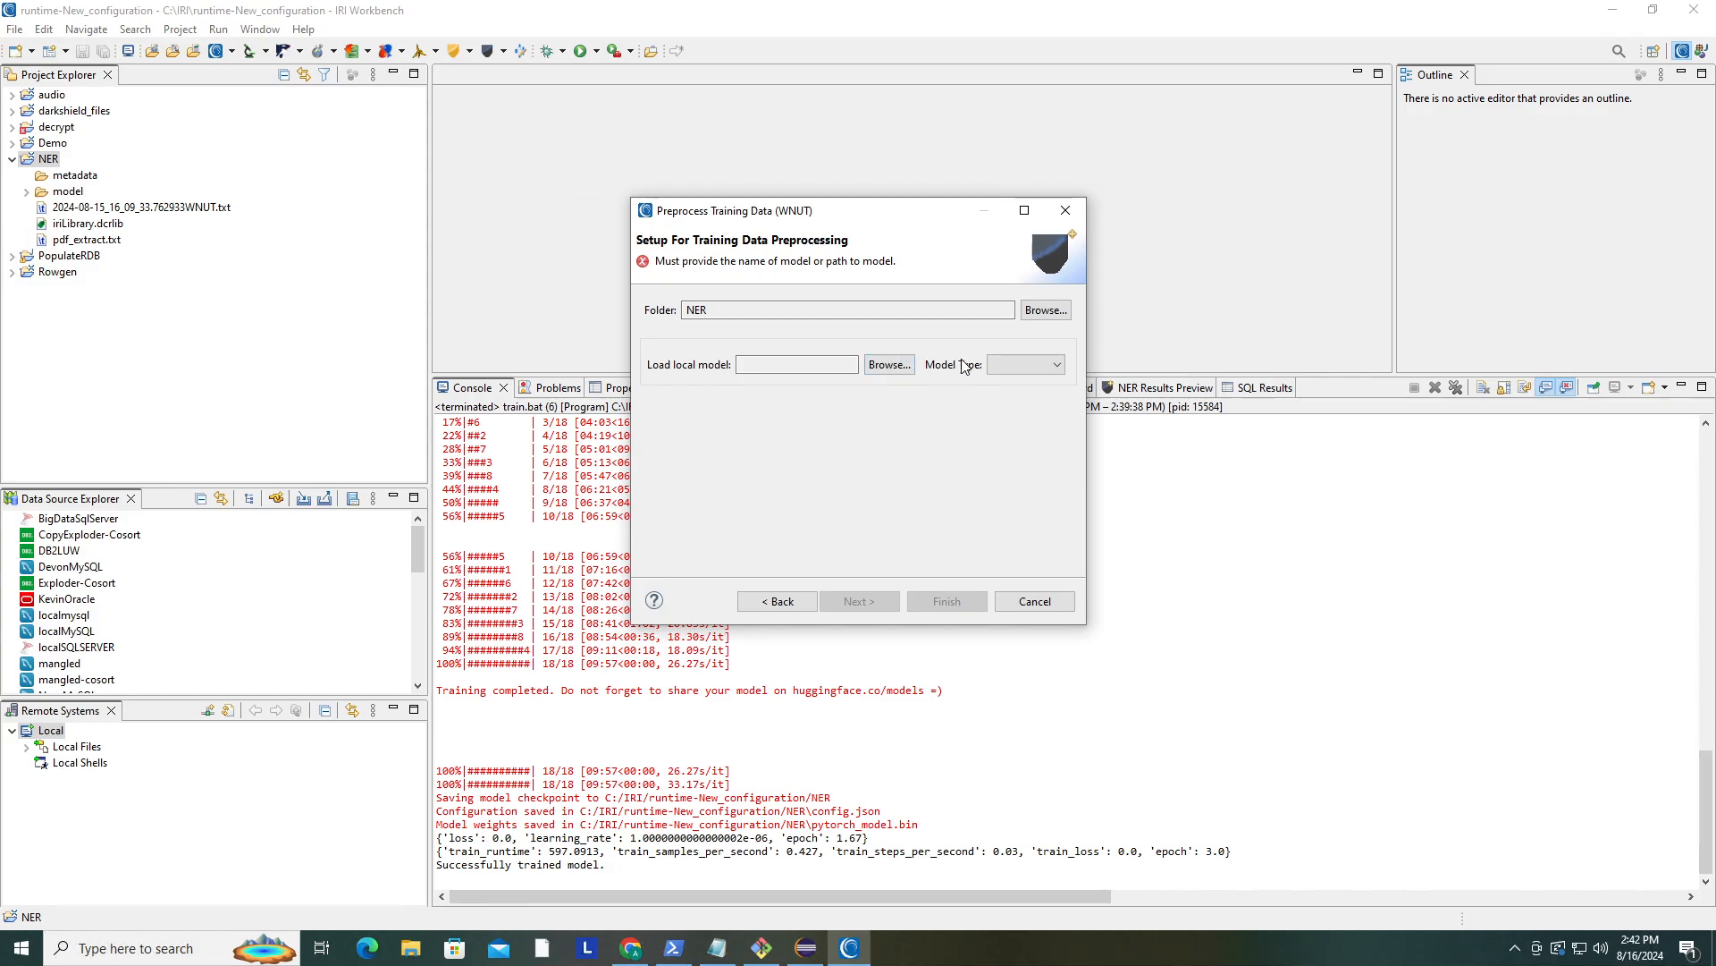
{"action": "left_click", "coordinate": [1005, 365]}
{"action": "left_click", "coordinate": [999, 384]}
- Load the local model from C:\IRI\runtime-New_configuration\NER\model and continue to raw training data selection
{"action": "left_click", "coordinate": [882, 366]}
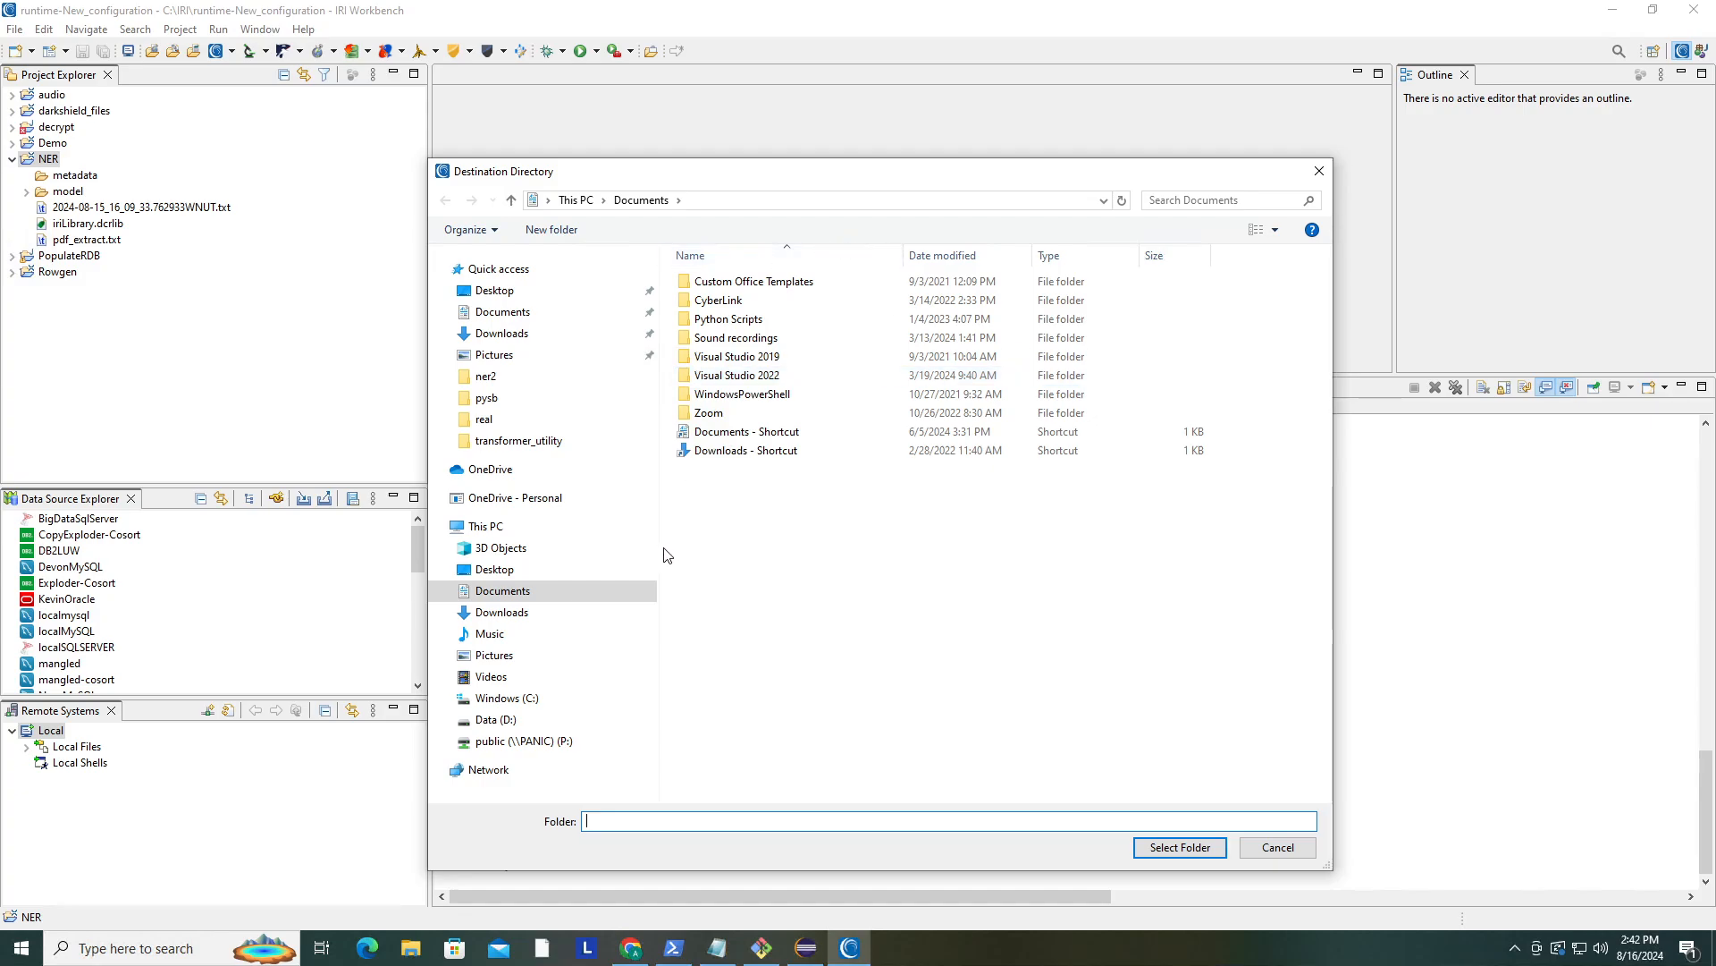
{"action": "left_click", "coordinate": [445, 721]}
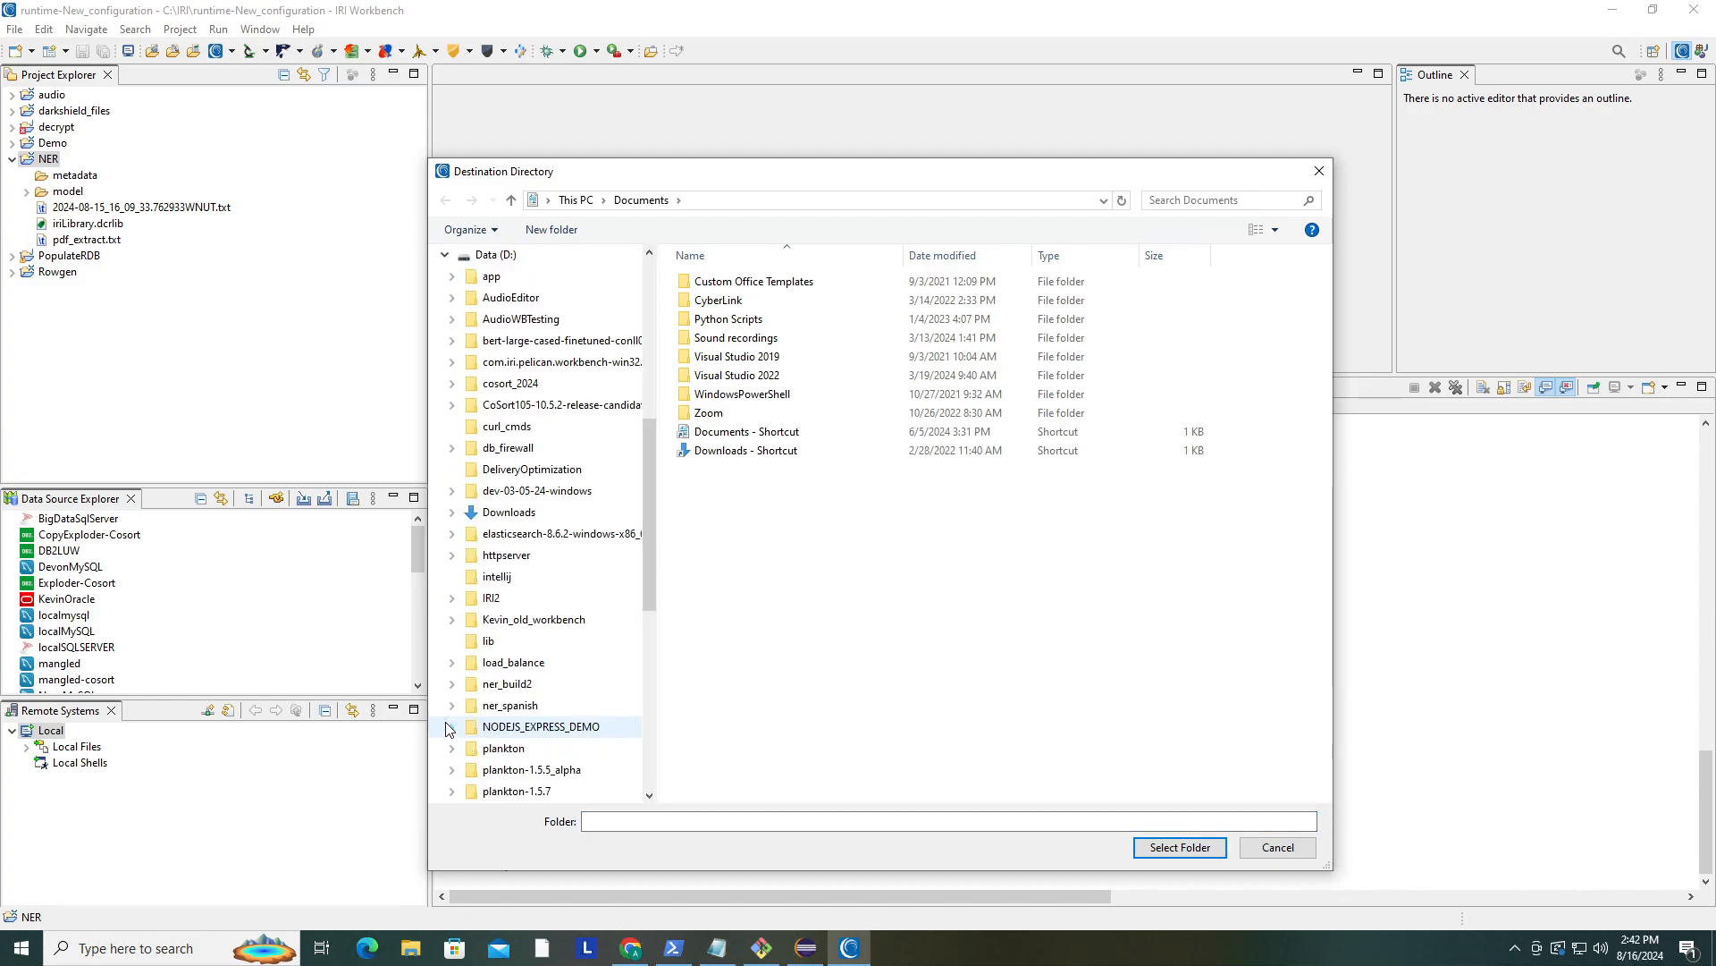
{"action": "left_click", "coordinate": [439, 250]}
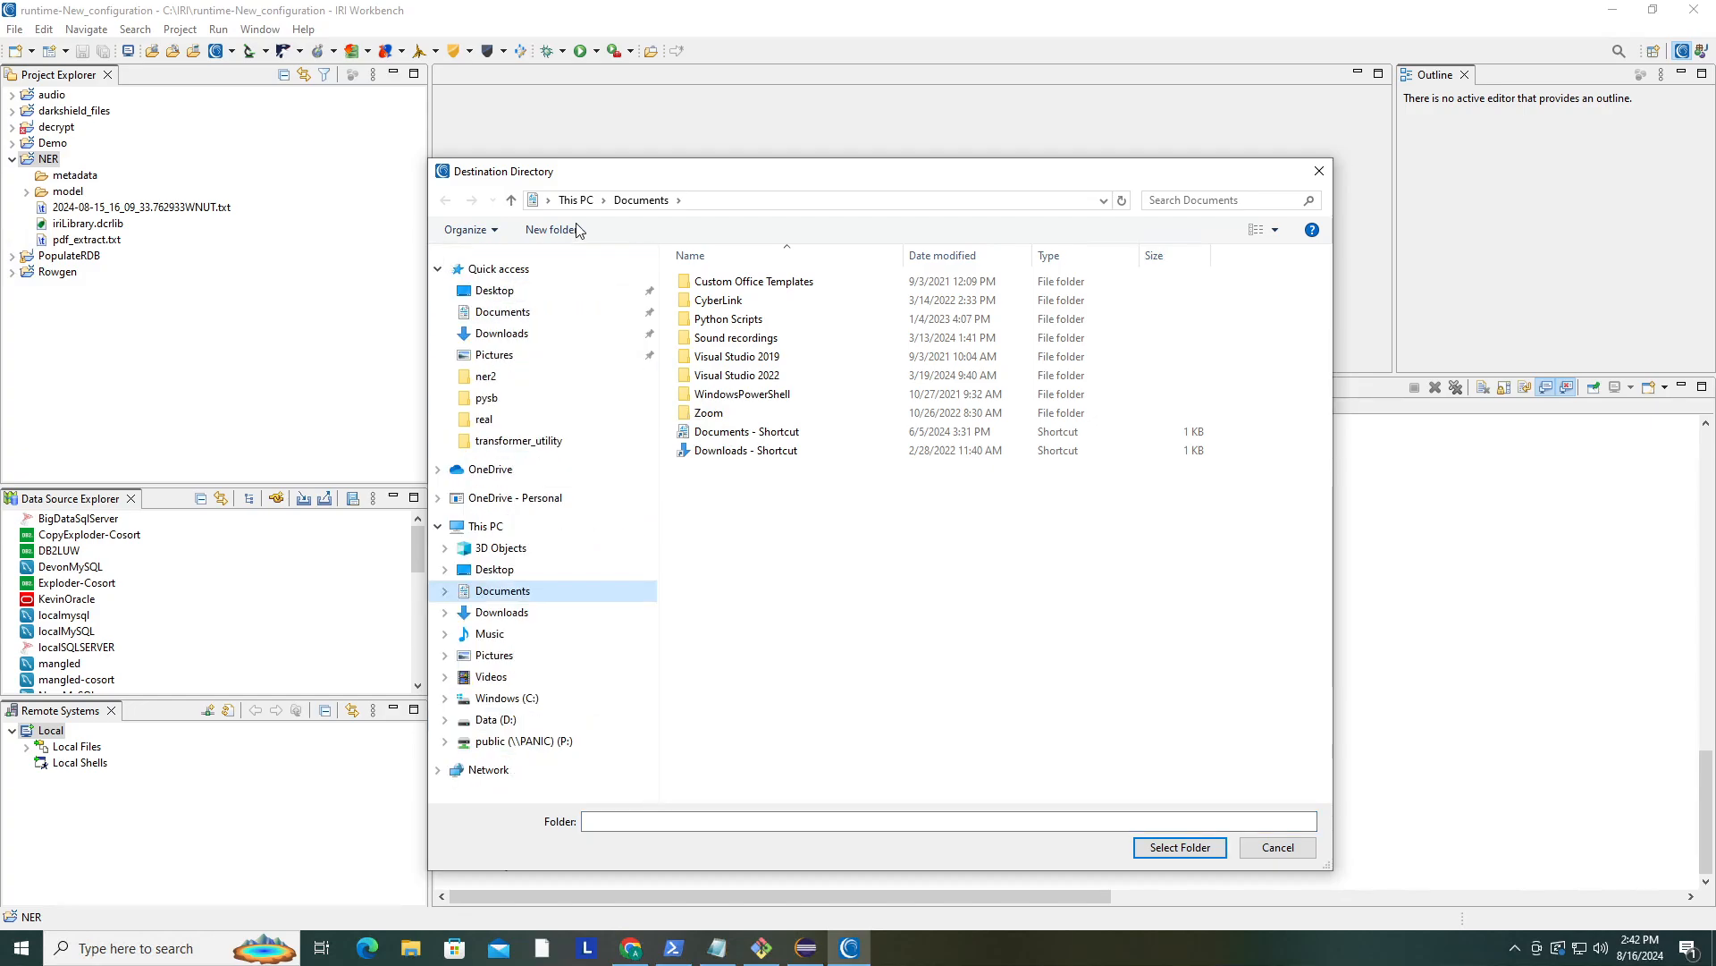
{"action": "left_click", "coordinate": [507, 698]}
{"action": "double_click", "coordinate": [705, 413]}
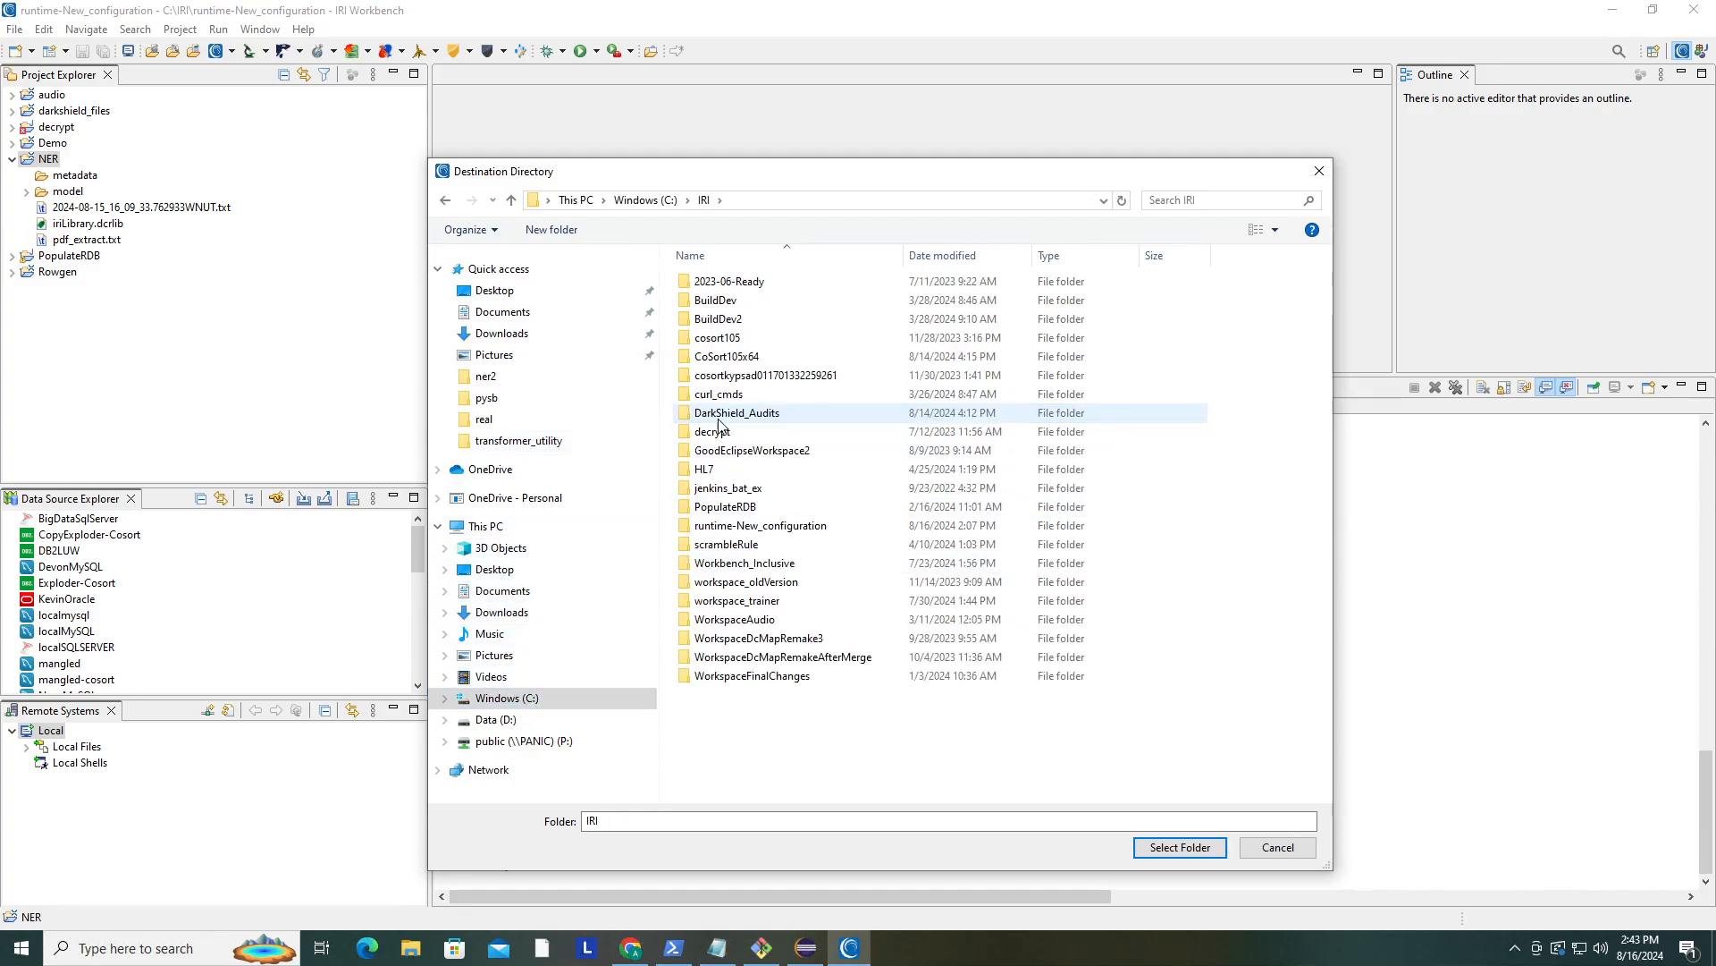
{"action": "double_click", "coordinate": [783, 536]}
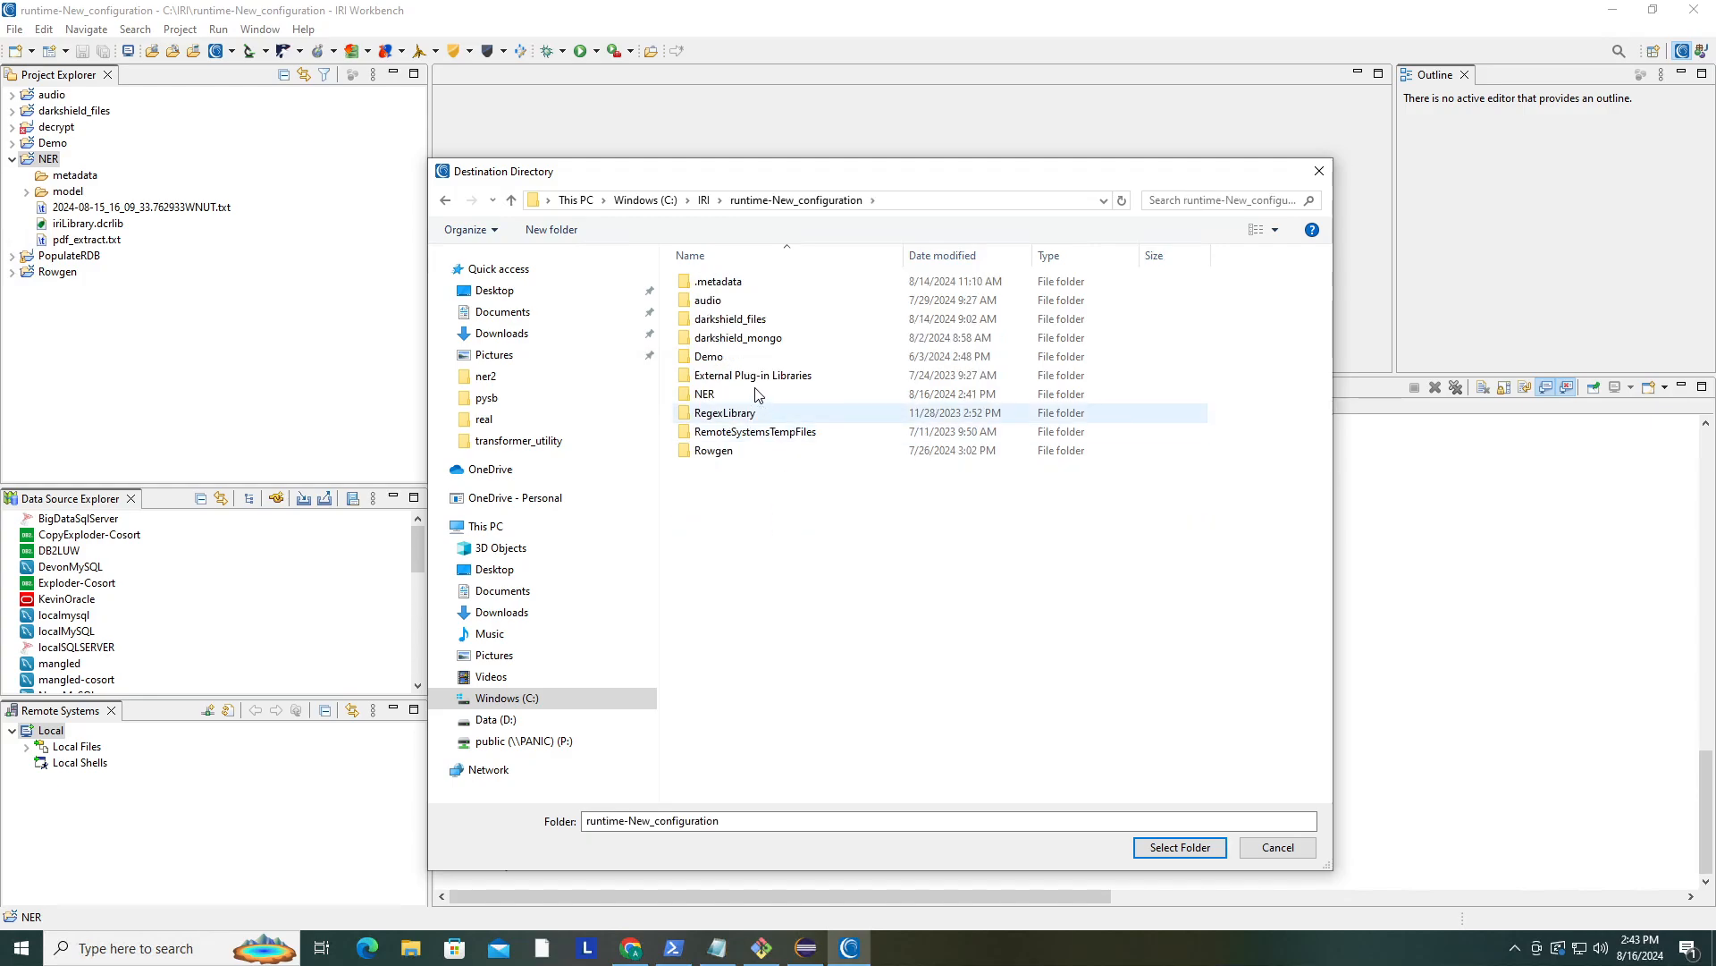
{"action": "double_click", "coordinate": [706, 394]}
{"action": "left_click", "coordinate": [730, 319]}
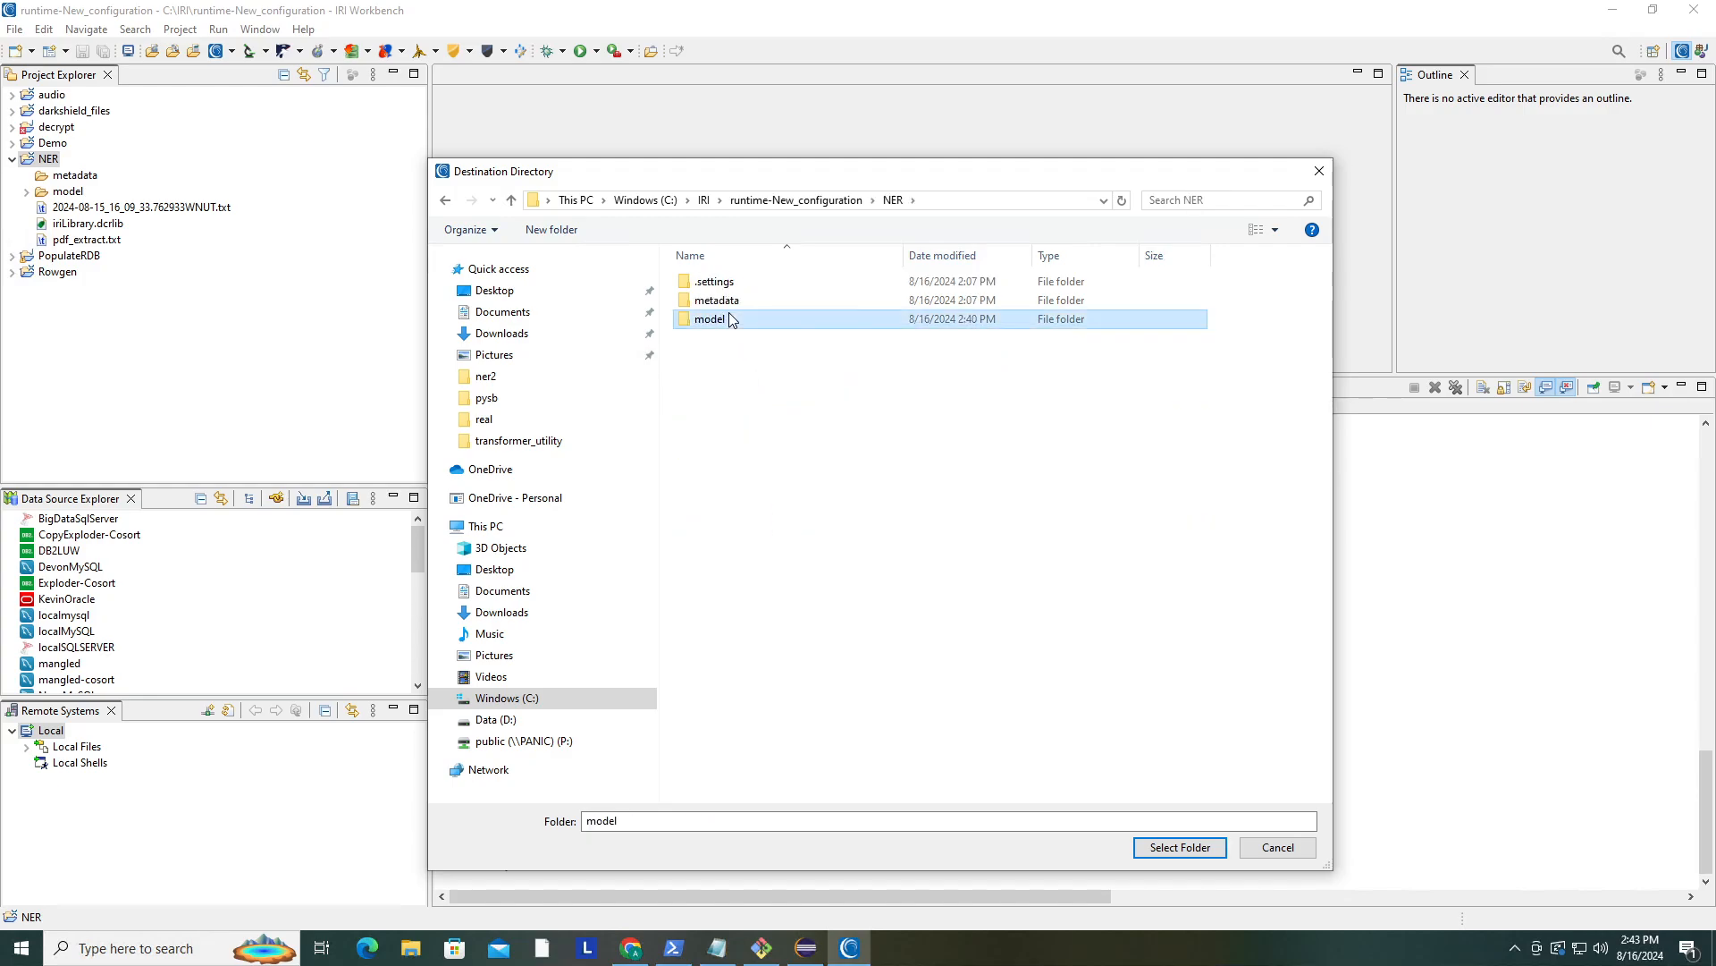
{"action": "left_click", "coordinate": [1173, 845]}
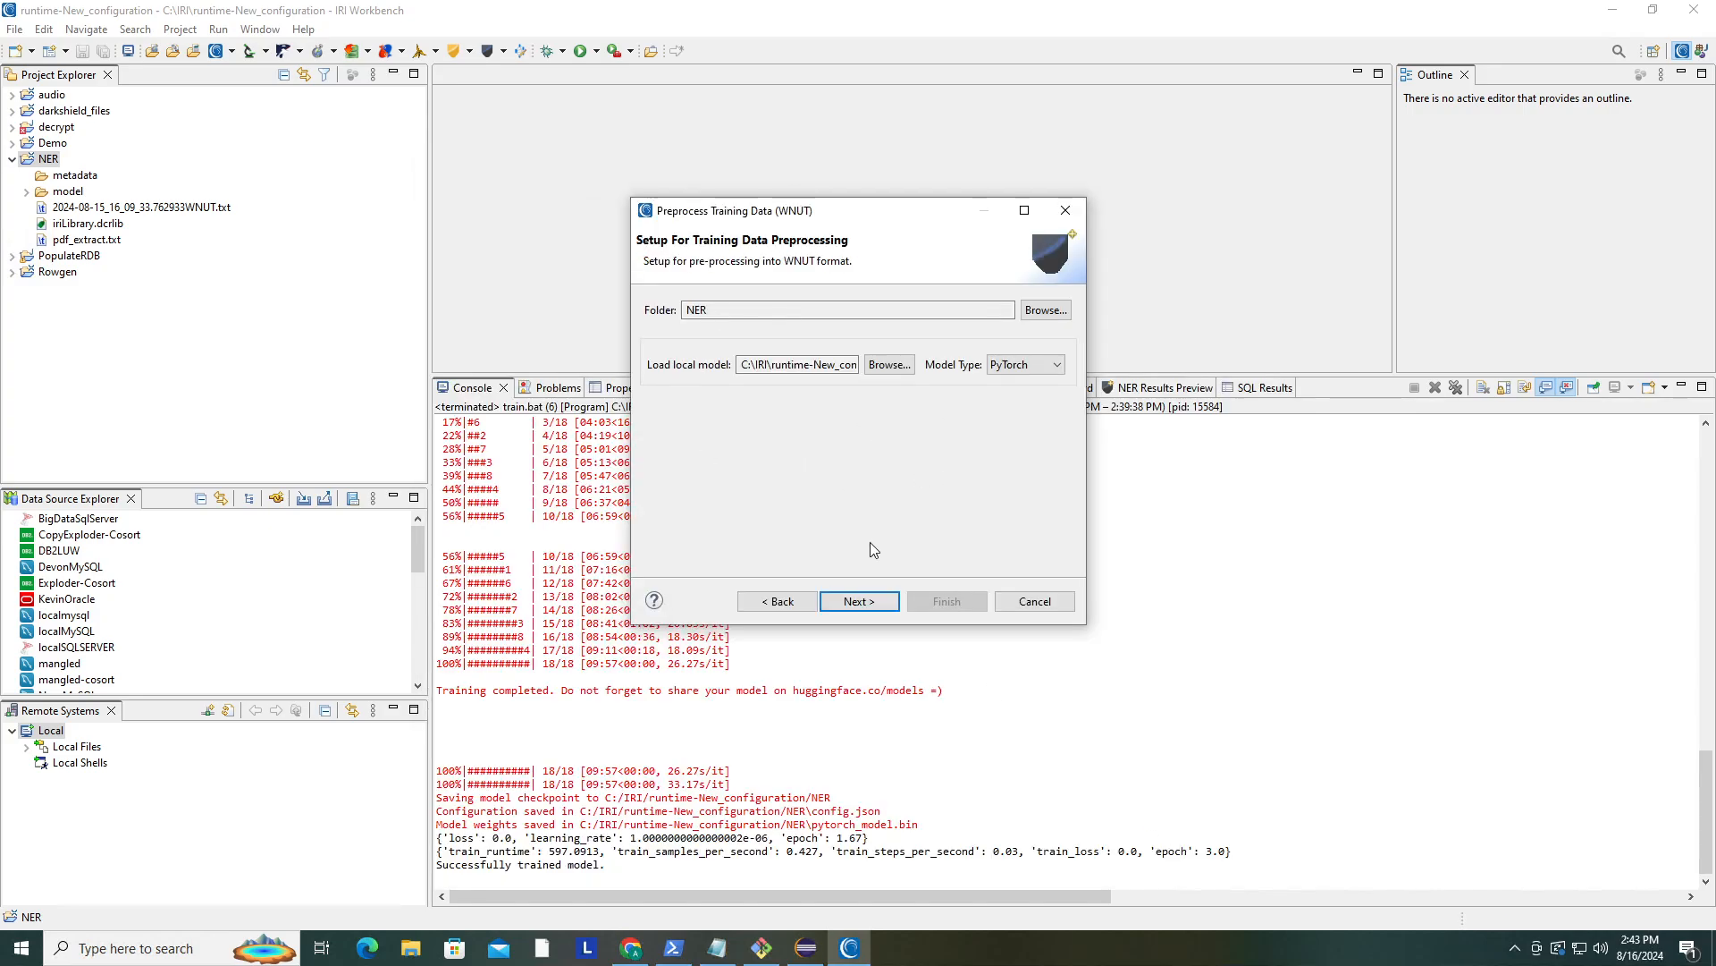
{"action": "left_click", "coordinate": [860, 601]}
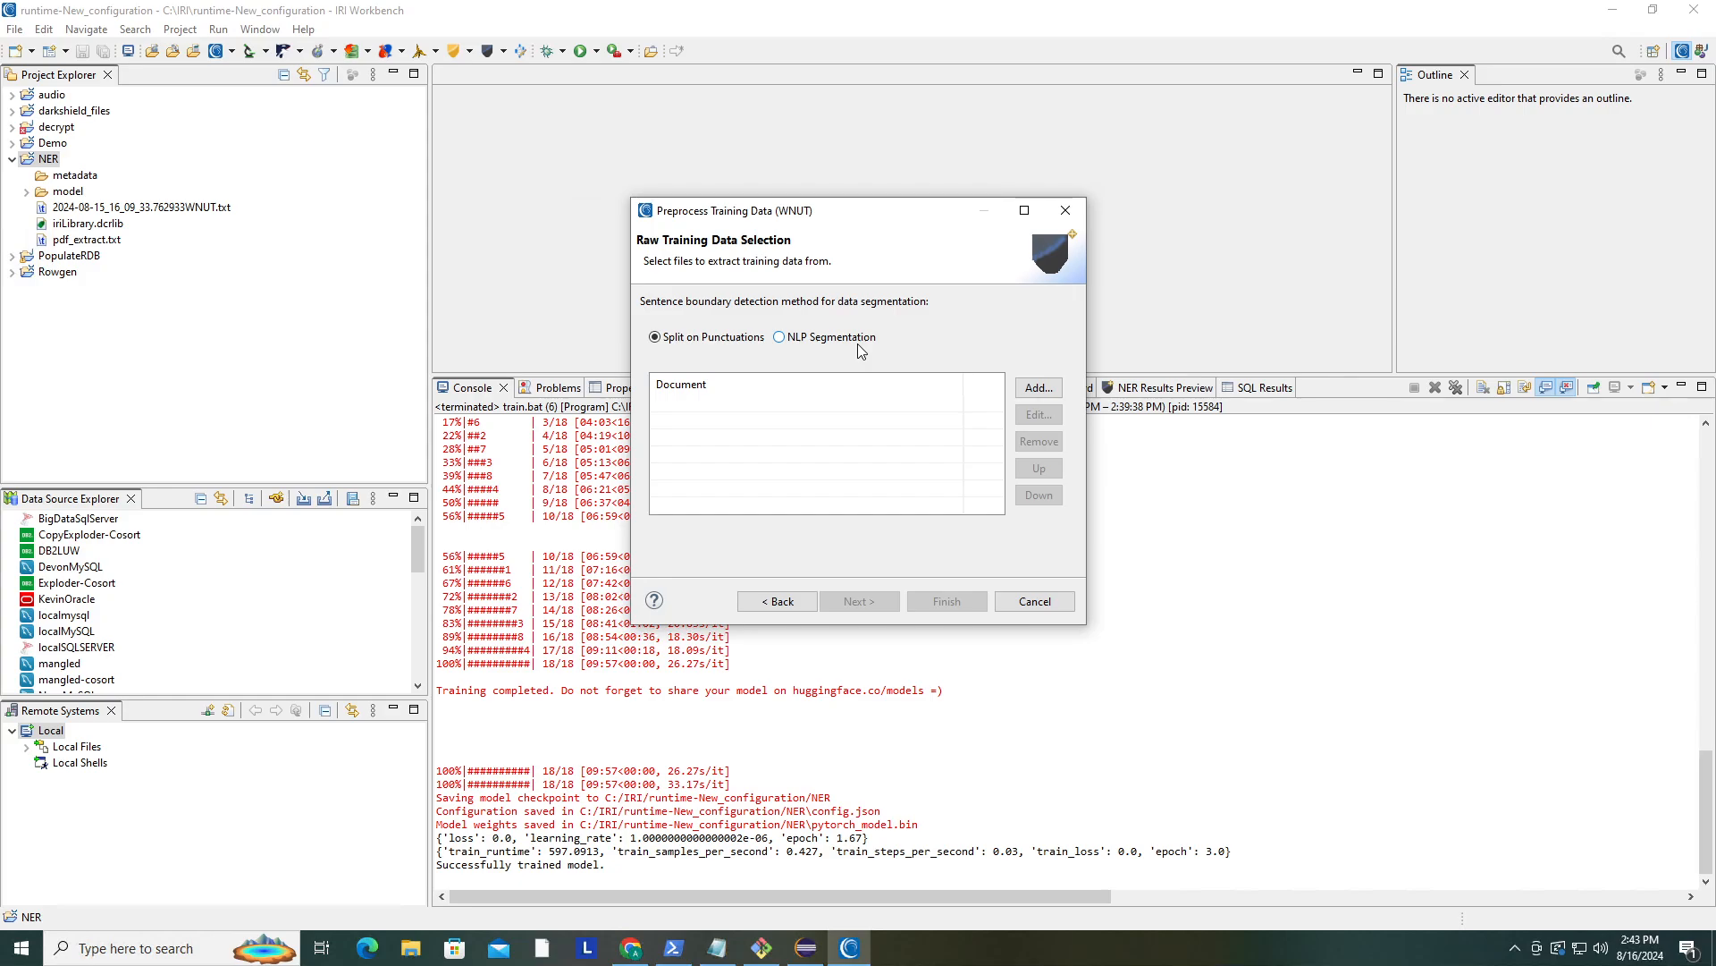
{"action": "left_click", "coordinate": [779, 338]}
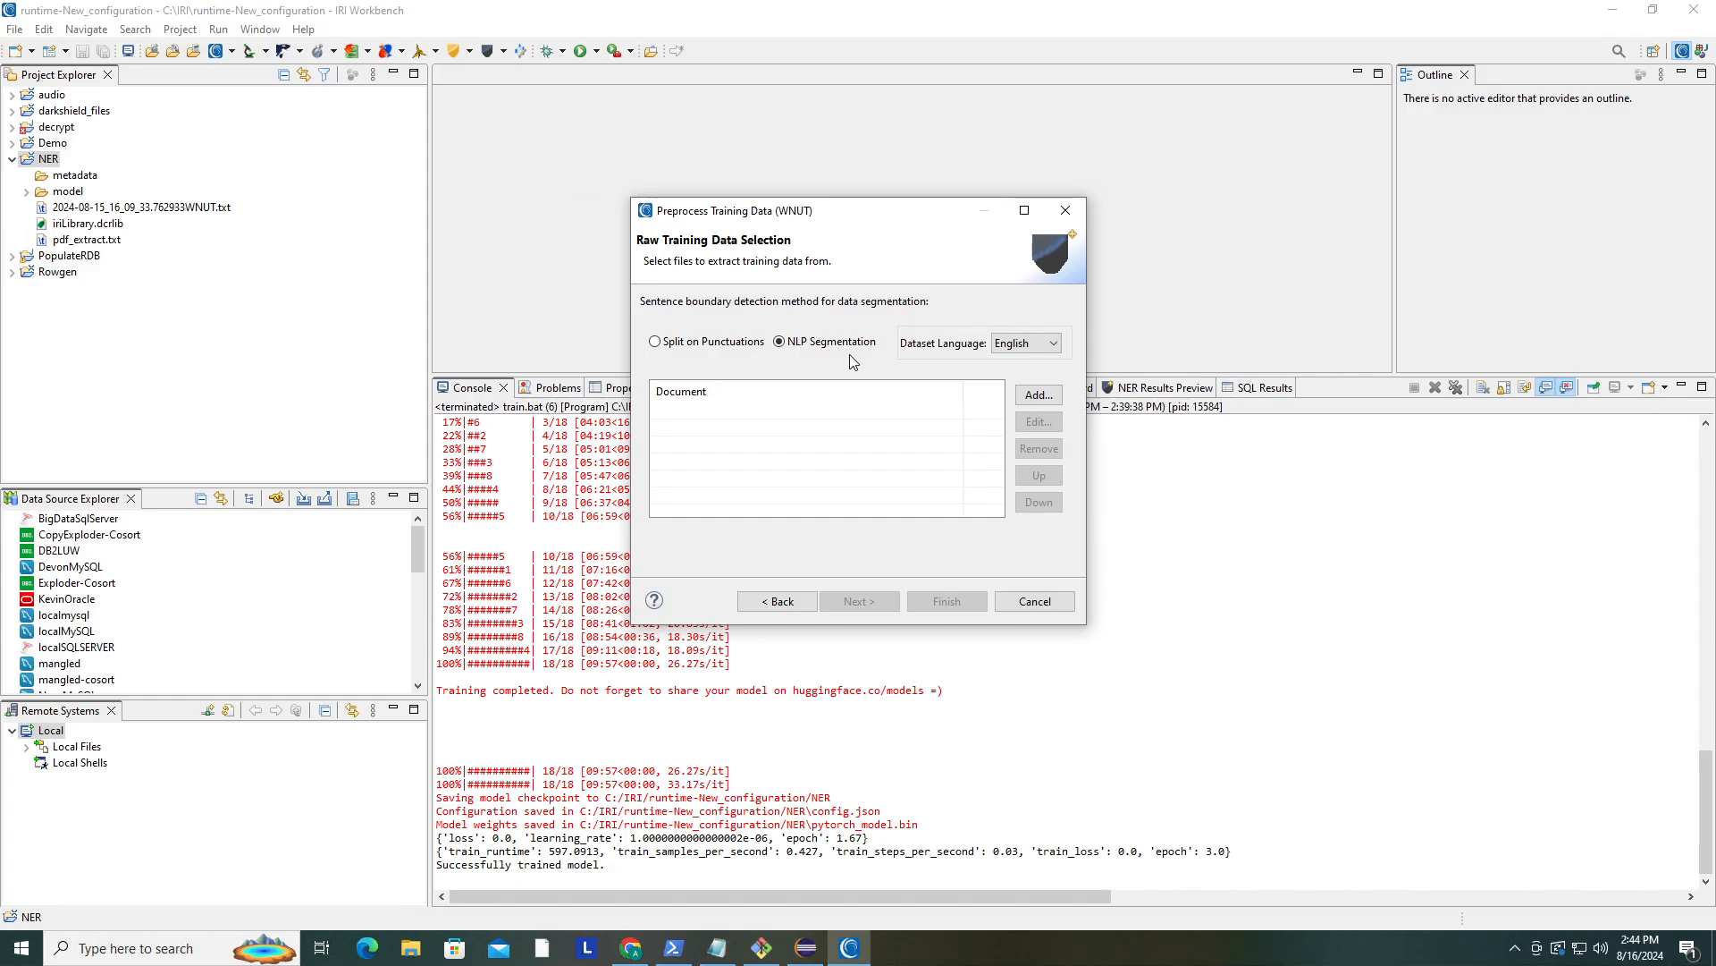
{"action": "left_click", "coordinate": [1006, 349]}
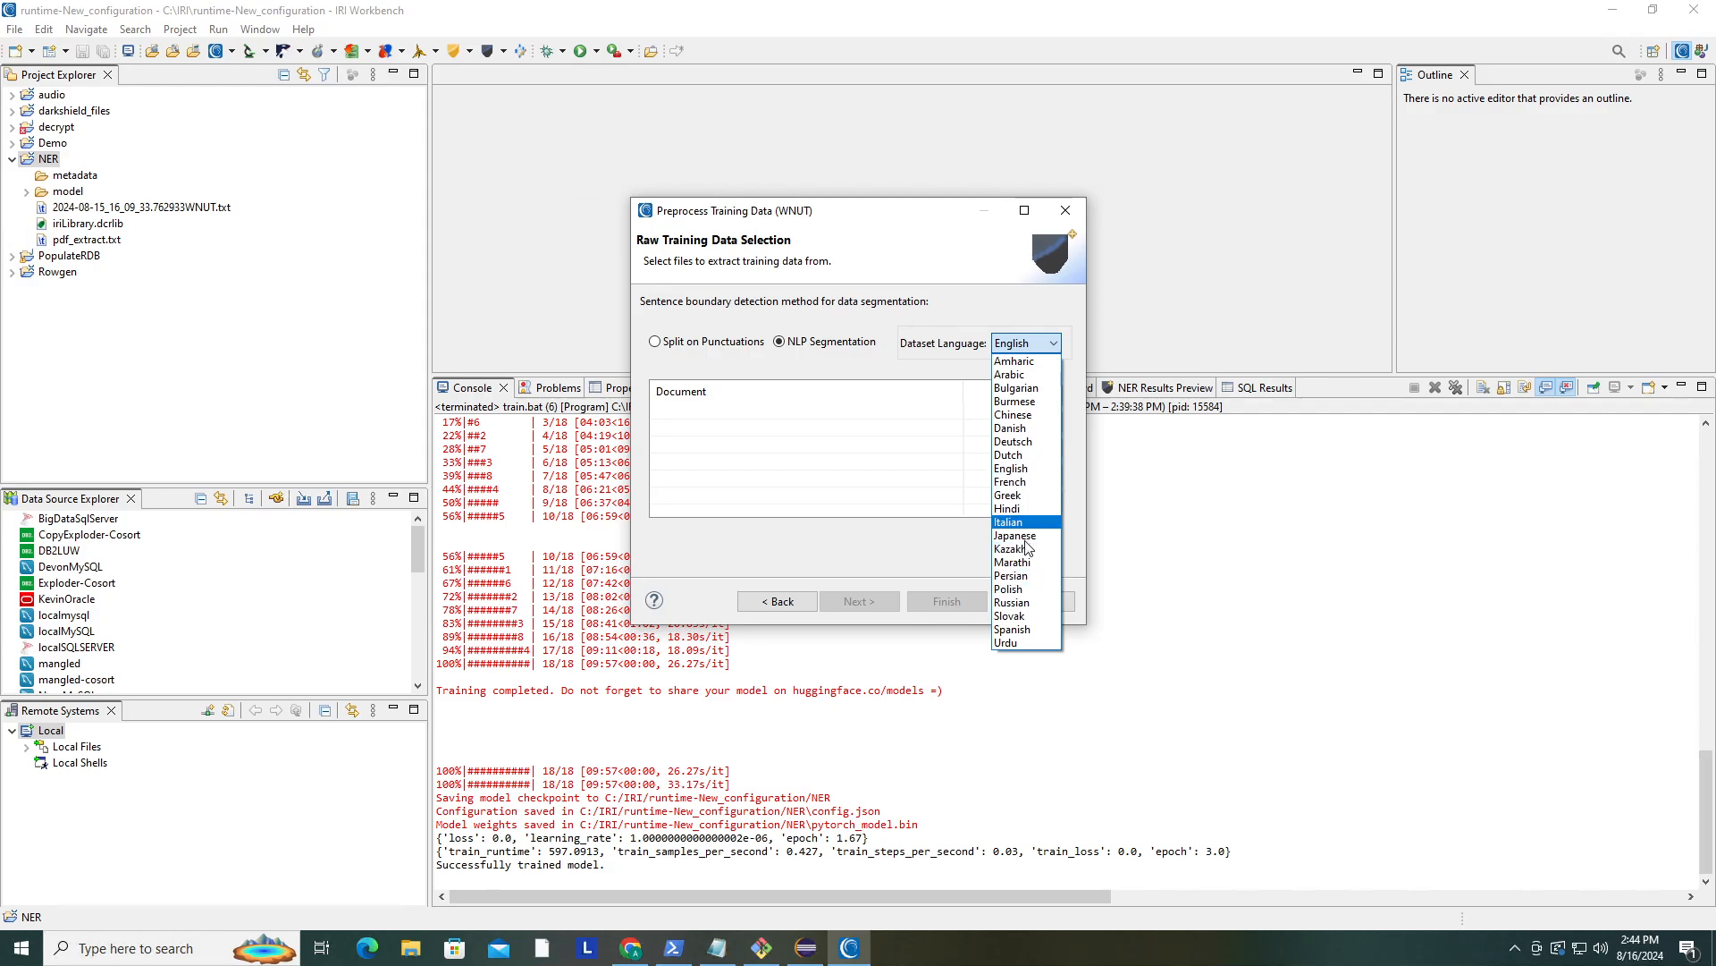
{"action": "left_click", "coordinate": [672, 356]}
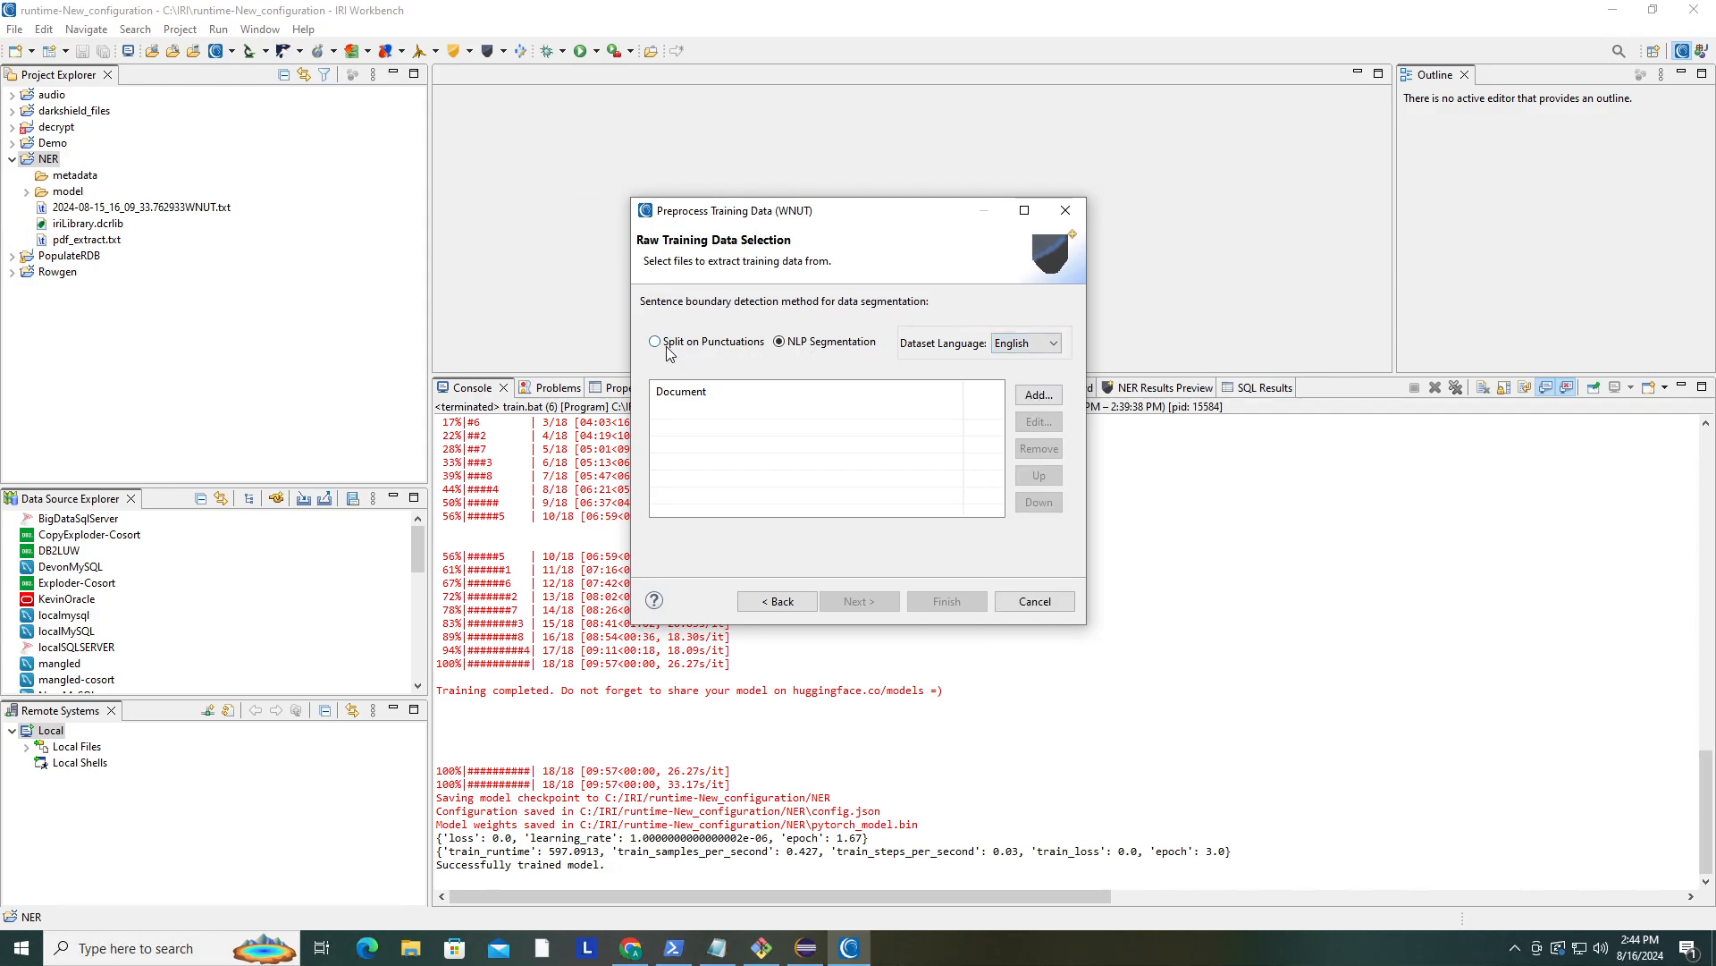
{"action": "left_click", "coordinate": [660, 347]}
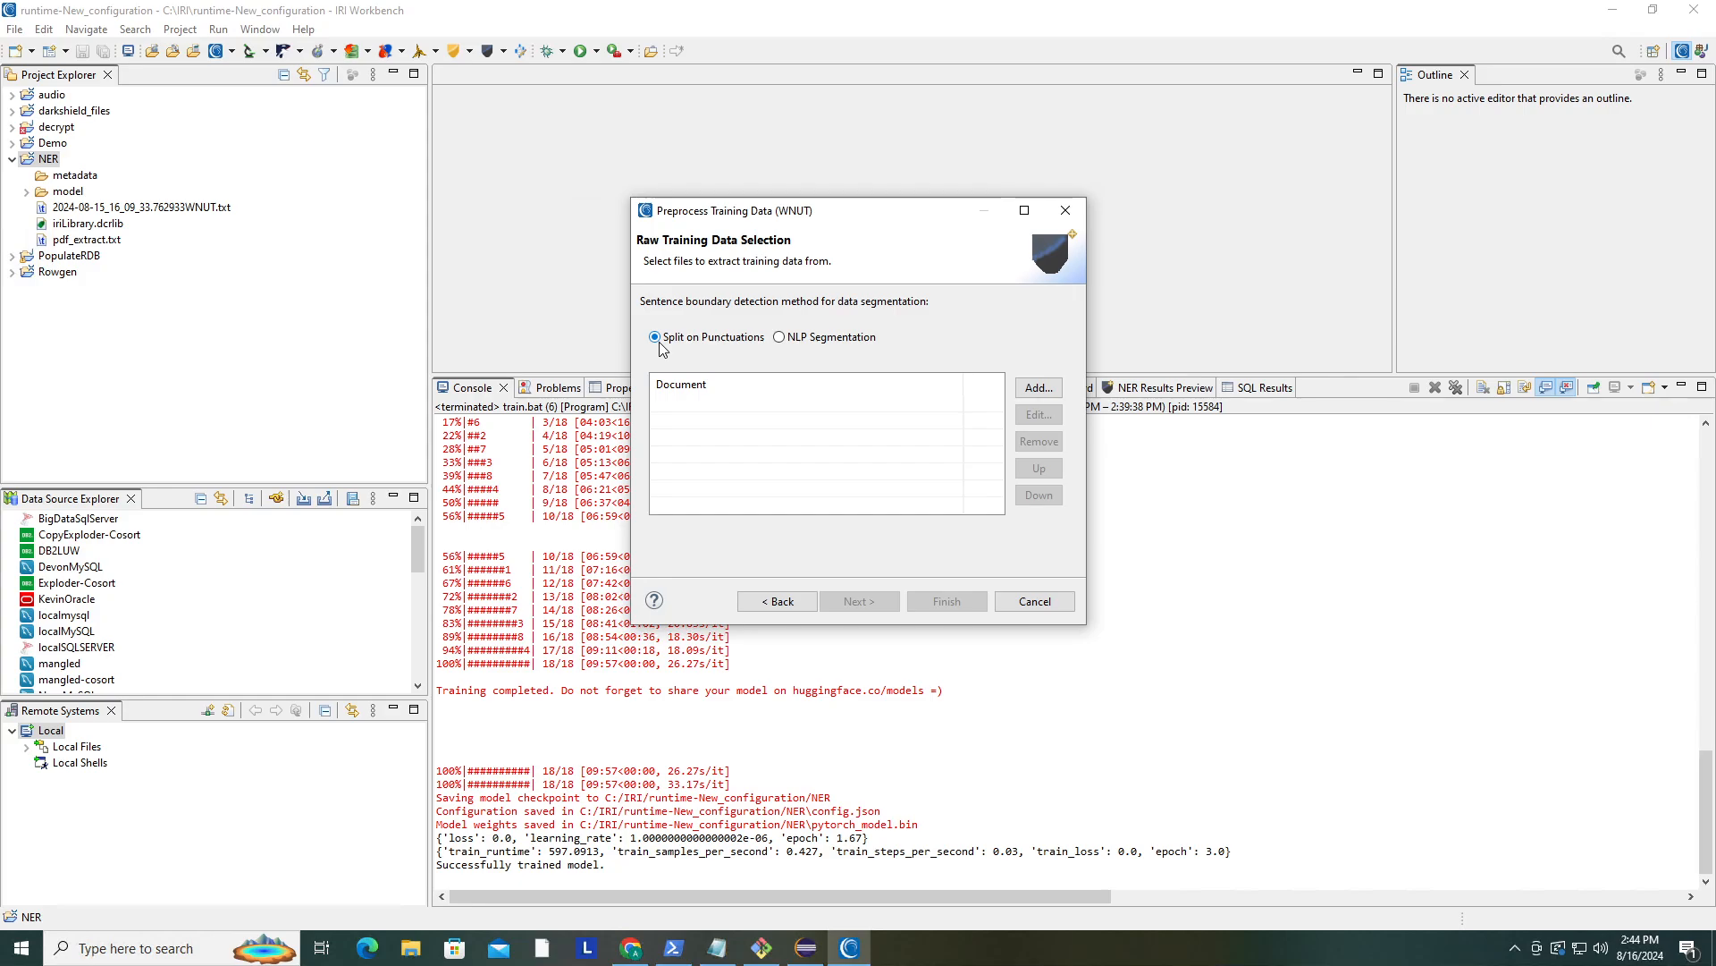
- Add pdf_extract.txt from the NER project as the raw training document, splitting on punctuations, and finish the wizard
{"action": "left_click", "coordinate": [1026, 390]}
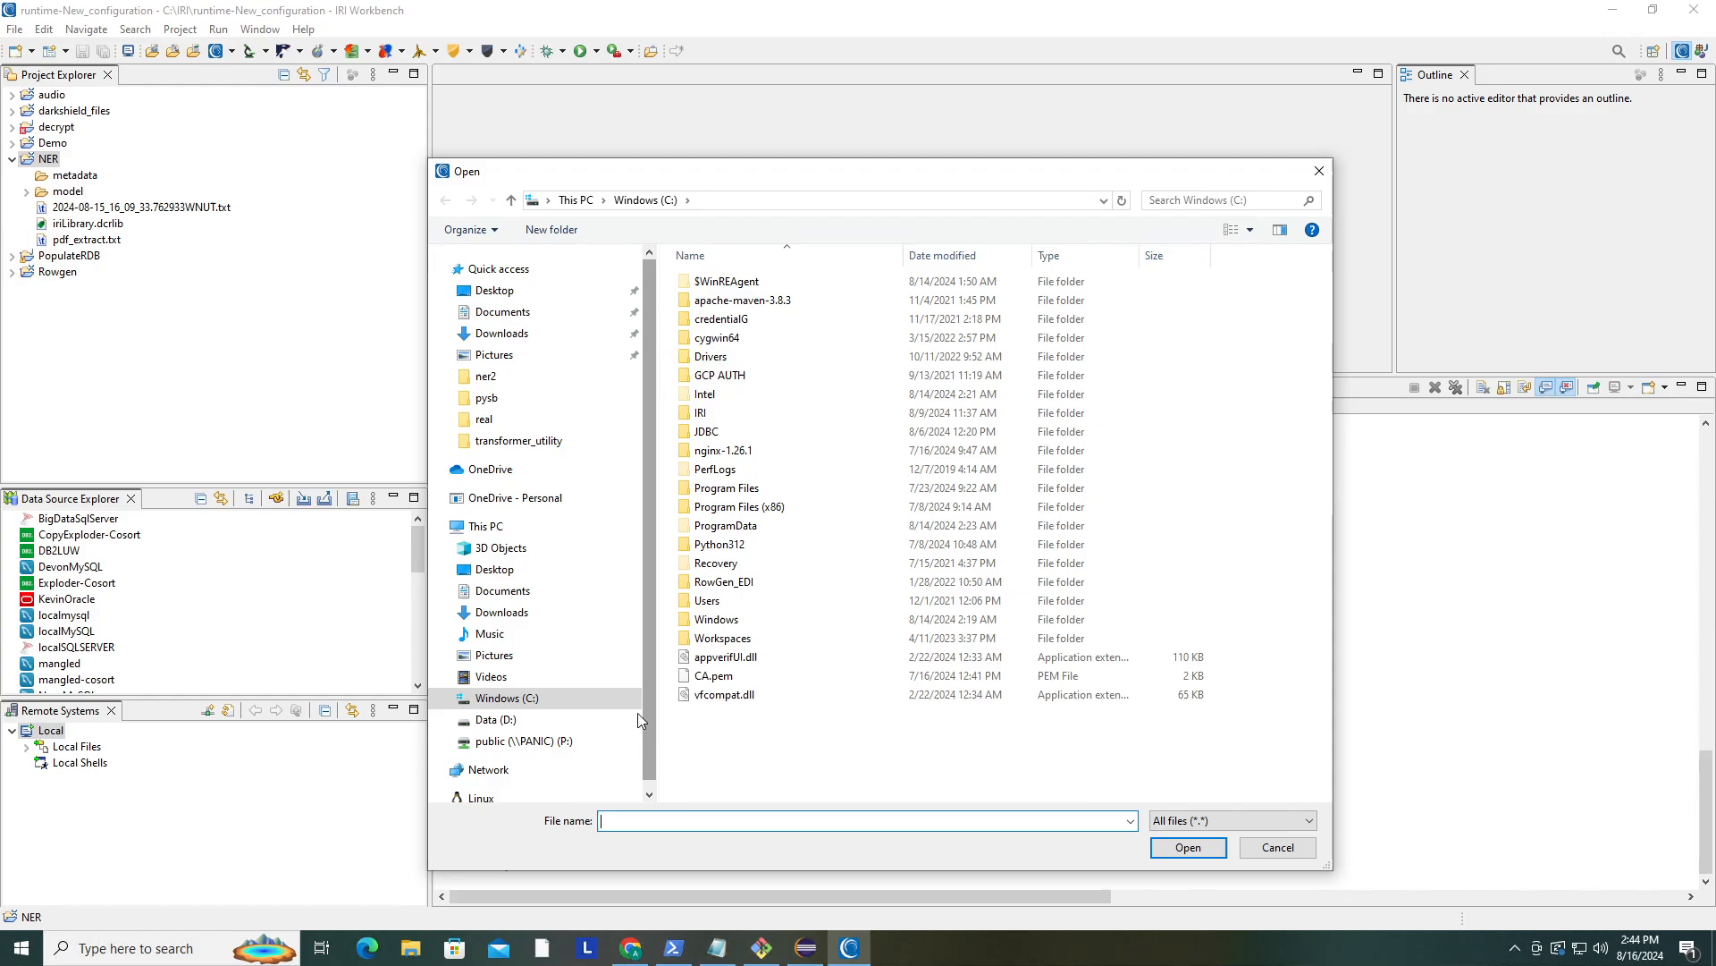
{"action": "double_click", "coordinate": [727, 417]}
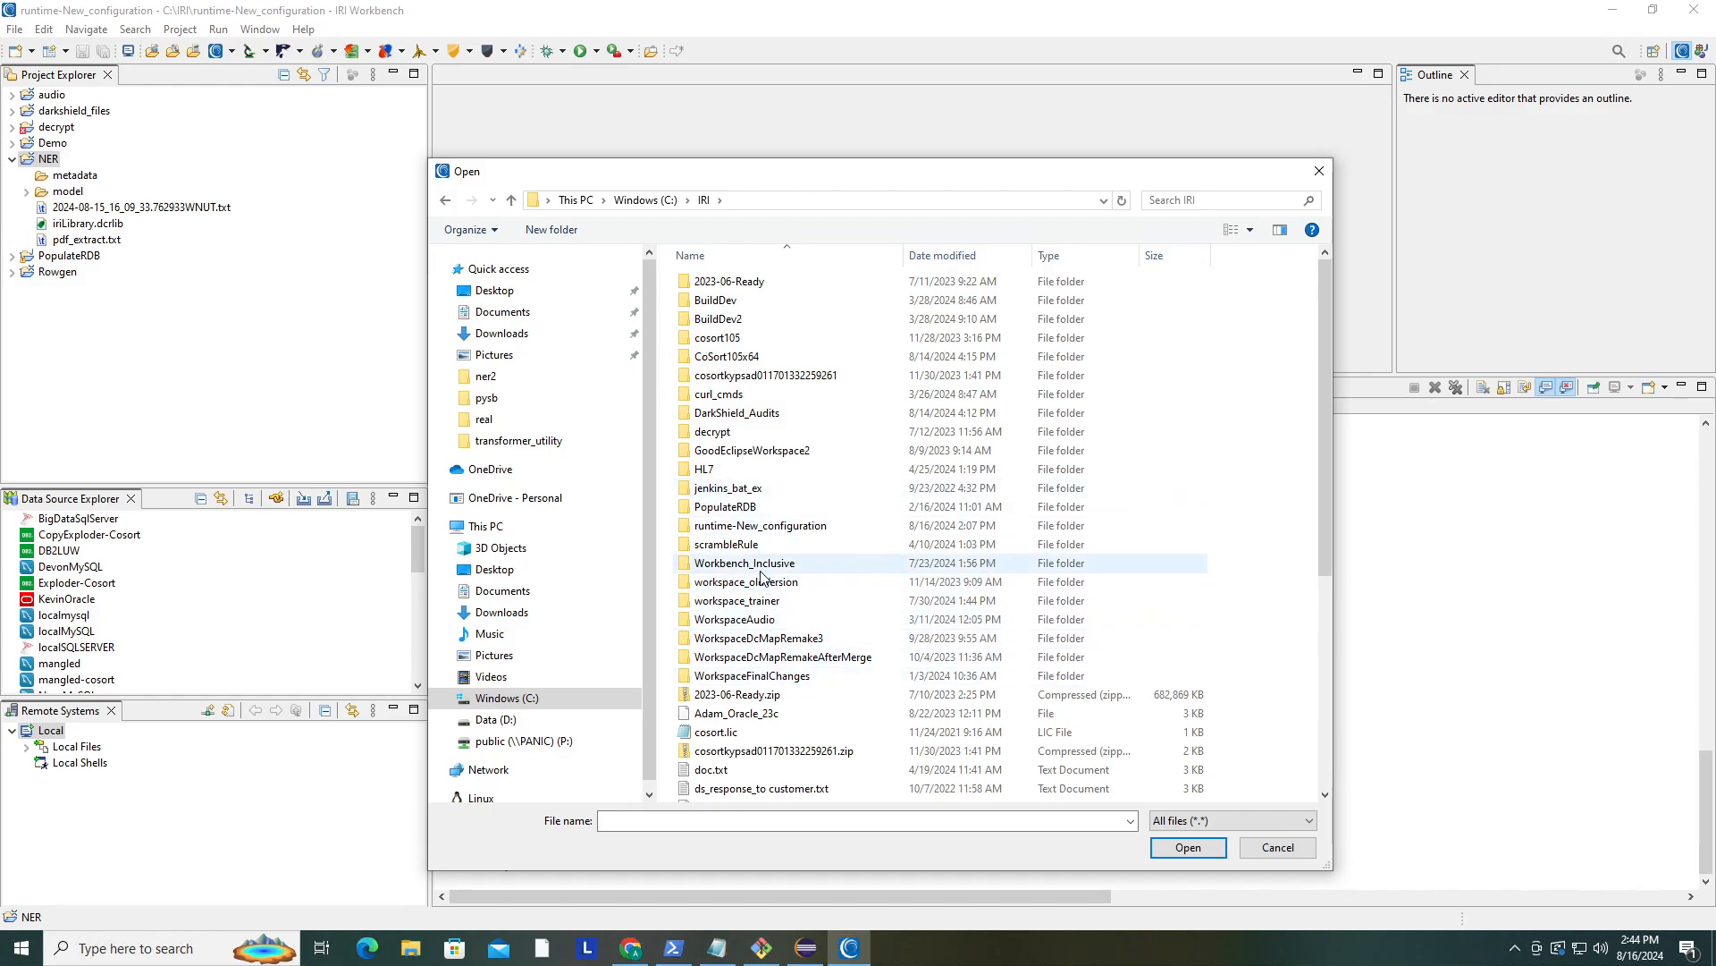
{"action": "double_click", "coordinate": [771, 527]}
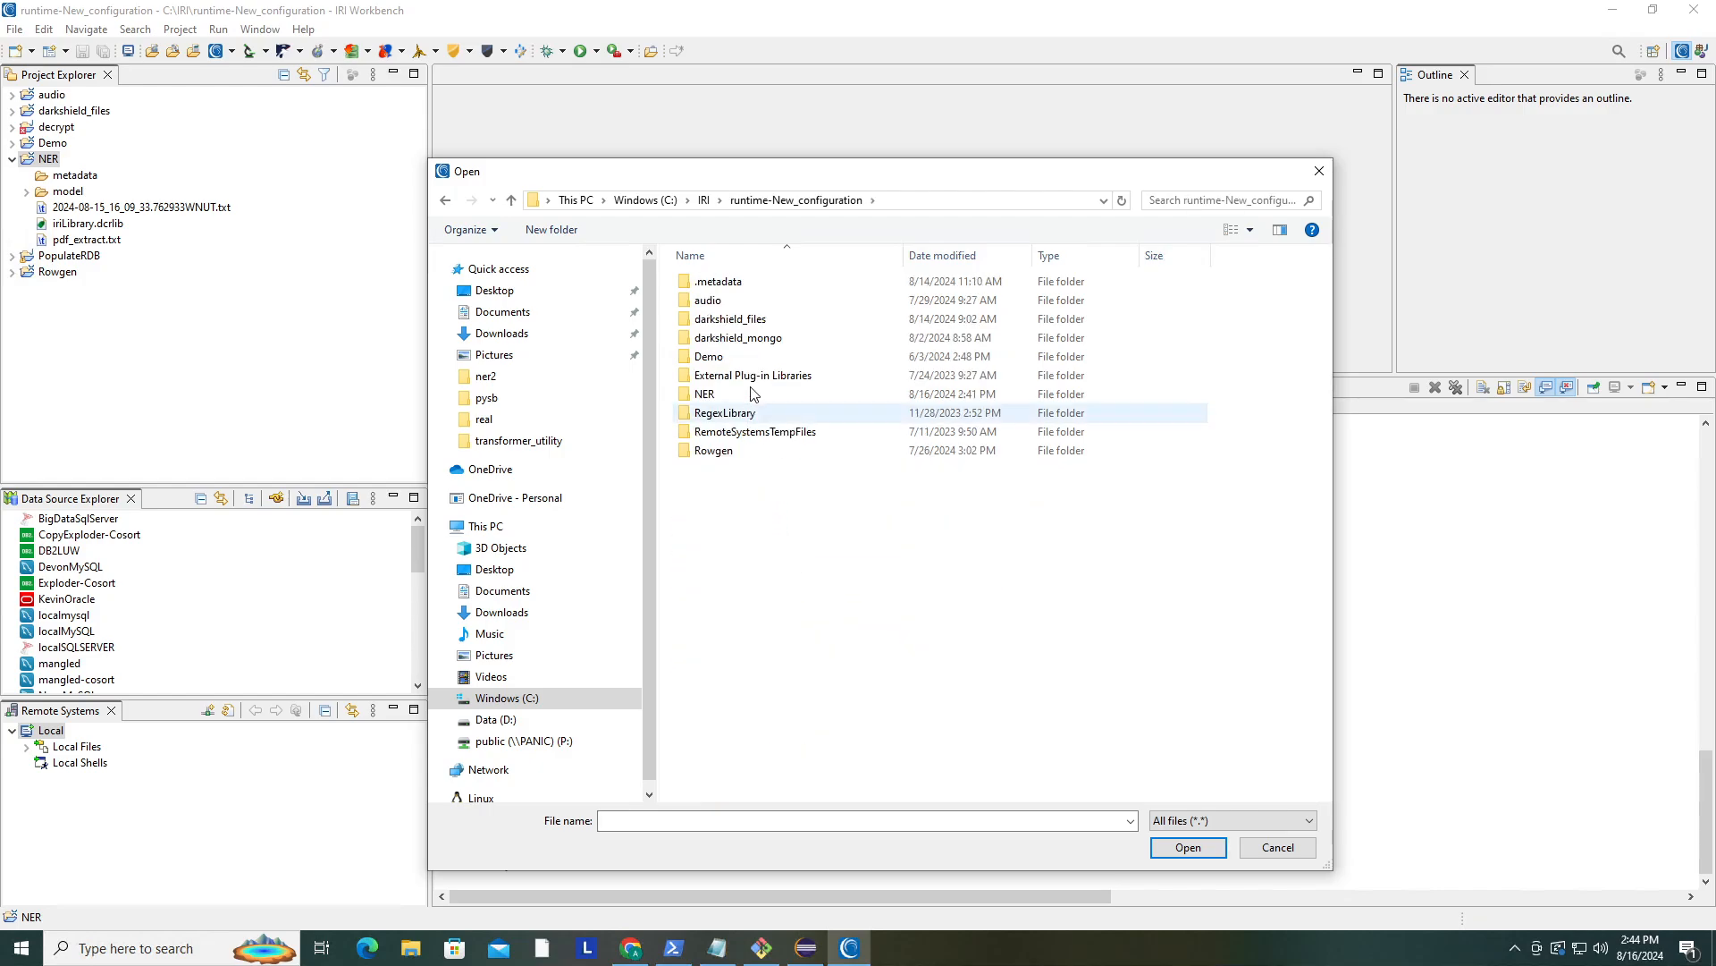
{"action": "double_click", "coordinate": [756, 395]}
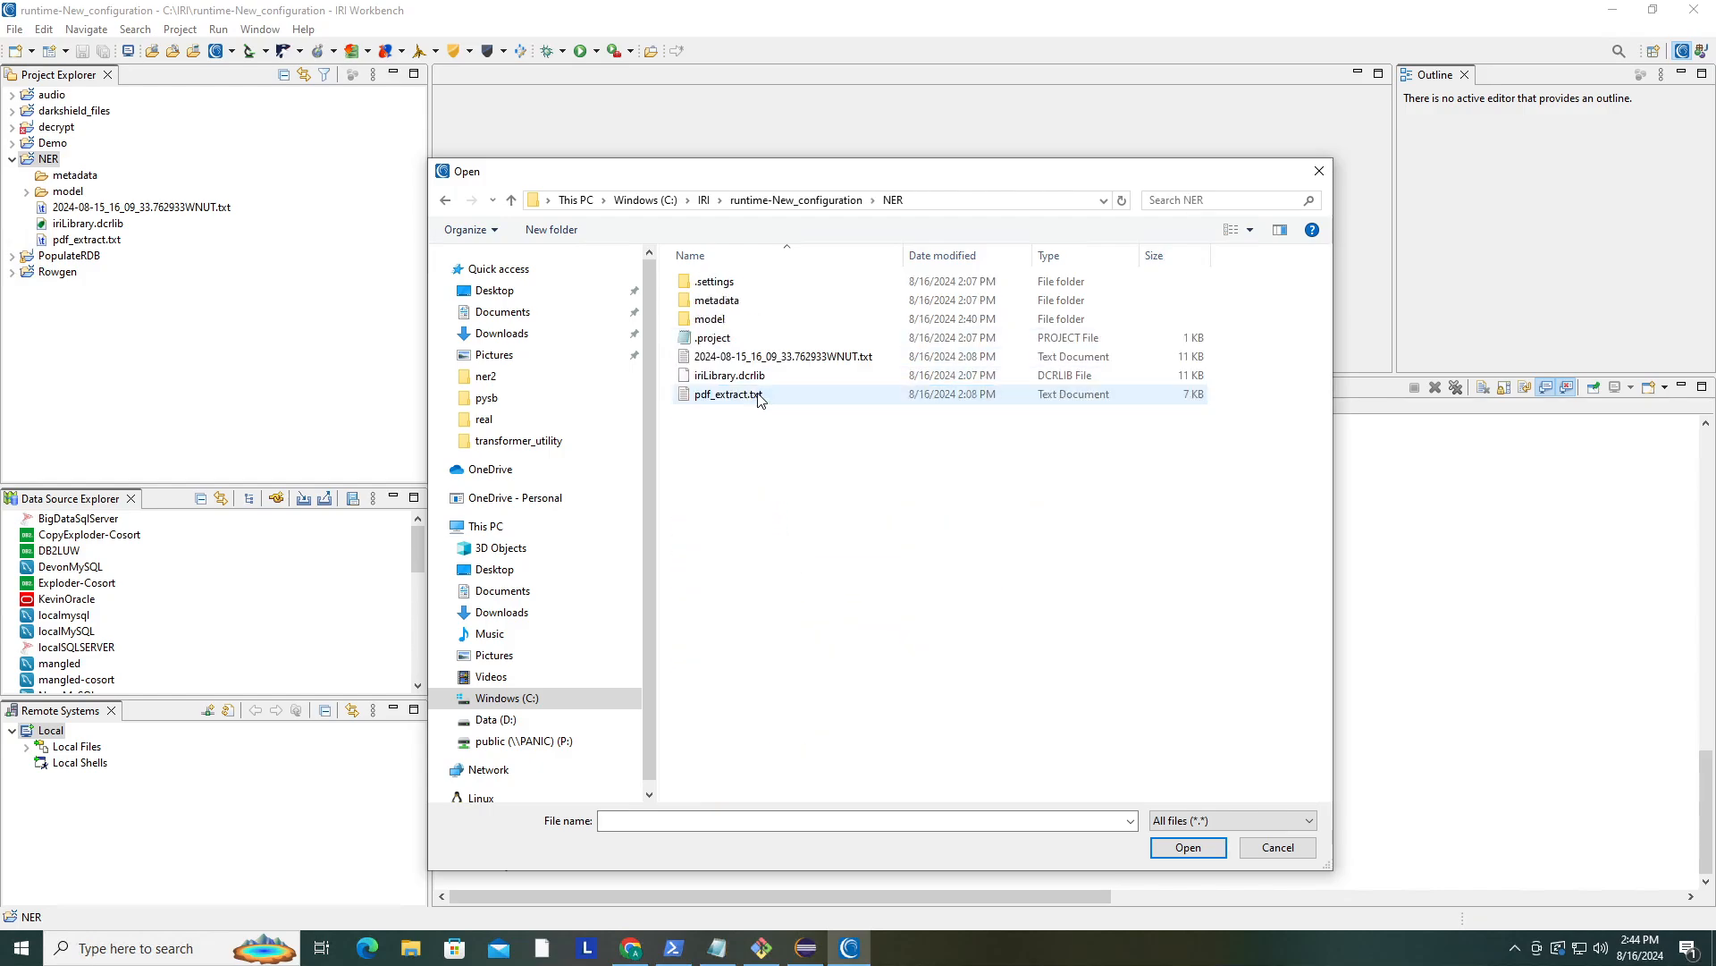
{"action": "left_click", "coordinate": [760, 394]}
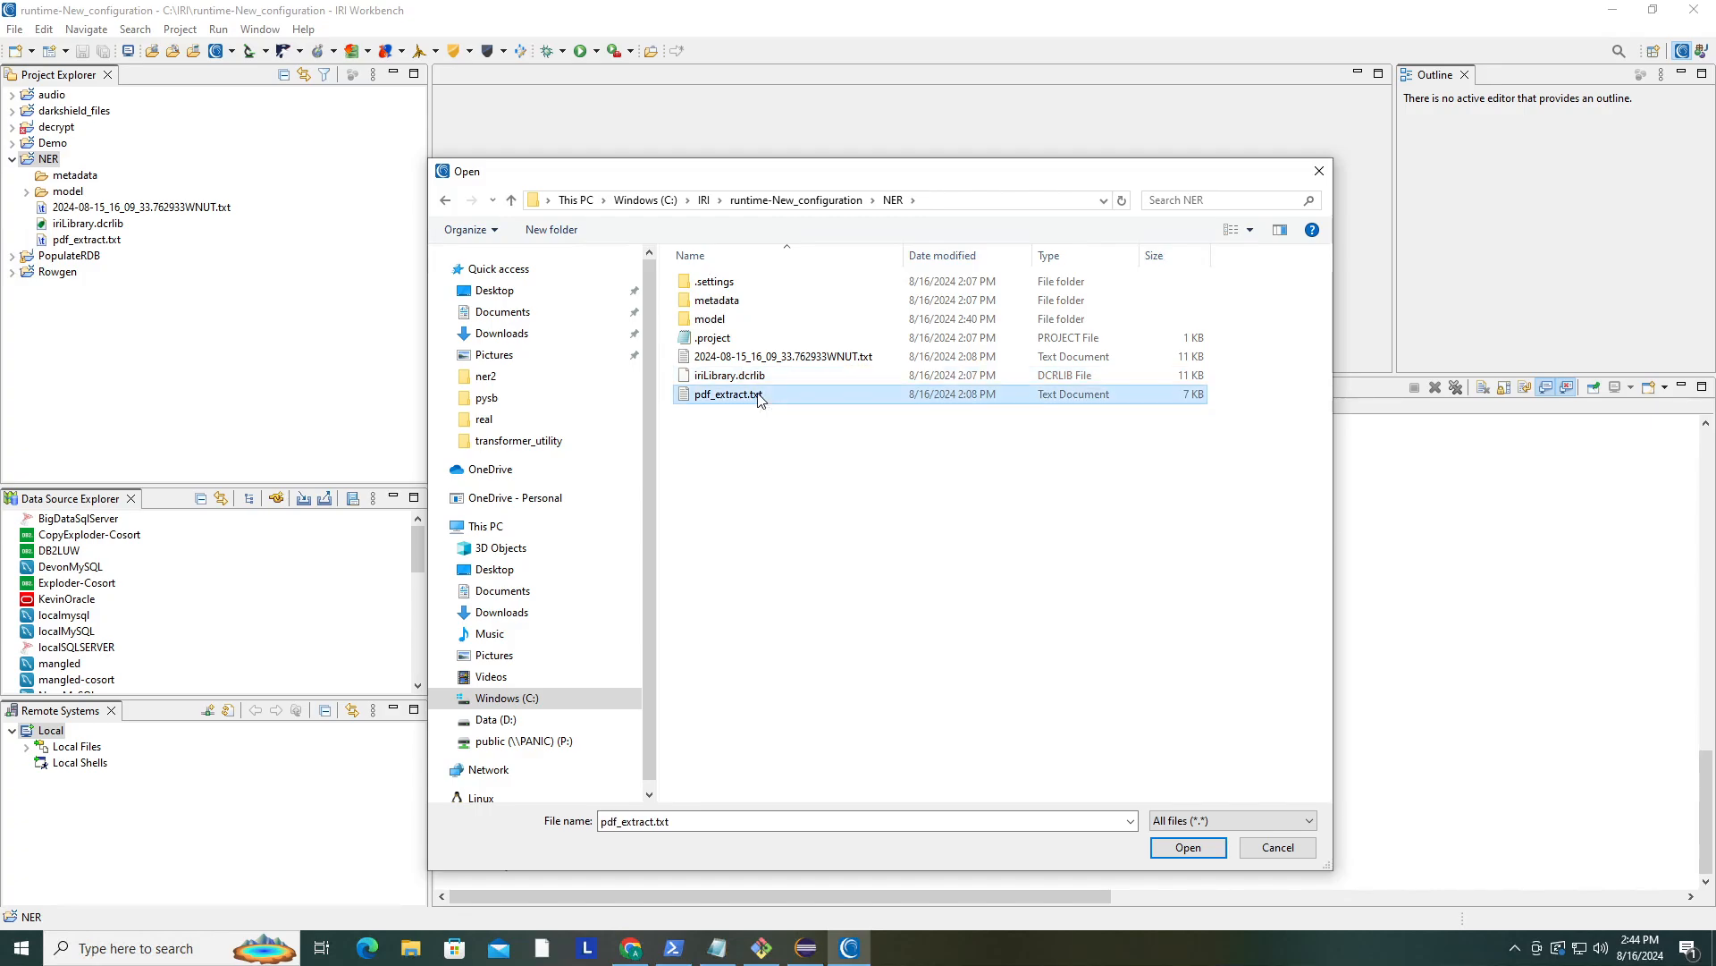
{"action": "left_click", "coordinate": [1188, 847]}
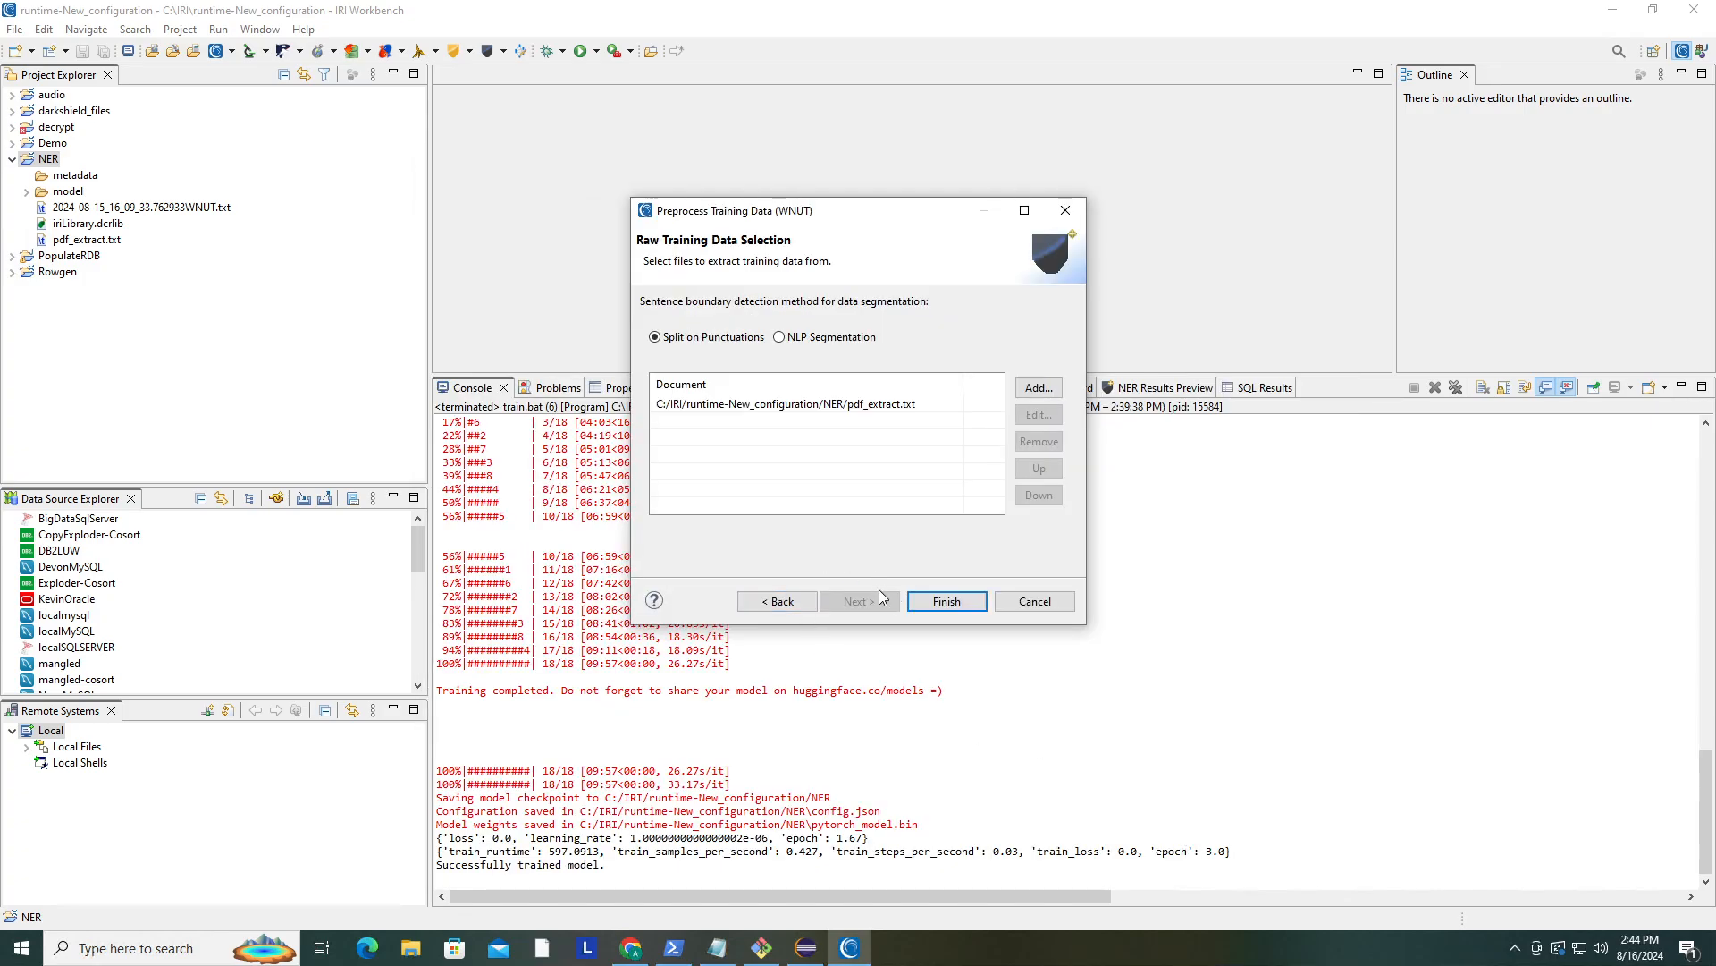
{"action": "left_click", "coordinate": [945, 601]}
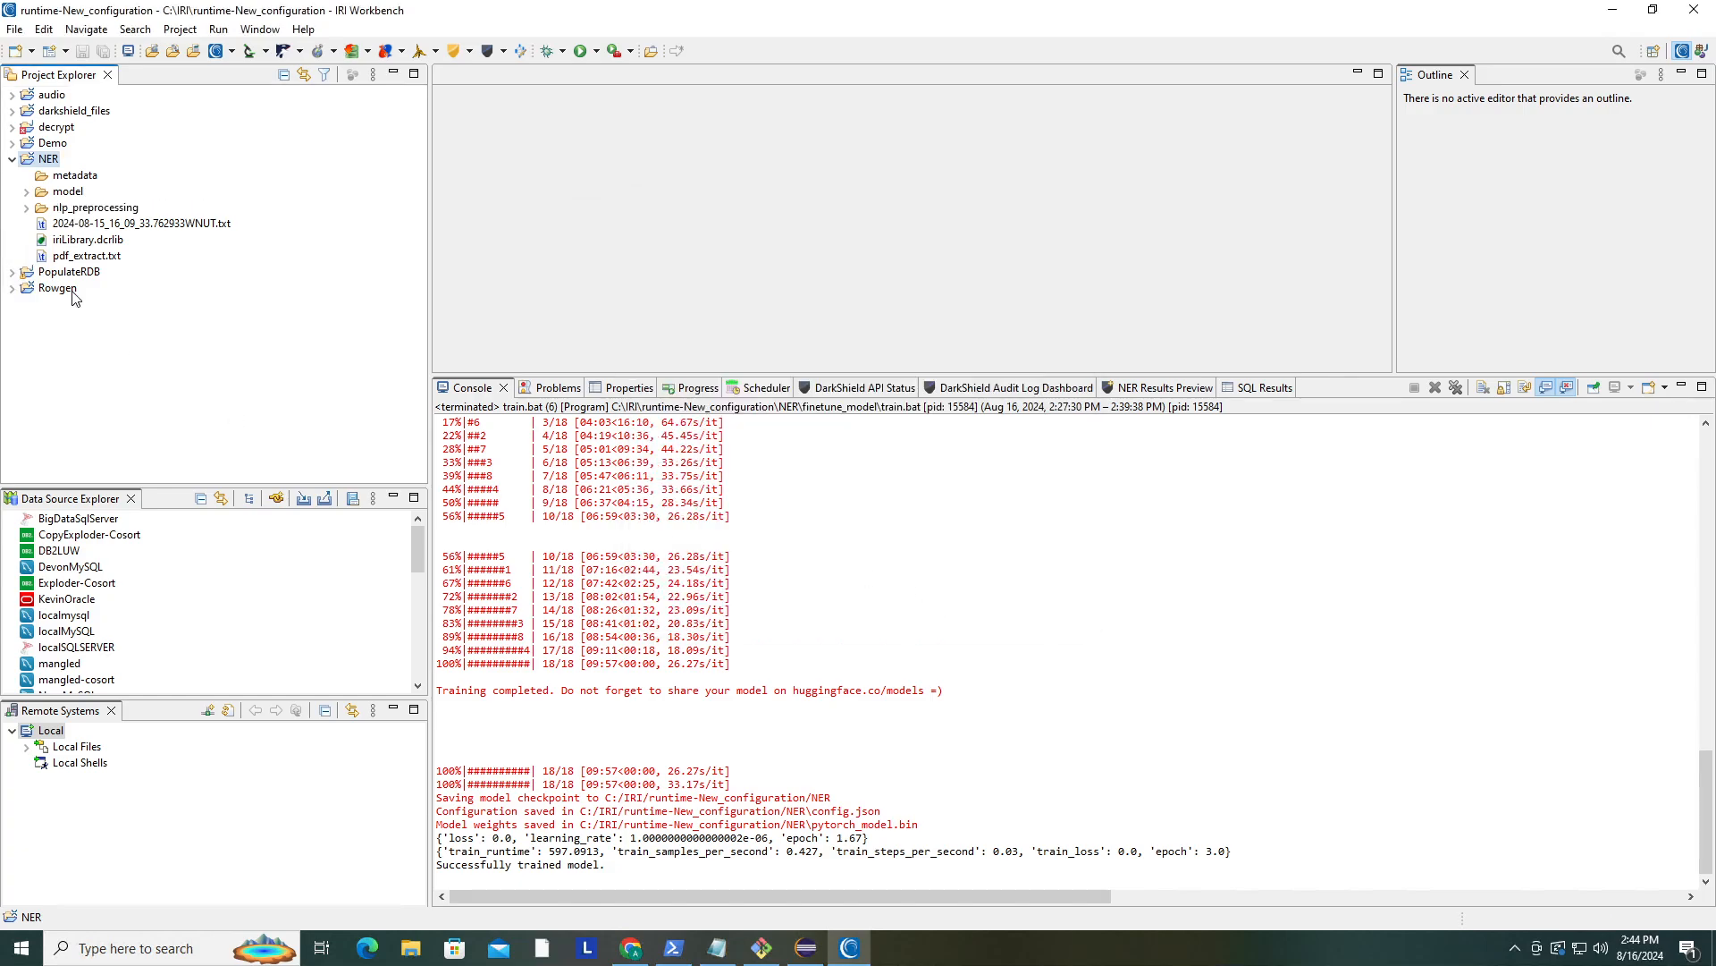
- Delete the old 2024-08-15_16_09_33.762933WNUT.txt file from the NER project
{"action": "left_click", "coordinate": [27, 208]}
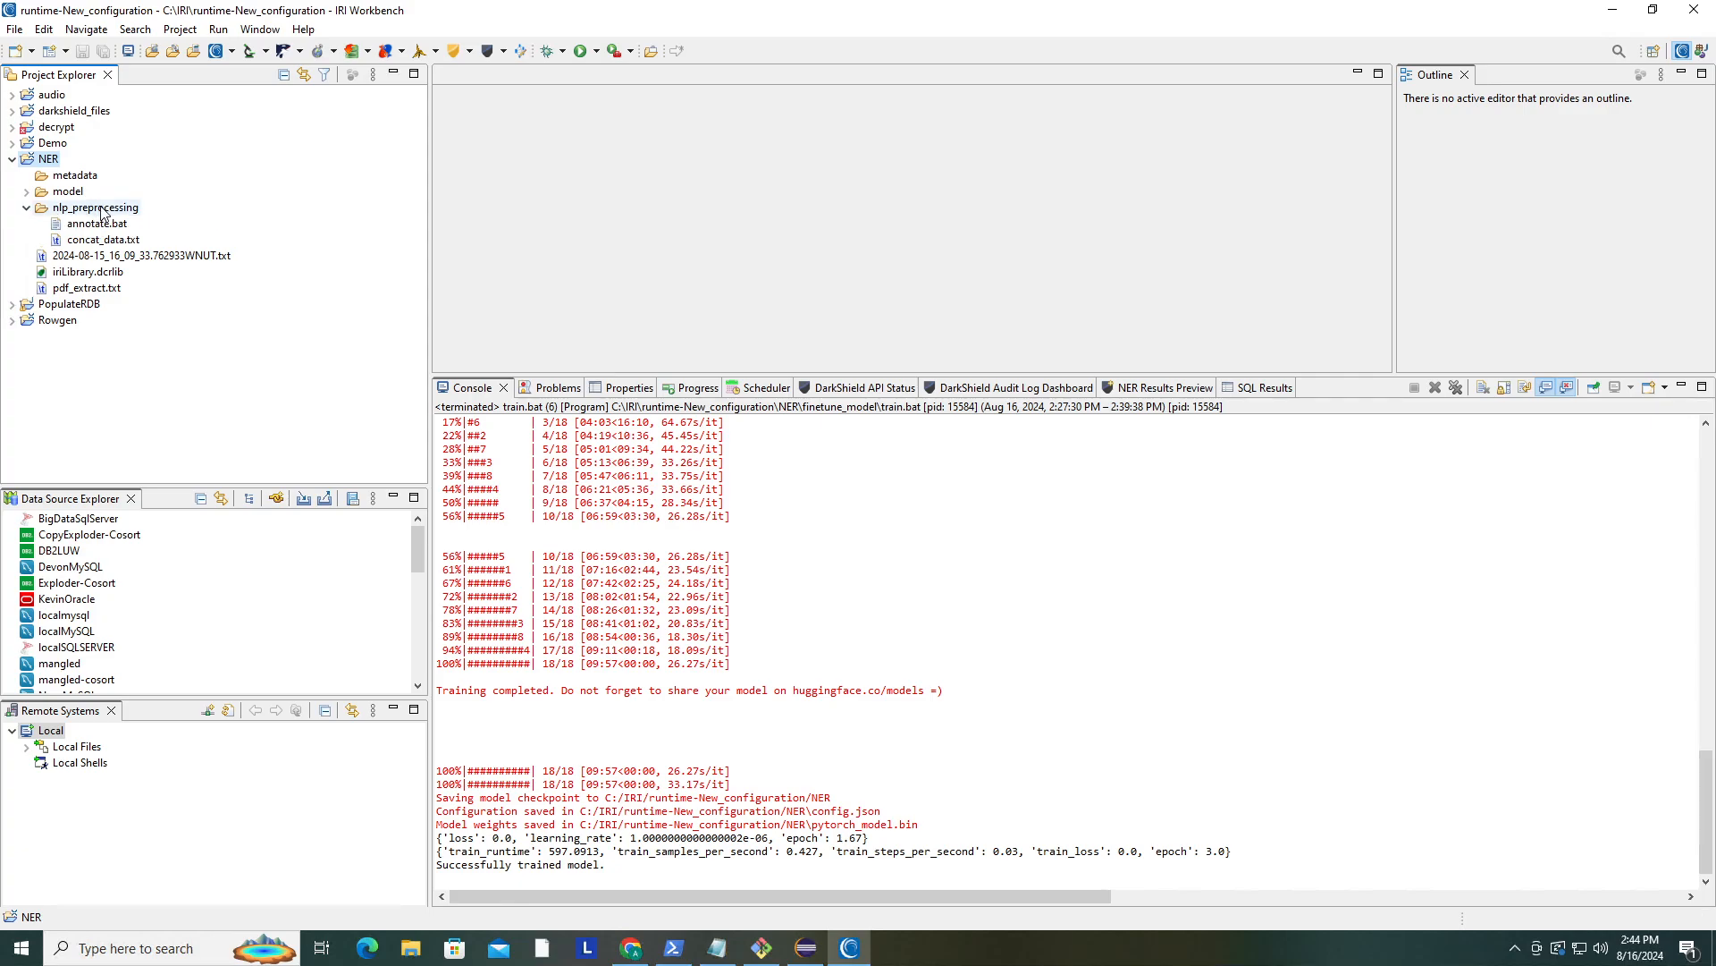
{"action": "left_click", "coordinate": [101, 209]}
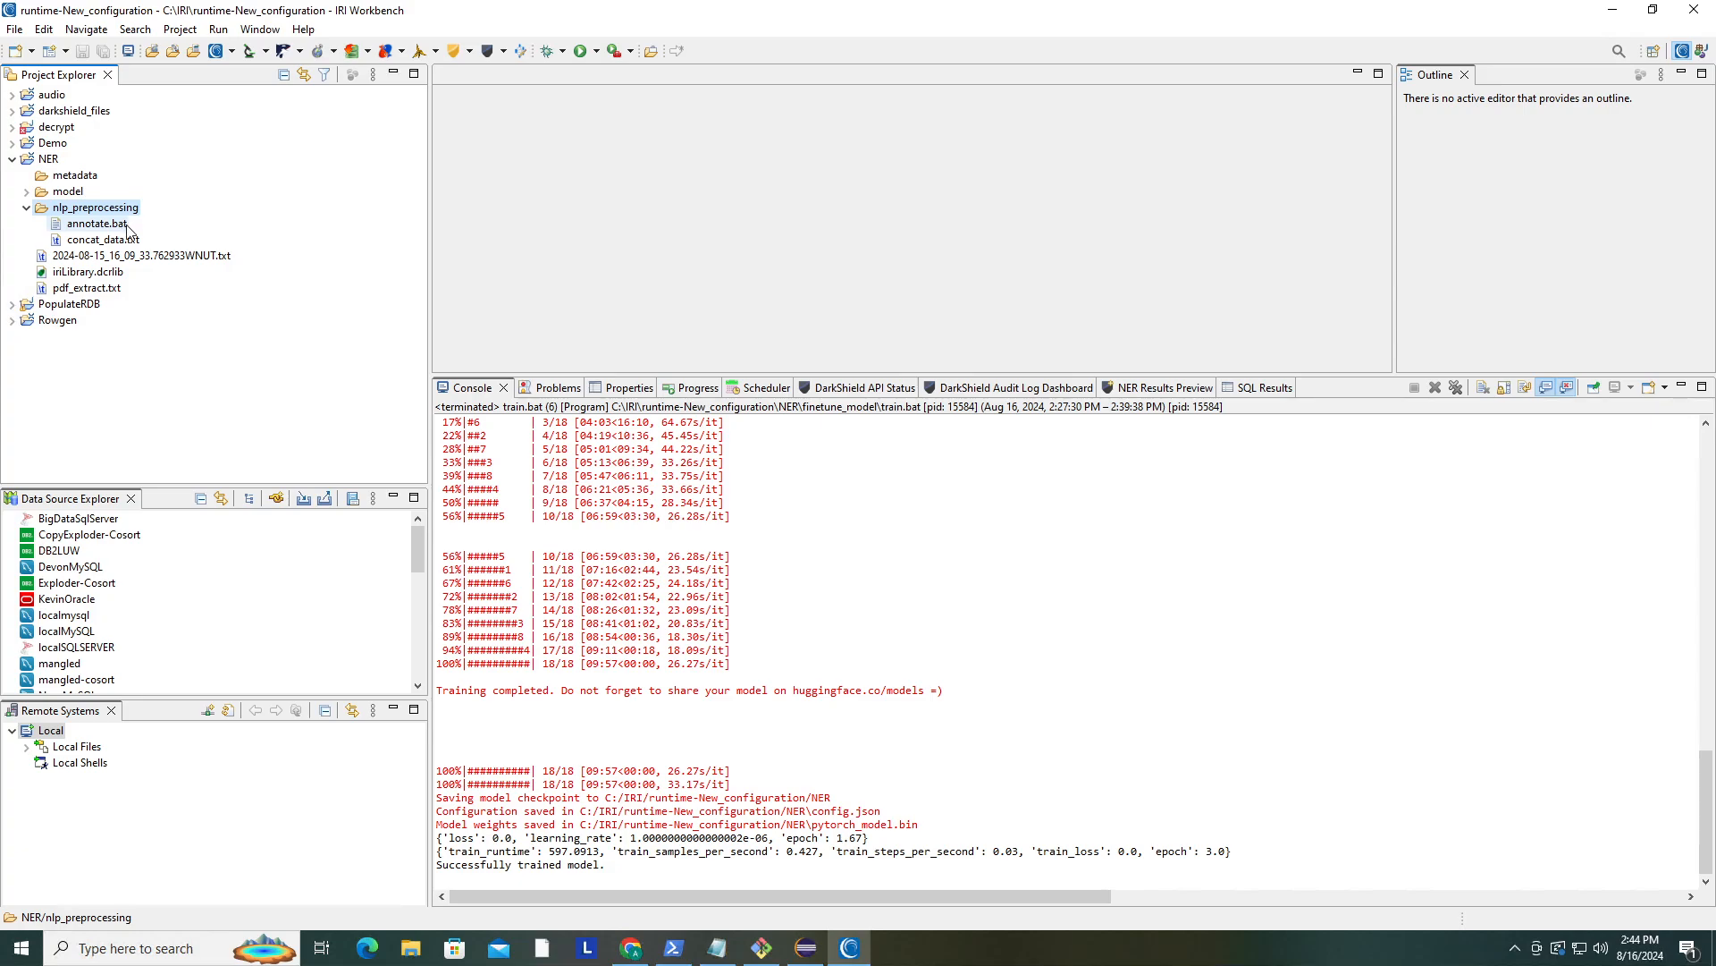
{"action": "left_click", "coordinate": [121, 227]}
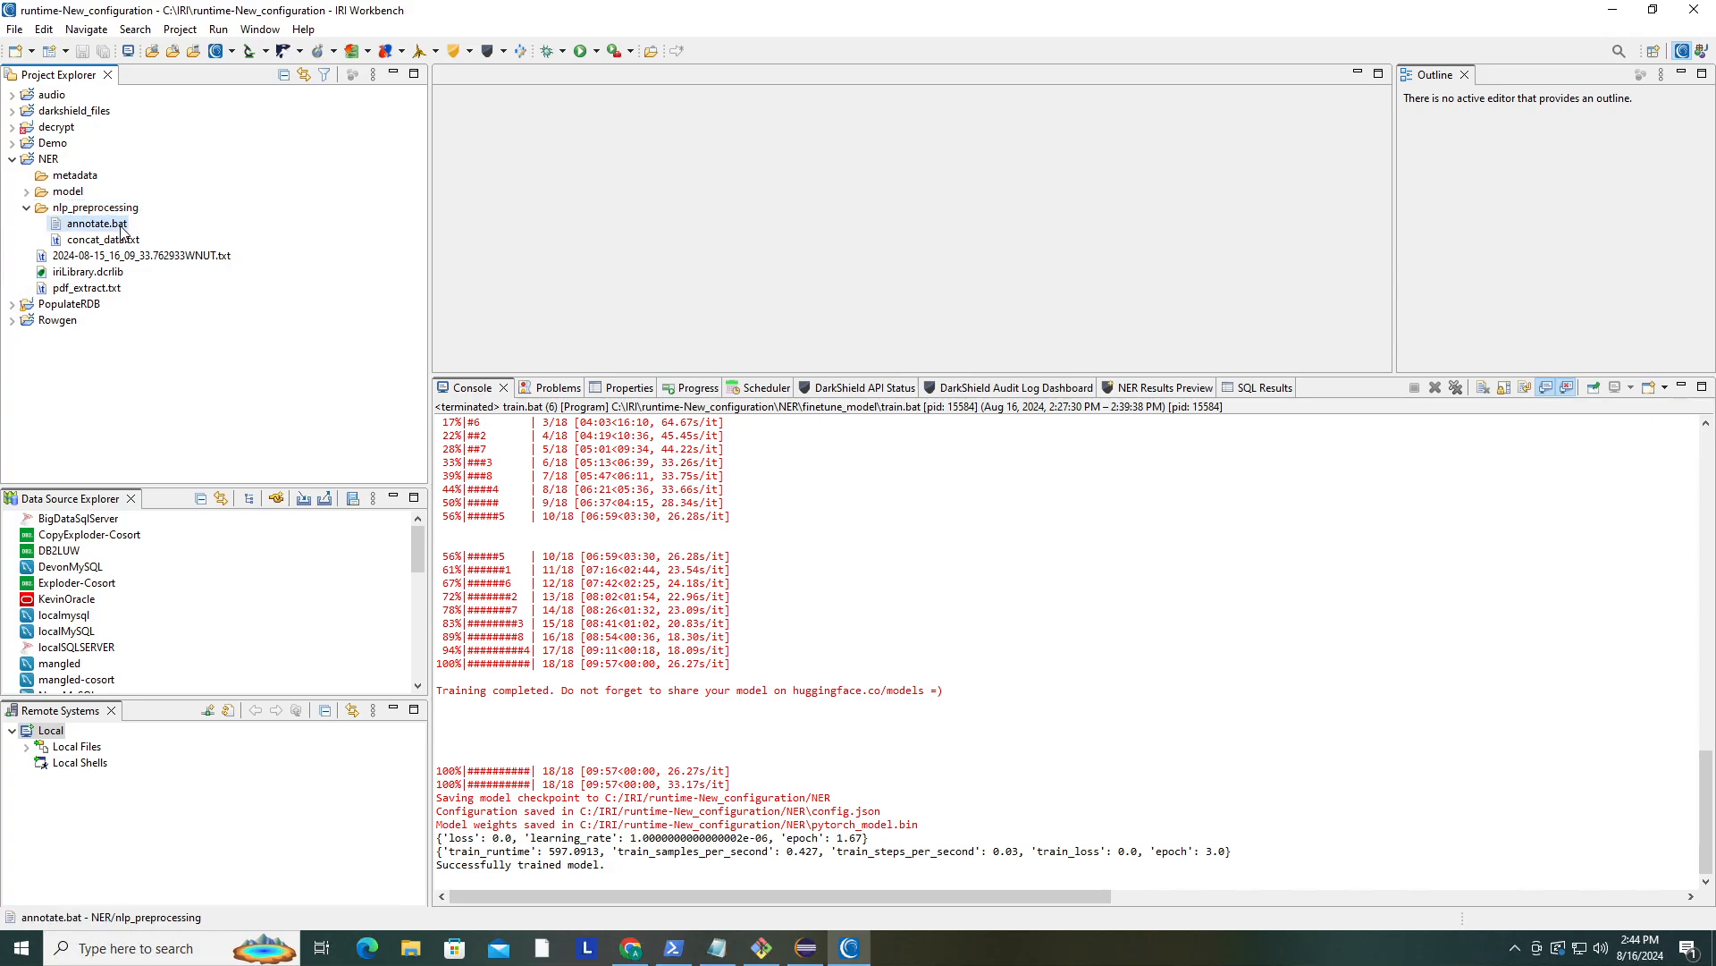
{"action": "left_click", "coordinate": [139, 258]}
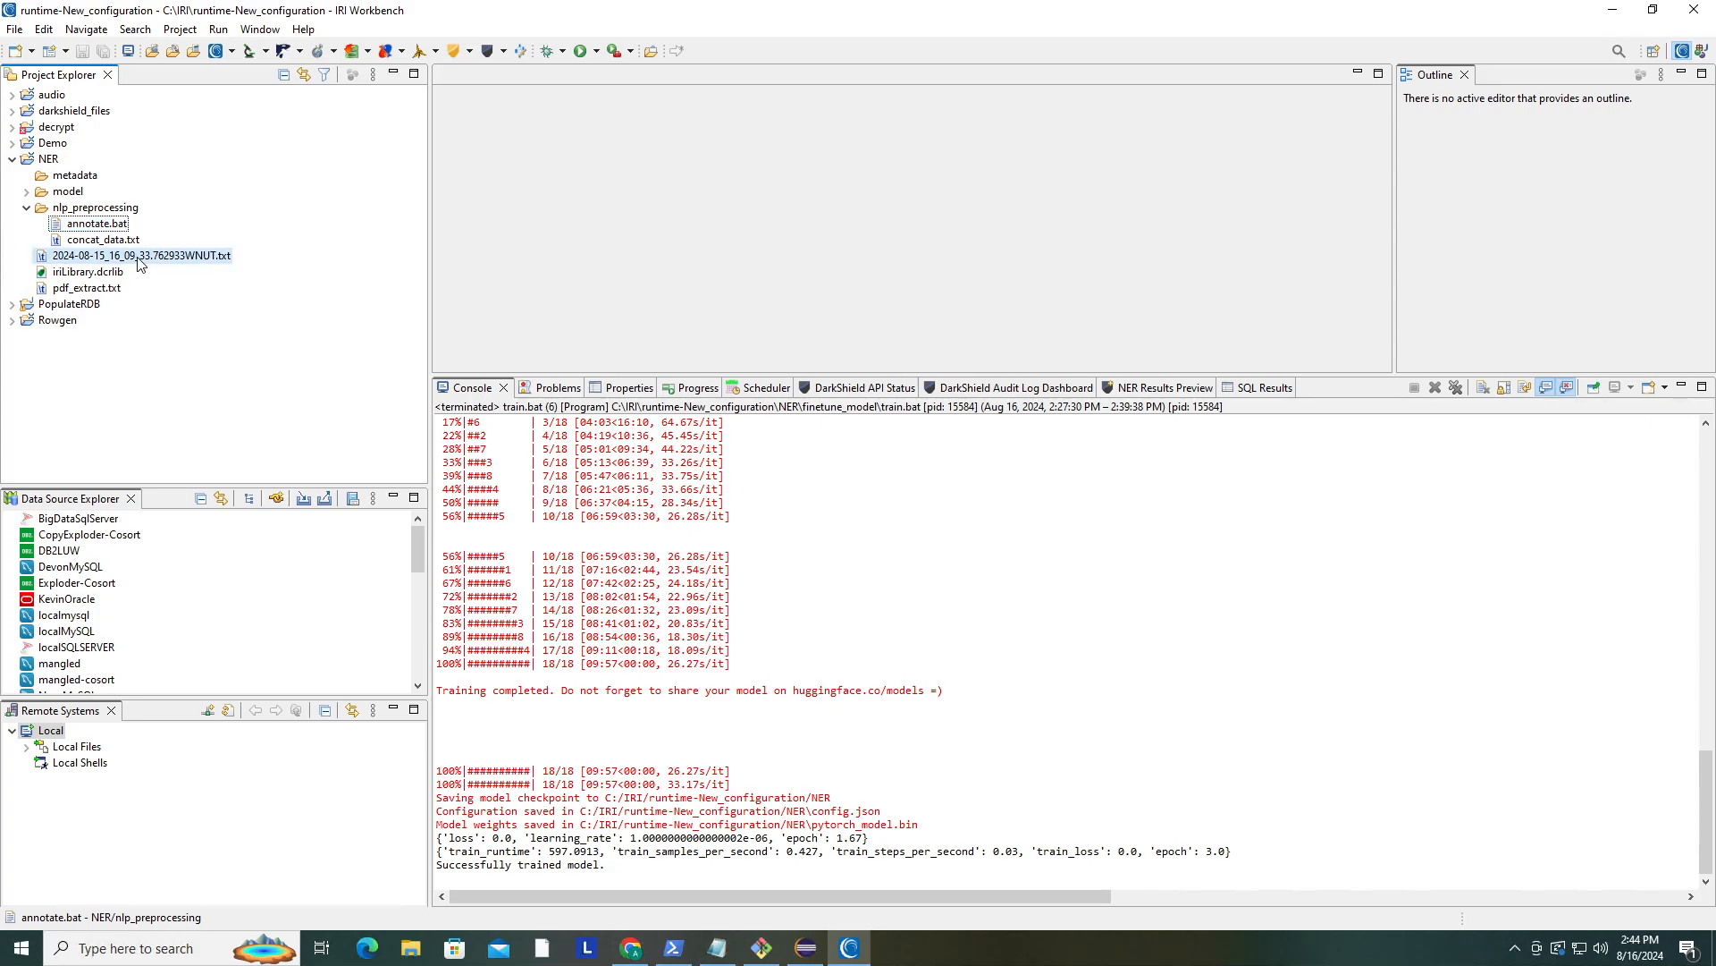
{"action": "right_click", "coordinate": [138, 264]}
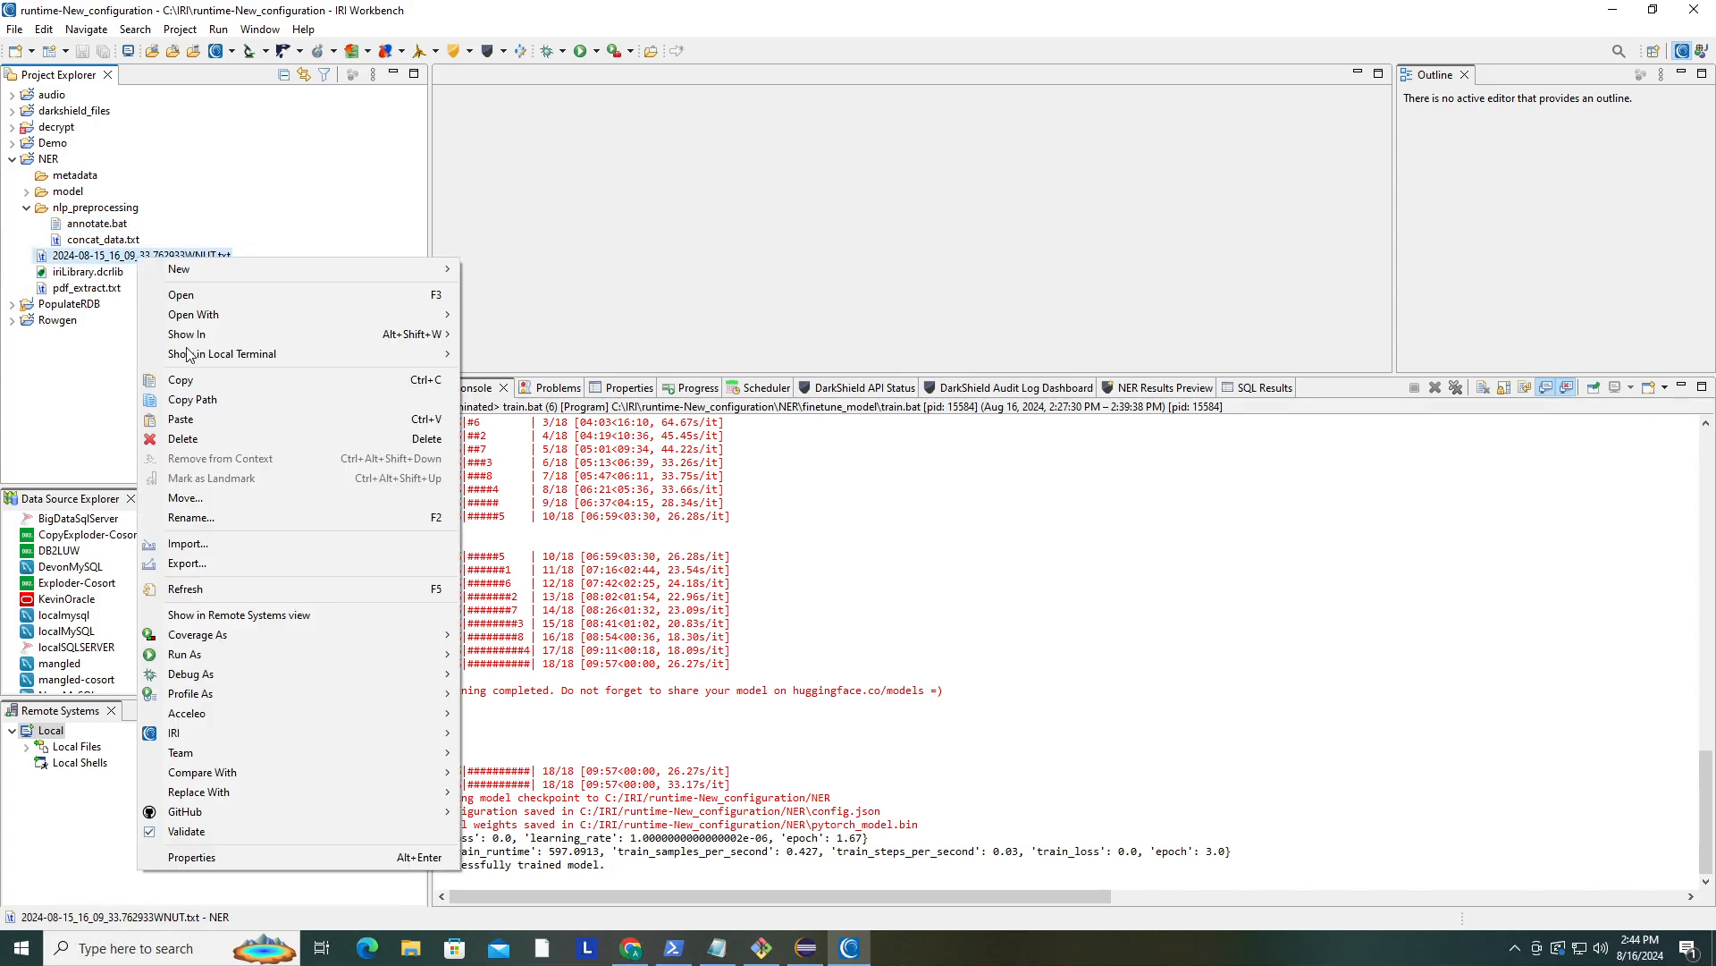
{"action": "left_click", "coordinate": [215, 438]}
{"action": "left_click", "coordinate": [948, 496]}
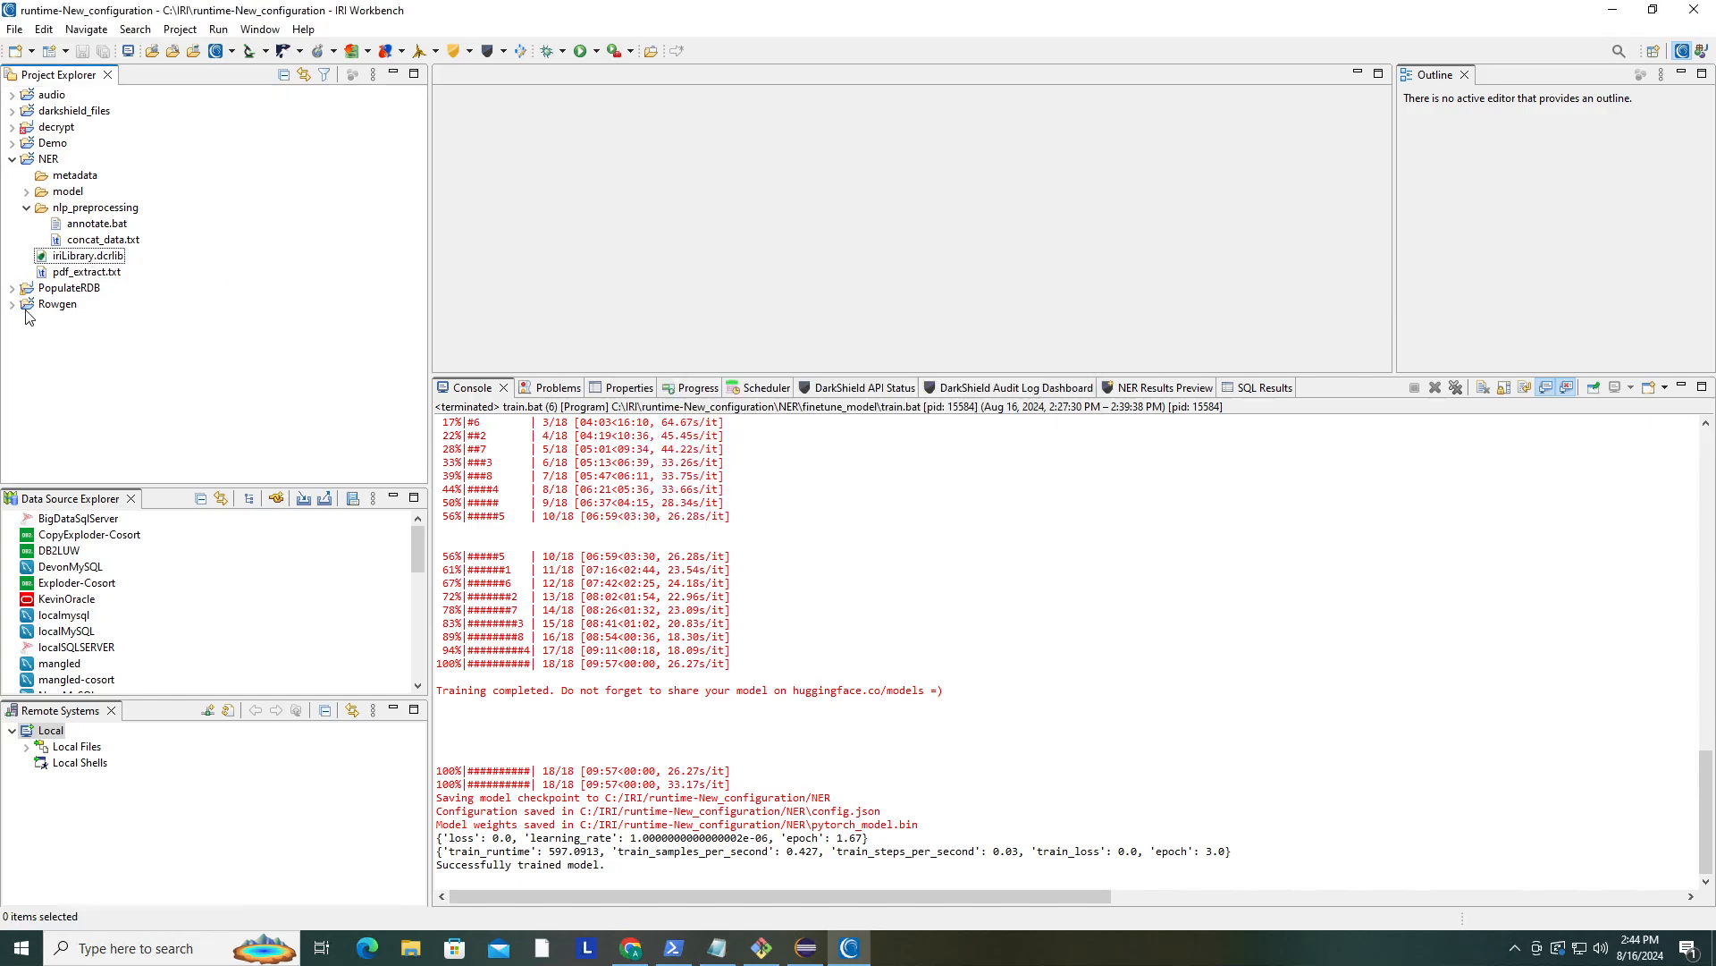
- Run annotate.bat in the nlp_preprocessing folder as a batch program
{"action": "left_click", "coordinate": [89, 225]}
{"action": "right_click", "coordinate": [89, 229]}
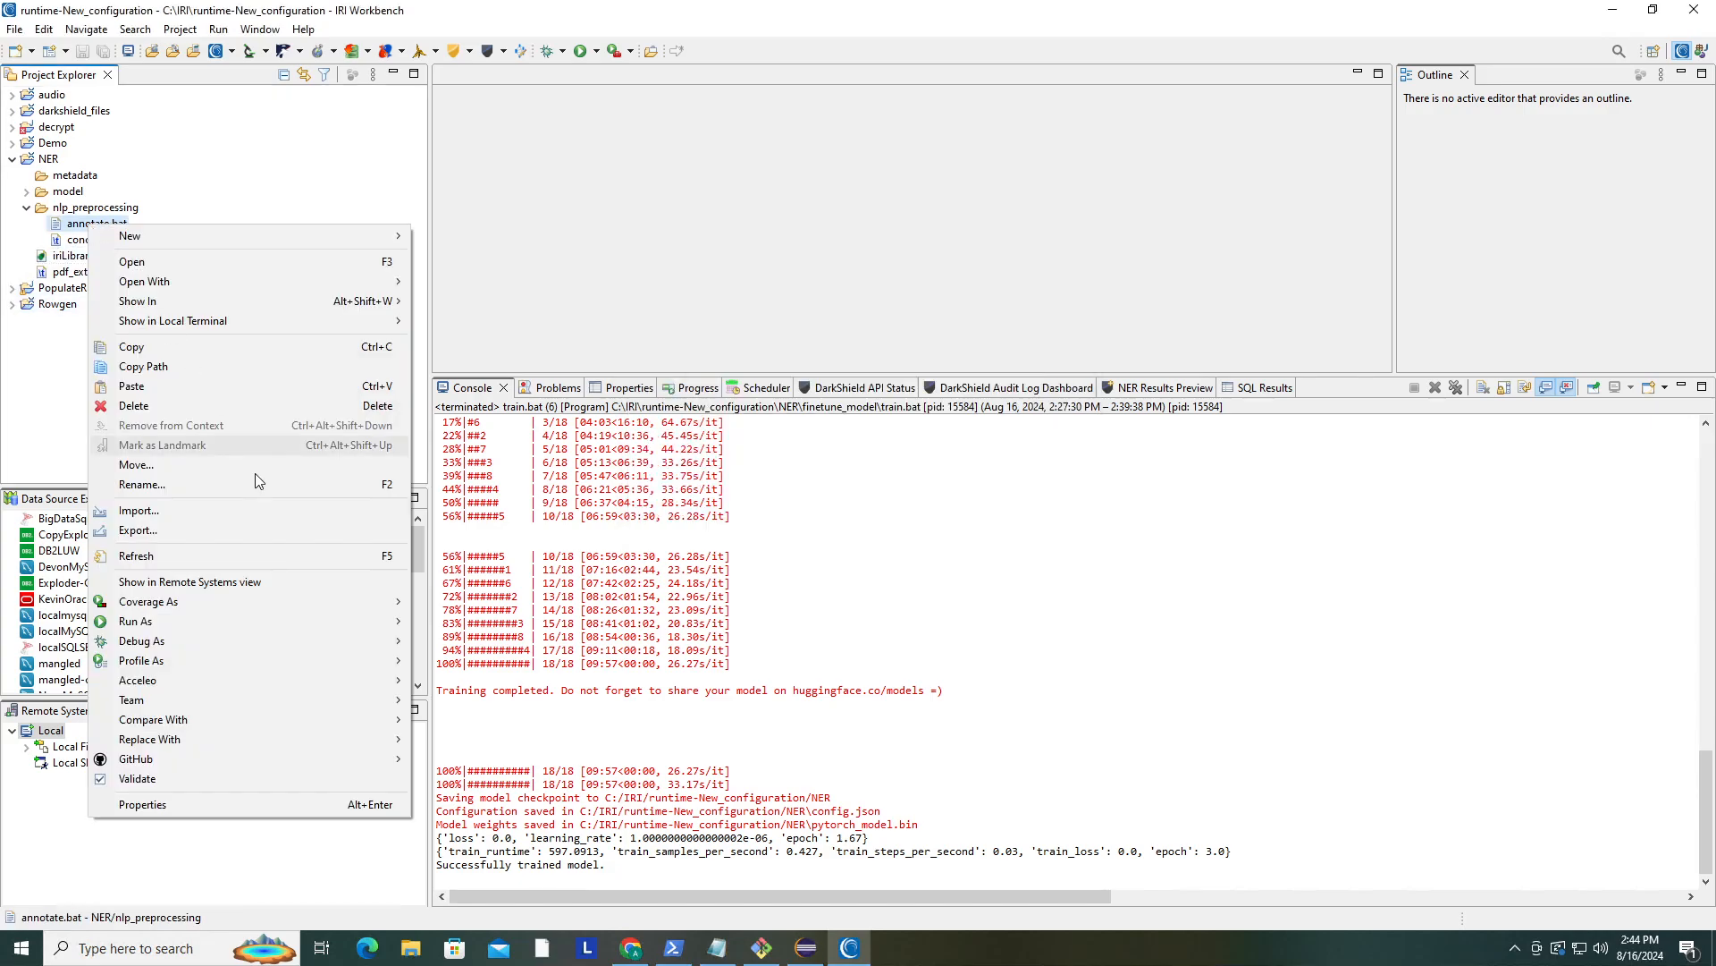
{"action": "mouse_move", "coordinate": [347, 623]}
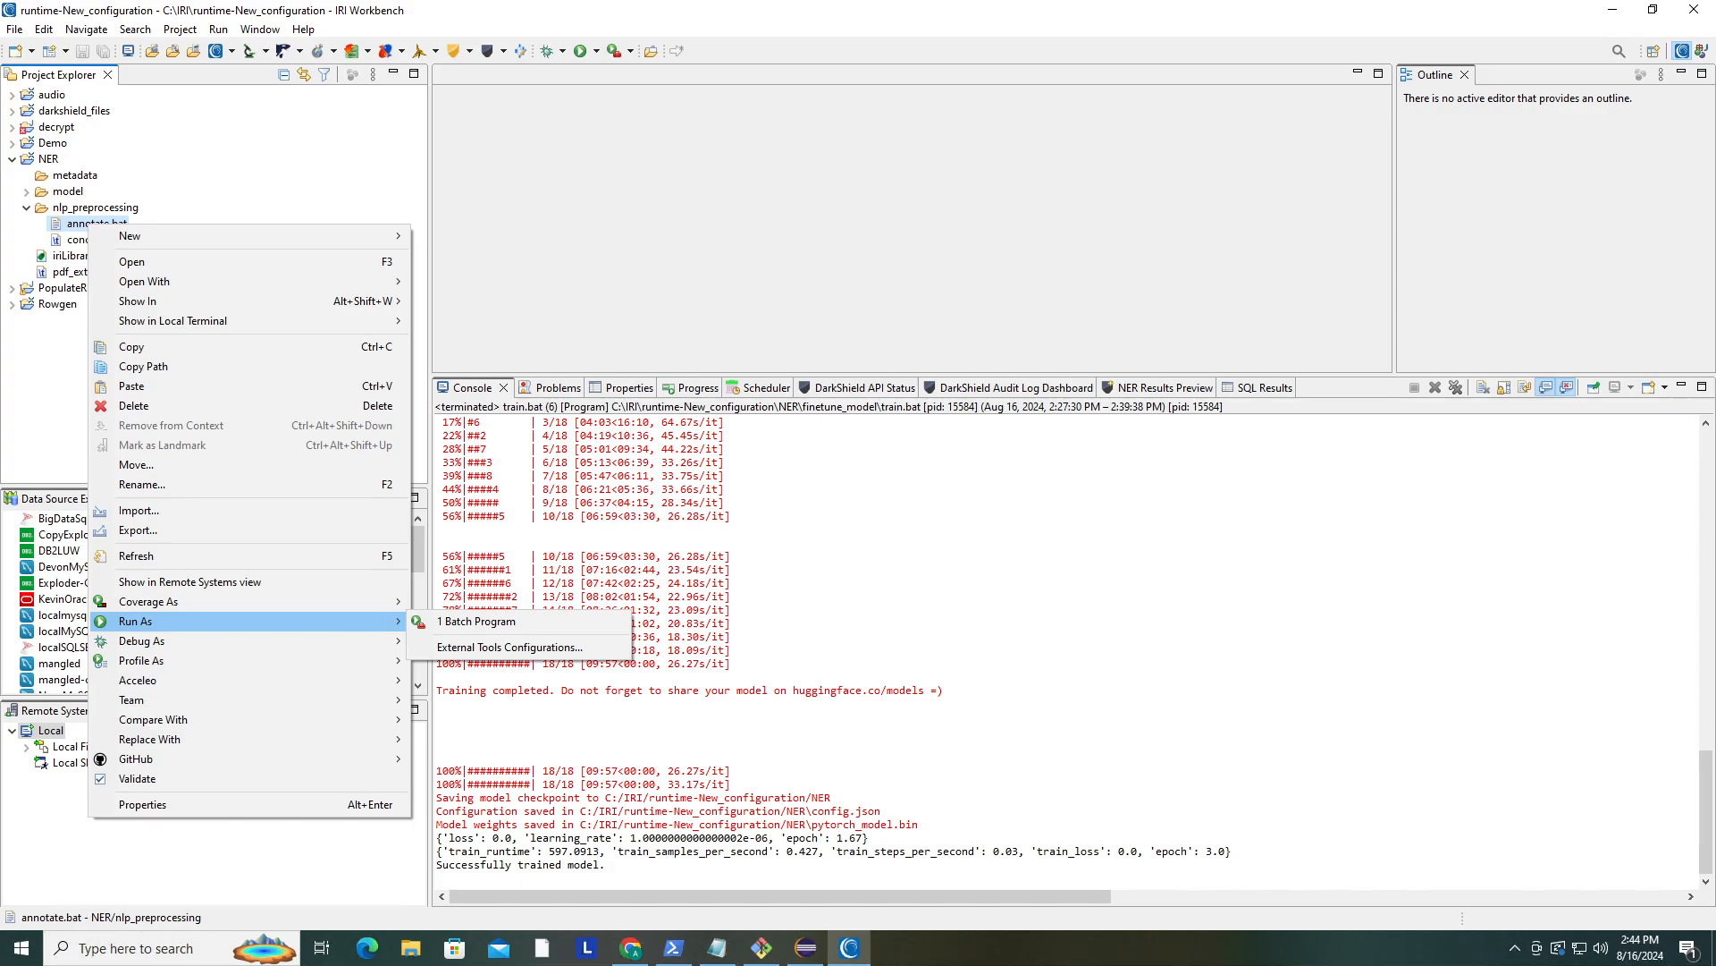
{"action": "left_click", "coordinate": [475, 620]}
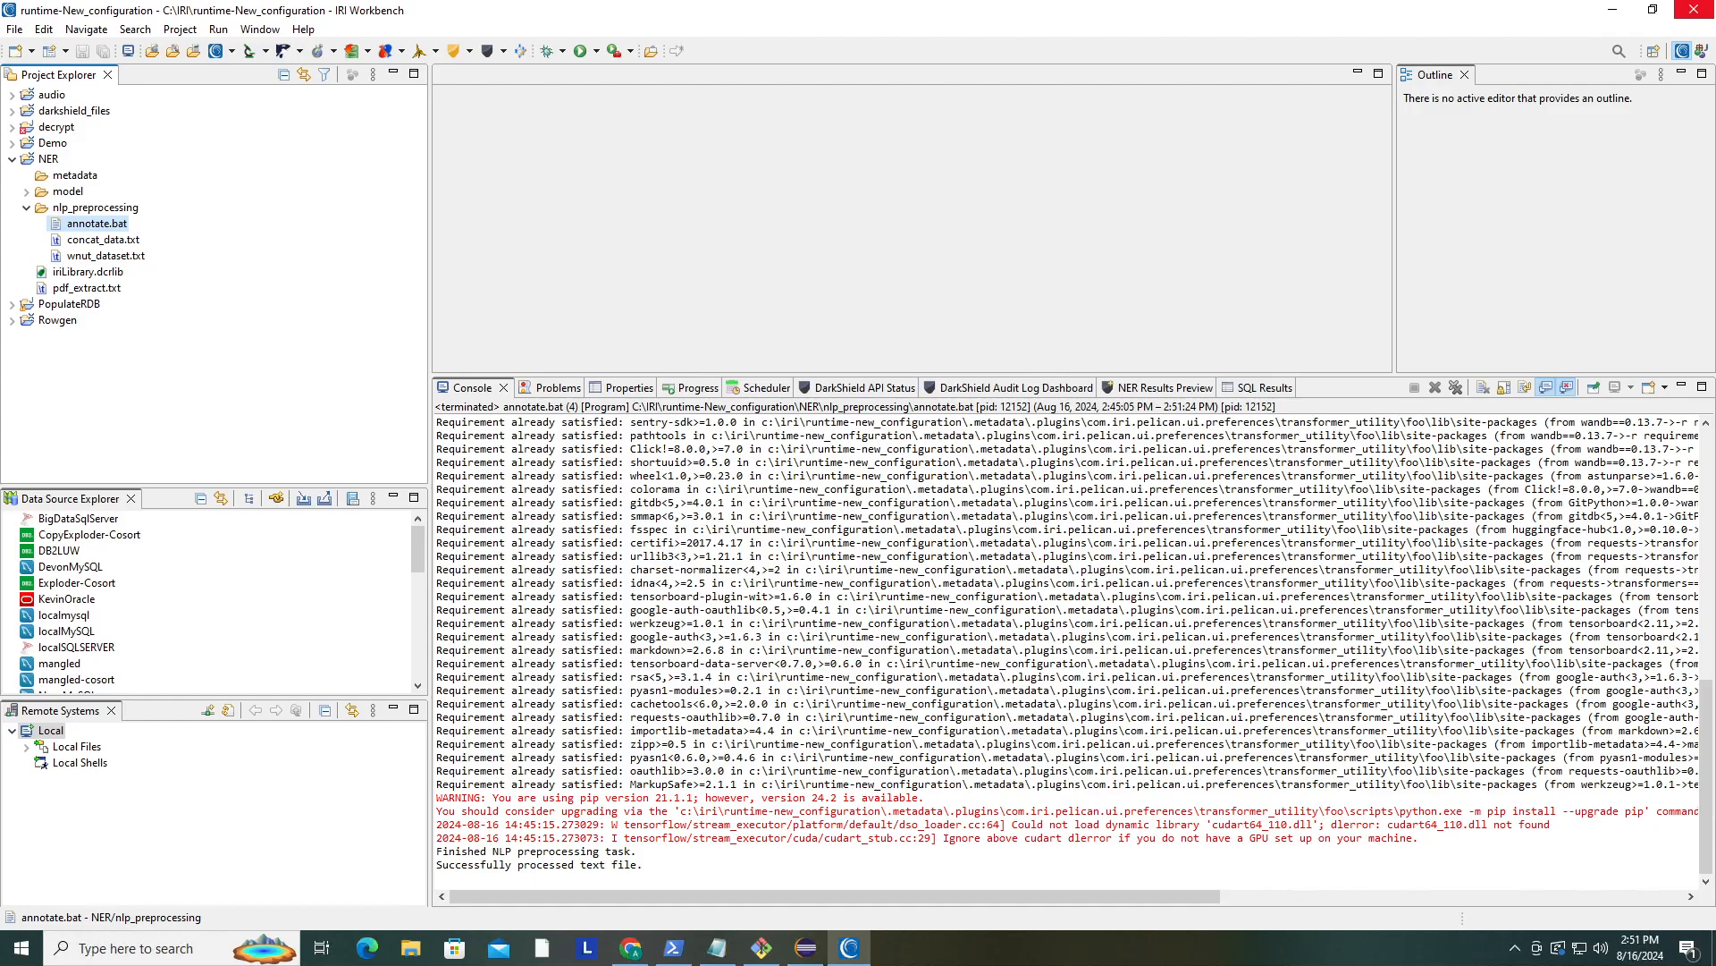
{"action": "left_click", "coordinate": [624, 864]}
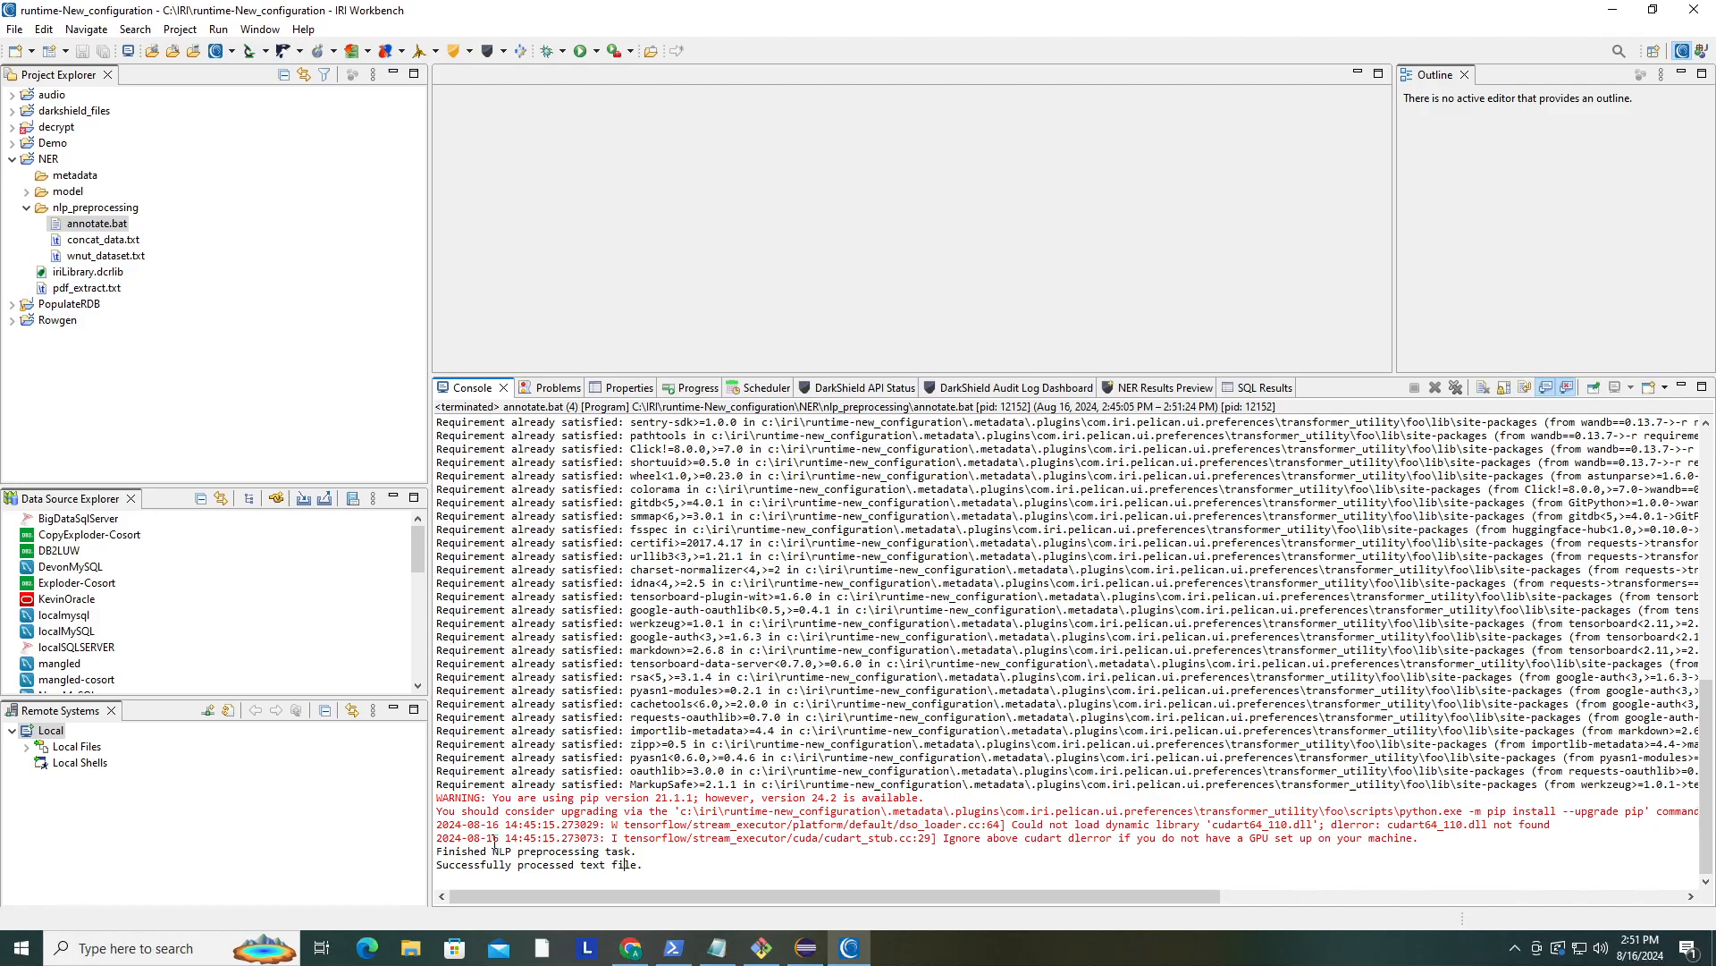
- Open the generated wnut_dataset.txt in an enlarged editor and scroll through its token labels
{"action": "double_click", "coordinate": [119, 258]}
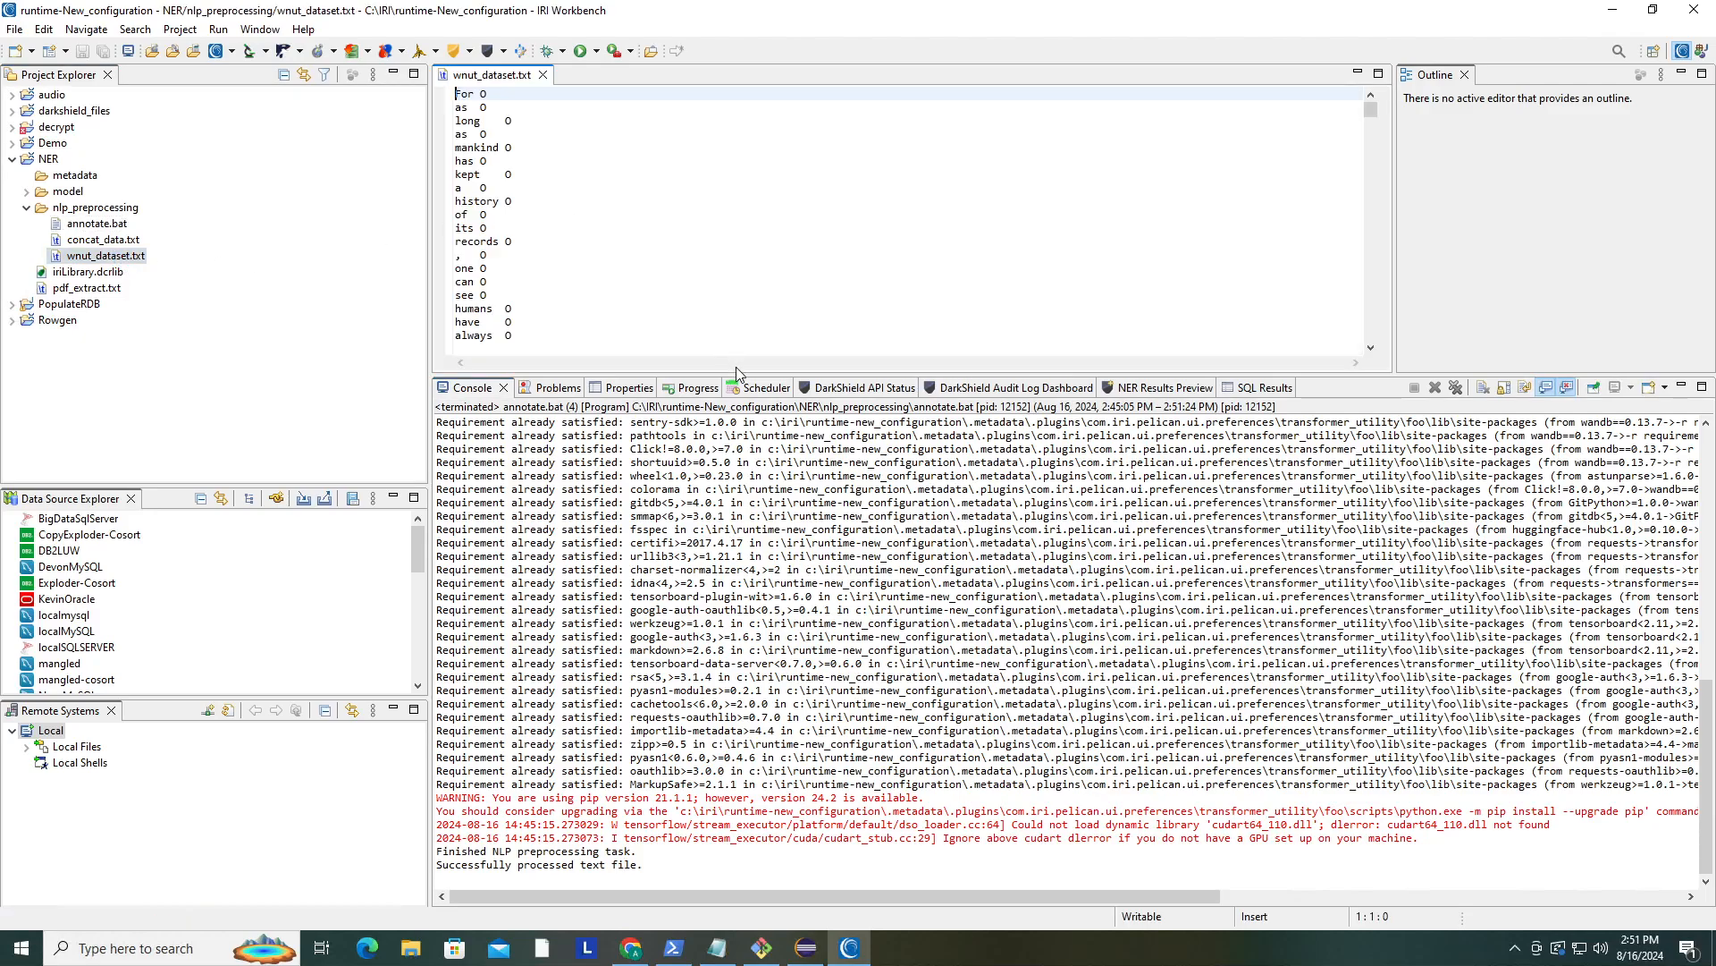
{"action": "left_click_drag", "start_coordinate": [737, 367], "coordinate": [756, 597]}
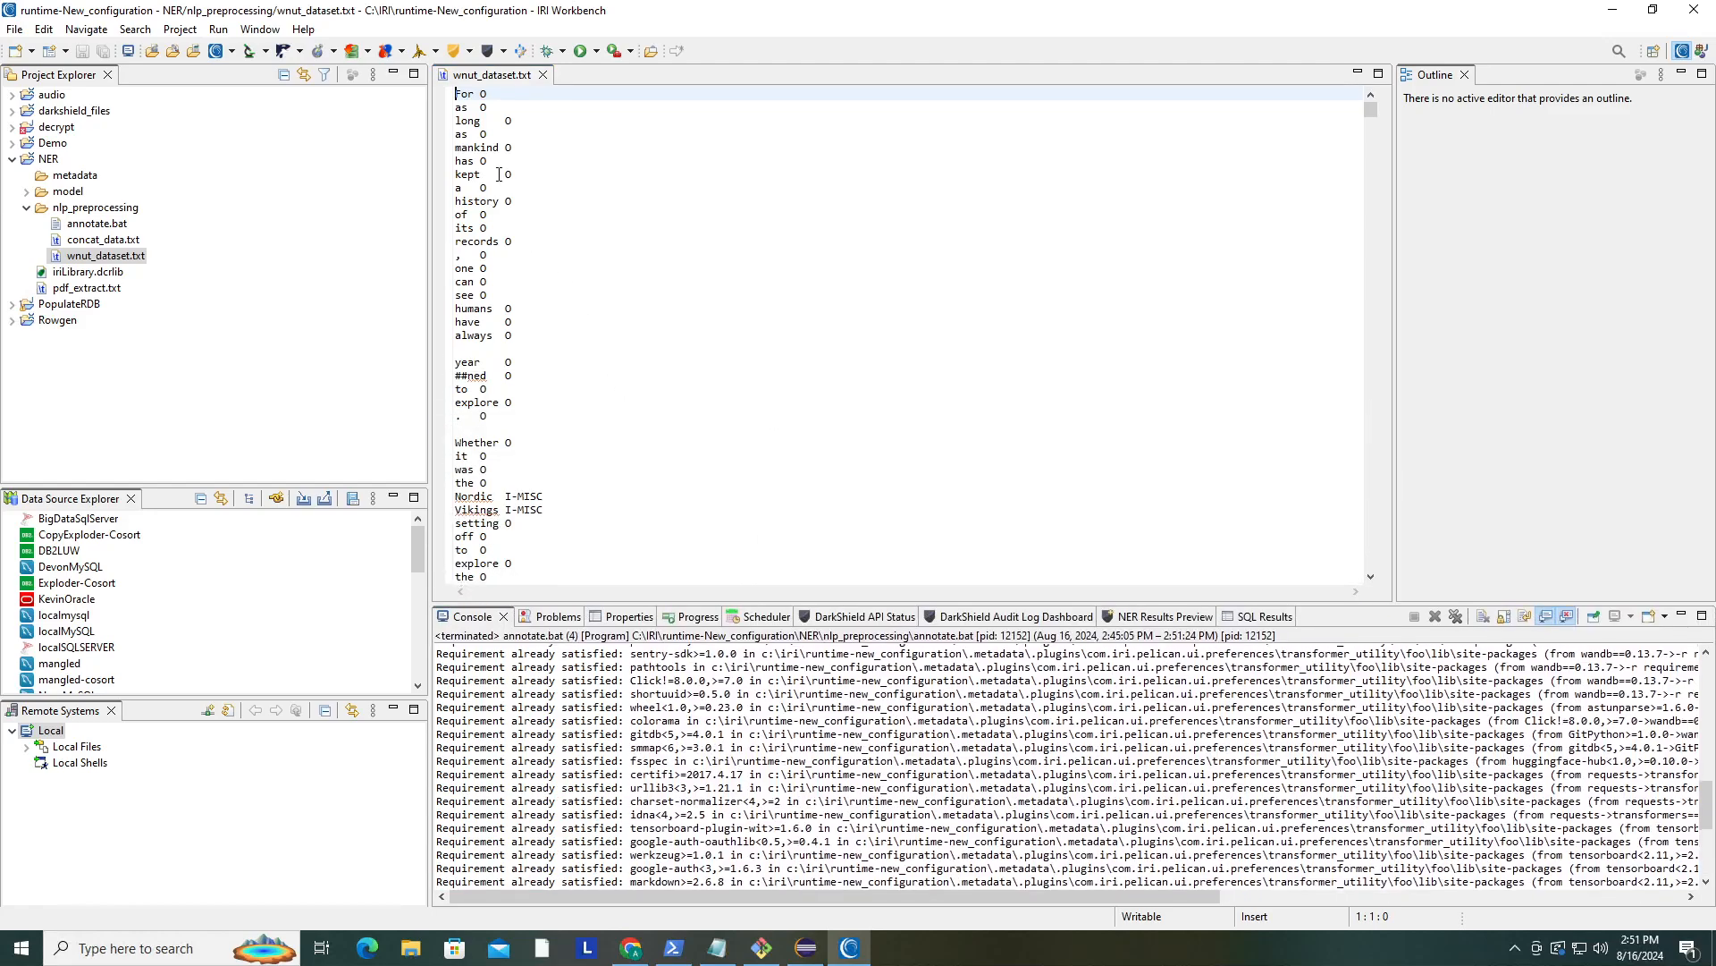
{"action": "left_click", "coordinate": [489, 120]}
{"action": "left_click", "coordinate": [487, 134]}
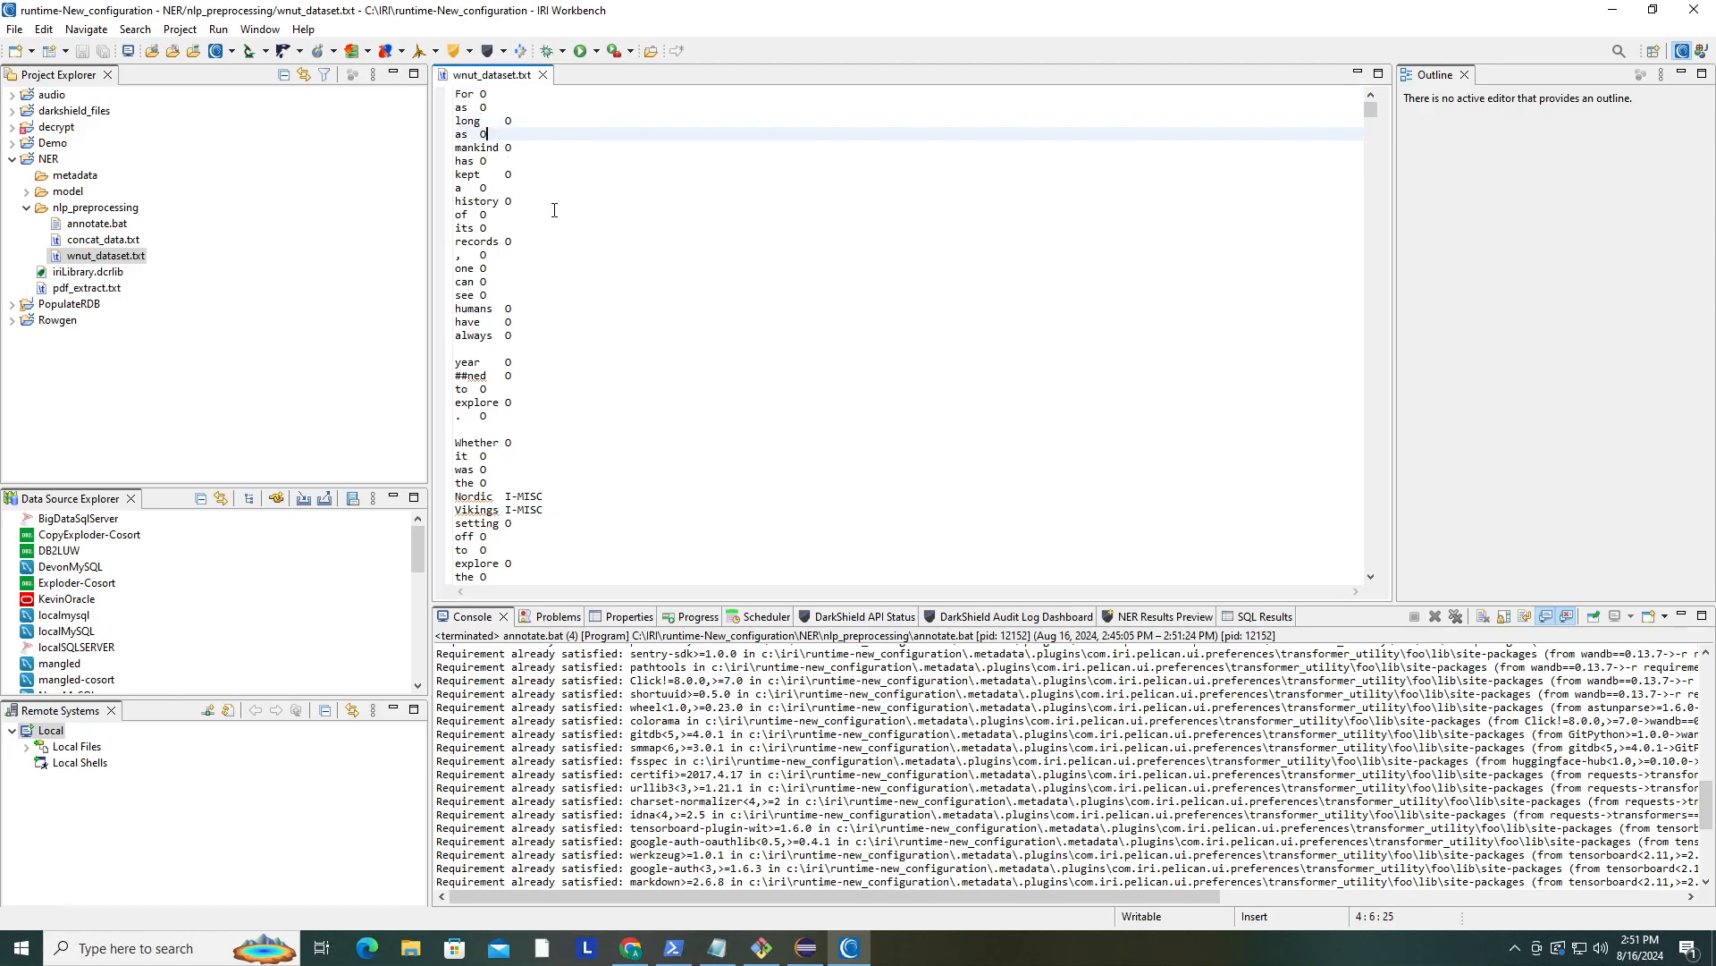
{"action": "scroll", "coordinate": [555, 210], "scroll_direction": "down", "scroll_amount": 20}
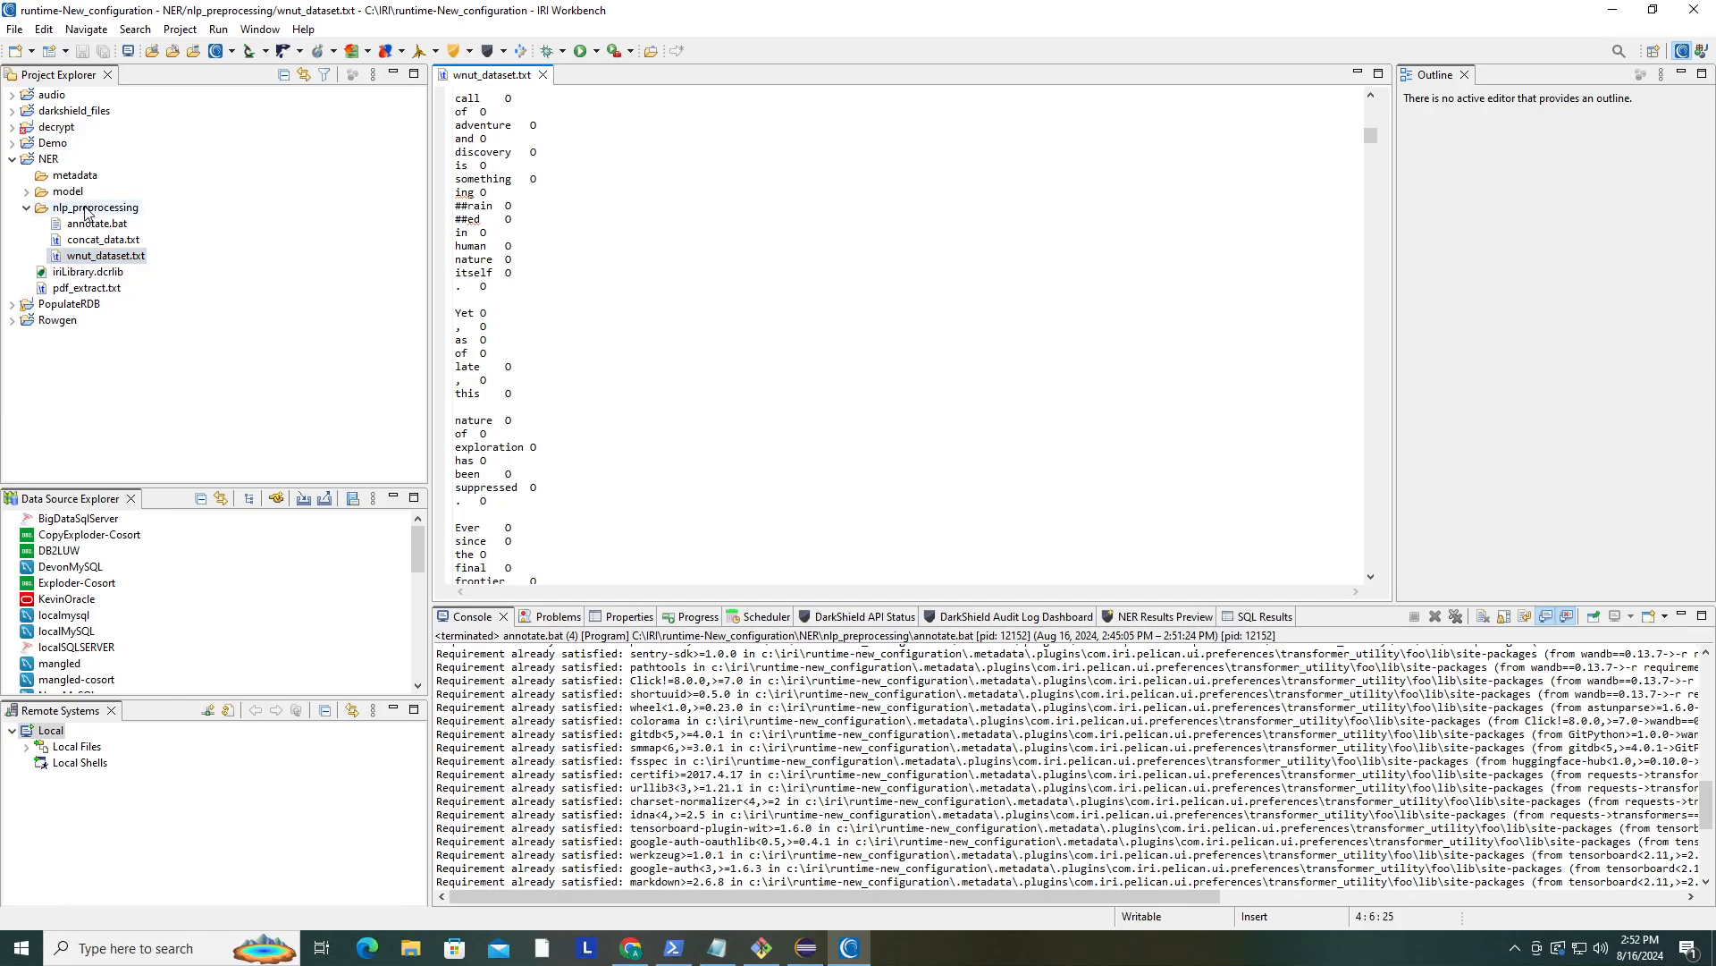
{"action": "left_click", "coordinate": [26, 210]}
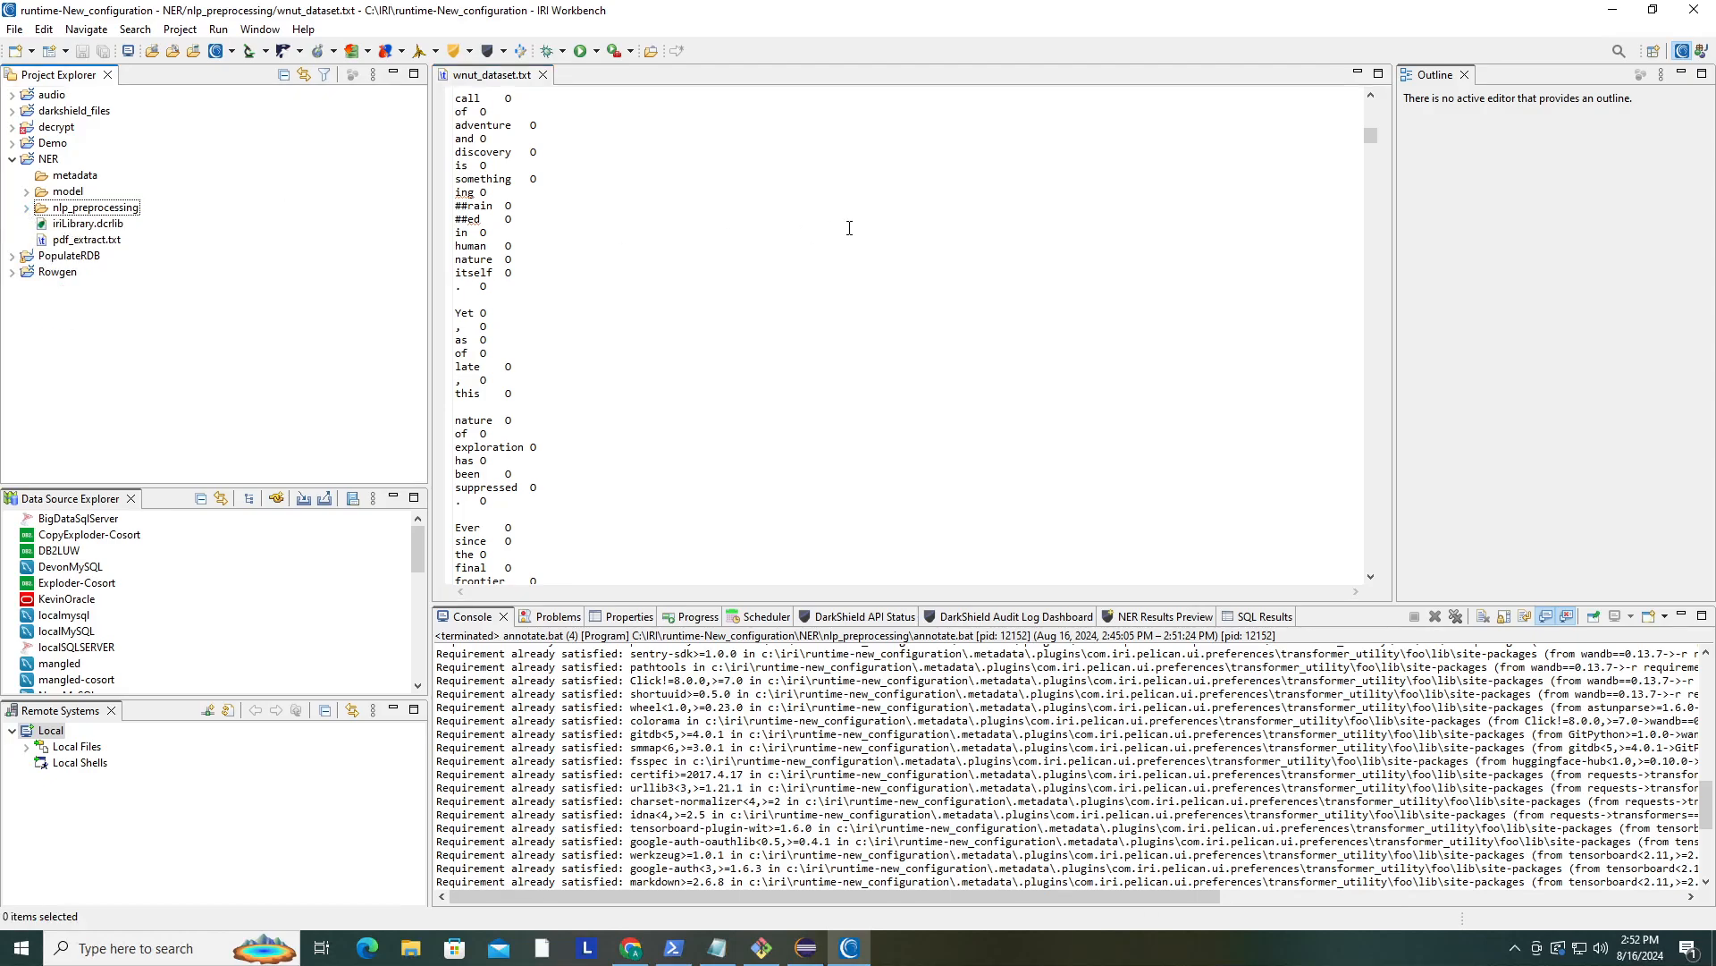